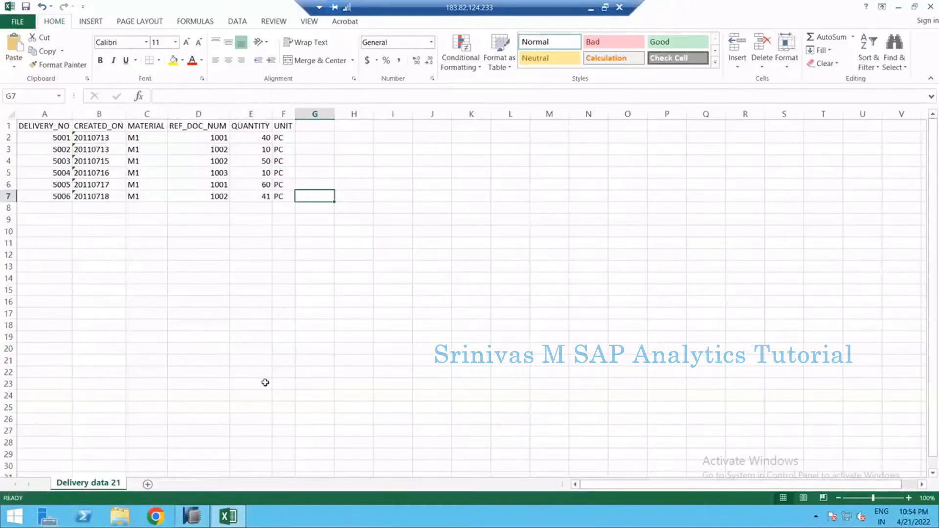
# Add a new worksheet and enter UNION in cell I4
pyautogui.click(148, 485)
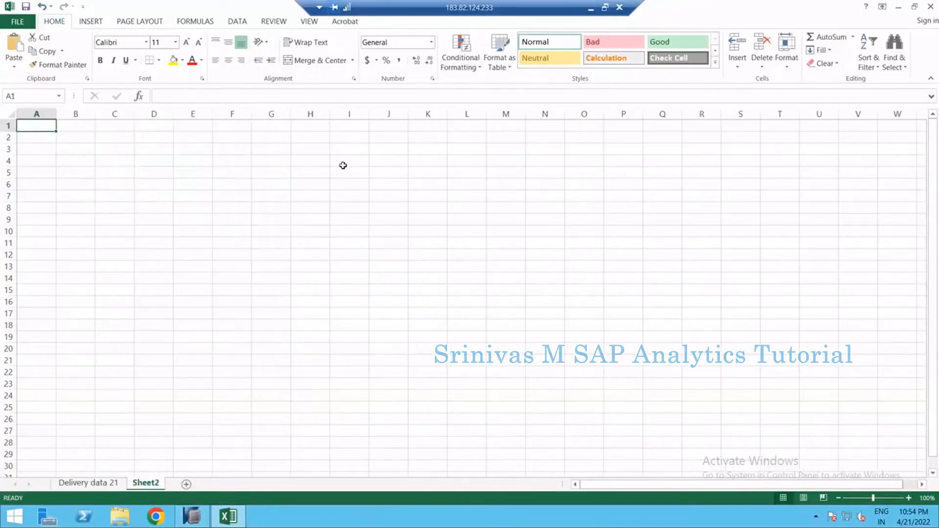
pyautogui.click(351, 165)
pyautogui.write('un')
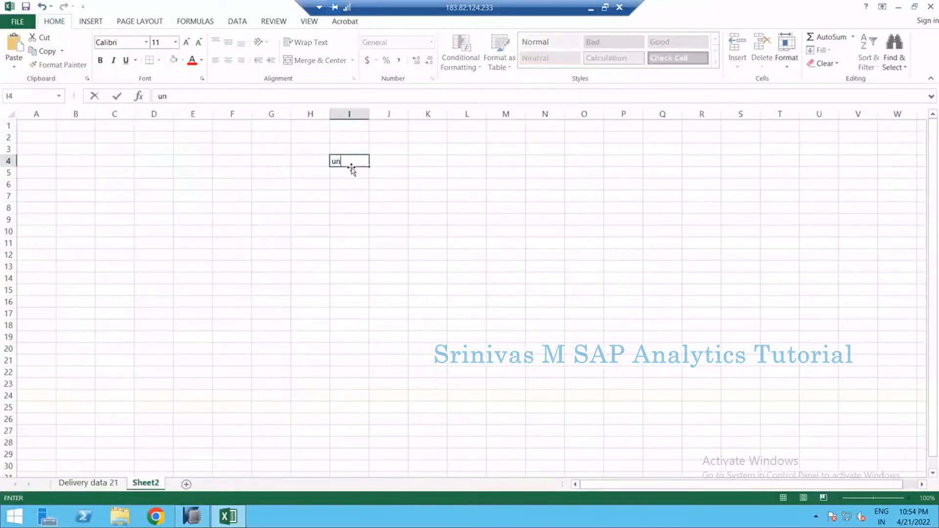
pyautogui.write('UNION')
pyautogui.press('BackSpace')
pyautogui.press('BackSpace')
pyautogui.press('Return')
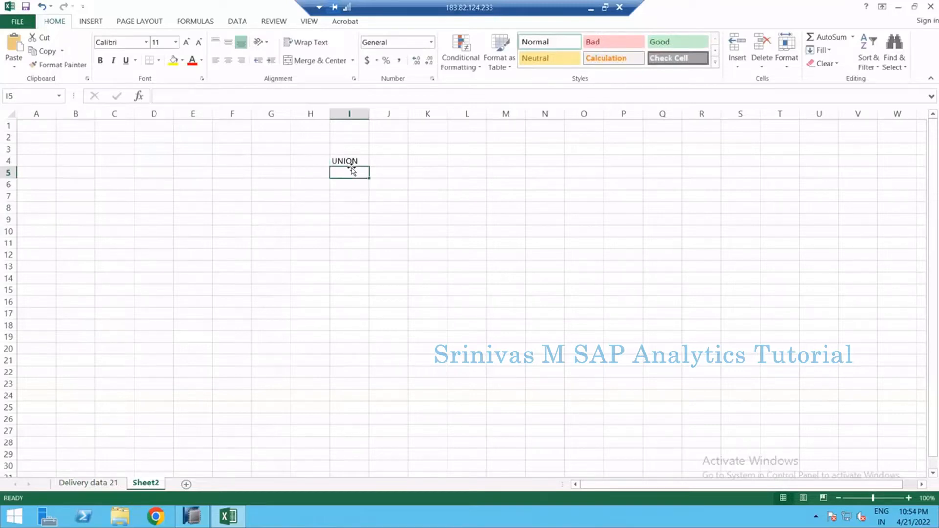
# Enter Aggegration in cell I5 below UNION, correcting the ending of the word
pyautogui.write('aG')
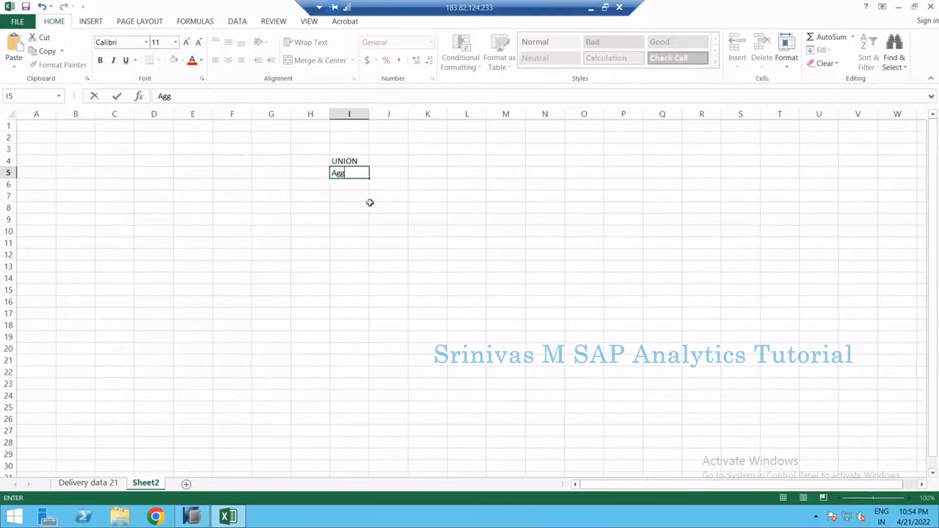
pyautogui.write('egratoin')
pyautogui.hotkey('ctrl', 'Return')
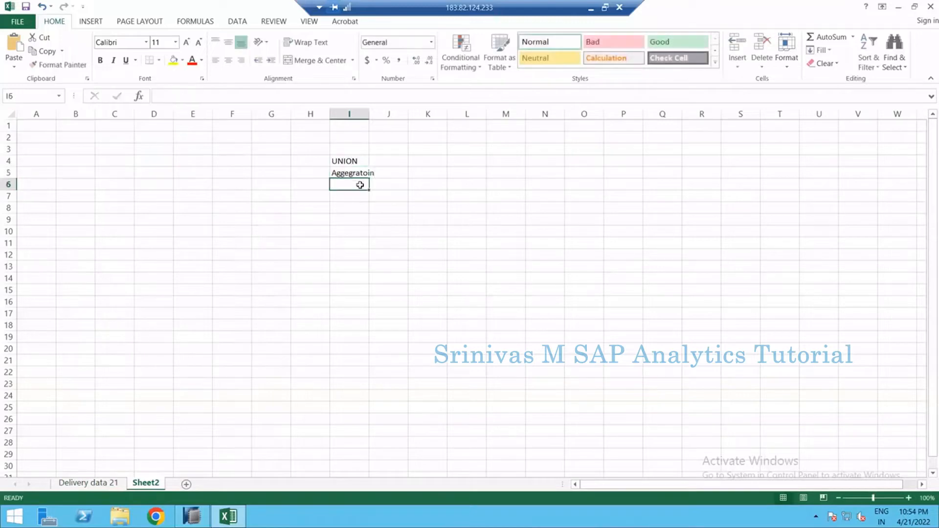
pyautogui.click(318, 95)
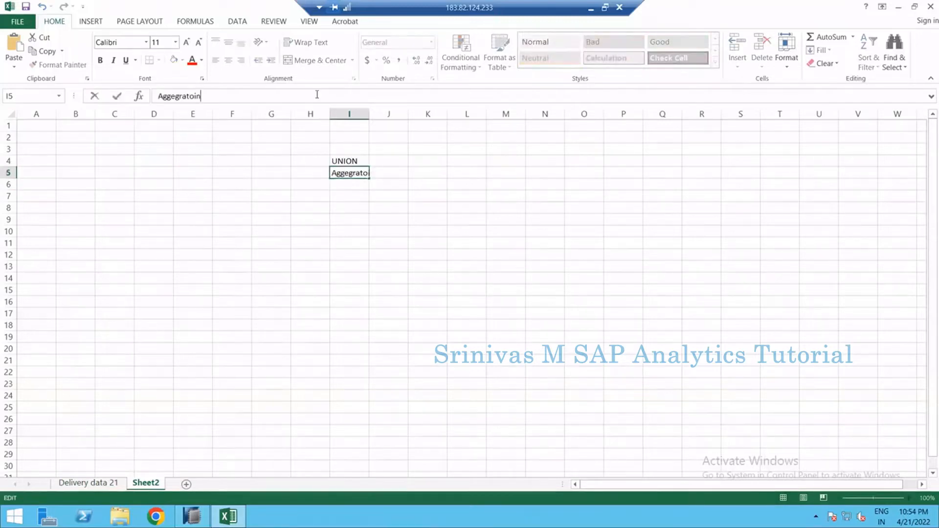
pyautogui.press('BackSpace')
pyautogui.press('BackSpace')
pyautogui.press('BackSpace')
pyautogui.write('ion')
pyautogui.press('Return')
# Switch to SAP HANA Studio and open the CV_SALES calculation view from the H_ANITHA package
pyautogui.click(192, 516)
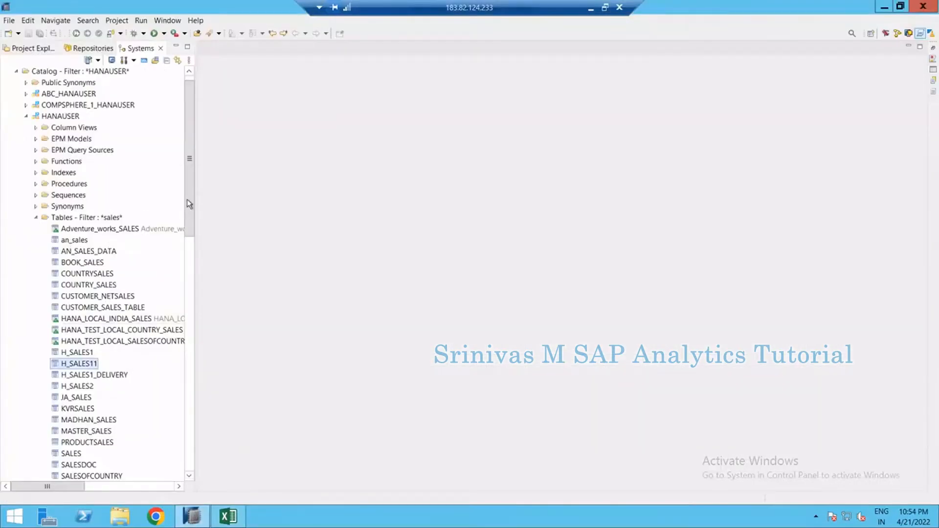
pyautogui.moveTo(187, 199); pyautogui.dragTo(175, 435)
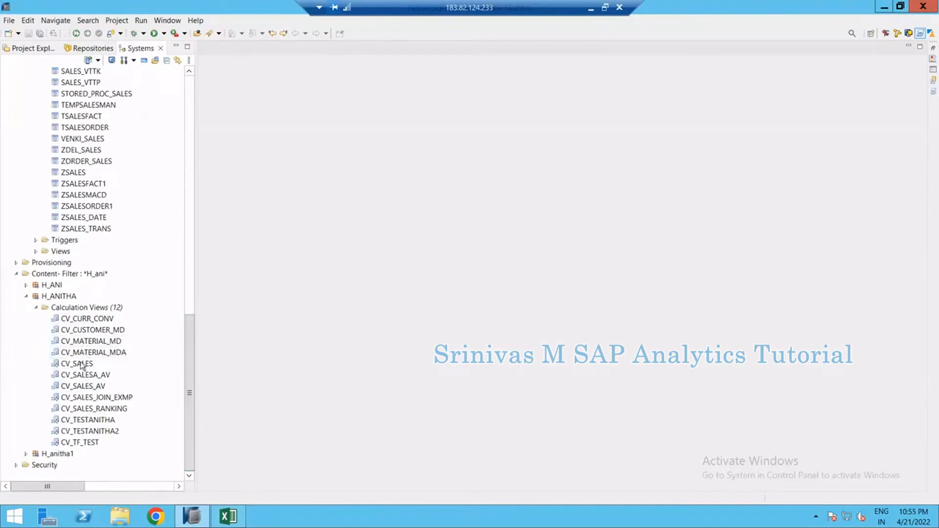
pyautogui.doubleClick(81, 364)
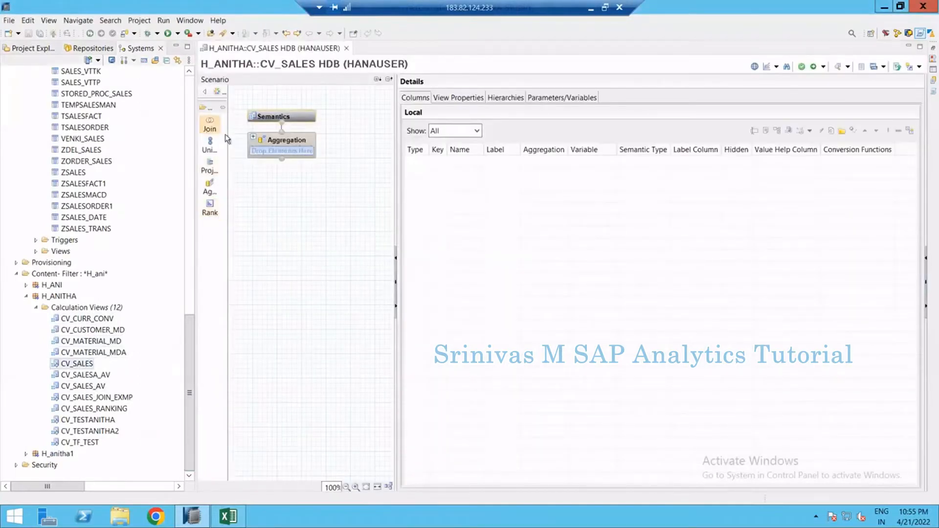
# Expand the node palette and widen the scenario pane of the view editor
pyautogui.moveTo(238, 133); pyautogui.dragTo(258, 133)
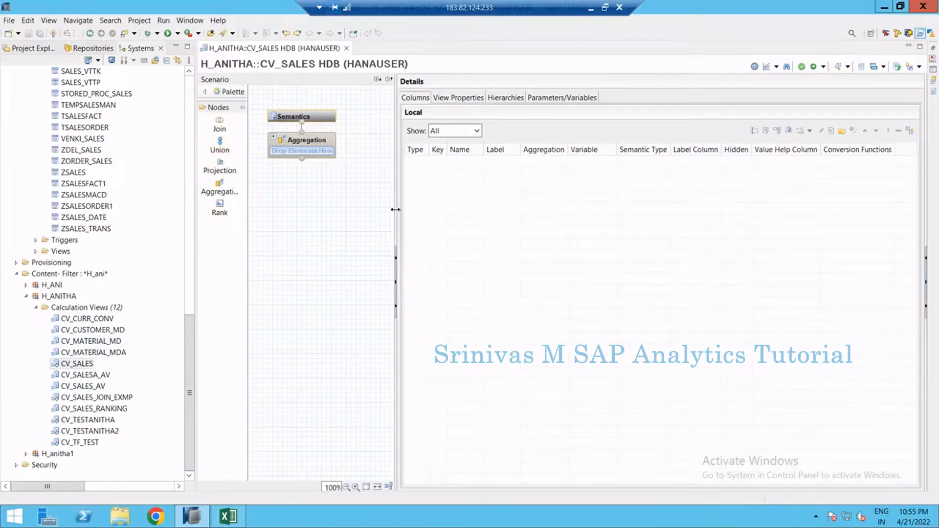
pyautogui.moveTo(395, 209); pyautogui.dragTo(424, 210)
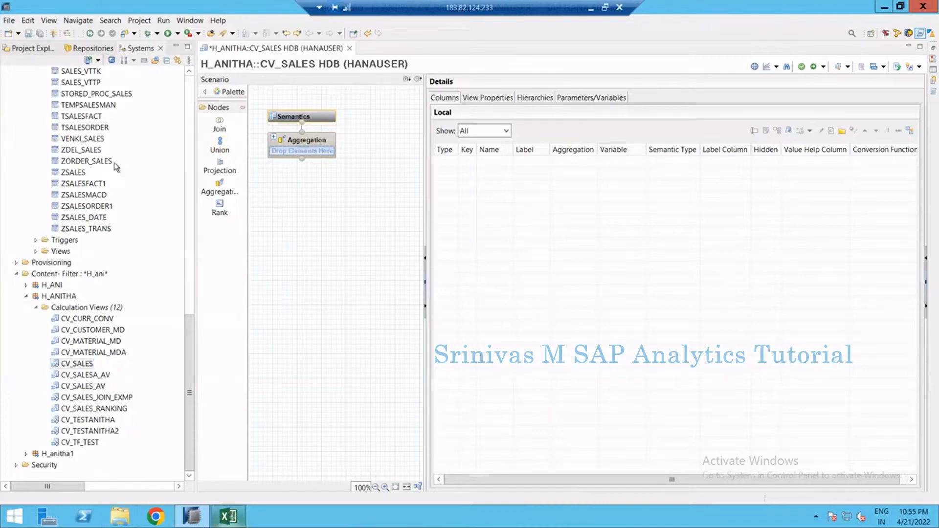
# Open the content of table H_SALES1 from the catalog tables list
pyautogui.click(81, 104)
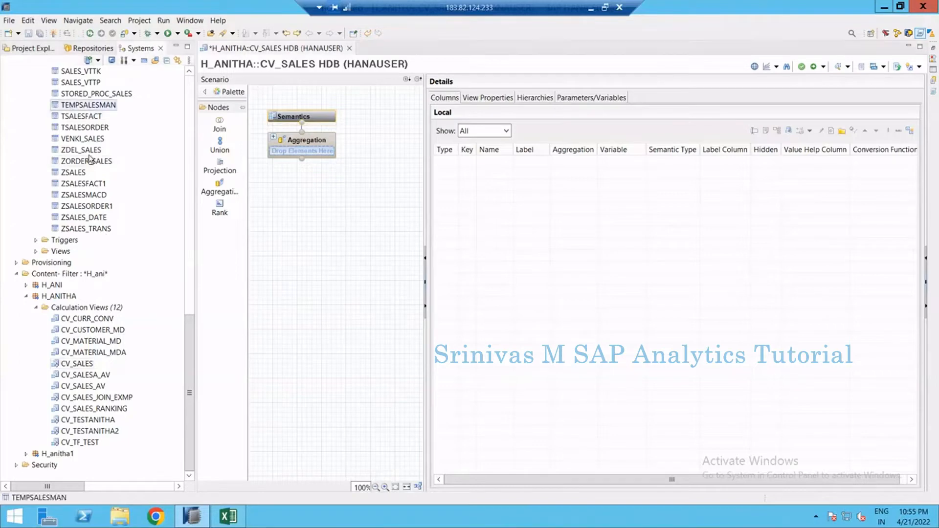
pyautogui.scroll(11, 106, 205)
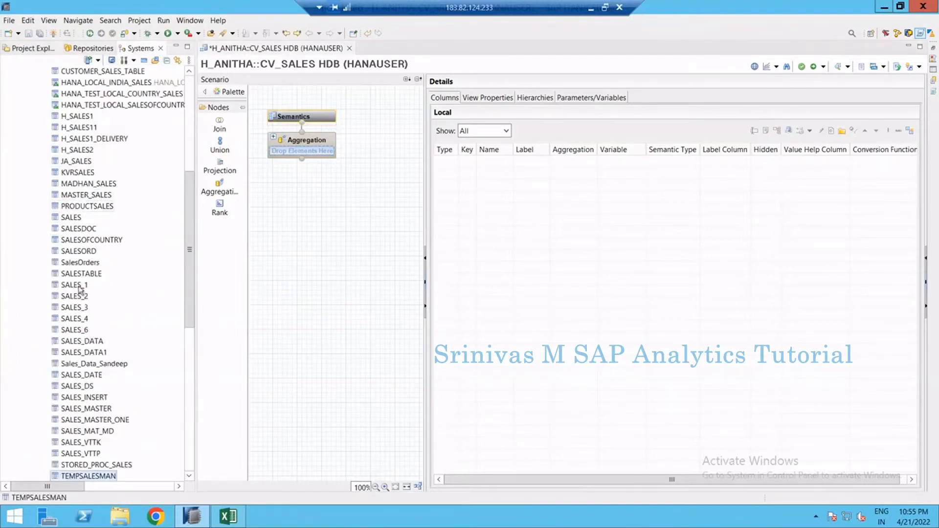
pyautogui.scroll(-2, 81, 251)
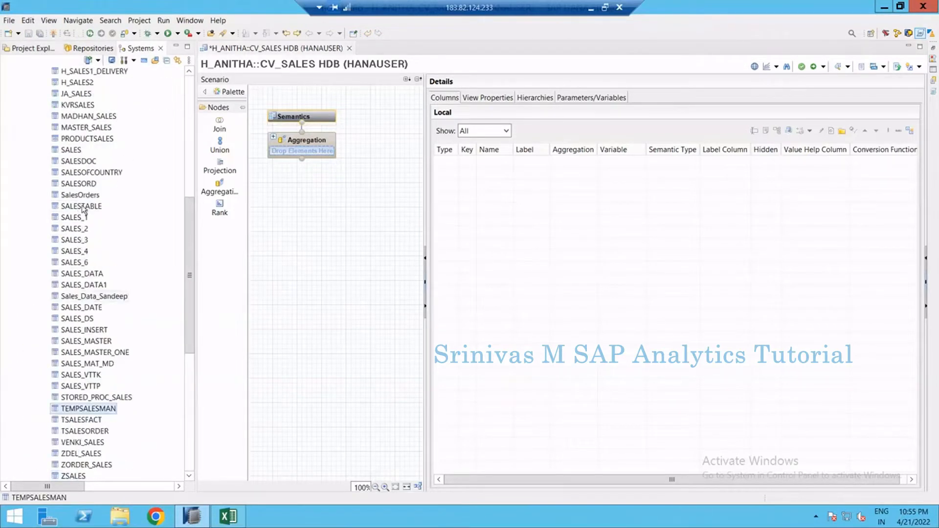
pyautogui.scroll(3, 88, 230)
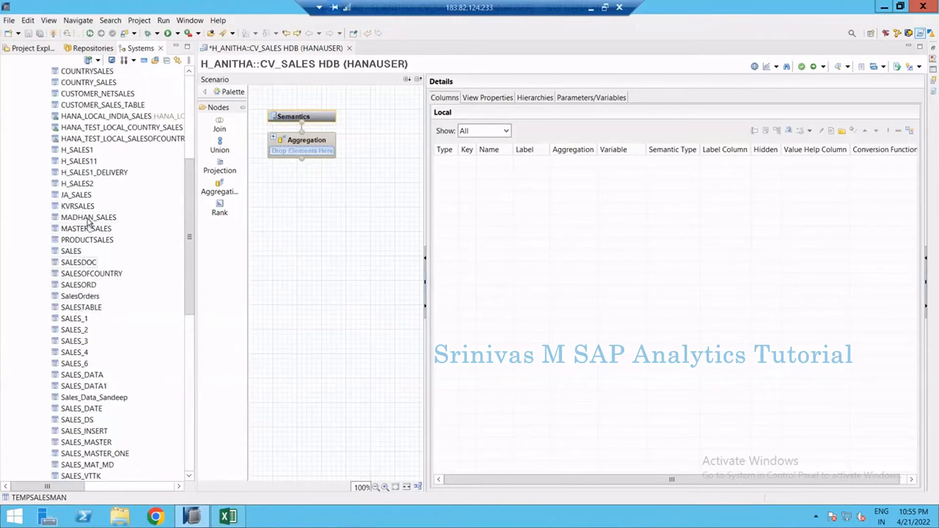
pyautogui.click(75, 153)
pyautogui.rightClick(76, 153)
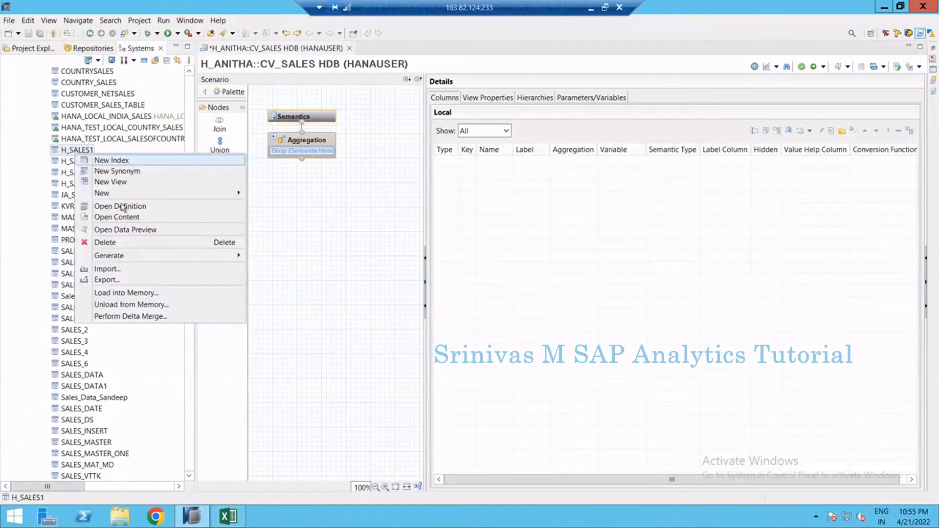
pyautogui.click(123, 217)
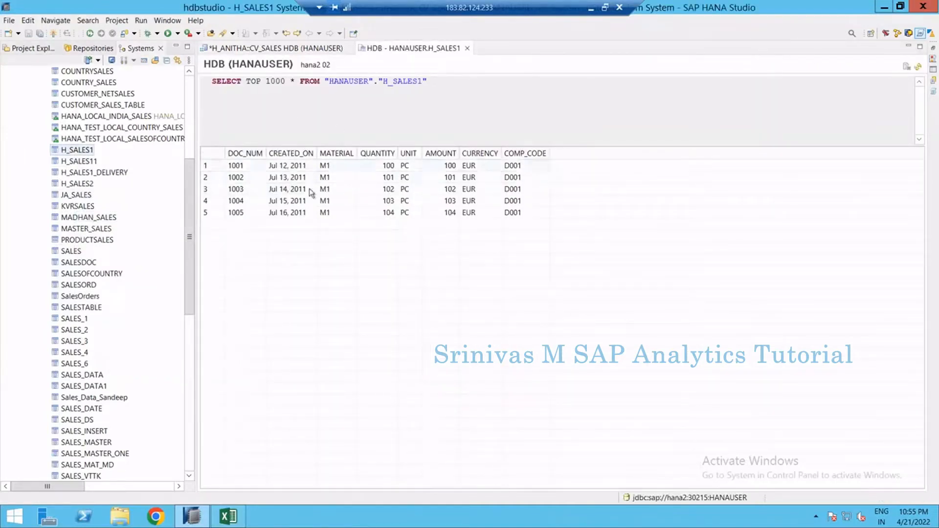
# Open the content of table H_SALES11 as well
pyautogui.click(533, 165)
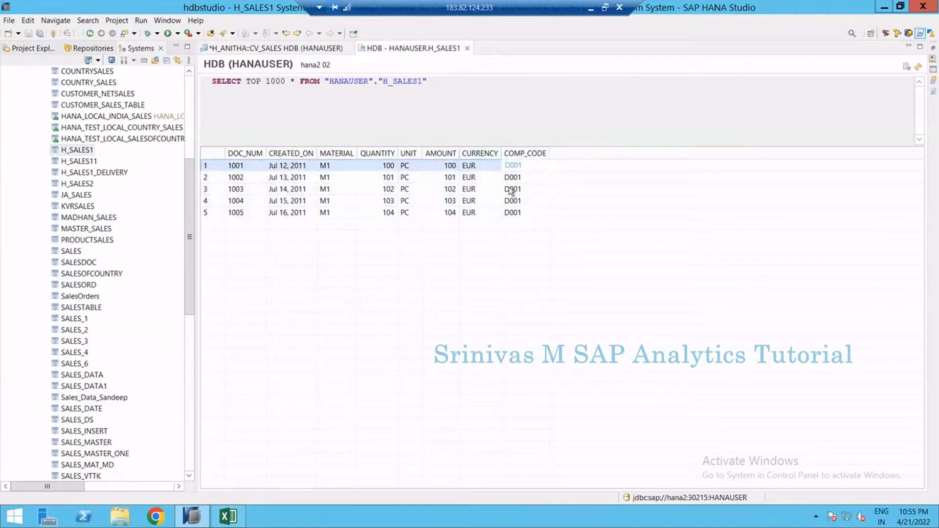
pyautogui.click(522, 213)
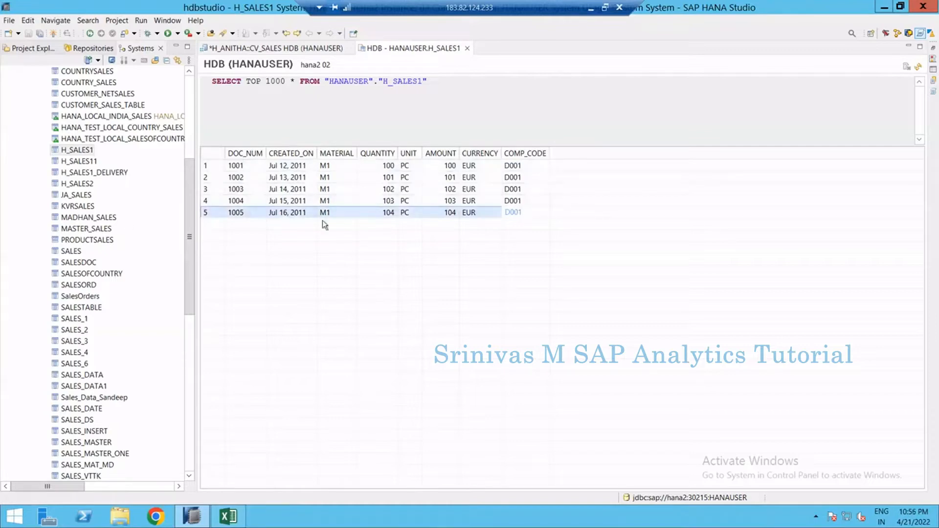
pyautogui.rightClick(83, 163)
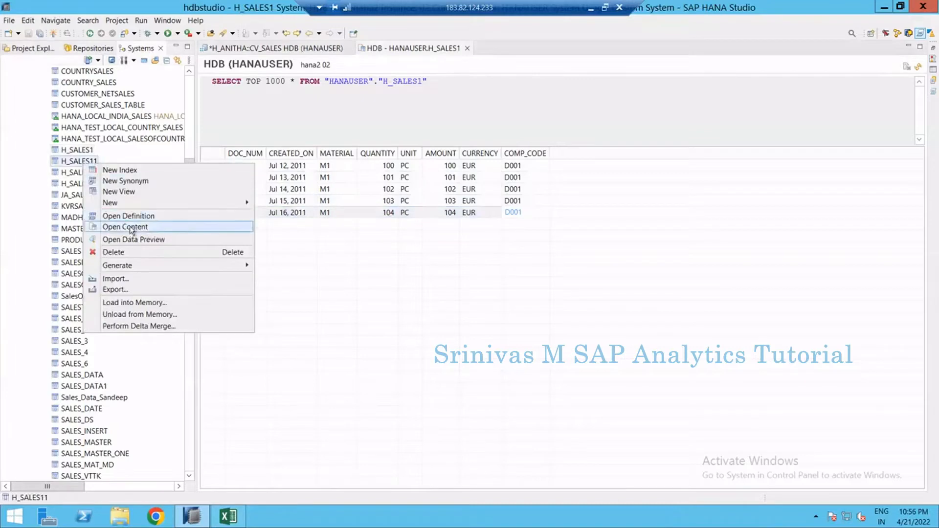
pyautogui.click(131, 228)
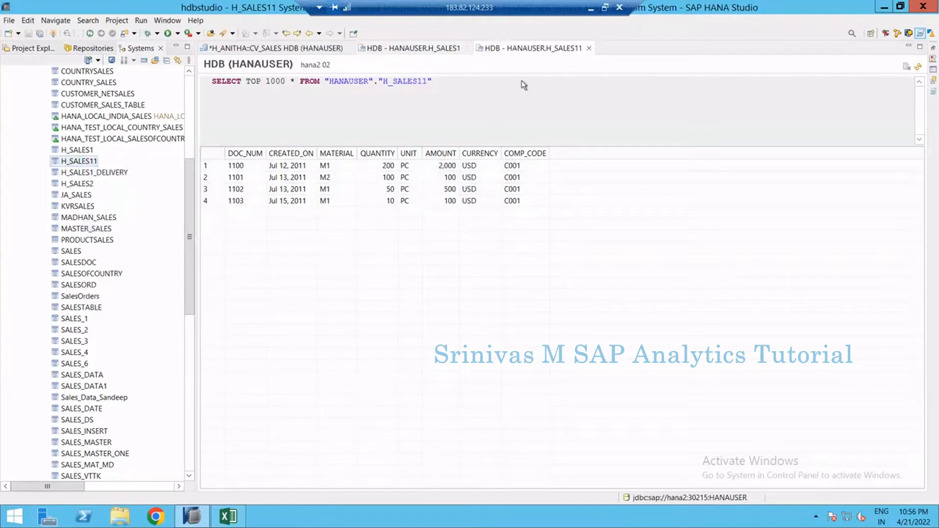
# Compare the rows, currencies and company codes of H_SALES1 and H_SALES11 across their data tabs
pyautogui.click(506, 168)
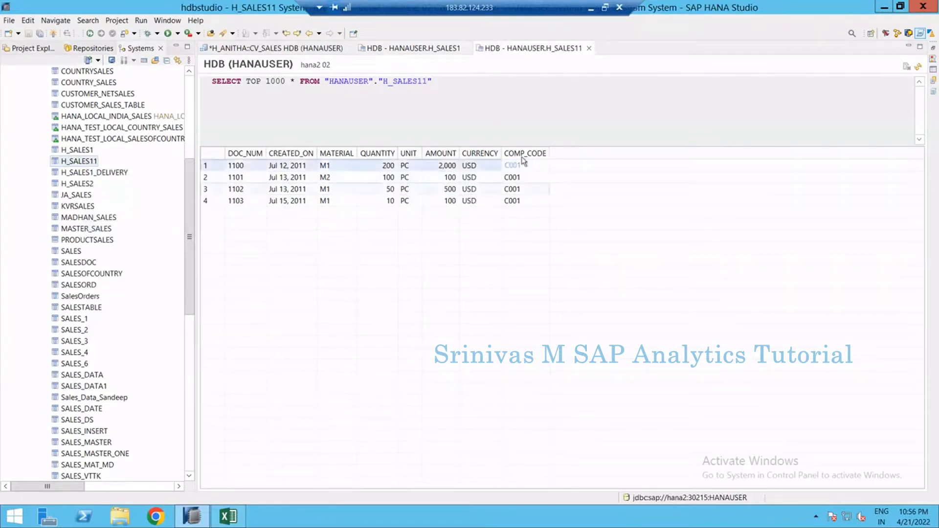
pyautogui.click(524, 198)
pyautogui.click(416, 48)
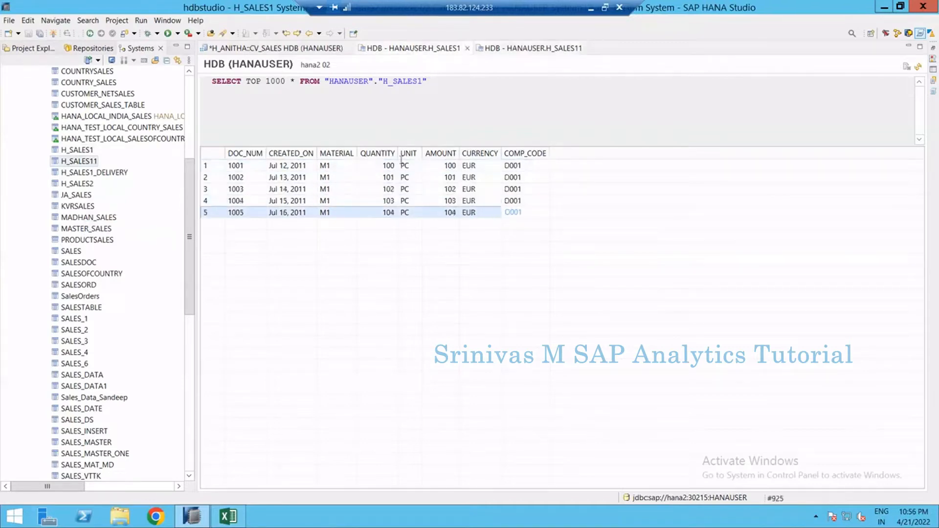
pyautogui.click(448, 177)
pyautogui.click(521, 50)
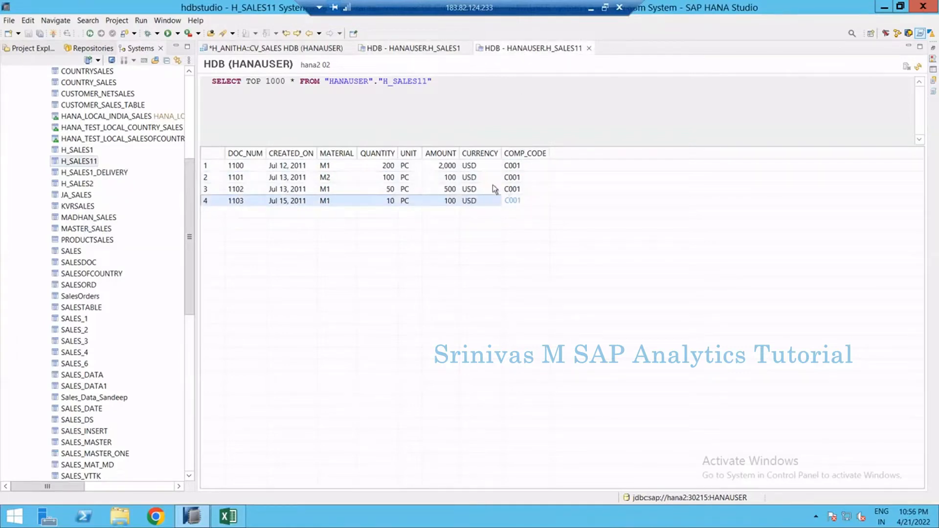
pyautogui.click(485, 165)
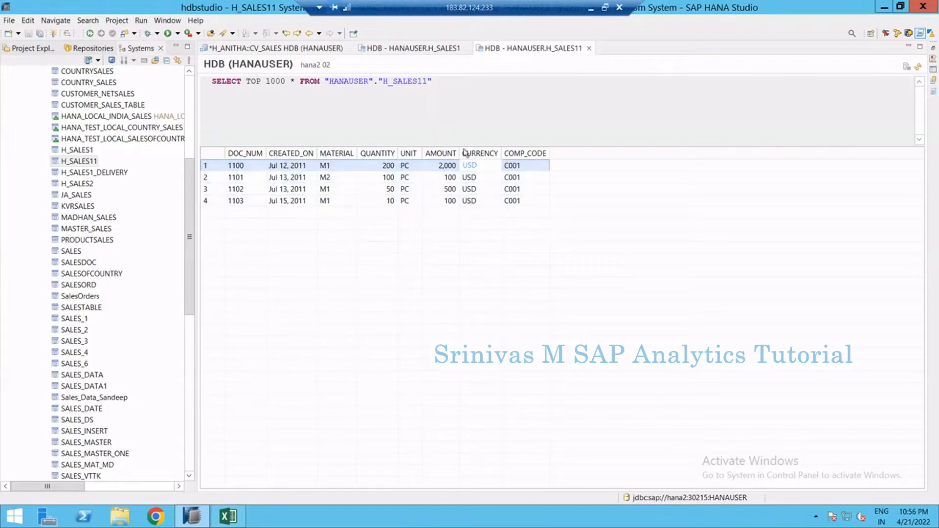
pyautogui.click(411, 49)
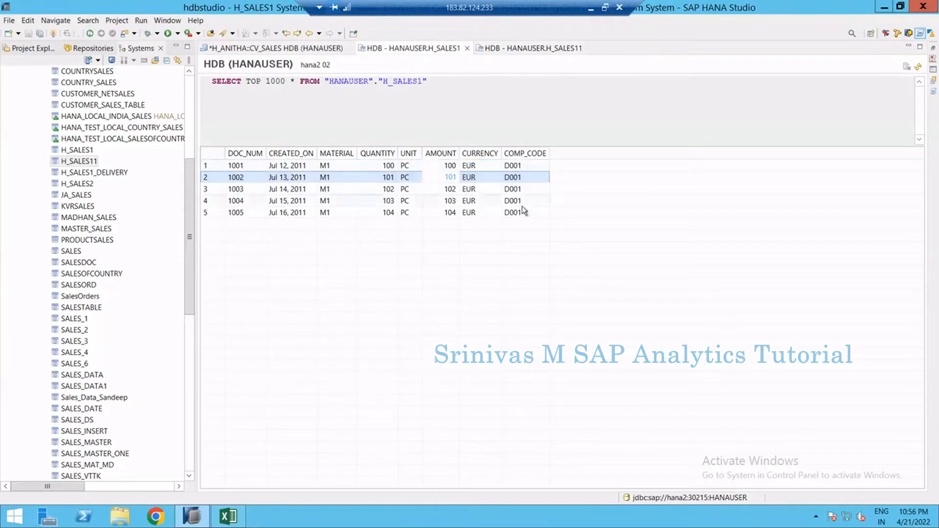
pyautogui.click(536, 49)
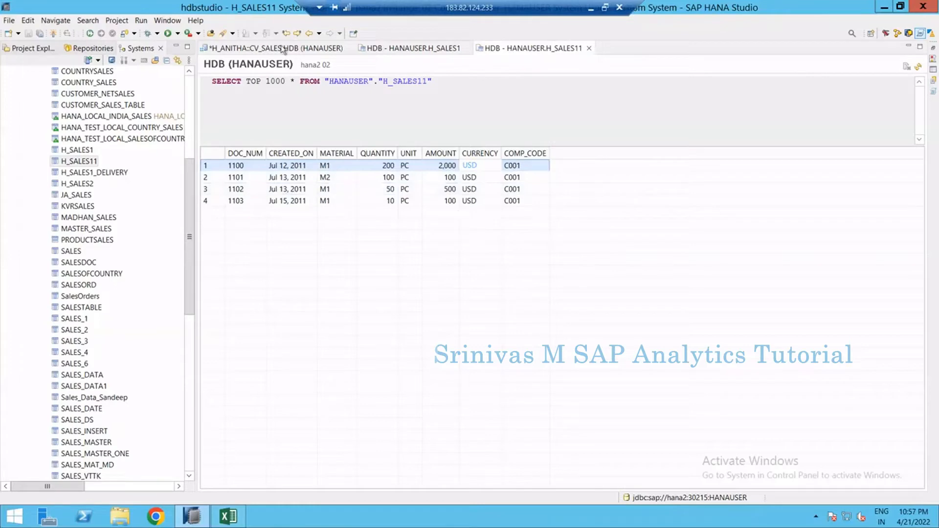
# Return to CV_SALES, add a Projection node to the scenario and drop table H_SALES1 into it
pyautogui.click(303, 48)
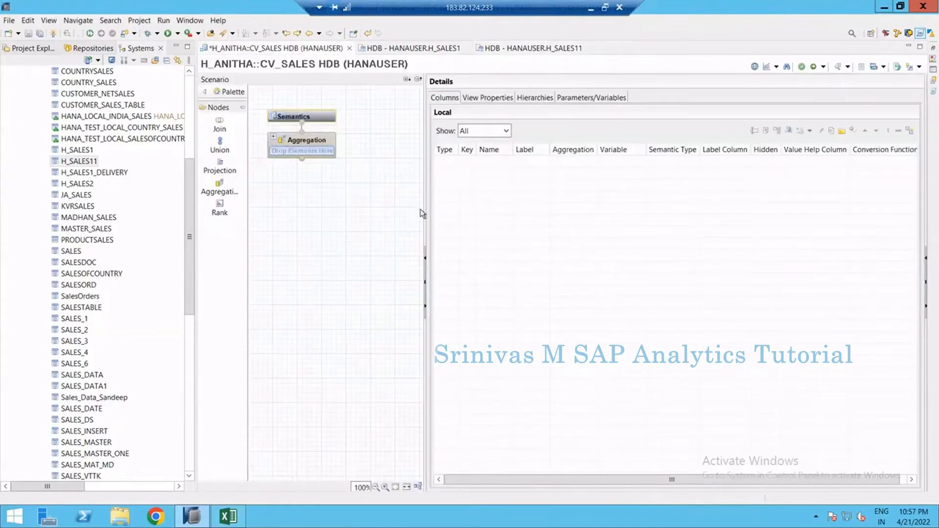
pyautogui.moveTo(423, 208); pyautogui.dragTo(520, 229)
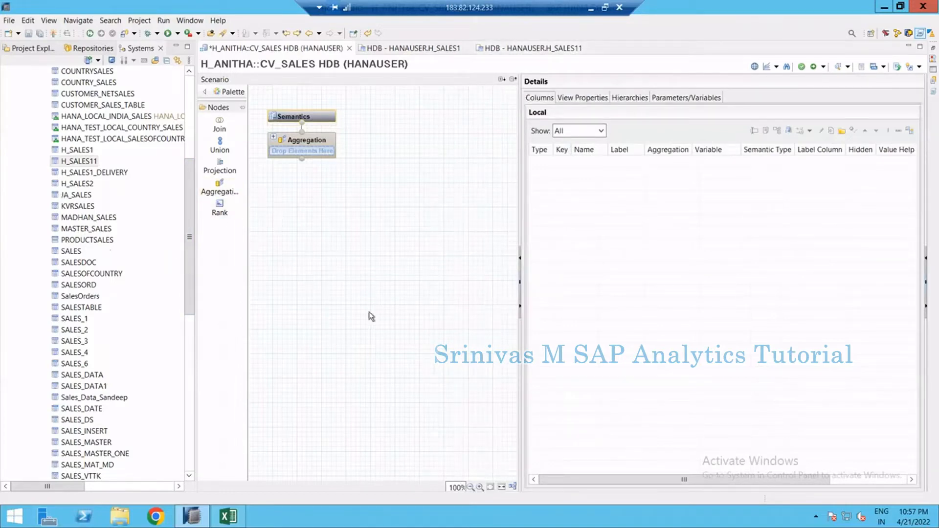
pyautogui.moveTo(220, 167); pyautogui.dragTo(313, 299)
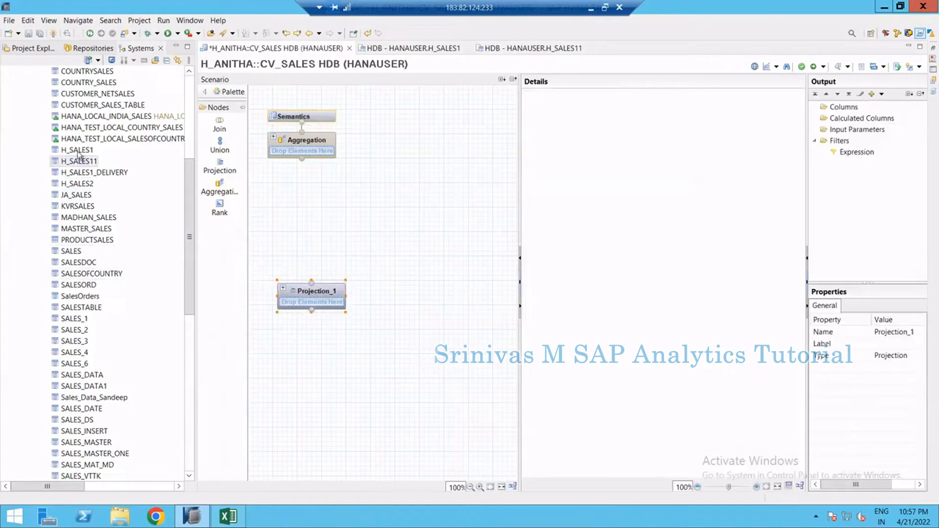
pyautogui.moveTo(78, 151); pyautogui.dragTo(310, 308)
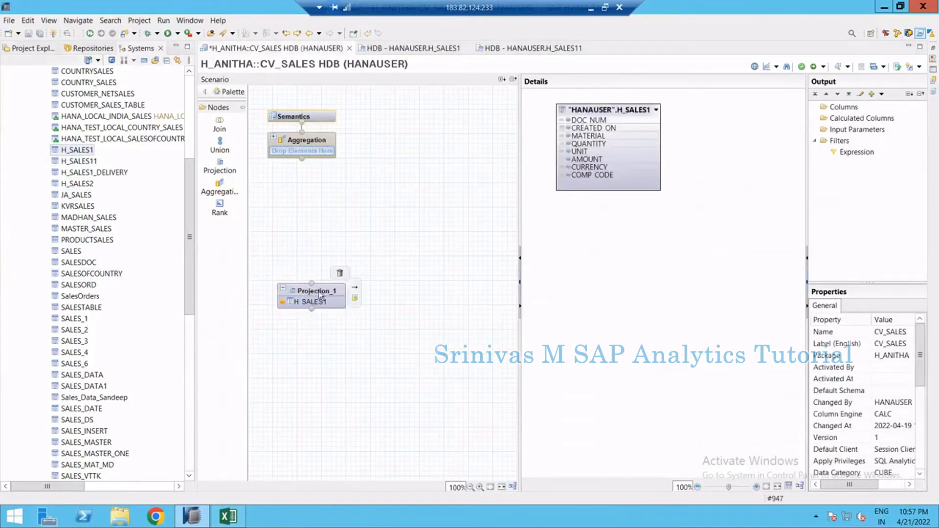
# Rename the projection node D001
pyautogui.click(319, 289)
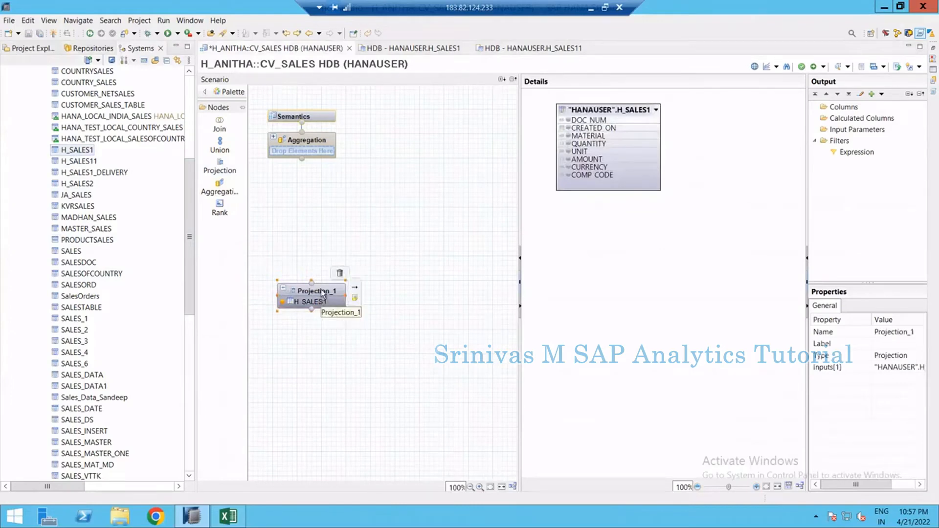
pyautogui.click(895, 331)
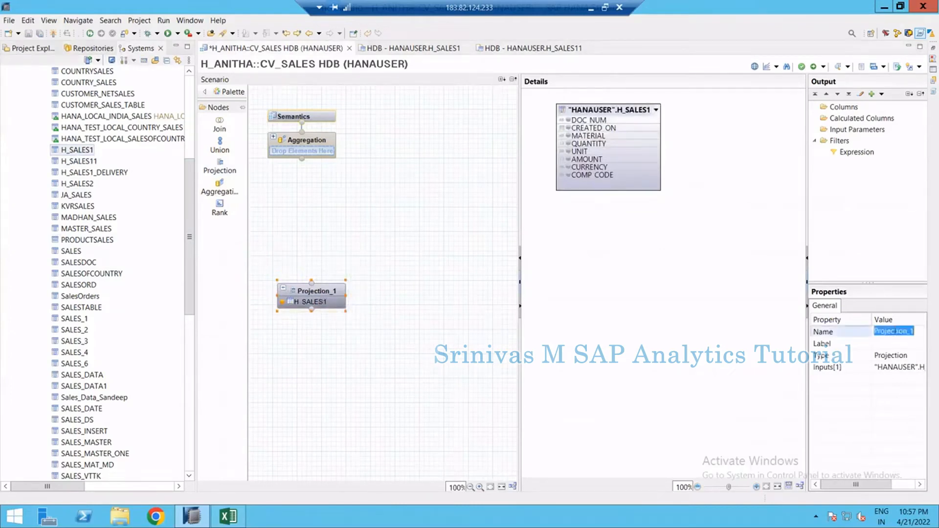
pyautogui.write('D001')
pyautogui.press('Return')
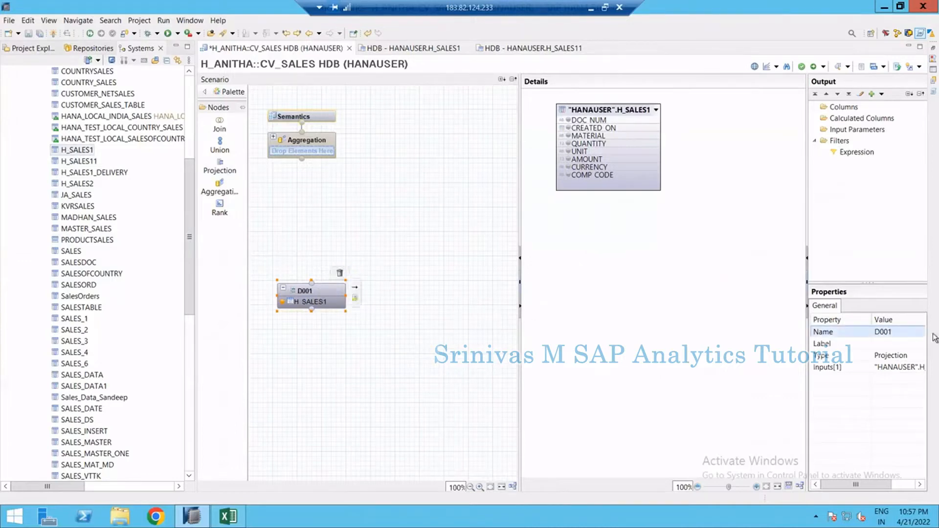
pyautogui.click(896, 334)
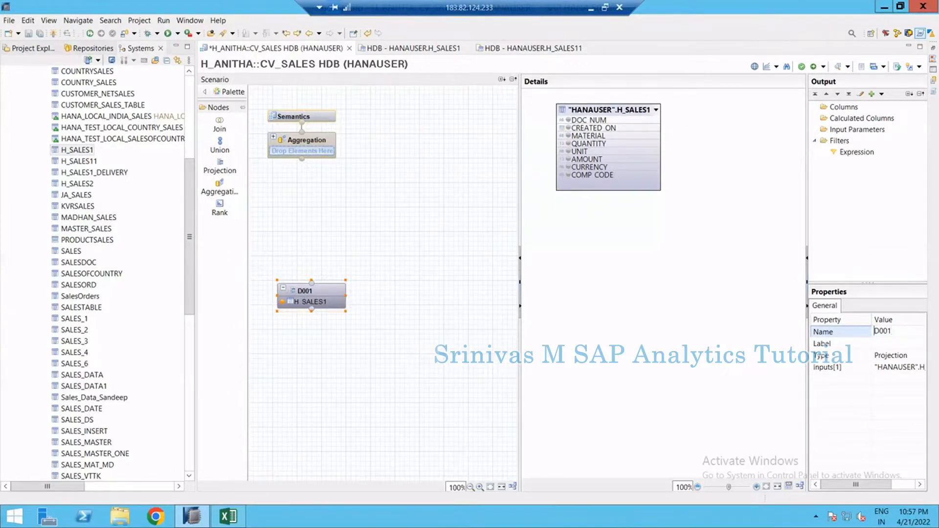
# Rename the projection node SALES_D001
pyautogui.write('SALES_')
pyautogui.press('Return')
pyautogui.moveTo(316, 297)
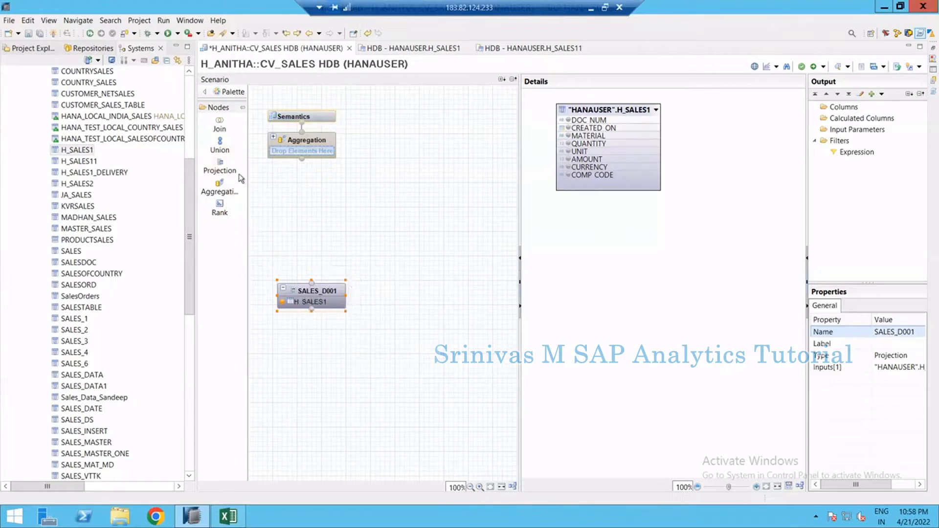
# Add a second Projection node beside it and drop table H_SALES11 into it
pyautogui.click(222, 169)
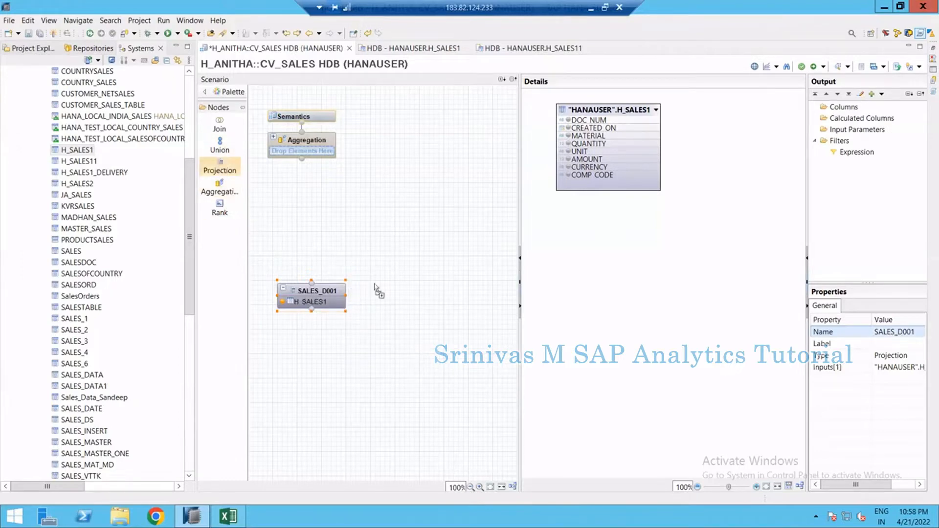
pyautogui.click(416, 294)
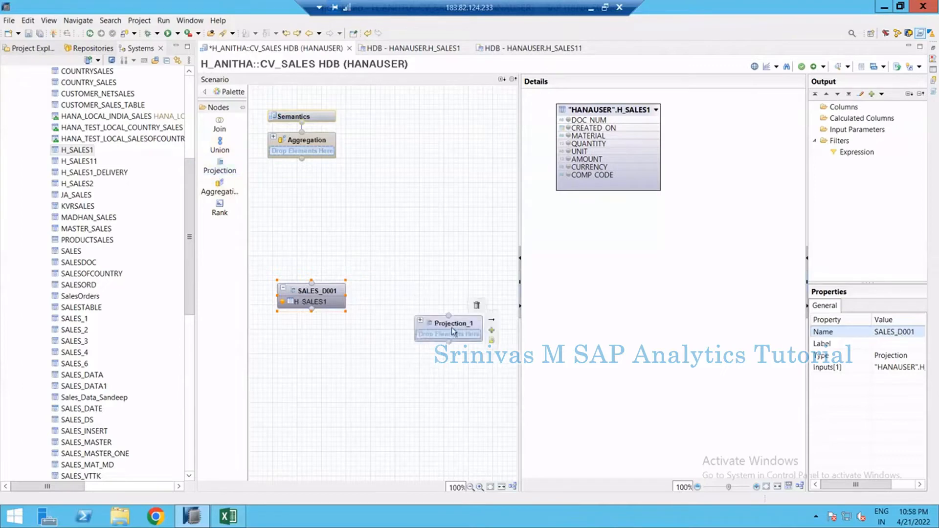
pyautogui.moveTo(445, 324); pyautogui.dragTo(430, 285)
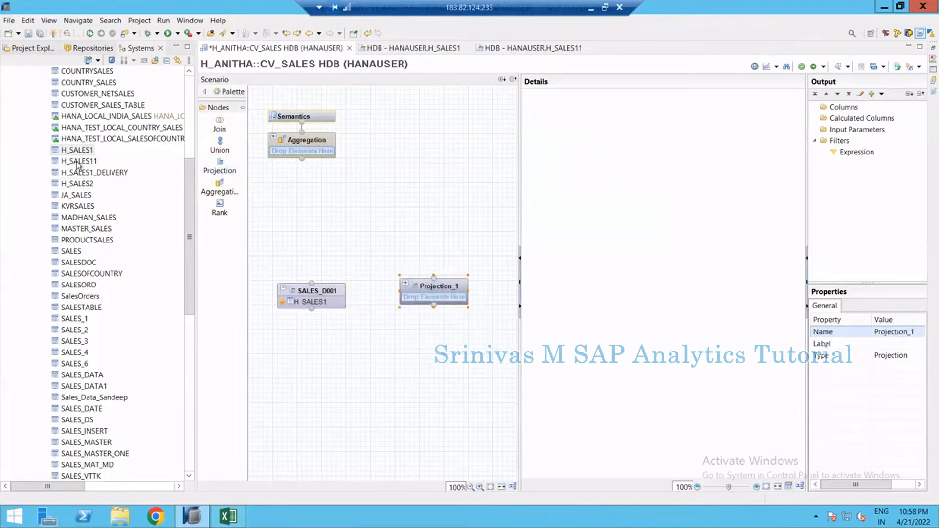
pyautogui.moveTo(201, 220); pyautogui.dragTo(425, 297)
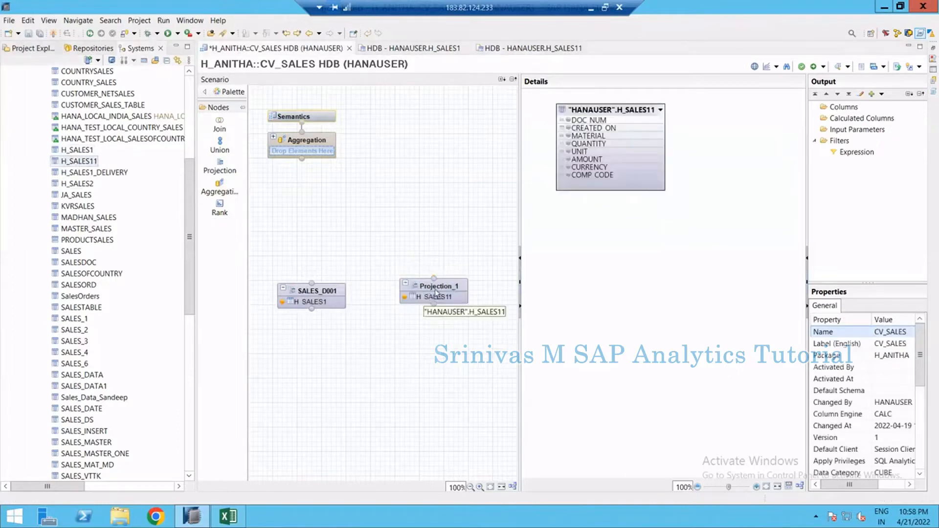
# Rename the second projection node SALES_C001
pyautogui.click(428, 286)
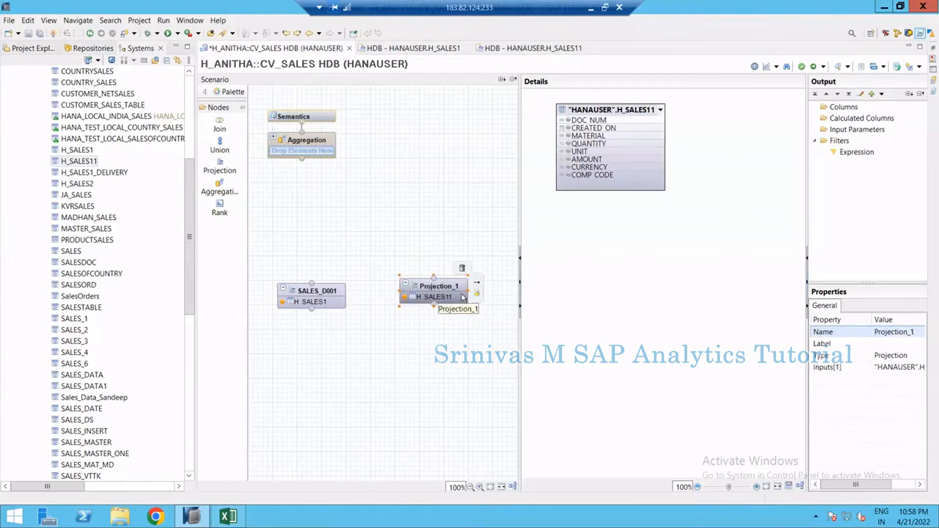
pyautogui.click(888, 331)
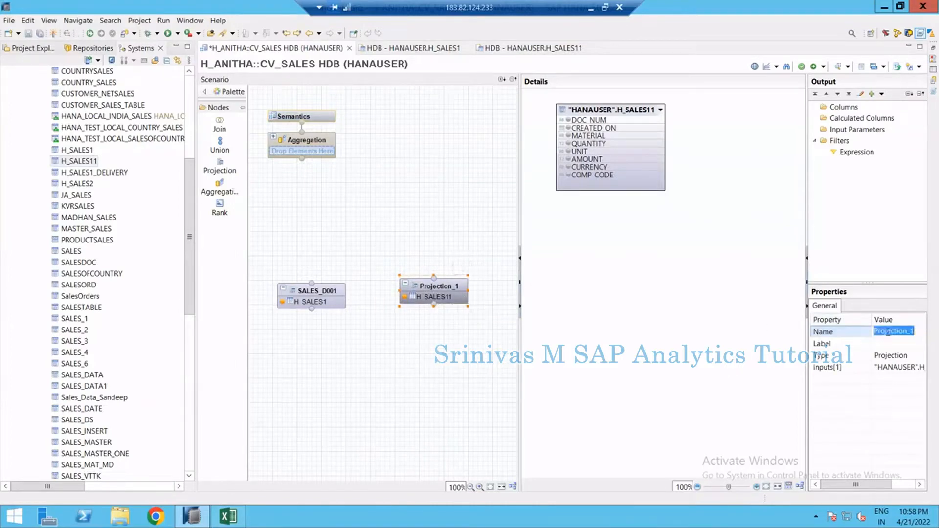
pyautogui.write('SA')
pyautogui.write('LES_C001')
pyautogui.press('Return')
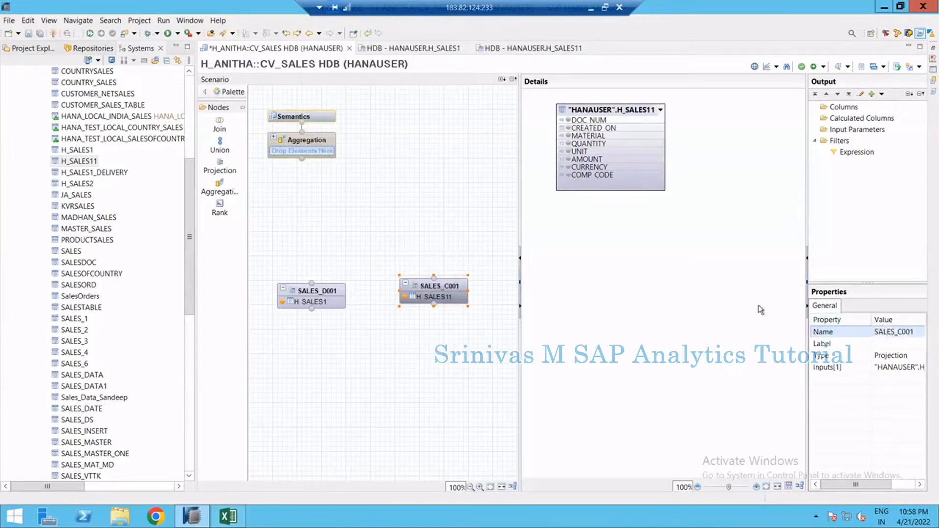
# Add all columns of H_SALES1 to the output of the SALES_D001 projection
pyautogui.click(303, 298)
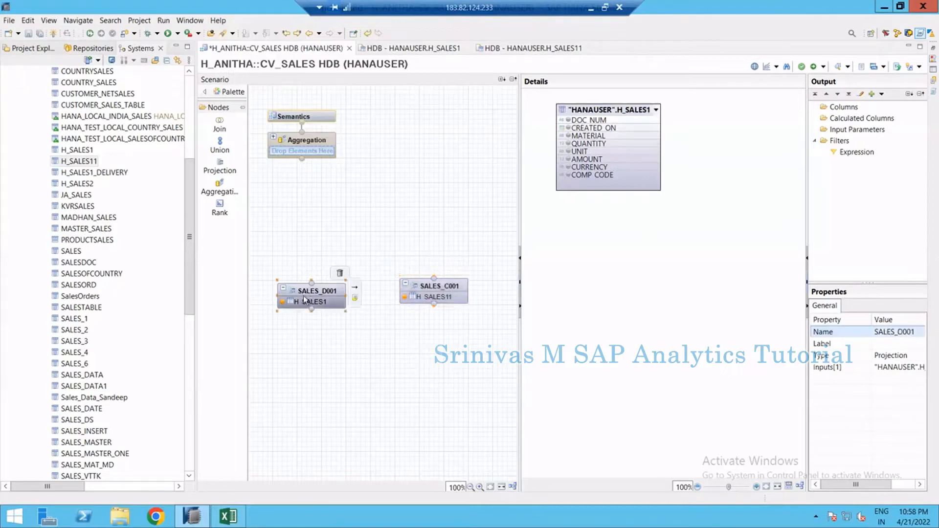
pyautogui.rightClick(618, 109)
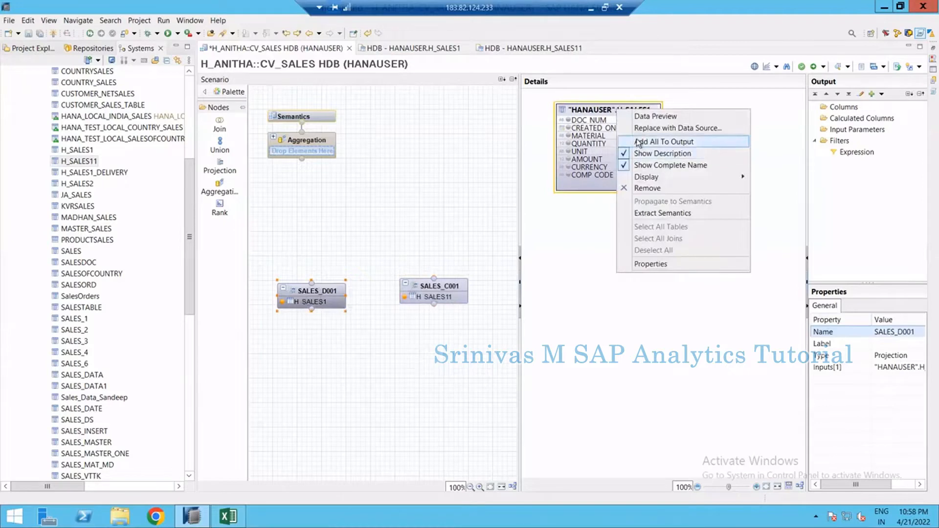
pyautogui.click(636, 141)
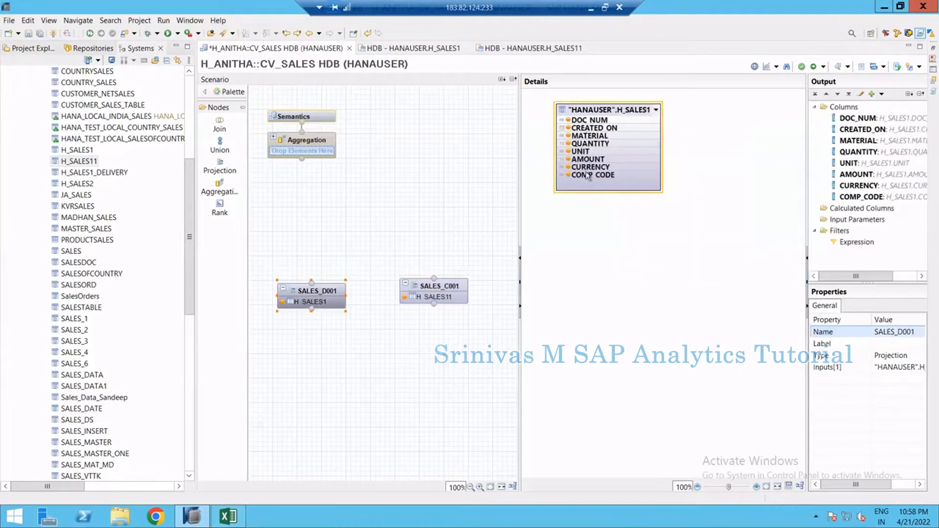
# Add all columns of H_SALES11 to the output of the SALES_C001 projection
pyautogui.click(441, 294)
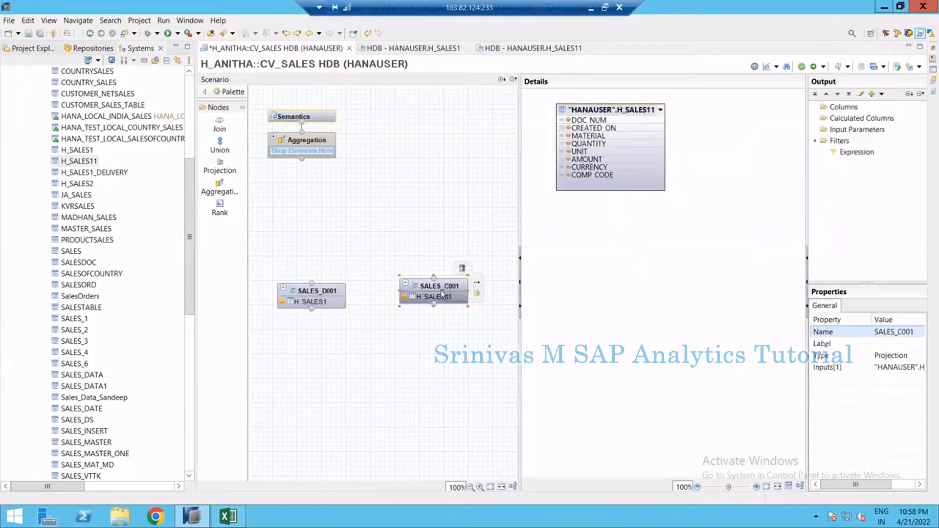
pyautogui.rightClick(590, 109)
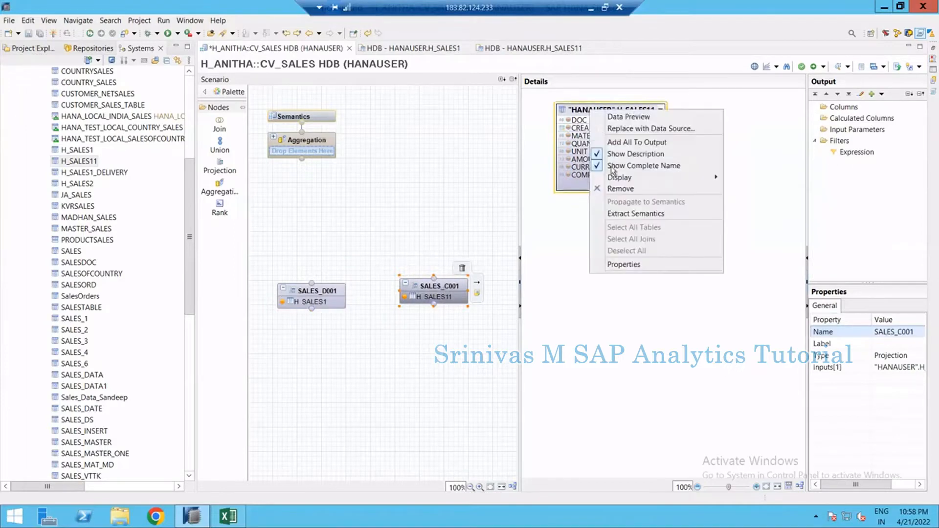
pyautogui.click(617, 143)
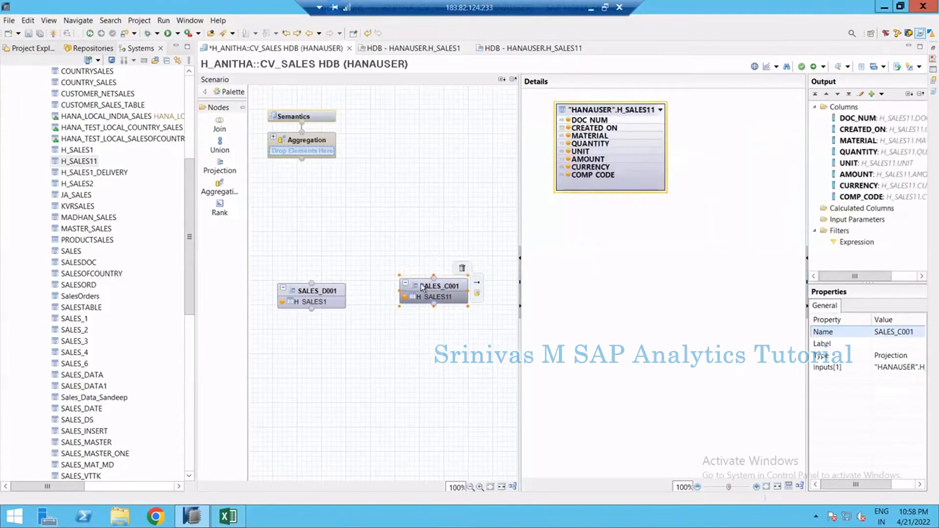
pyautogui.moveTo(422, 287); pyautogui.dragTo(421, 292)
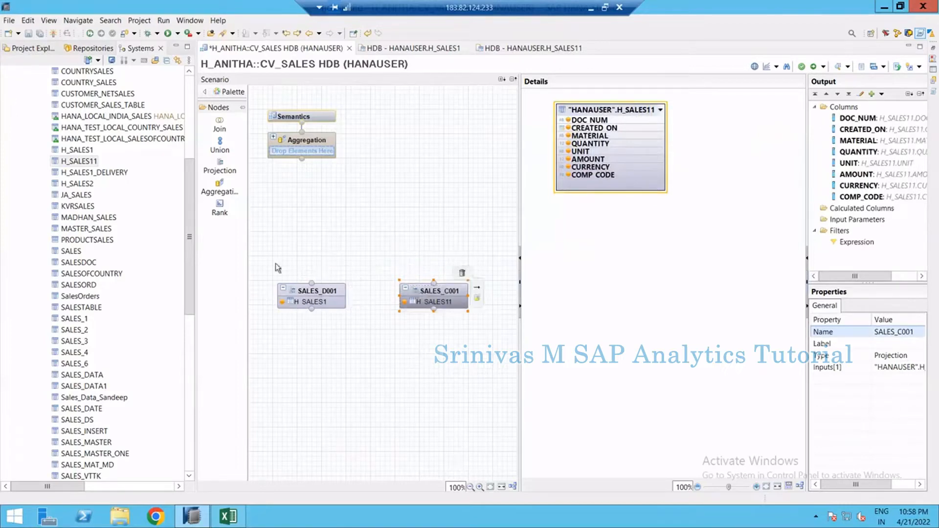
# Add a Union node to the scenario above the two projection nodes
pyautogui.moveTo(265, 260); pyautogui.dragTo(482, 345)
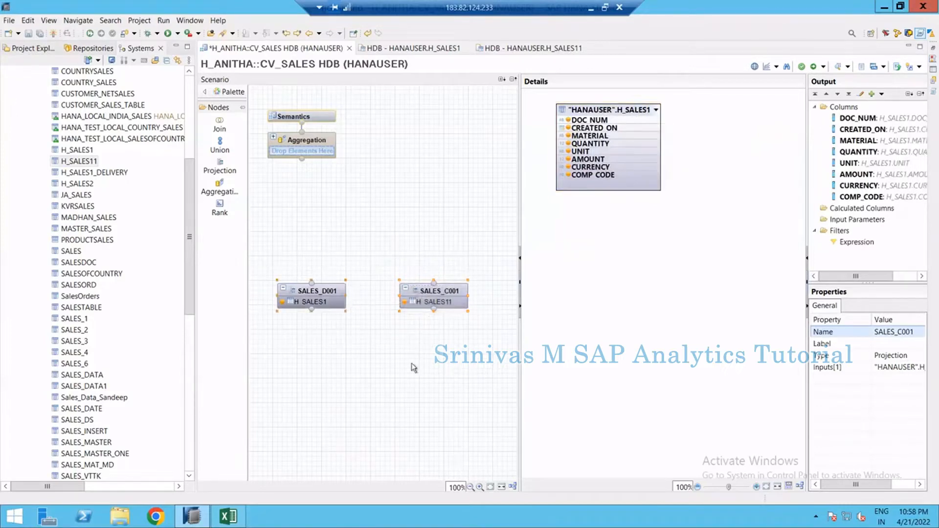
pyautogui.click(325, 258)
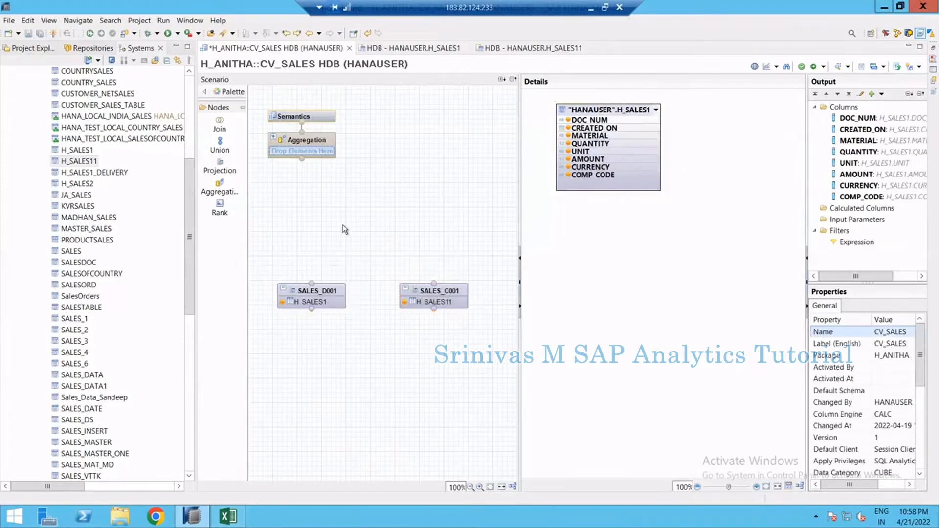
pyautogui.click(220, 142)
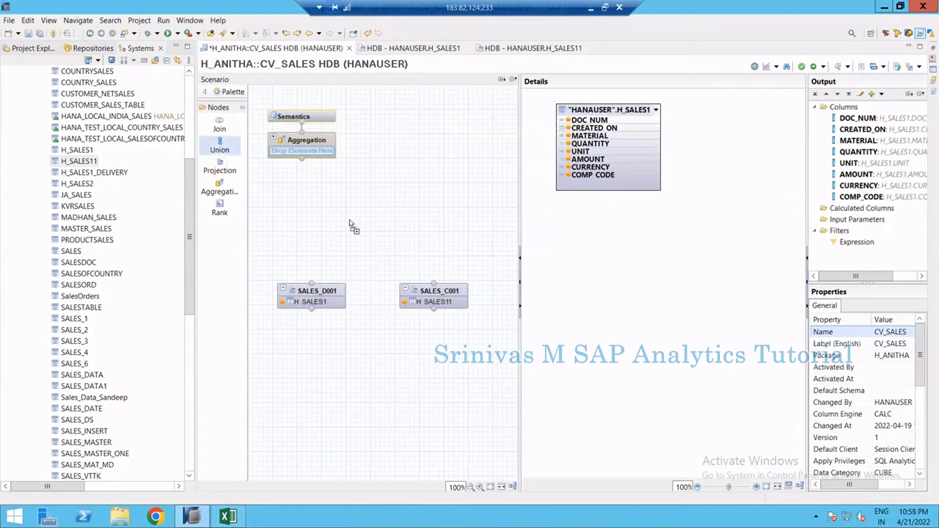
pyautogui.click(351, 221)
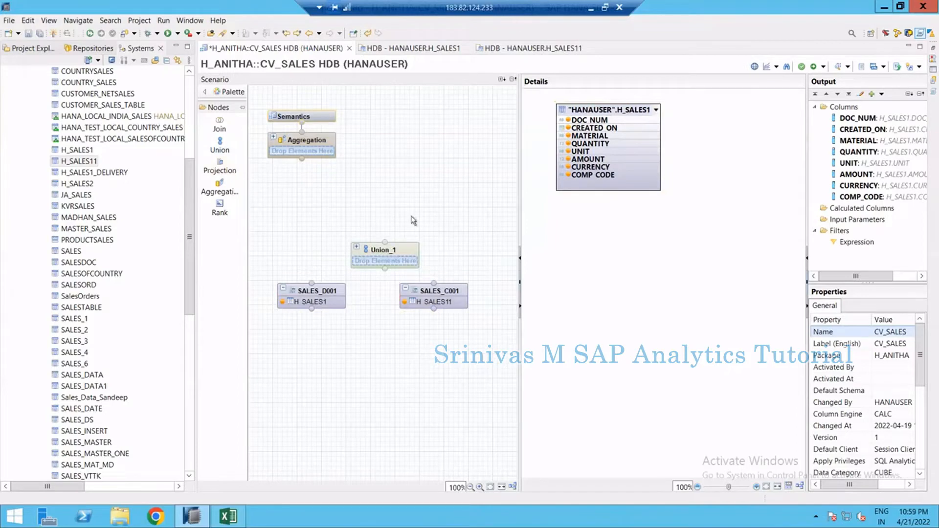
pyautogui.moveTo(384, 254); pyautogui.dragTo(370, 214)
# Connect both projection nodes, SALES_D001 and SALES_C001, as inputs to the union node
pyautogui.click(340, 299)
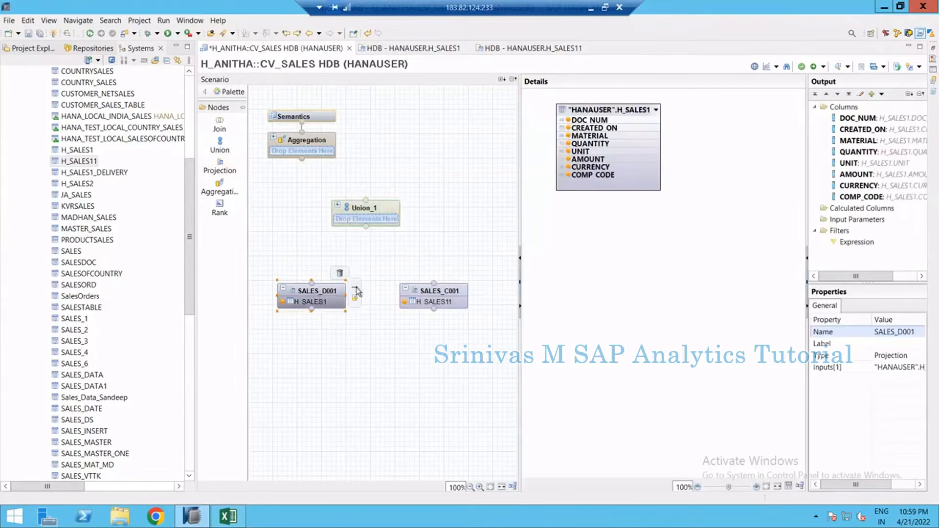
pyautogui.moveTo(357, 286); pyautogui.dragTo(380, 221)
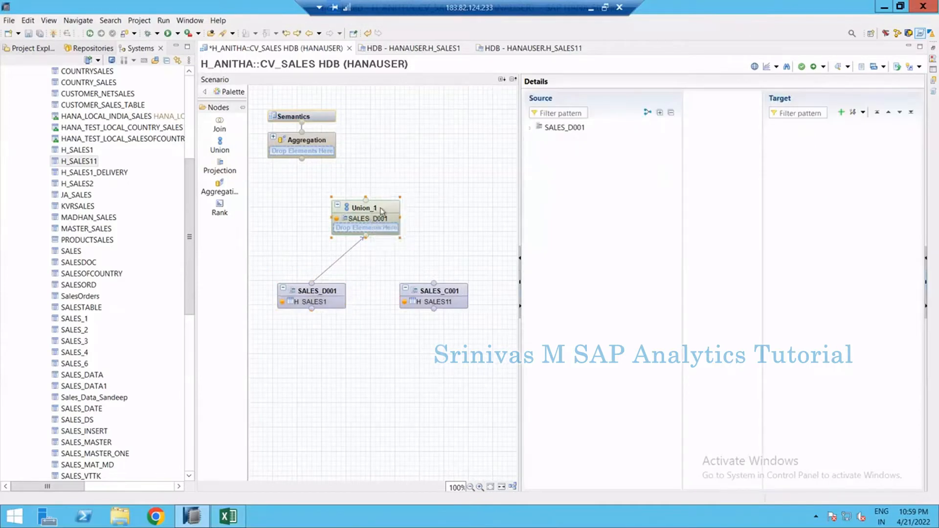
pyautogui.click(370, 214)
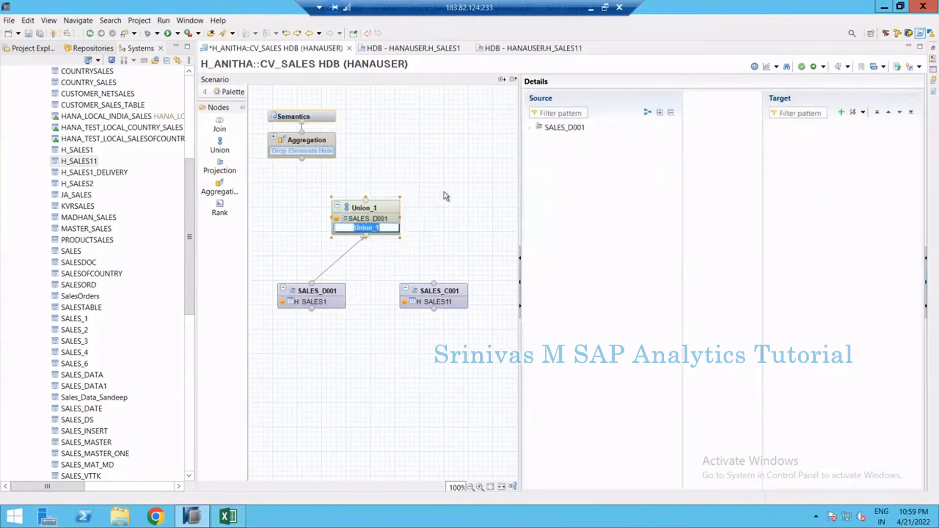
pyautogui.click(559, 127)
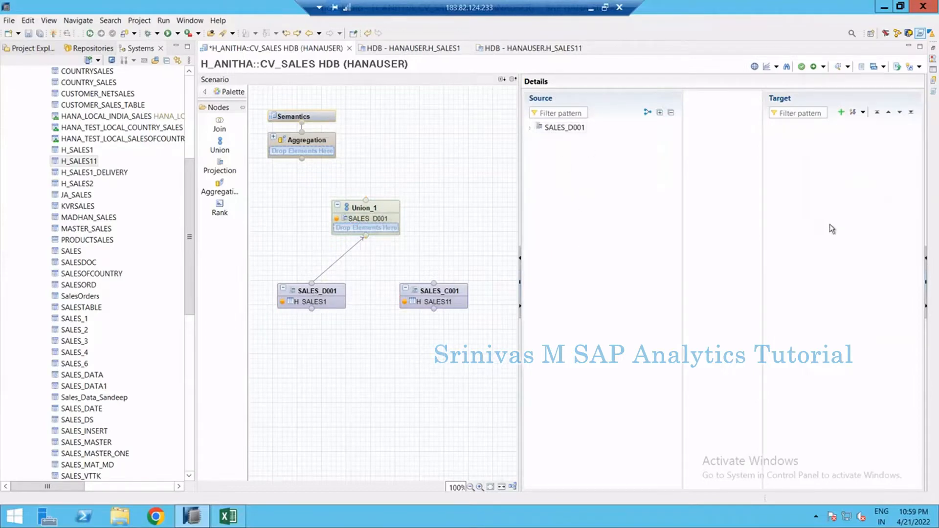
pyautogui.click(372, 217)
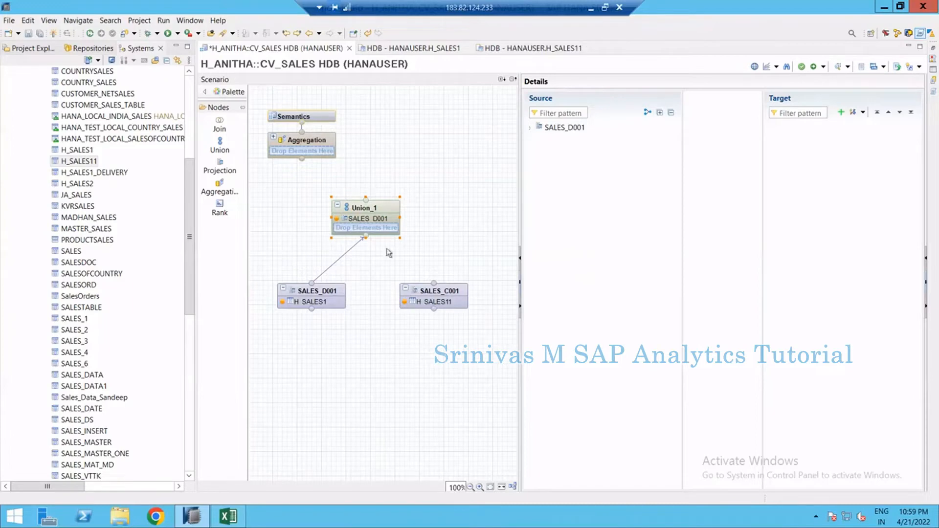
pyautogui.moveTo(468, 300)
pyautogui.moveTo(478, 287); pyautogui.dragTo(379, 235)
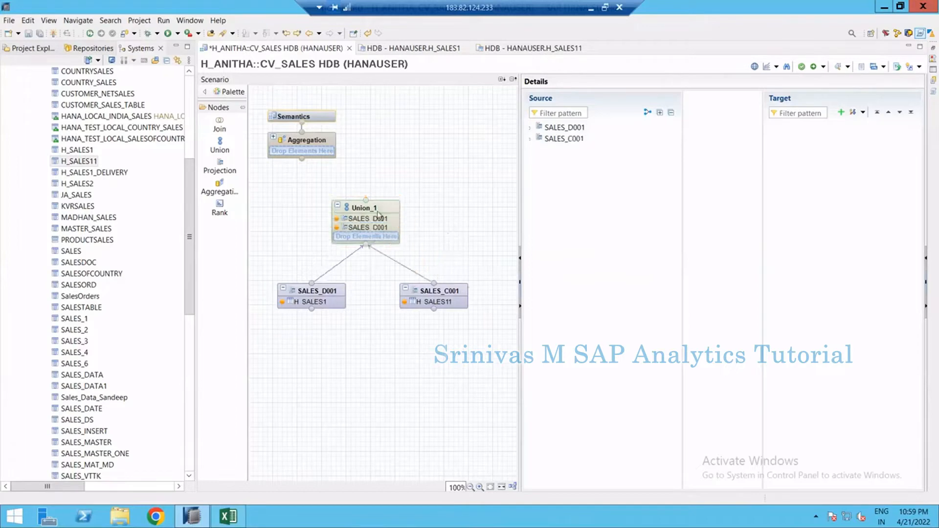
# Expand both union sources and auto map their columns to the target by name
pyautogui.click(380, 212)
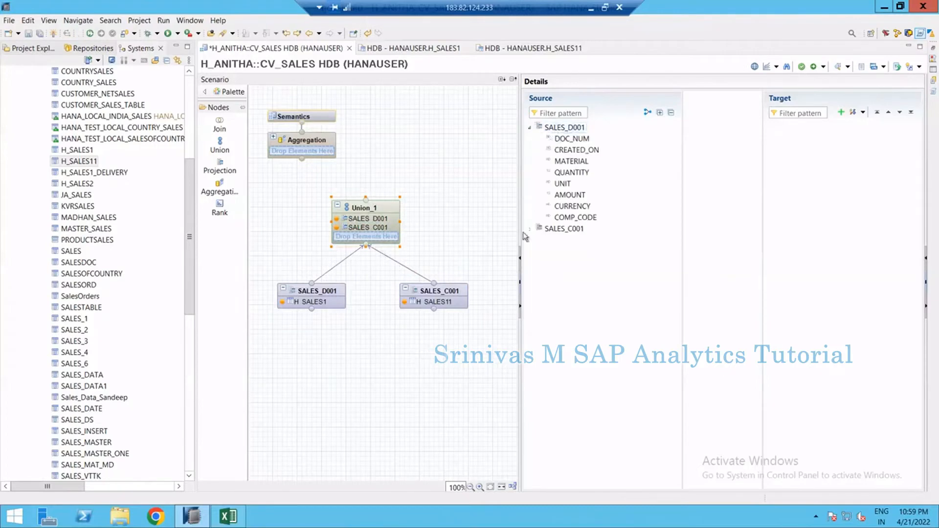
pyautogui.click(530, 229)
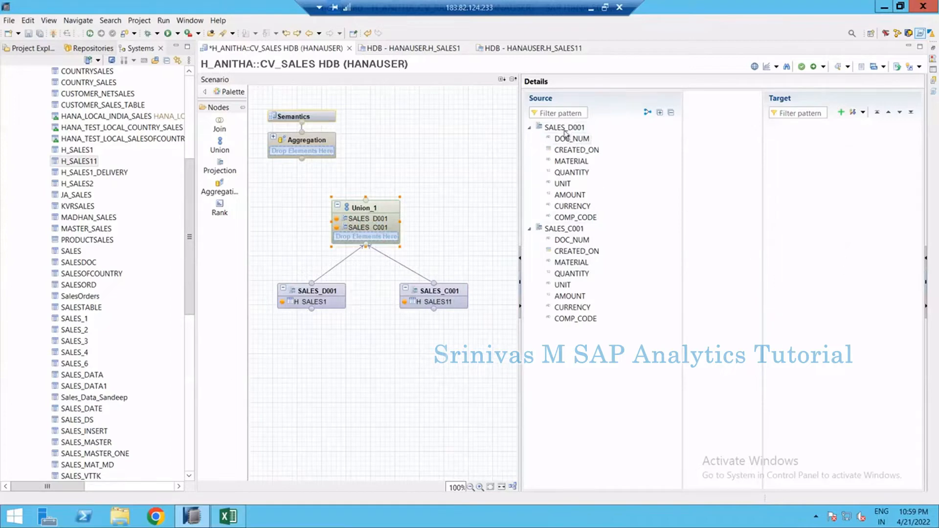
pyautogui.click(648, 113)
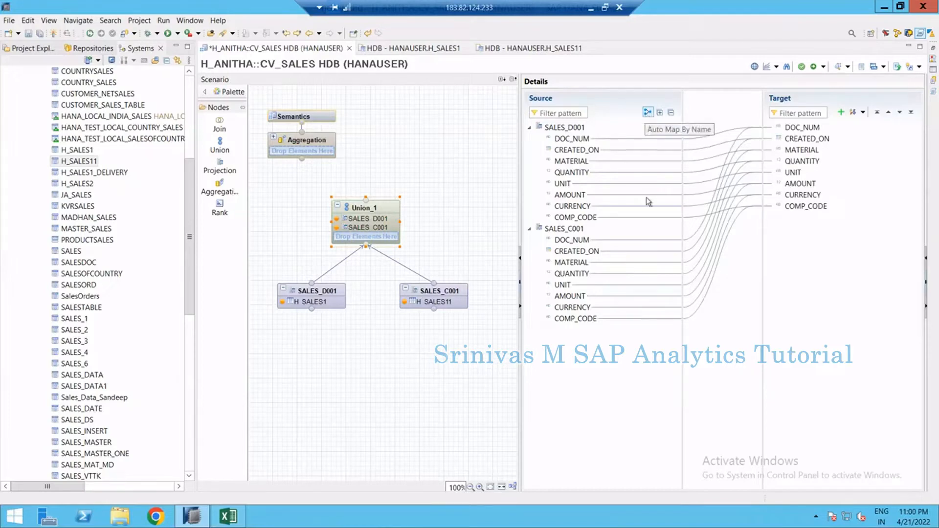
# Examine how DOC_NUM from each source maps to the union's target DOC_NUM column
pyautogui.click(569, 136)
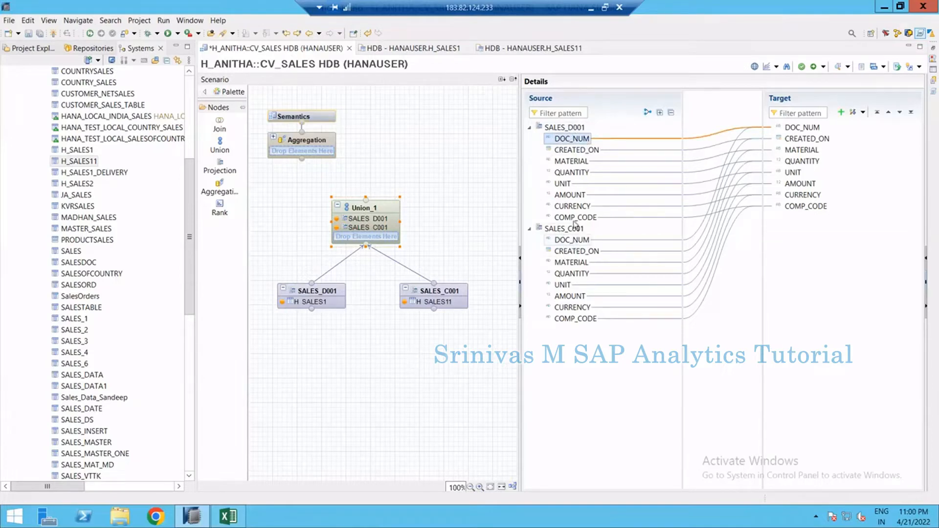
pyautogui.click(574, 245)
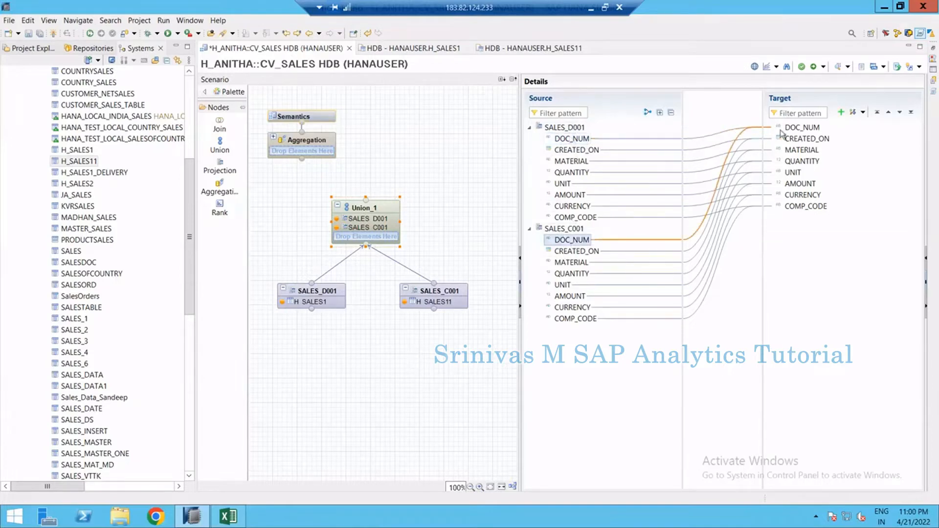
pyautogui.click(803, 128)
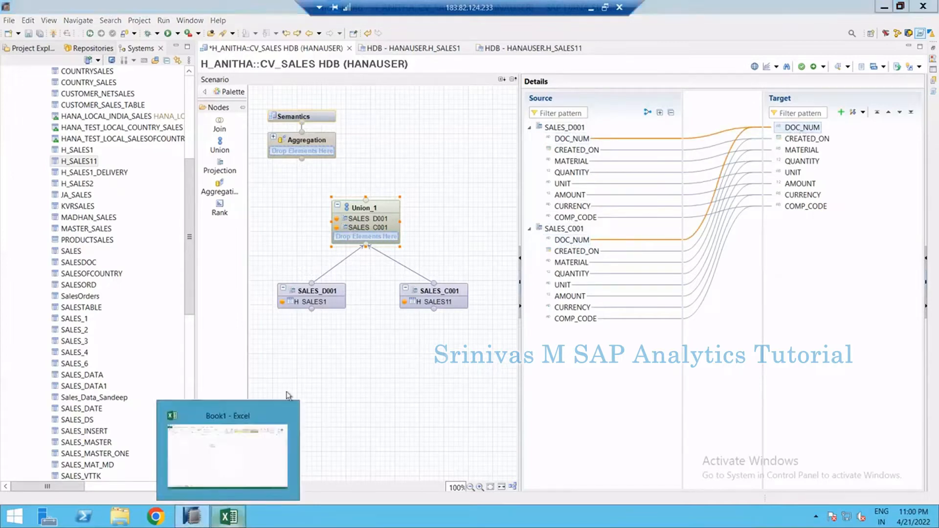
# Switch to Excel, look through the existing sheets, and add a new worksheet
pyautogui.click(229, 517)
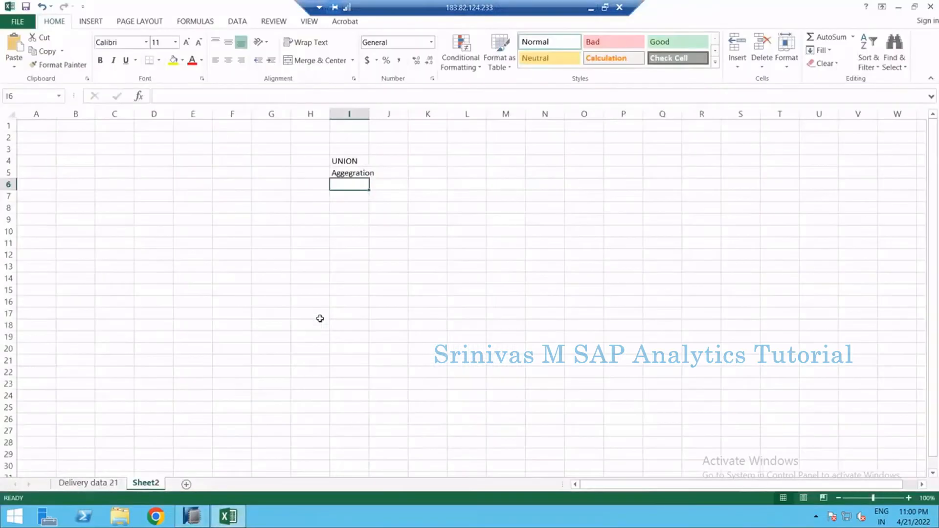
pyautogui.click(96, 483)
pyautogui.click(57, 126)
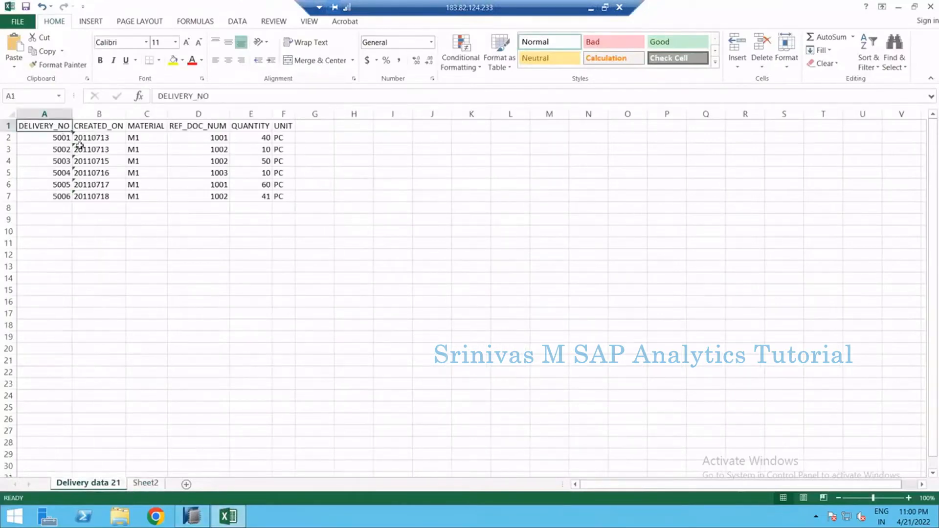
pyautogui.click(149, 483)
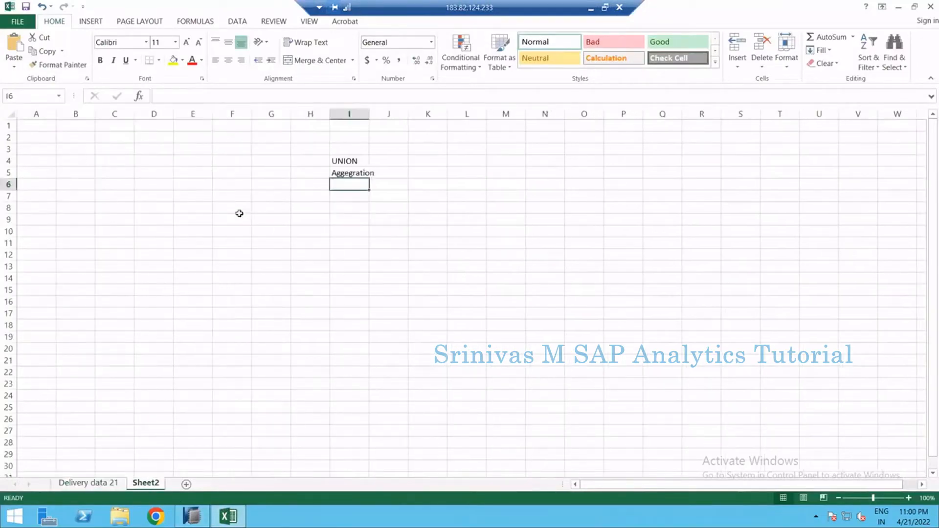
pyautogui.moveTo(341, 154); pyautogui.dragTo(388, 218)
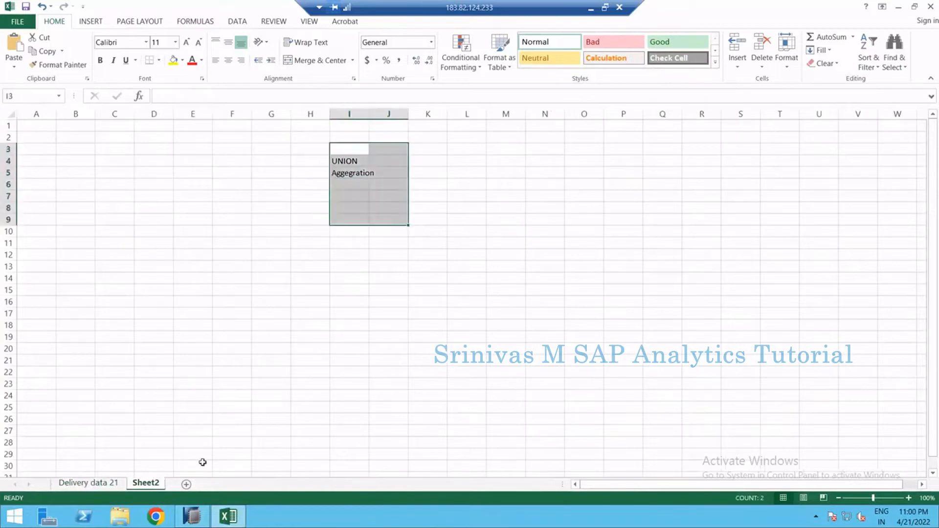
pyautogui.click(186, 485)
pyautogui.click(239, 181)
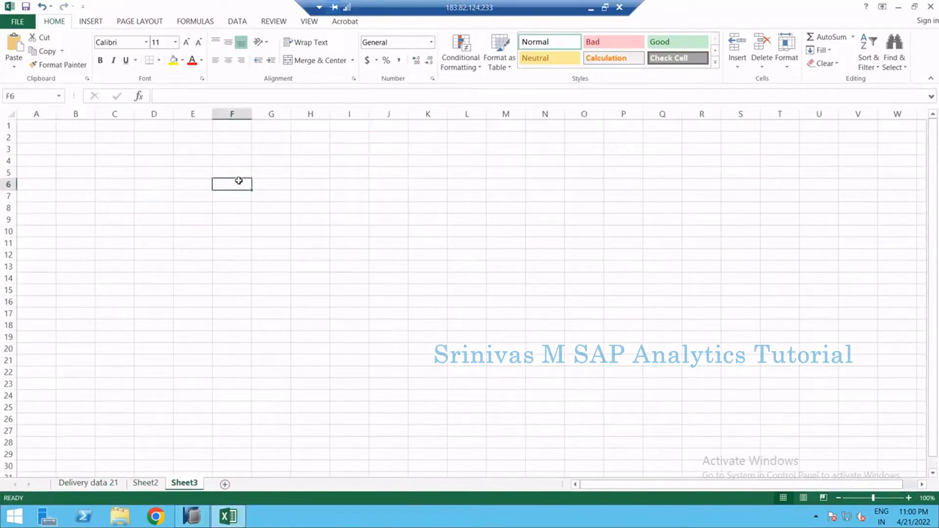
# Enter column headers DOC_NUM, MAT, QUANTITY and COMP_CODE across row 6 starting at F6
pyautogui.write('DOC_')
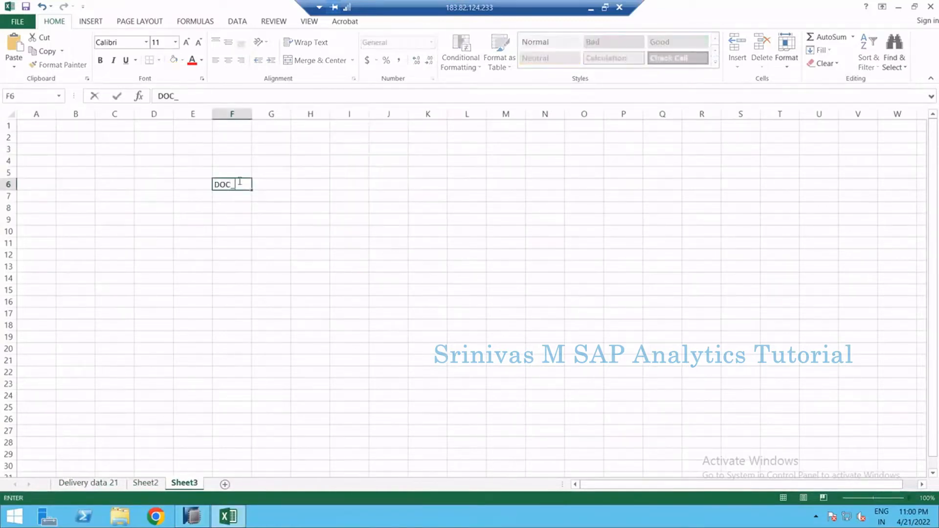
pyautogui.write('NUM')
pyautogui.press('Tab')
pyautogui.write('MAT')
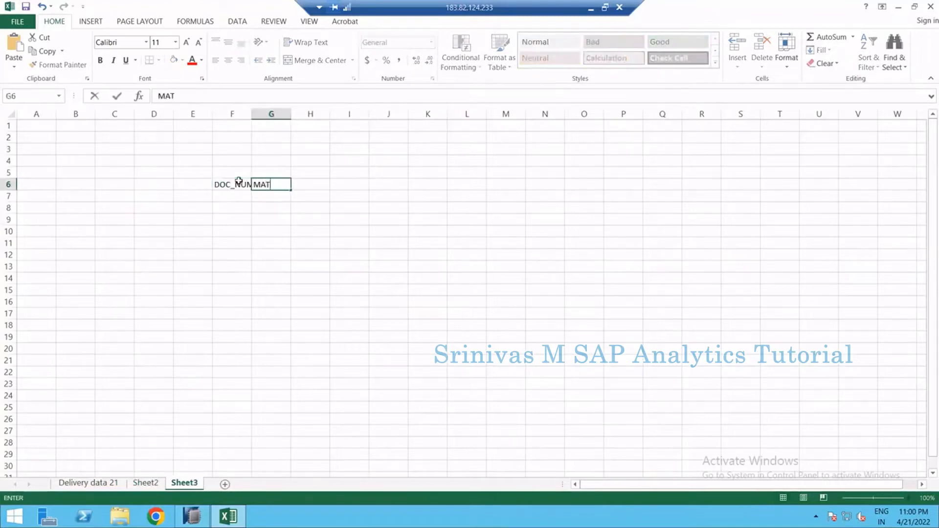
pyautogui.press('Tab')
pyautogui.write('QUT')
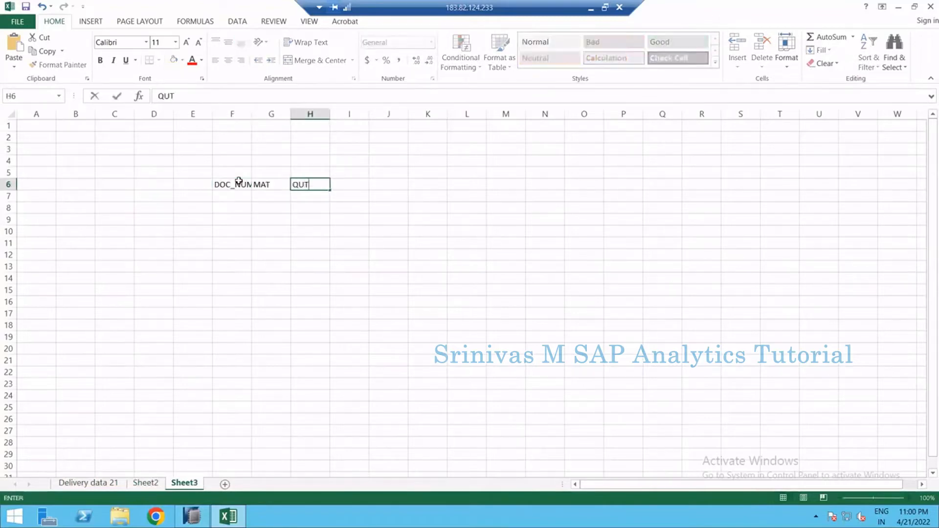
pyautogui.write('NTIT')
pyautogui.press('BackSpace')
pyautogui.press('Tab')
pyautogui.write('COMN')
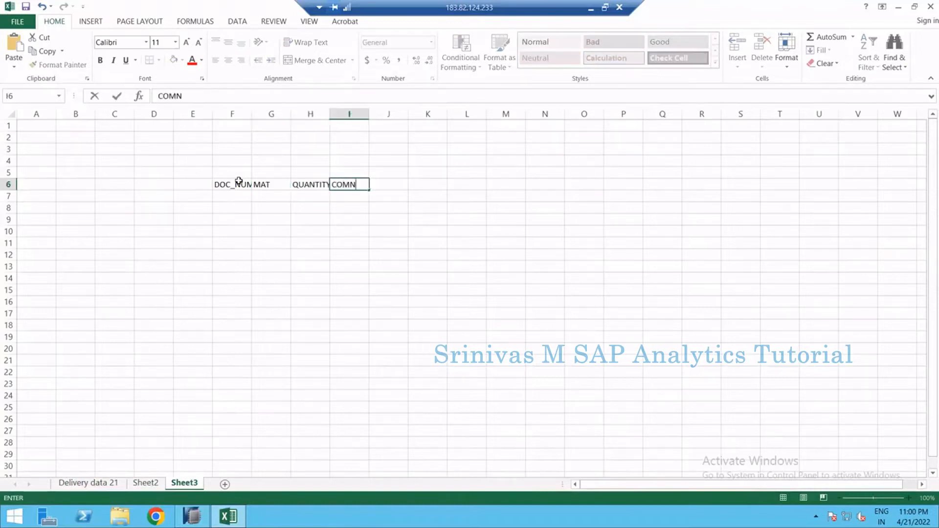
pyautogui.write('P')
pyautogui.press('BackSpace')
pyautogui.press('BackSpace')
pyautogui.press('Return')
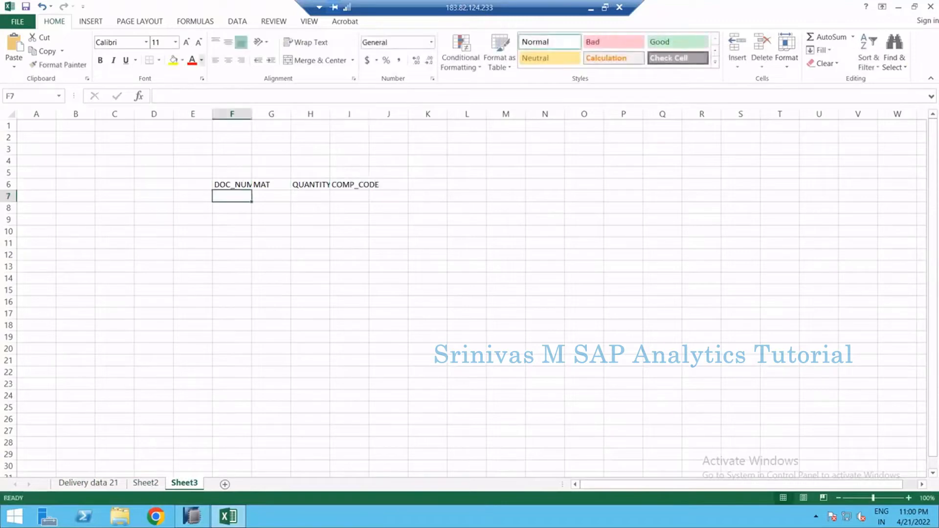
# Autofit the sheet's column widths and widen the QUANTITY column
pyautogui.click(10, 115)
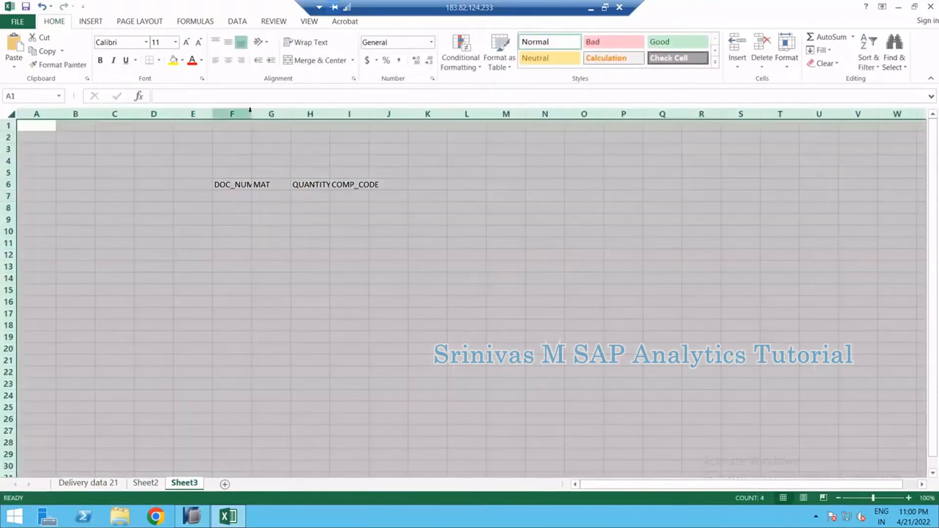
pyautogui.doubleClick(252, 113)
pyautogui.click(304, 212)
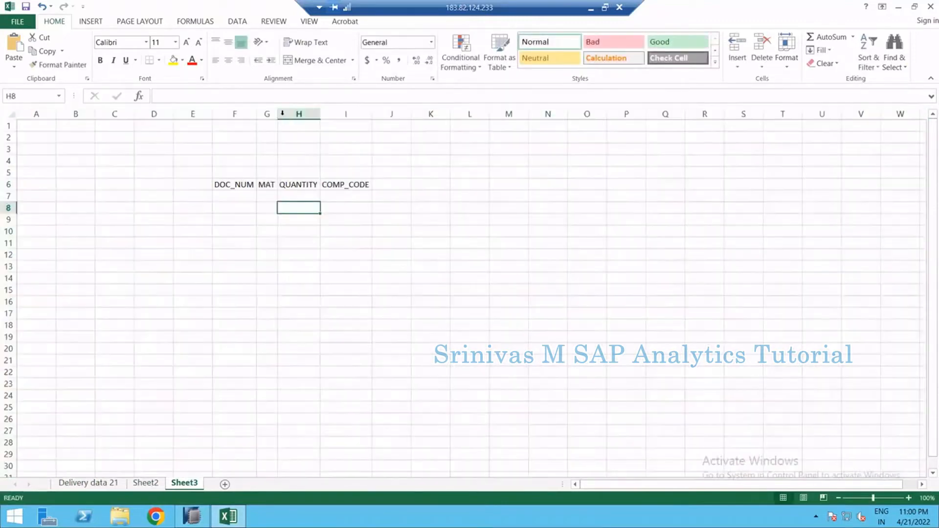
pyautogui.moveTo(278, 114); pyautogui.dragTo(304, 113)
# Enter the first data row: 1001, M1, 100, D001
pyautogui.click(247, 197)
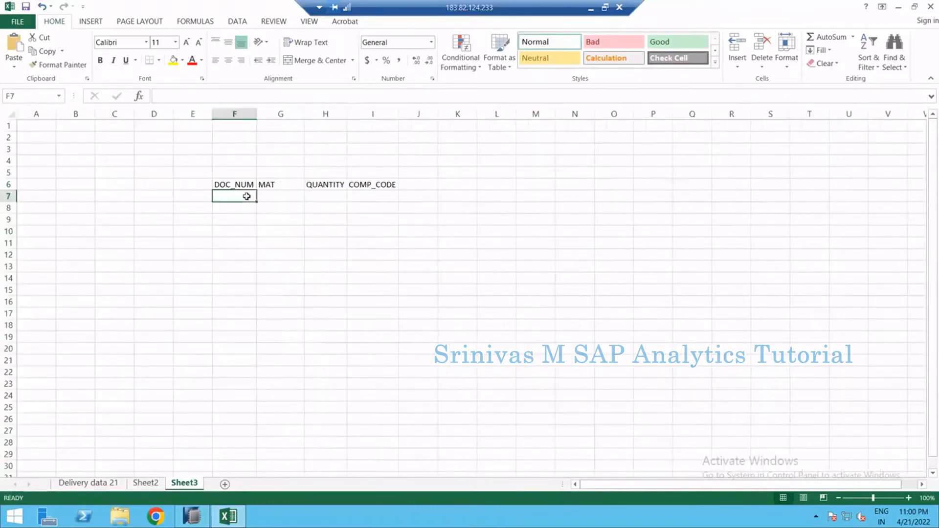
pyautogui.write('1001')
pyautogui.press('Tab')
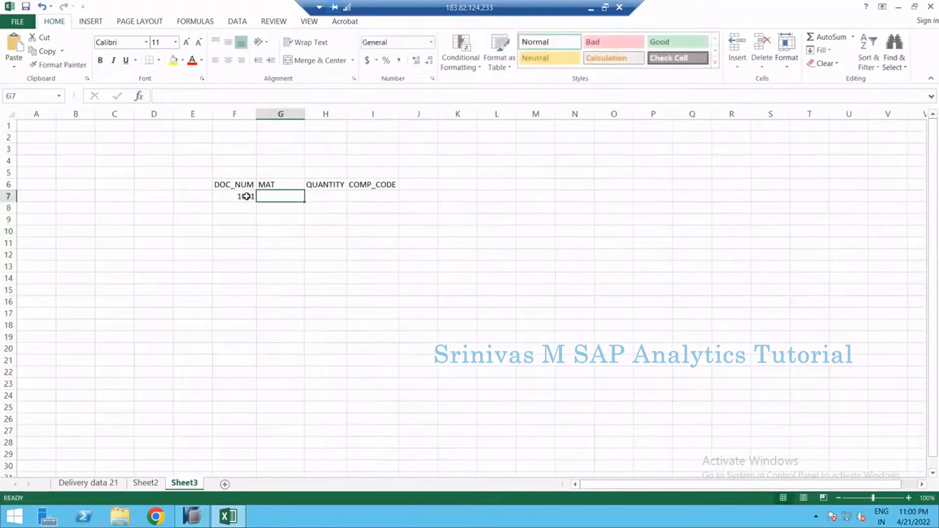
pyautogui.write('M1')
pyautogui.press('Tab')
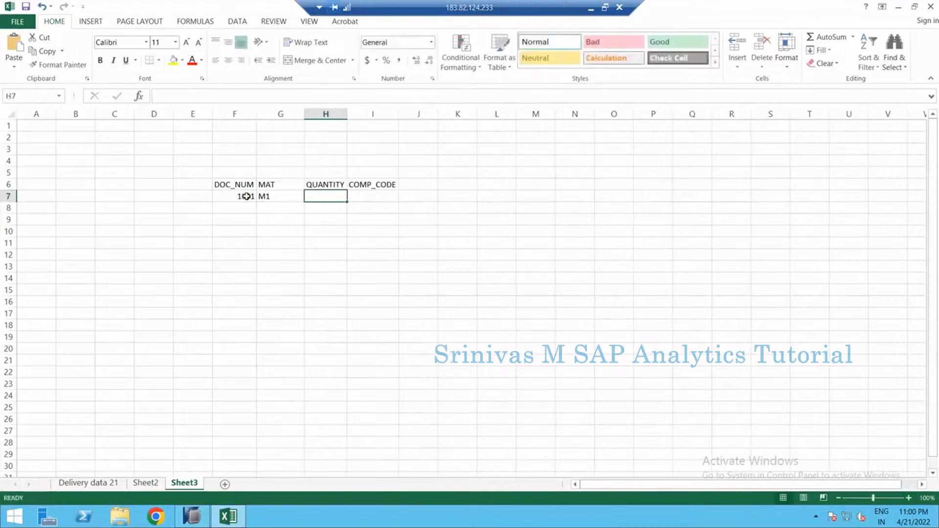
pyautogui.write('100')
pyautogui.press('Tab')
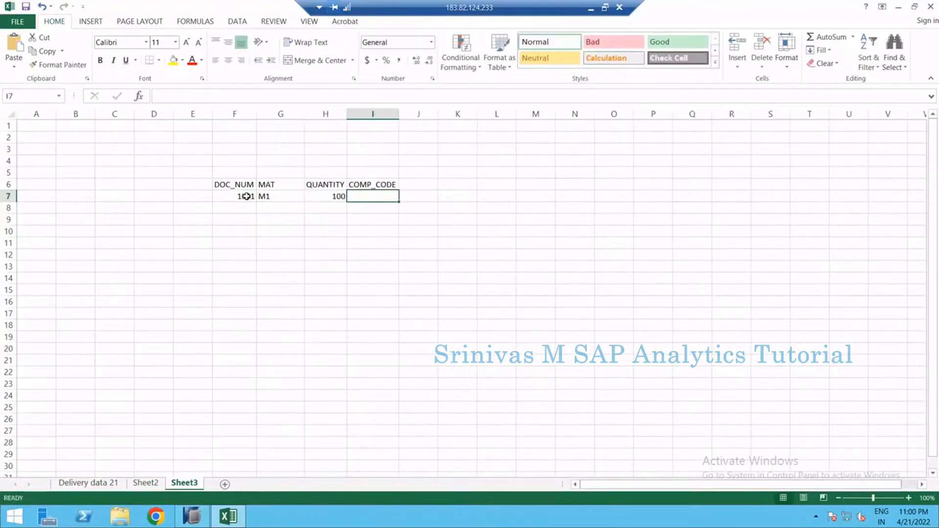
pyautogui.write('D001')
pyautogui.press('Return')
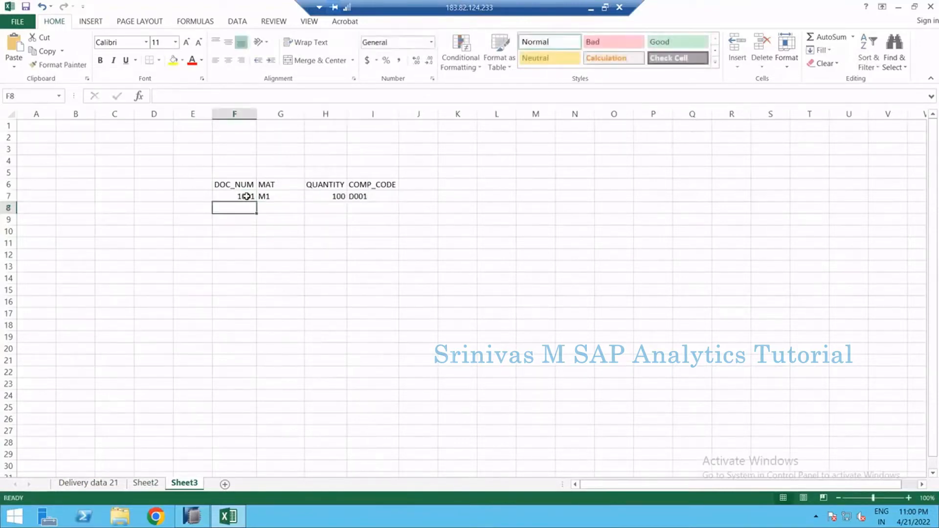
# Enter the second data row: 1002, M1, 200, D001
pyautogui.write('1002')
pyautogui.press('Tab')
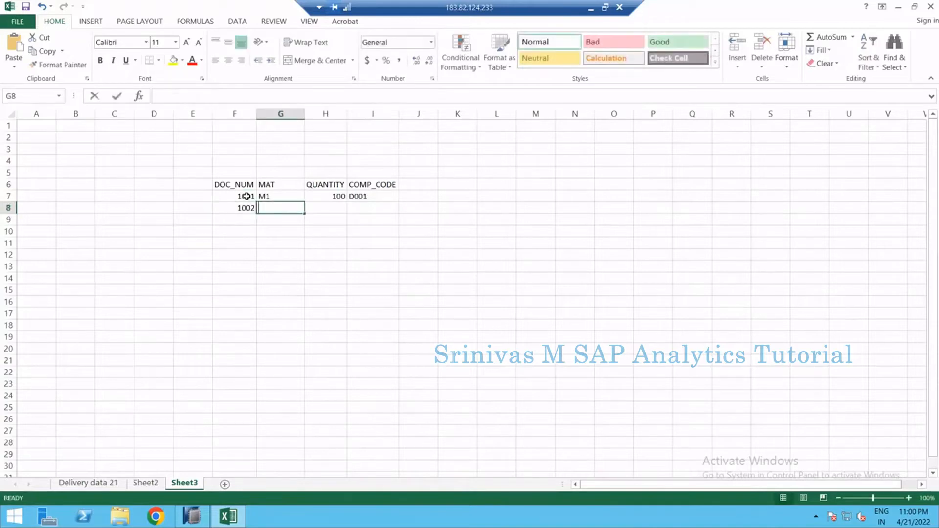
pyautogui.write('M1')
pyautogui.press('Tab')
pyautogui.write('200')
pyautogui.press('Tab')
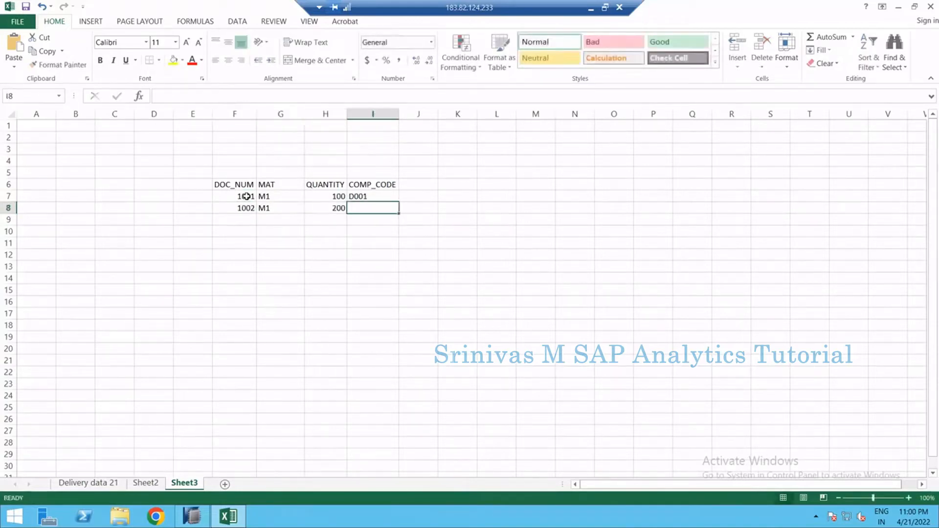
pyautogui.write('D001')
pyautogui.press('Return')
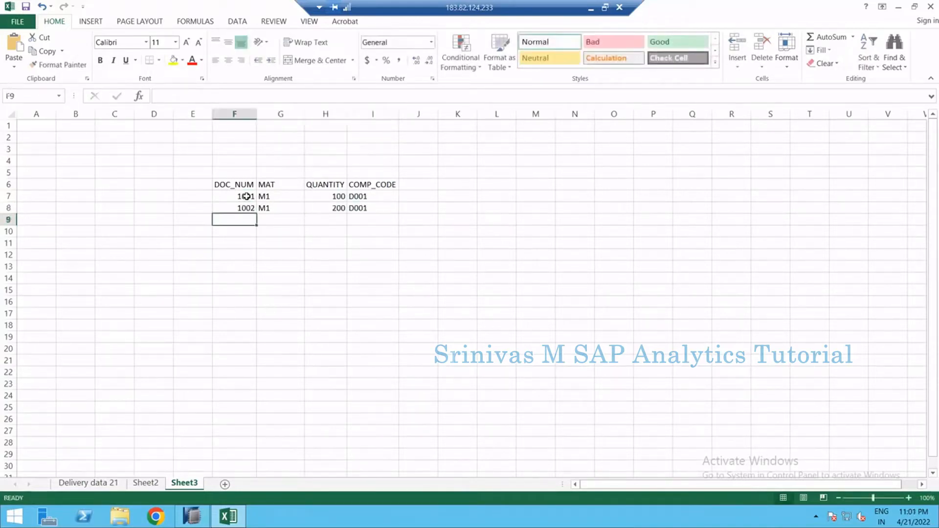
# Copy the small table and paste a duplicate starting at L6
pyautogui.moveTo(247, 186); pyautogui.dragTo(369, 209)
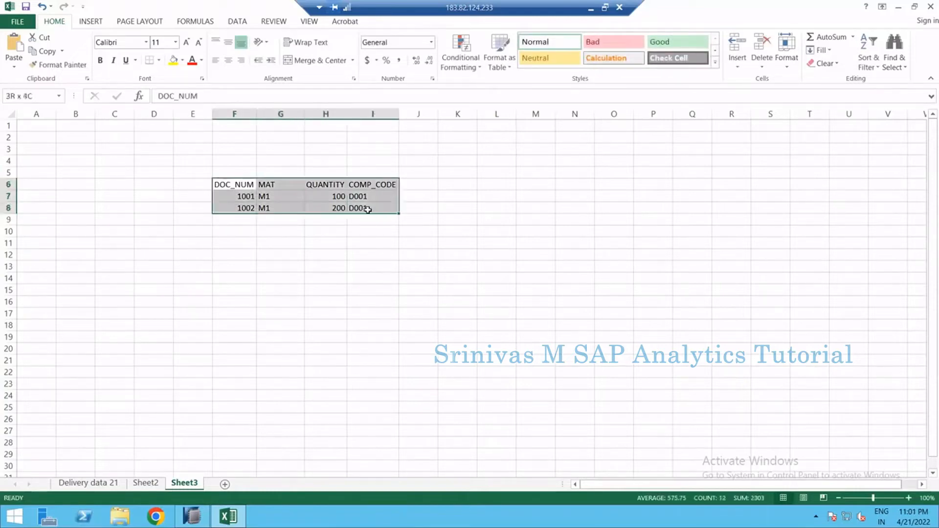
pyautogui.hotkey('ctrl', 'c')
pyautogui.click(496, 184)
pyautogui.hotkey('ctrl', 'v')
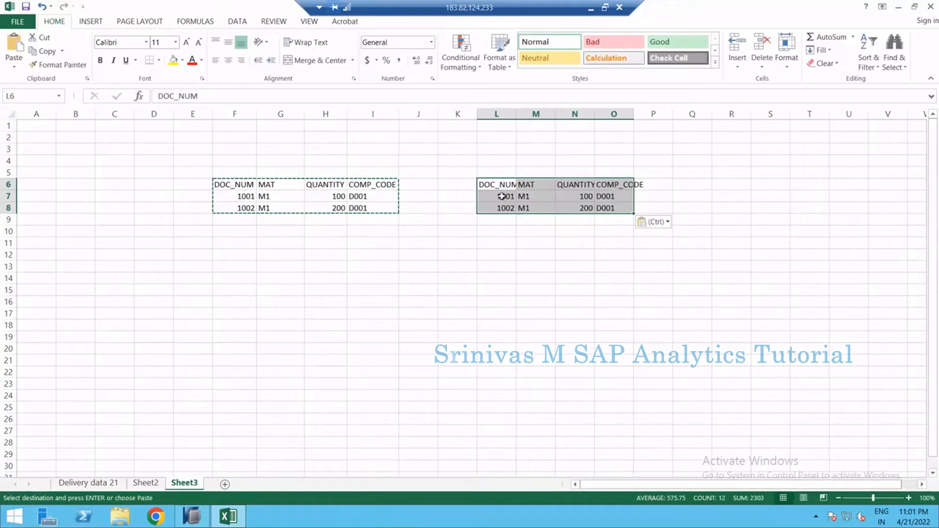
# Change the duplicate's document numbers to 1101 and 1102
pyautogui.click(513, 196)
pyautogui.write('11')
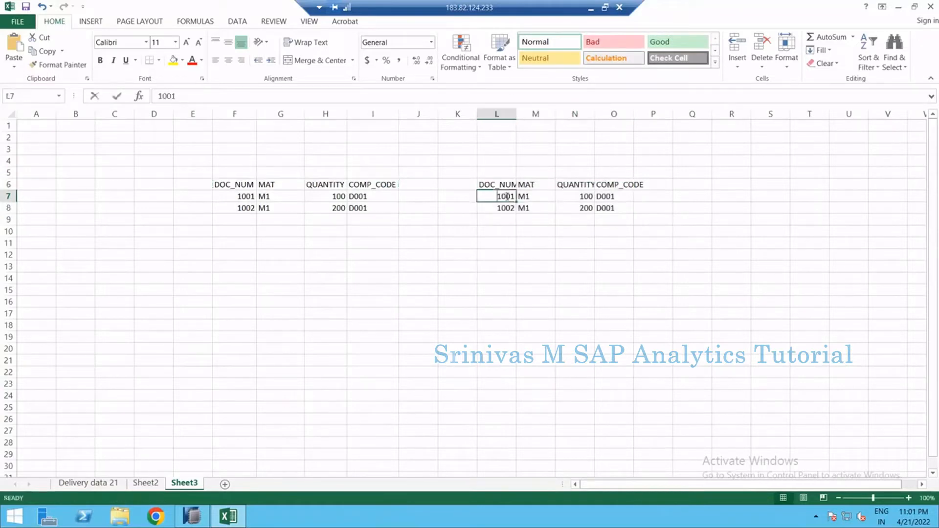
pyautogui.write('001')
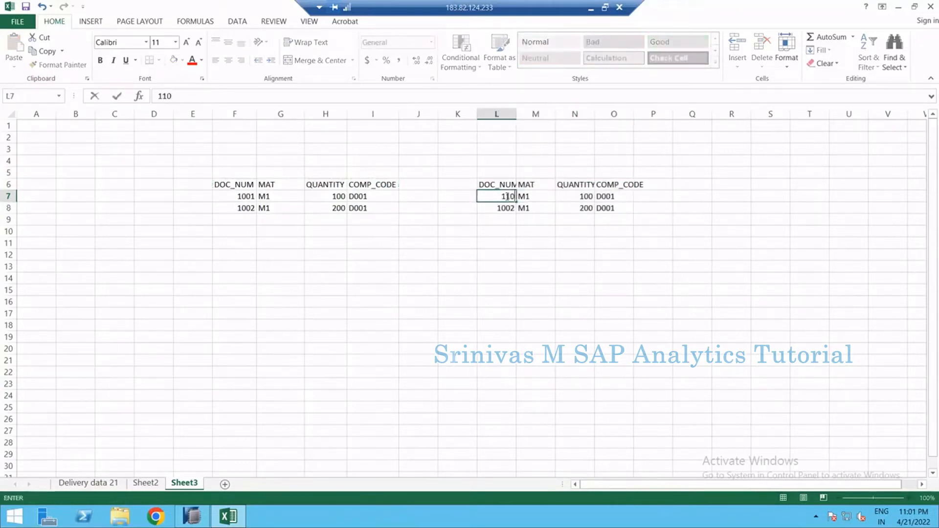
pyautogui.press('Return')
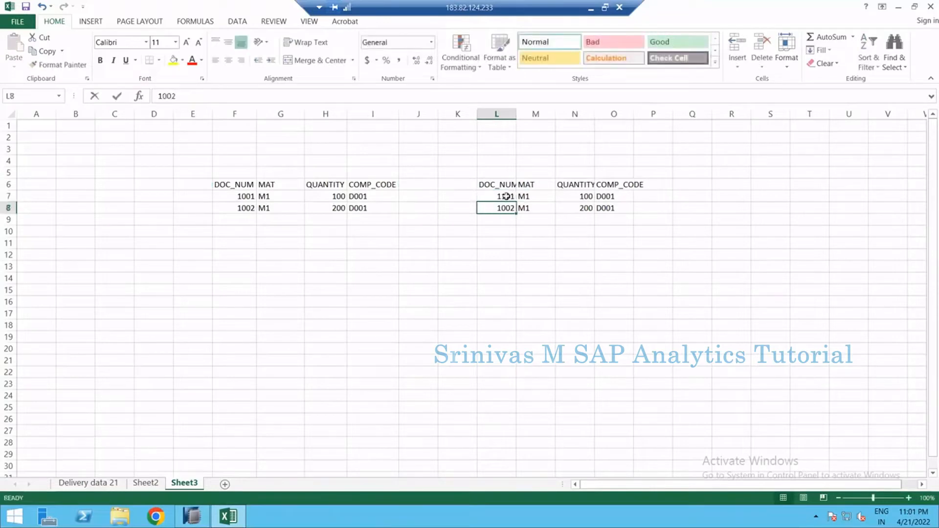
pyautogui.write('110')
# Change the duplicate's company codes to C001 and C002
pyautogui.click(614, 198)
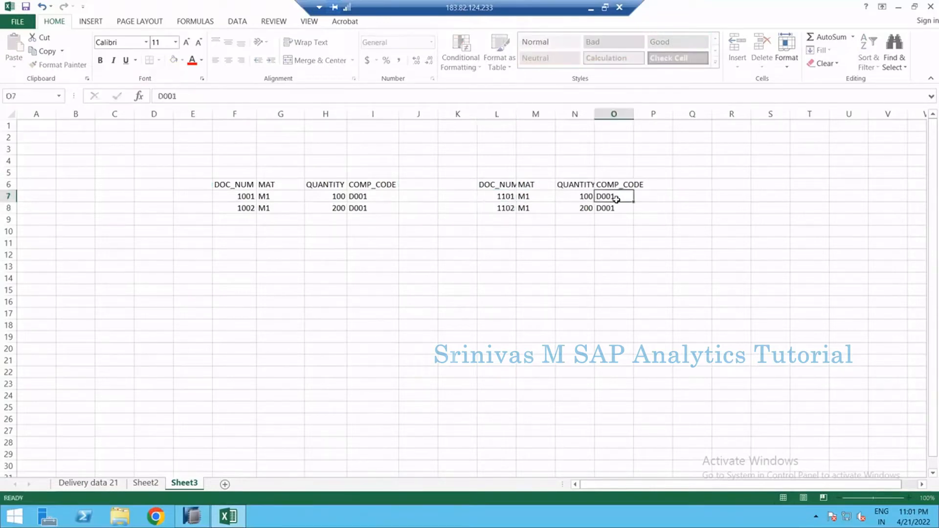
pyautogui.write('C001')
pyautogui.press('Return')
pyautogui.write('C001')
pyautogui.press('BackSpace')
pyautogui.write('2')
pyautogui.press('Return')
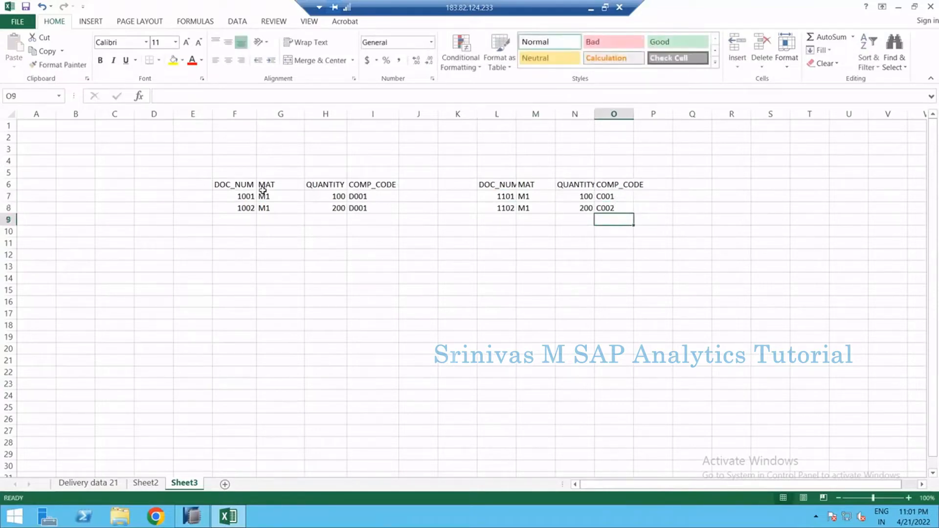
# Copy the header row and paste it at H14 as the union result's header
pyautogui.moveTo(235, 185); pyautogui.dragTo(370, 187)
pyautogui.hotkey('ctrl', 'c')
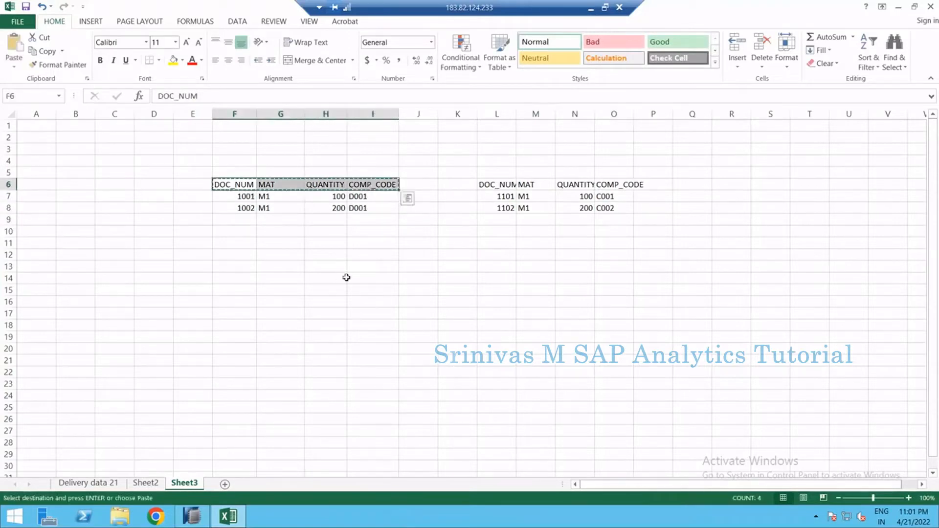
pyautogui.click(340, 275)
pyautogui.hotkey('ctrl', 'v')
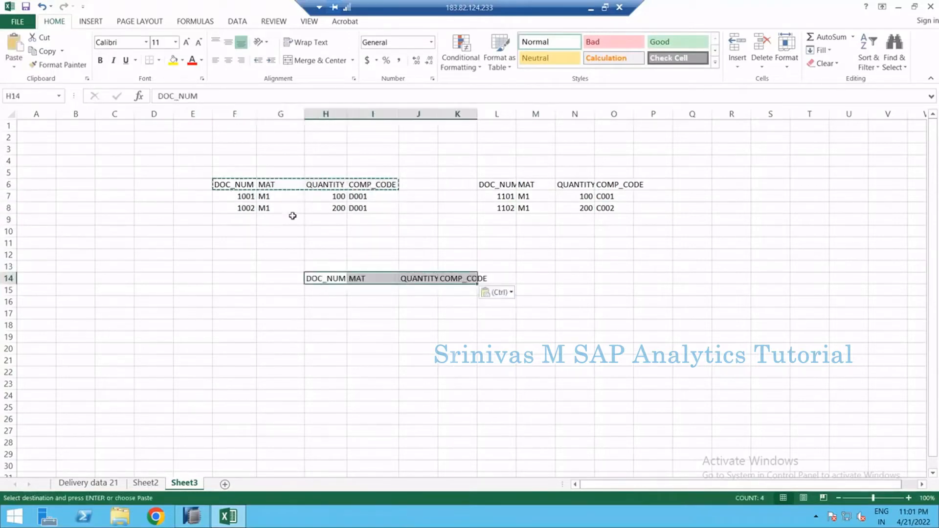
# Autofit the width of the duplicate table's DOC_NUM column
pyautogui.click(226, 170)
pyautogui.moveTo(502, 218); pyautogui.dragTo(514, 159)
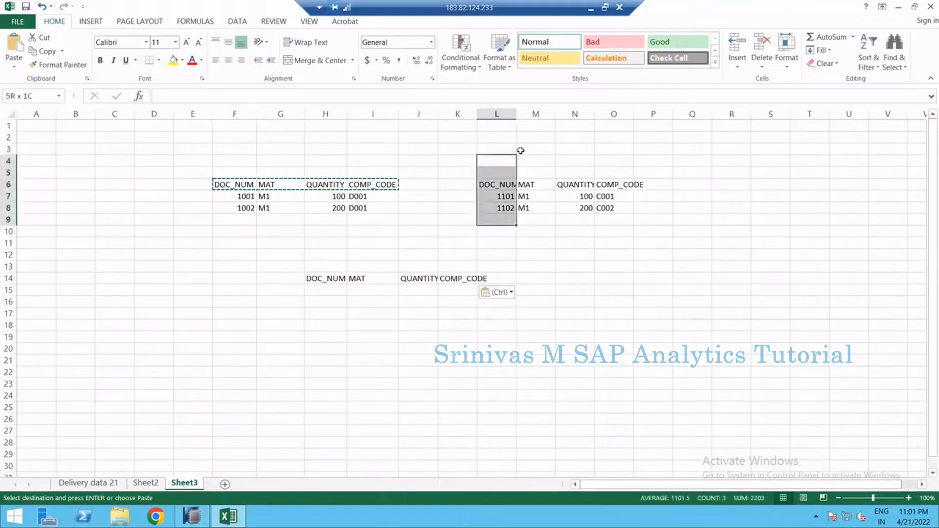
pyautogui.doubleClick(516, 113)
# Copy the first table's two data rows below the union header row
pyautogui.moveTo(337, 278); pyautogui.dragTo(509, 279)
pyautogui.moveTo(250, 196); pyautogui.dragTo(357, 210)
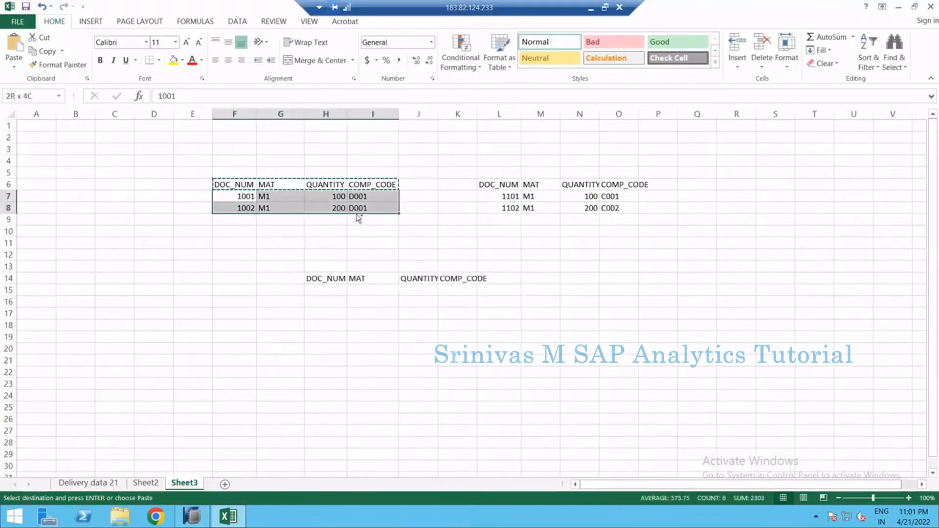
pyautogui.hotkey('ctrl', 'c')
pyautogui.click(332, 293)
pyautogui.hotkey('ctrl', 'v')
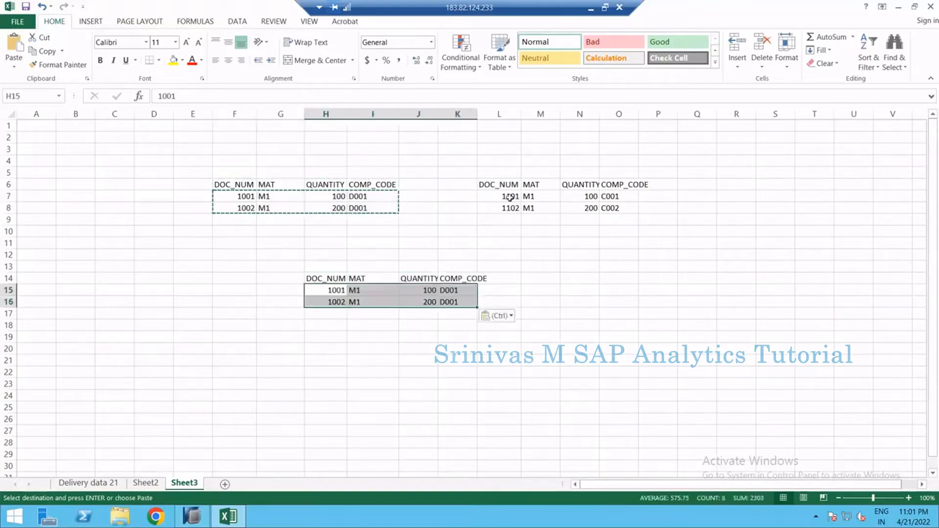
# Copy the second table's two data rows beneath them in the union result
pyautogui.moveTo(501, 196); pyautogui.dragTo(608, 209)
pyautogui.hotkey('ctrl', 'c')
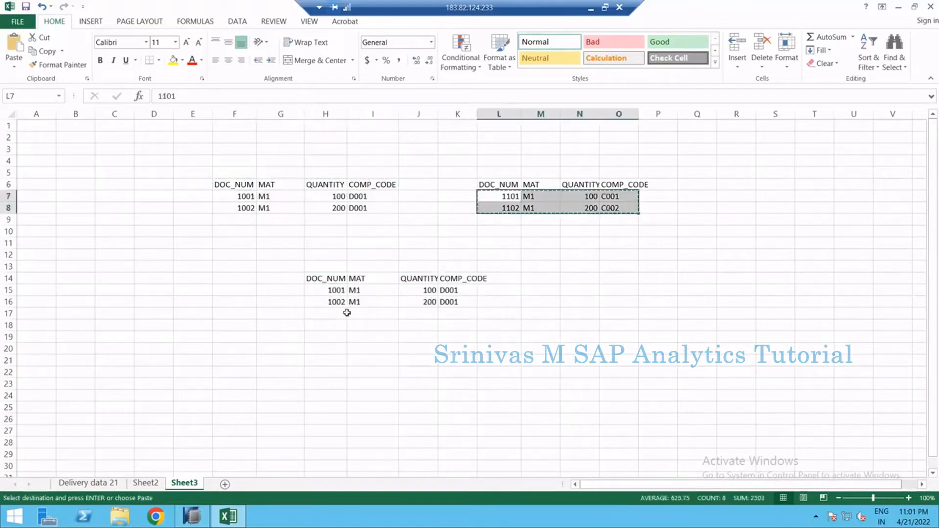
pyautogui.click(345, 312)
pyautogui.hotkey('ctrl', 'v')
# Widen the COMP_CODE column of the combined union table
pyautogui.moveTo(314, 272); pyautogui.dragTo(465, 350)
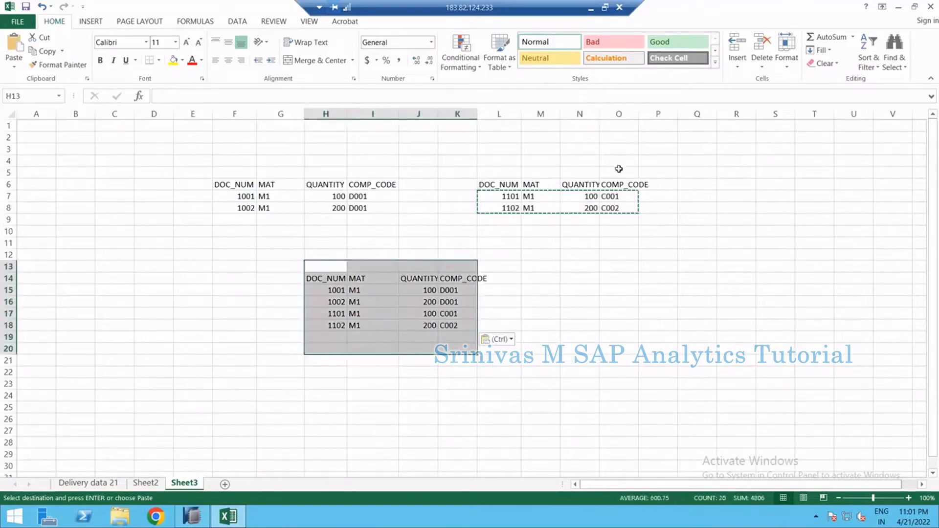
pyautogui.moveTo(438, 115); pyautogui.dragTo(441, 116)
pyautogui.click(466, 114)
pyautogui.doubleClick(480, 114)
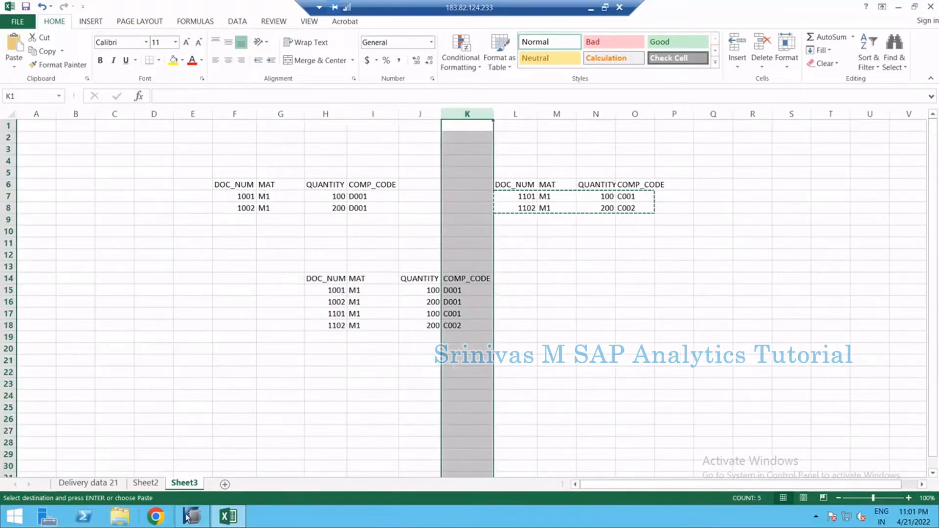
# Connect Union_1 to the Aggregation node and add all of Union_1's columns to the aggregation output
pyautogui.moveTo(193, 517)
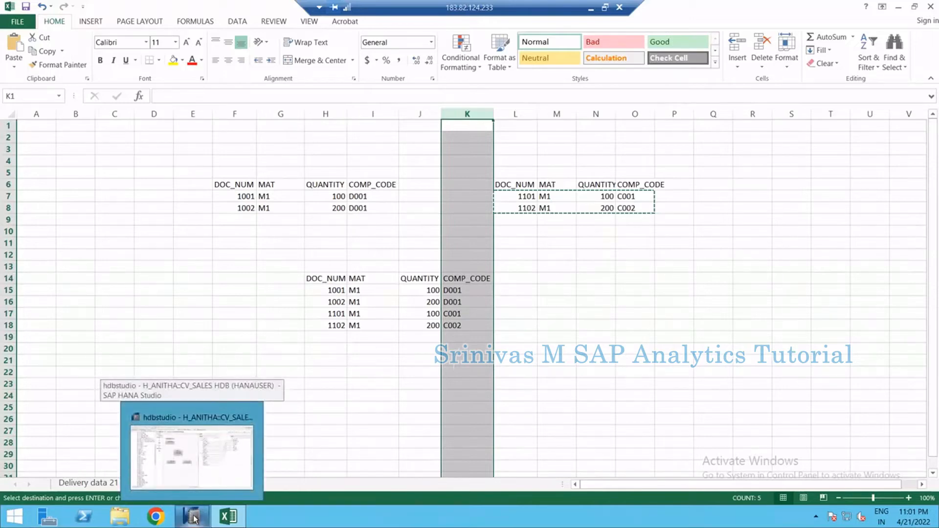
pyautogui.click(193, 518)
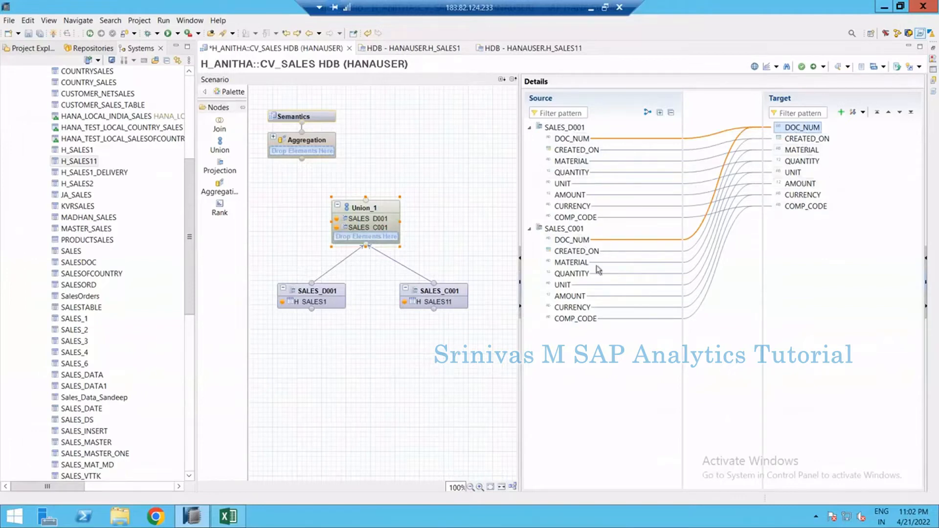
pyautogui.moveTo(395, 216)
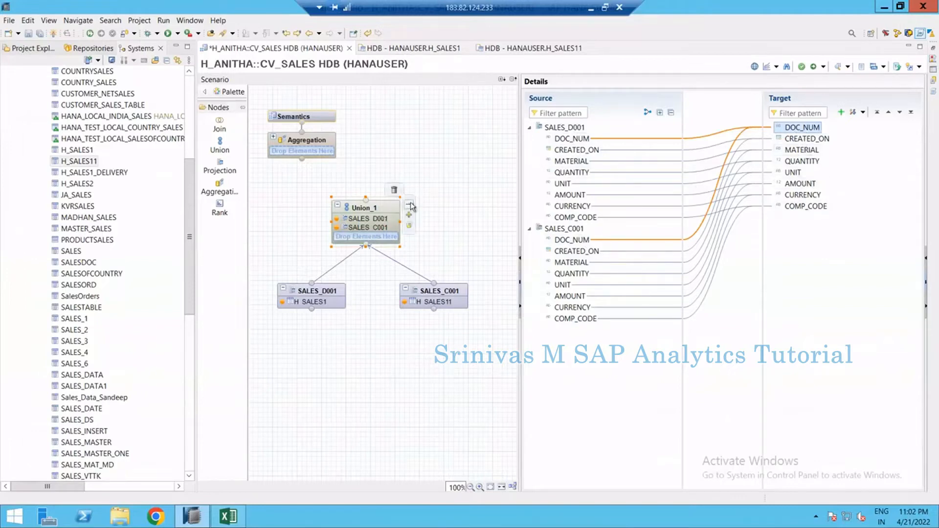
pyautogui.moveTo(411, 206); pyautogui.dragTo(324, 154)
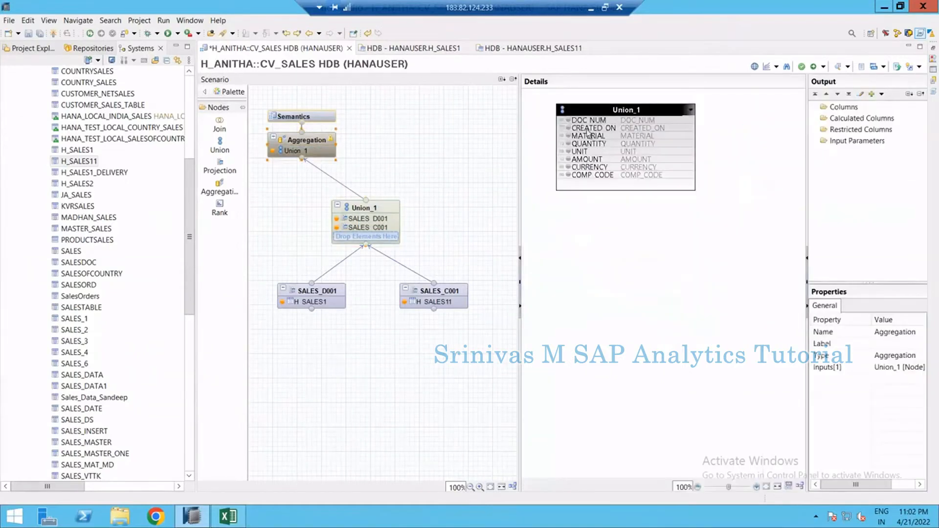
pyautogui.rightClick(591, 113)
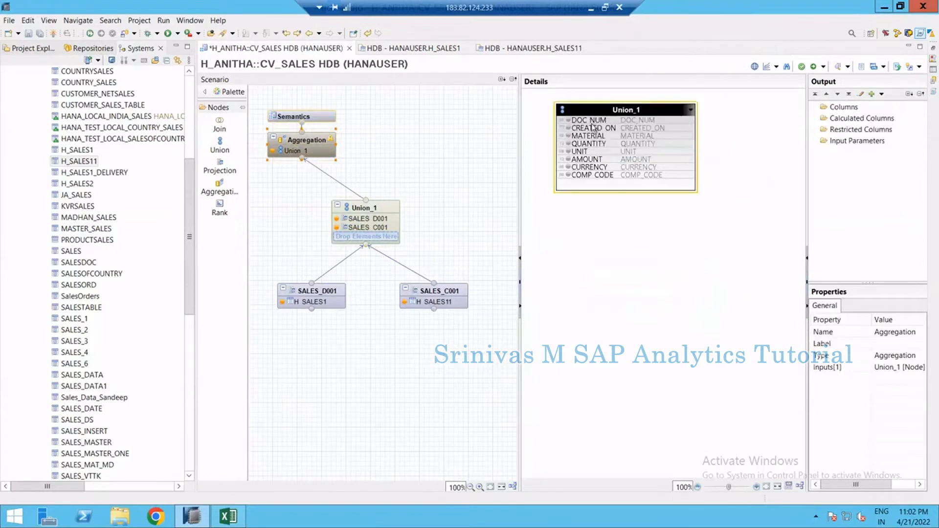
pyautogui.click(616, 143)
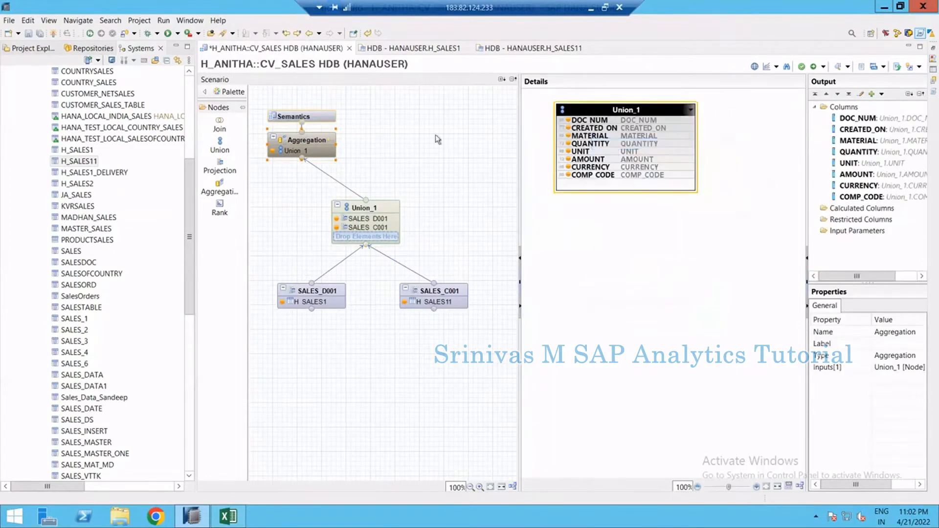
# In Semantics, auto-assign attribute and measure types to the columns and clear the Apply Privileges setting
pyautogui.click(327, 117)
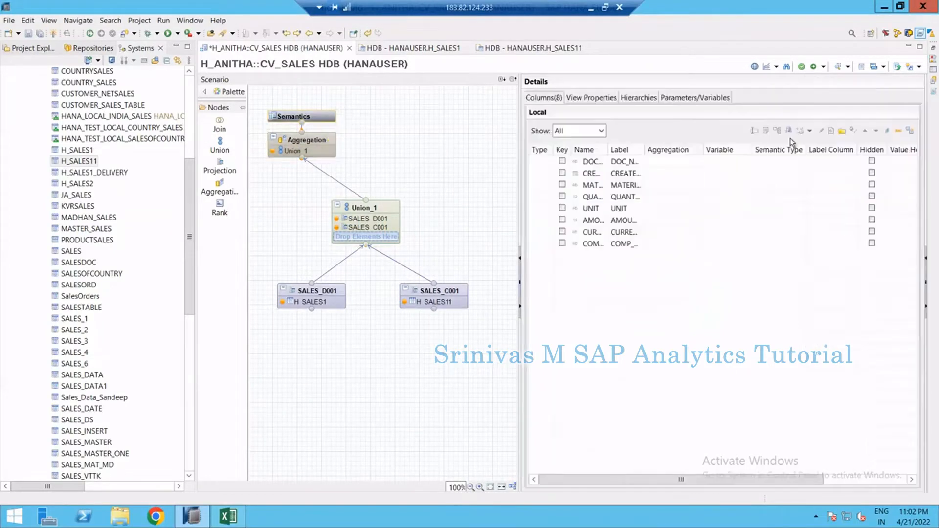
pyautogui.click(908, 132)
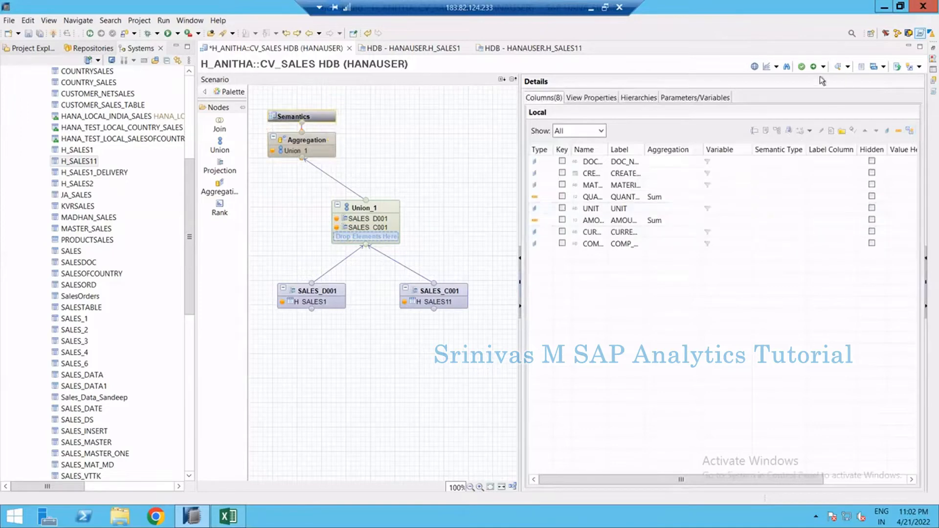
pyautogui.click(594, 98)
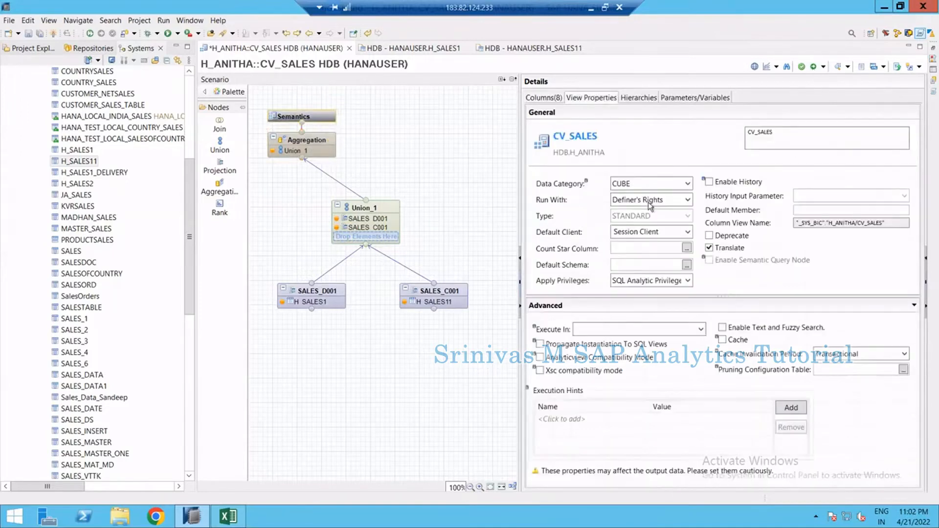
pyautogui.click(645, 283)
pyautogui.click(640, 294)
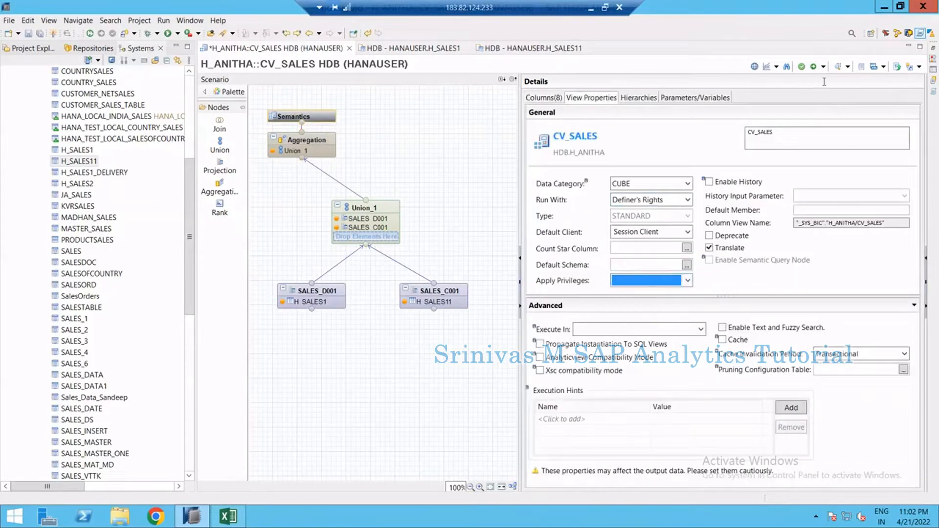
# Save and activate the CV_SALES view, then open its data preview showing the raw data
pyautogui.click(801, 66)
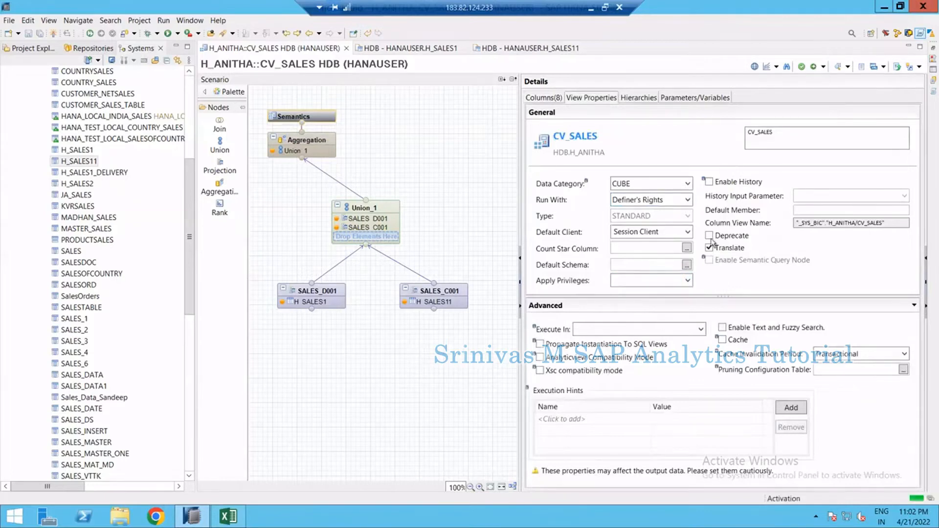
pyautogui.click(934, 52)
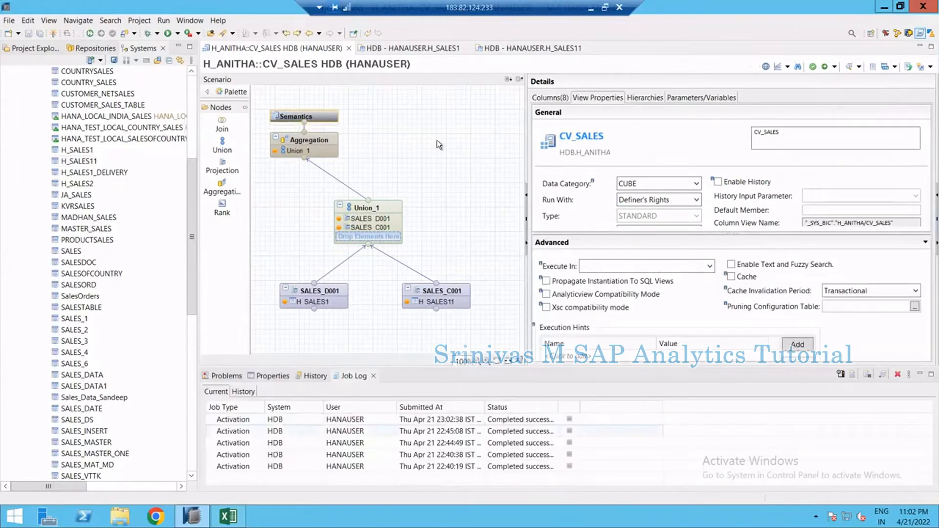
pyautogui.click(848, 69)
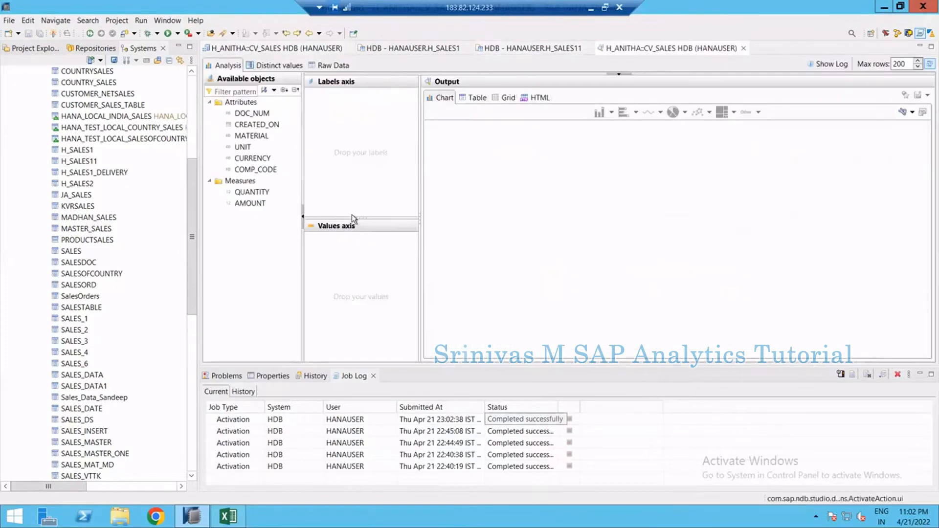
pyautogui.click(335, 69)
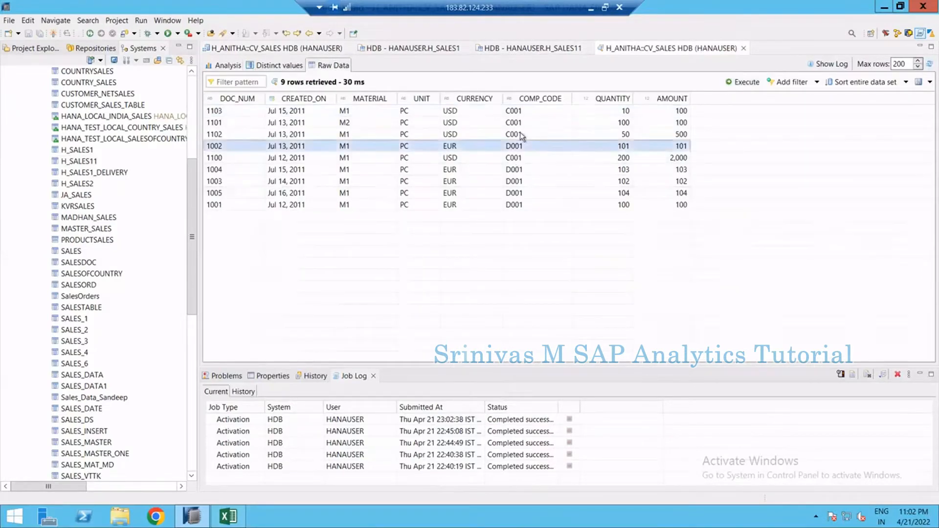
# Filter the raw data preview to COMP_CODE equal to D001 and execute it
pyautogui.click(515, 147)
pyautogui.click(518, 180)
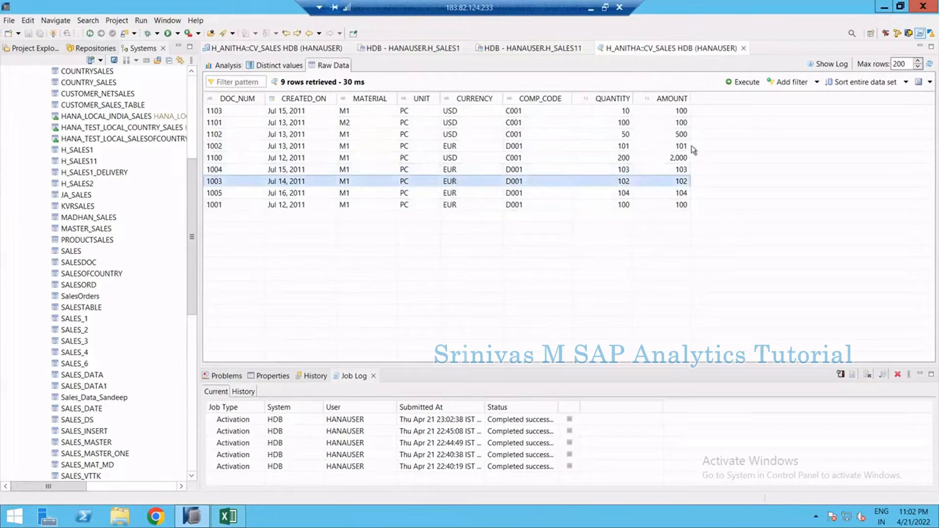
pyautogui.click(793, 83)
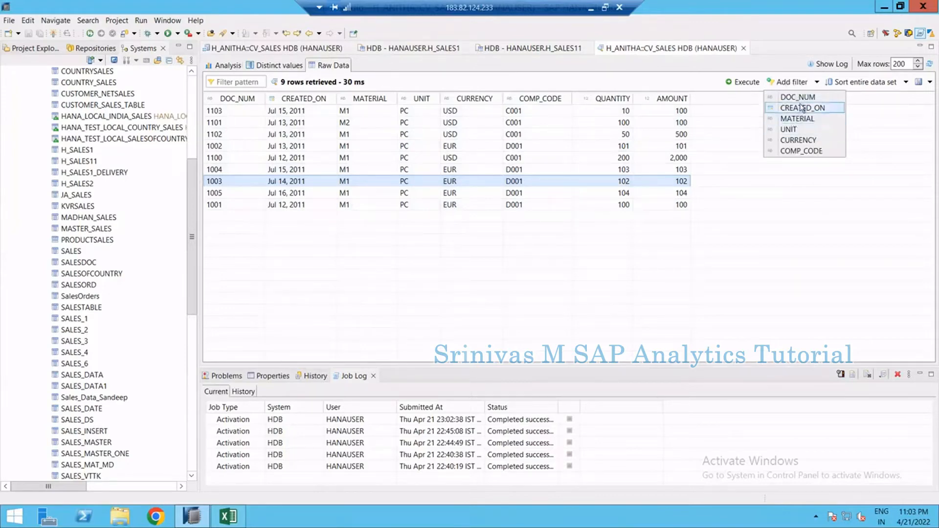
pyautogui.click(801, 151)
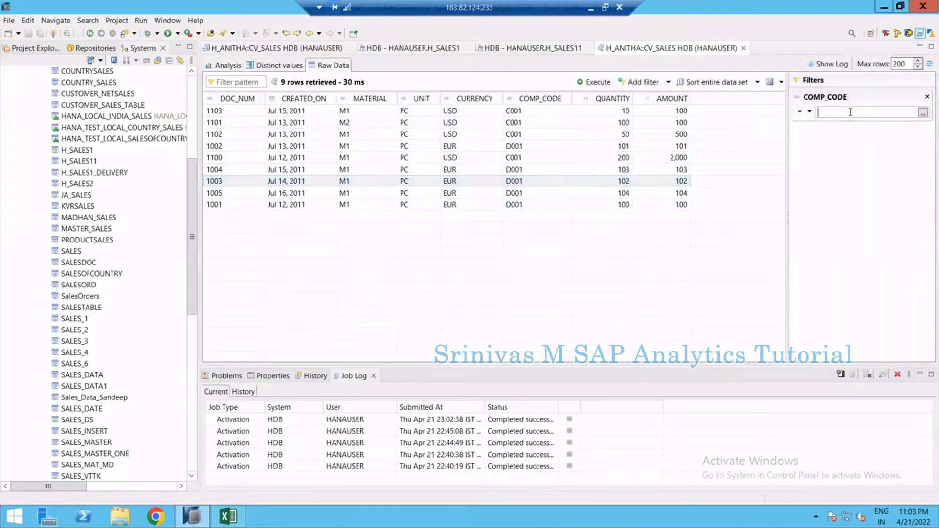
pyautogui.write('D001')
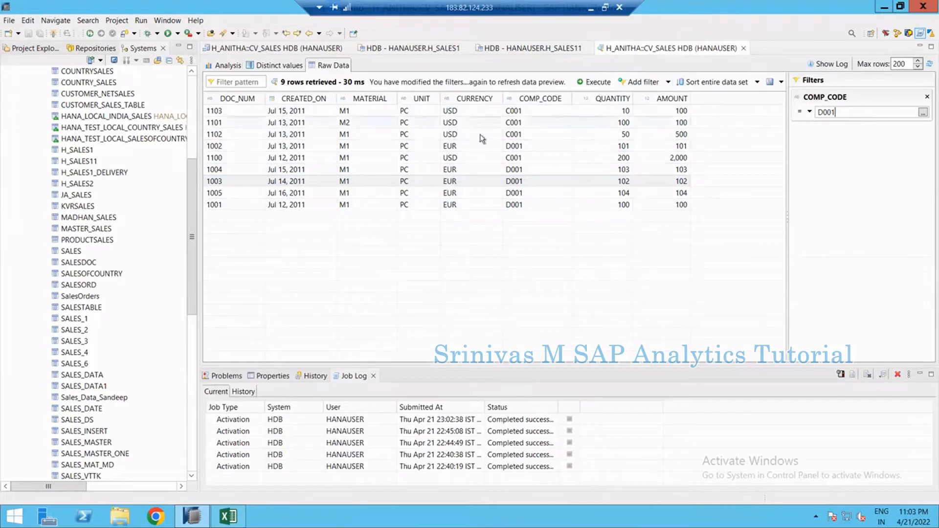
pyautogui.click(599, 81)
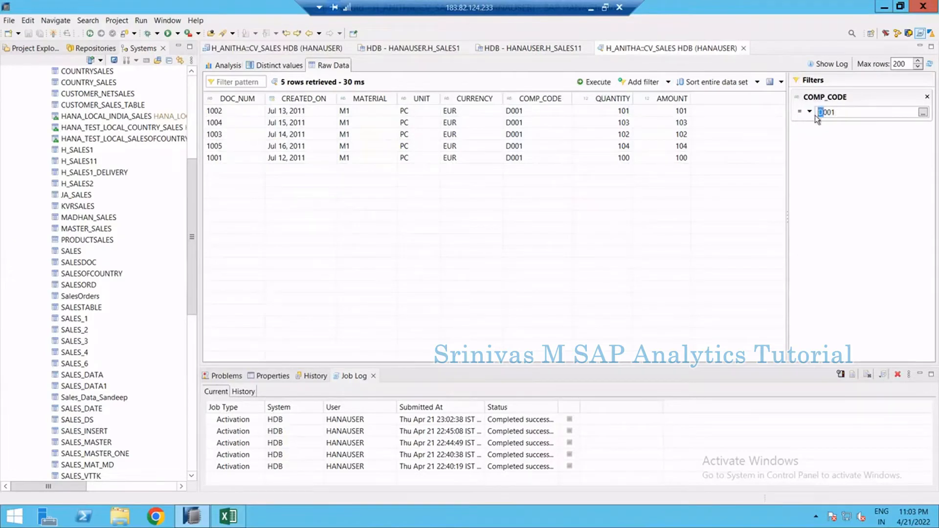
# Change the COMP_CODE filter value to C001 and execute the preview again
pyautogui.write('C')
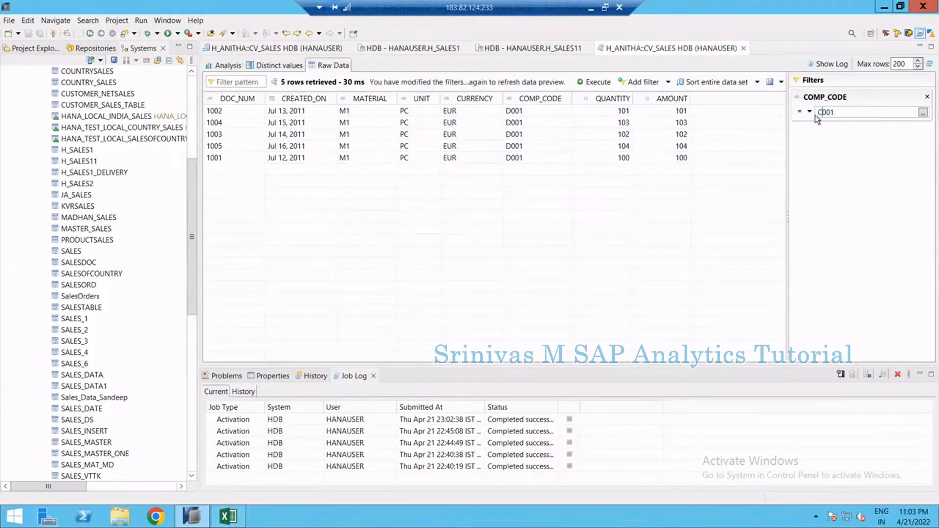
pyautogui.click(592, 82)
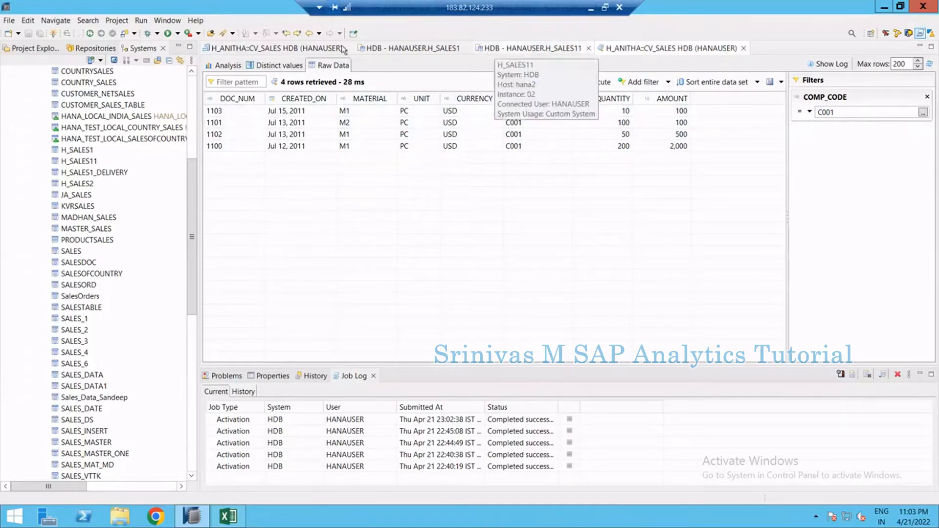
# Return to the view editor and examine how each source's DOC_NUM maps in Union_1
pyautogui.click(296, 53)
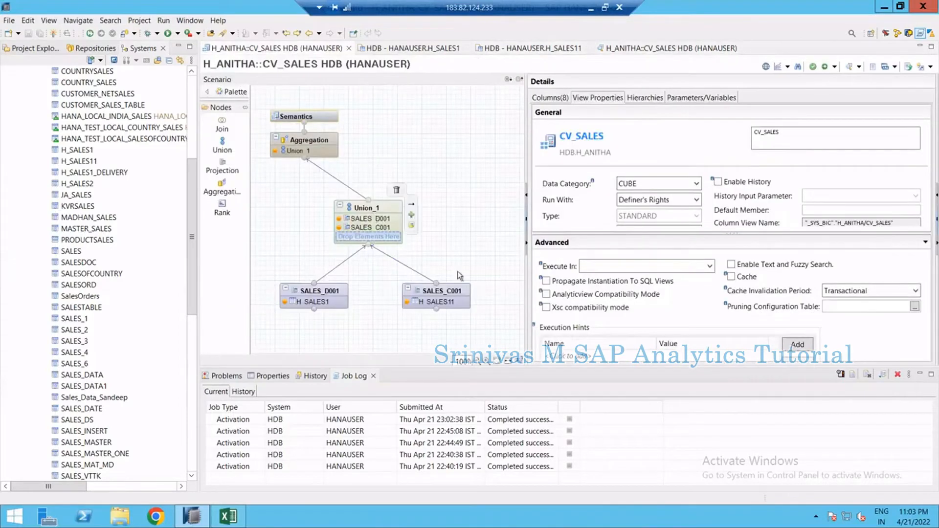
pyautogui.click(519, 362)
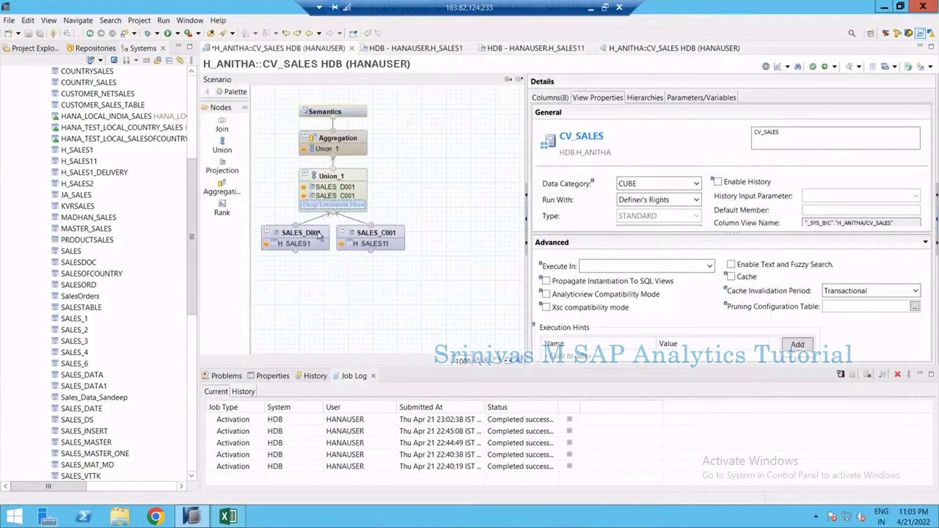
pyautogui.moveTo(301, 232)
pyautogui.moveTo(351, 204)
pyautogui.click(338, 181)
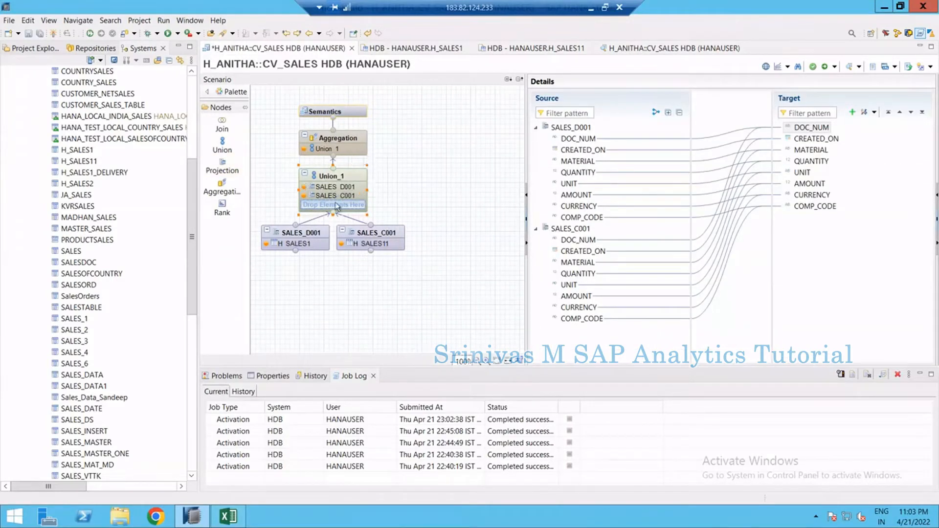
pyautogui.click(591, 140)
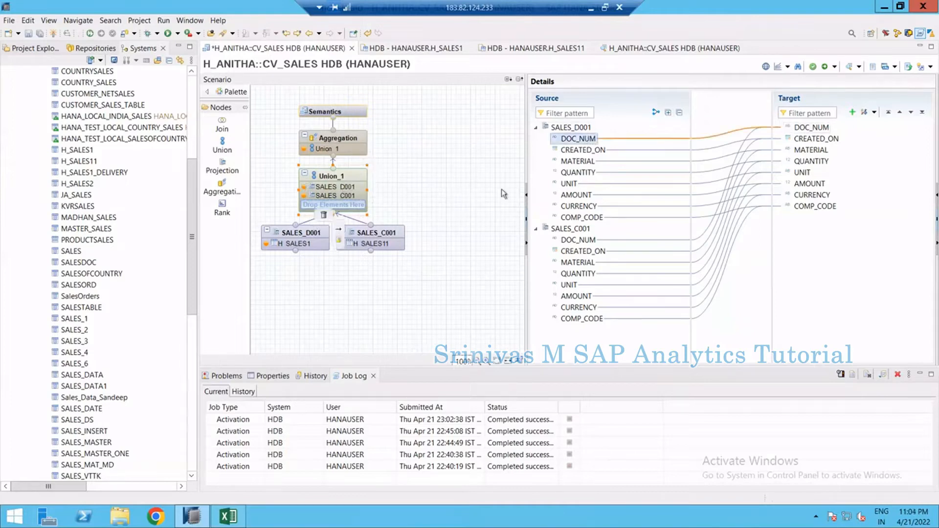
pyautogui.click(580, 241)
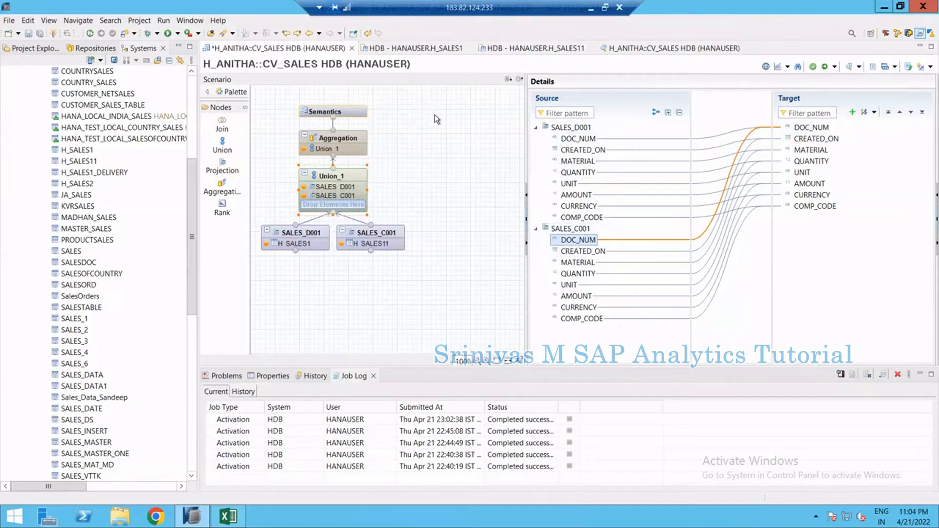
# Review the UNION and Aggregation notes on Sheet2 in Excel, then the Aggregation node's output columns
pyautogui.click(238, 517)
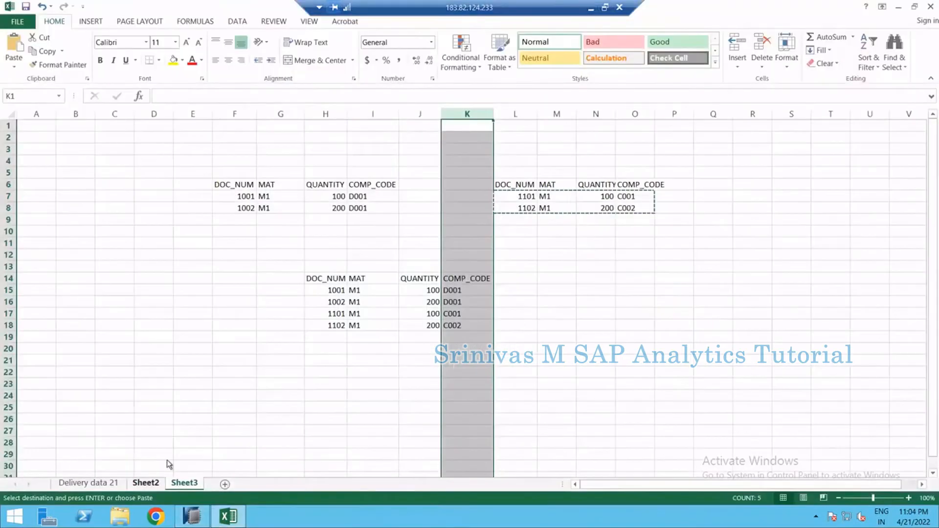
pyautogui.click(145, 483)
pyautogui.click(352, 169)
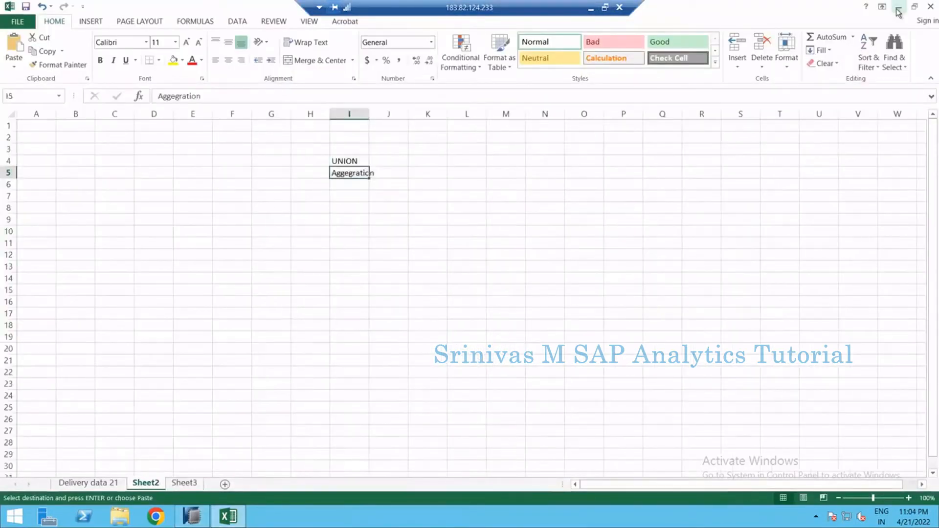
pyautogui.hotkey('alt', 'Tab')
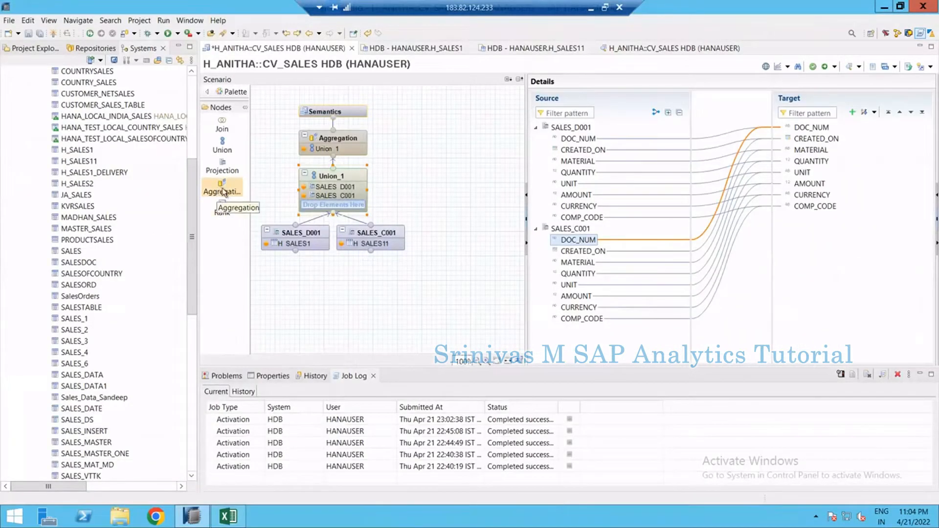
pyautogui.click(338, 144)
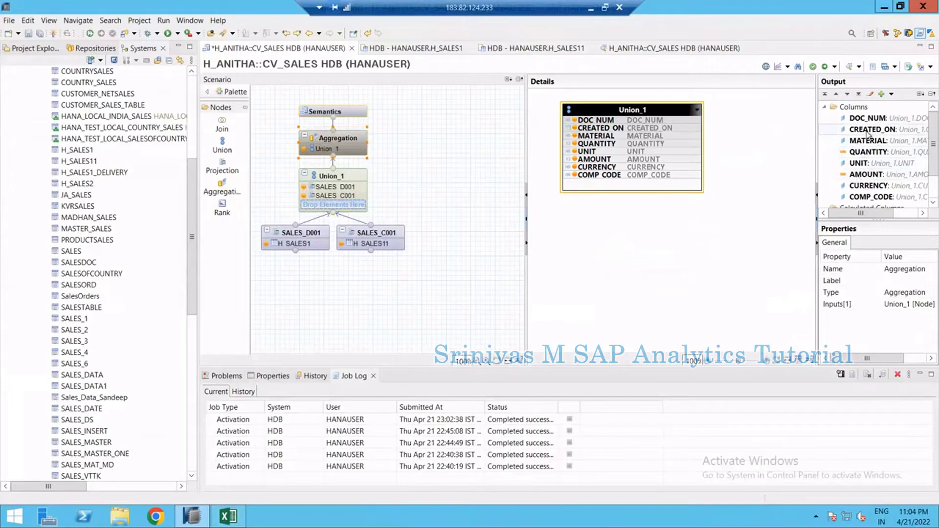
pyautogui.moveTo(867, 130); pyautogui.dragTo(862, 156)
# Close the CV_SALES editor, the table tabs and the data preview tab
pyautogui.click(352, 48)
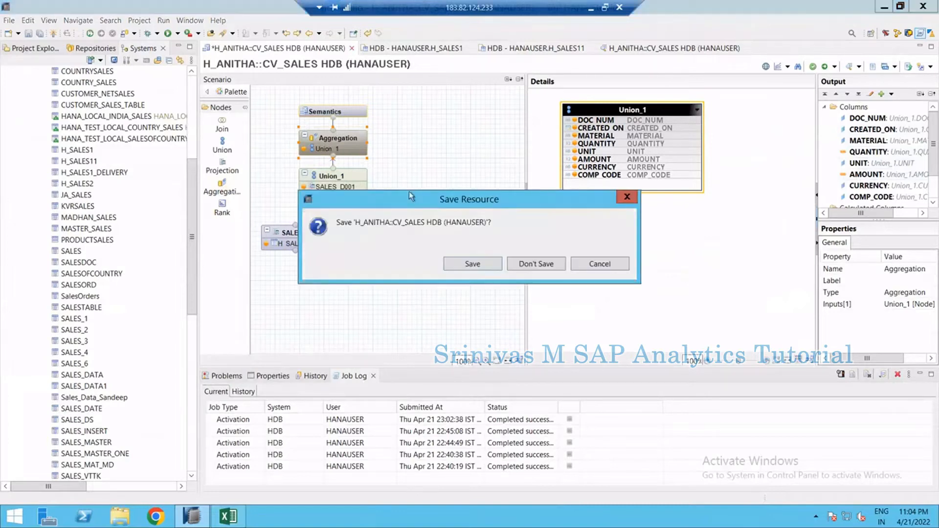
pyautogui.press('Escape')
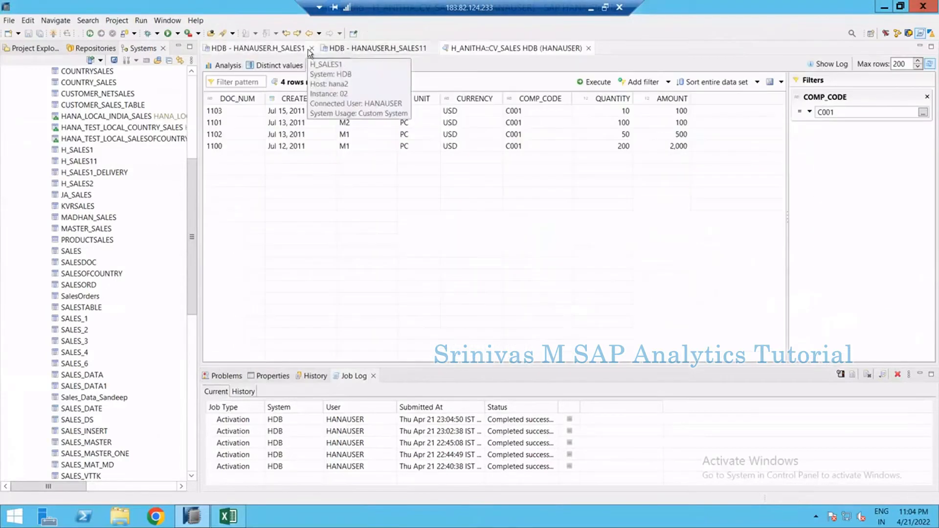
pyautogui.click(311, 48)
pyautogui.click(315, 48)
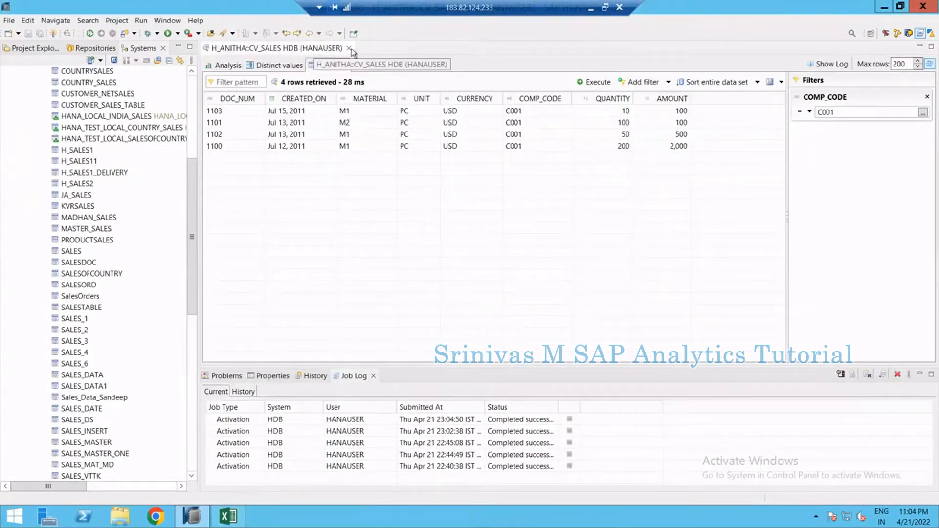
pyautogui.click(349, 48)
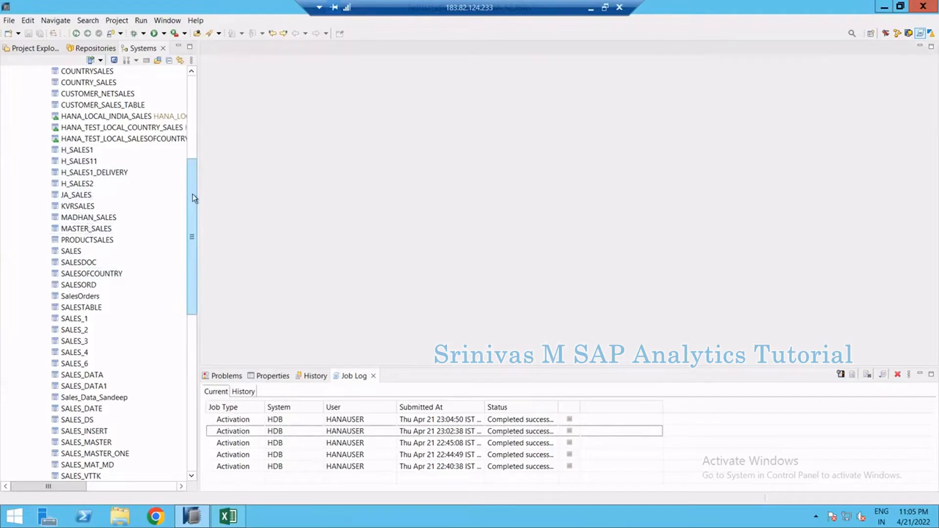
pyautogui.moveTo(192, 194); pyautogui.dragTo(191, 185)
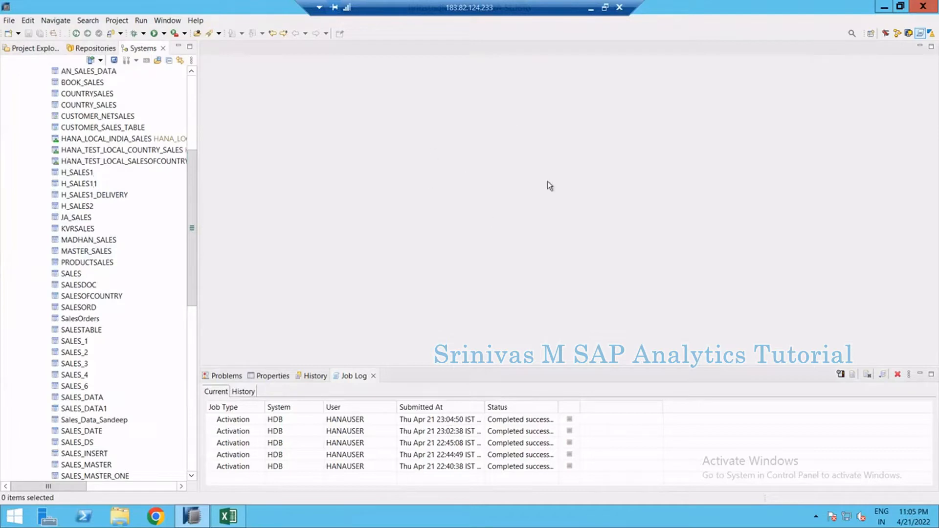
# Open the H_SALES1 table's content and browse its first row of sales data
pyautogui.rightClick(78, 175)
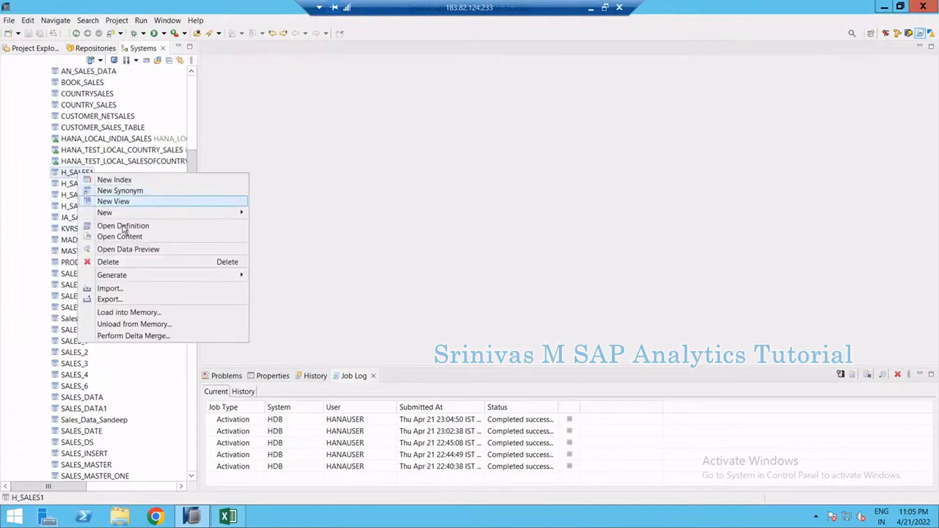
pyautogui.click(126, 237)
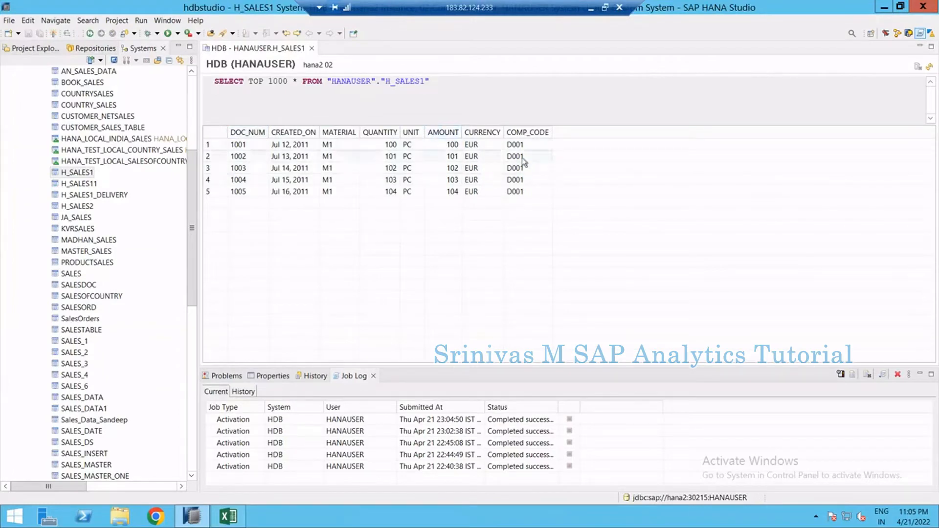
pyautogui.click(250, 145)
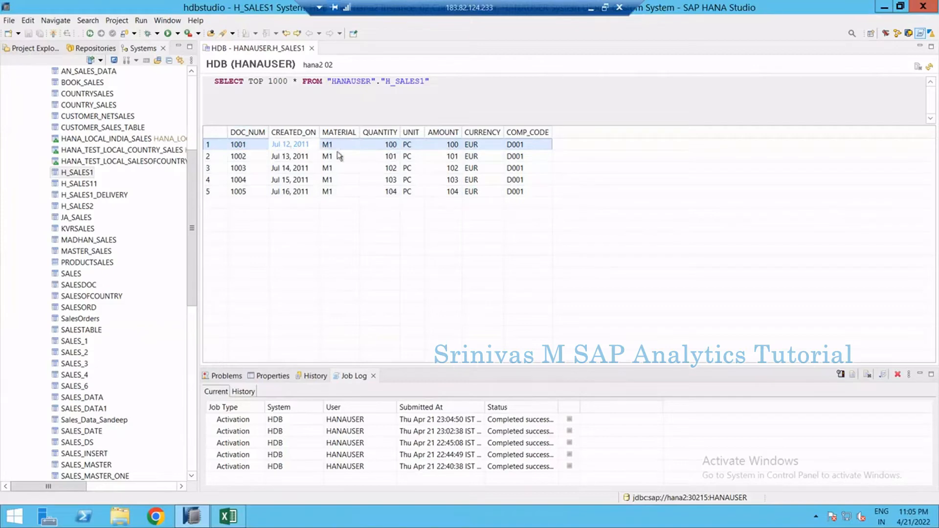
pyautogui.click(254, 144)
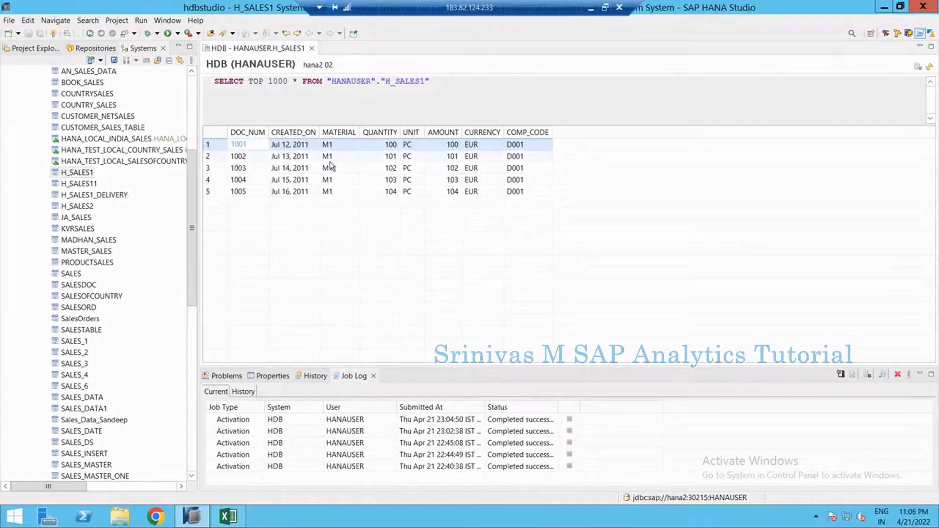
pyautogui.press('Right')
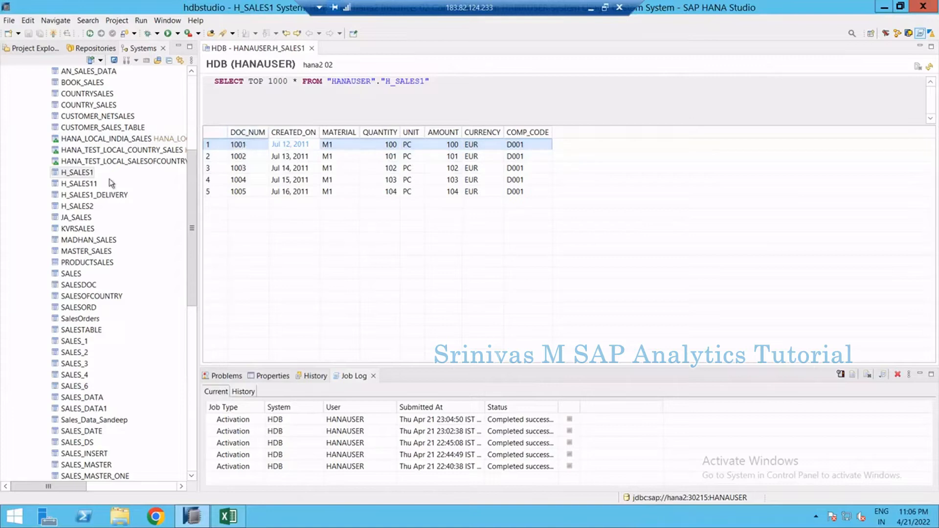
# Open the content of the H_SALES1_DELIVERY table
pyautogui.rightClick(96, 196)
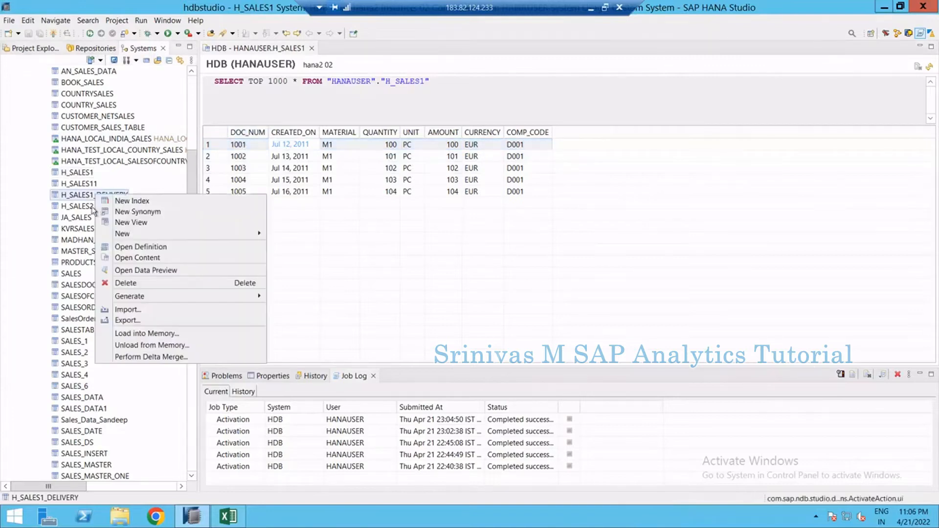
pyautogui.click(79, 199)
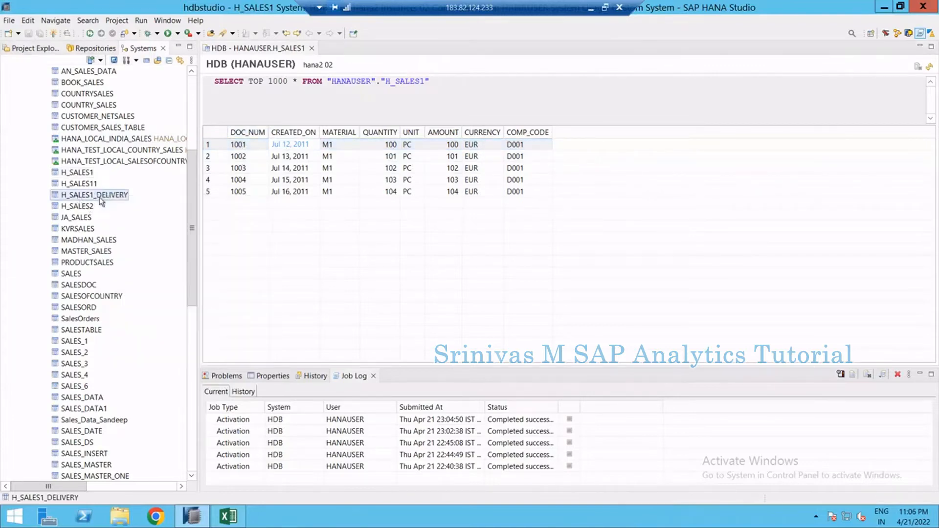
pyautogui.rightClick(100, 196)
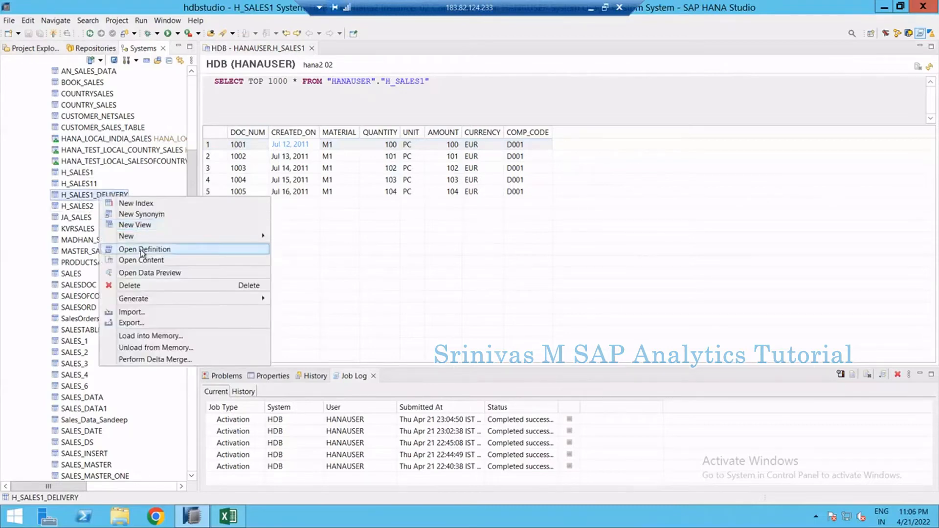
pyautogui.click(142, 261)
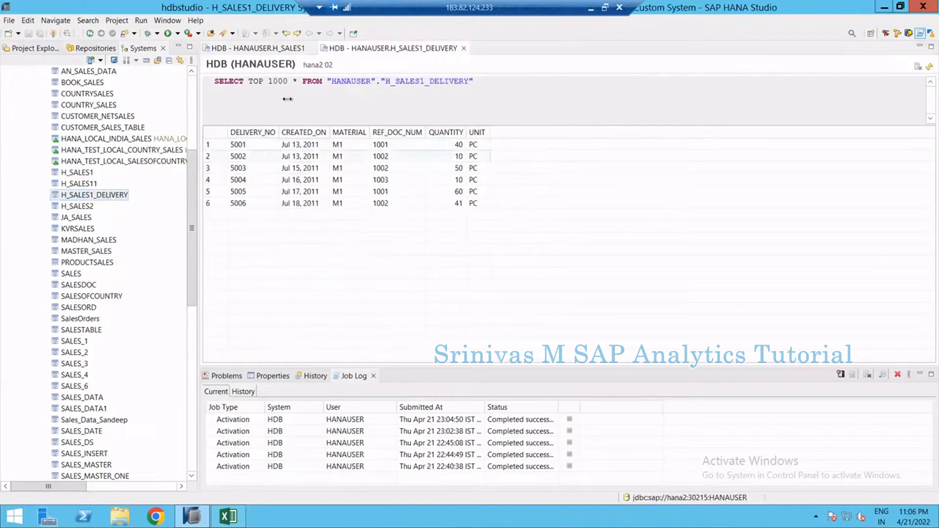
# Compare the H_SALES1 document rows with the H_SALES1_DELIVERY rows by switching between the two content tabs
pyautogui.click(272, 49)
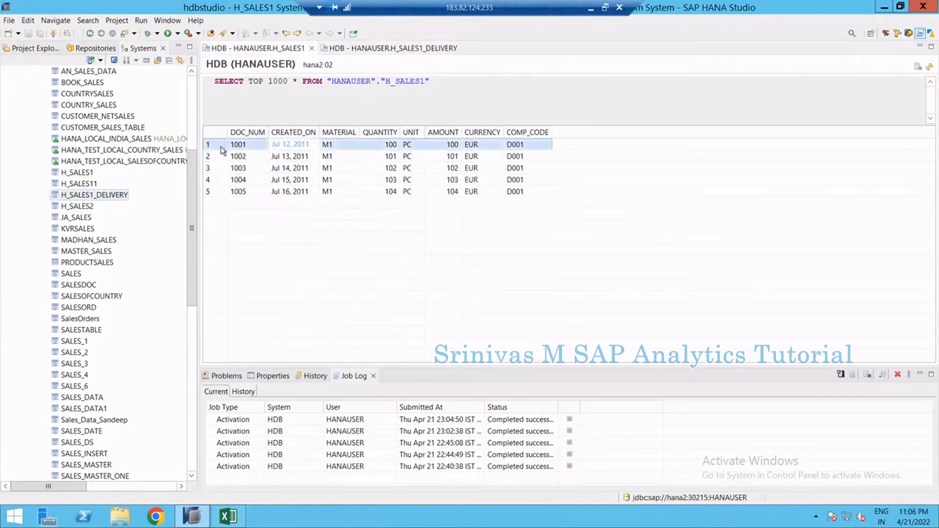
pyautogui.click(378, 147)
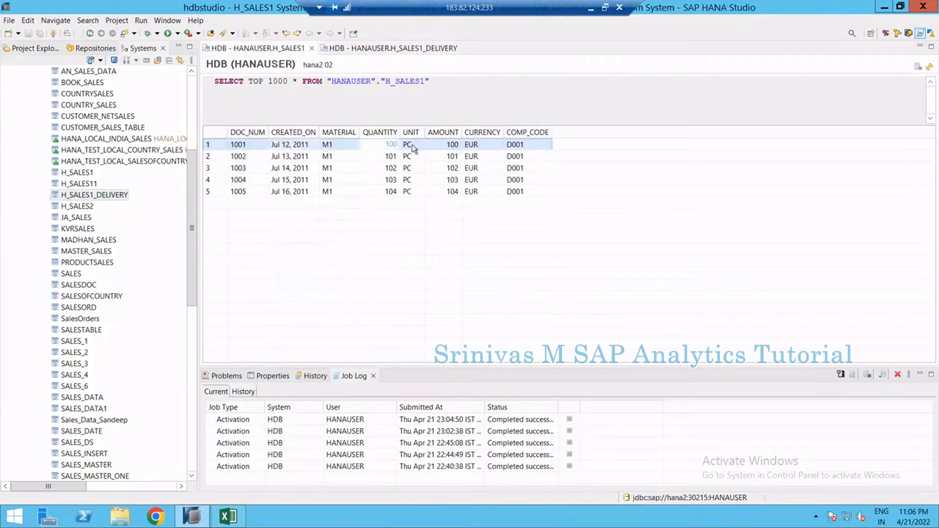
pyautogui.click(343, 145)
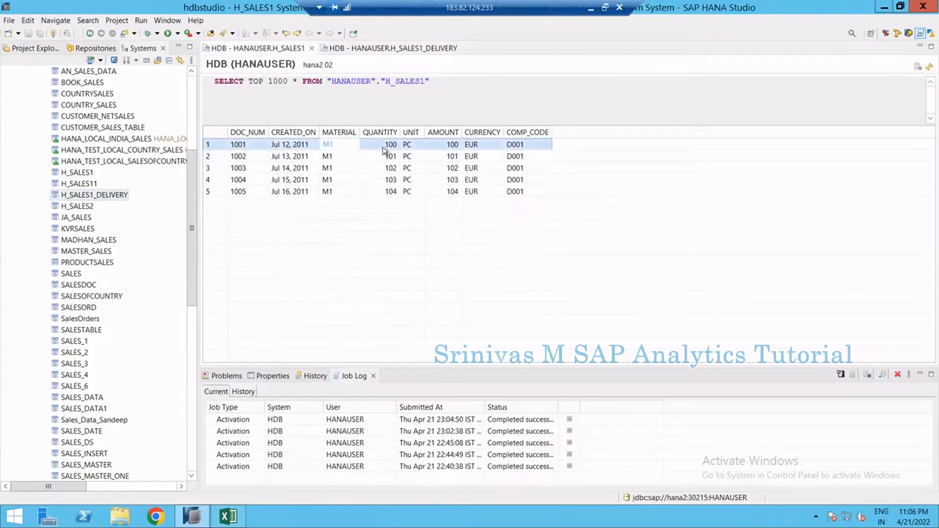
pyautogui.click(393, 48)
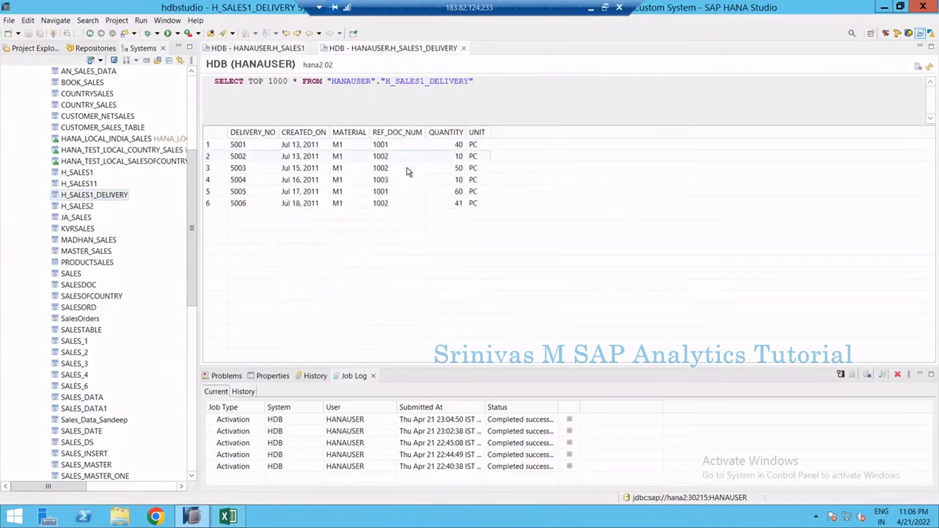
pyautogui.click(258, 146)
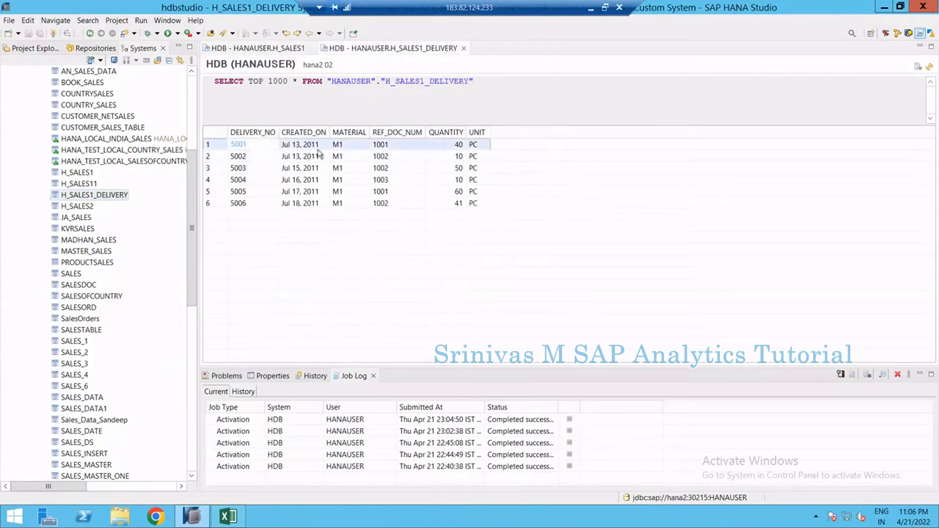
pyautogui.click(460, 145)
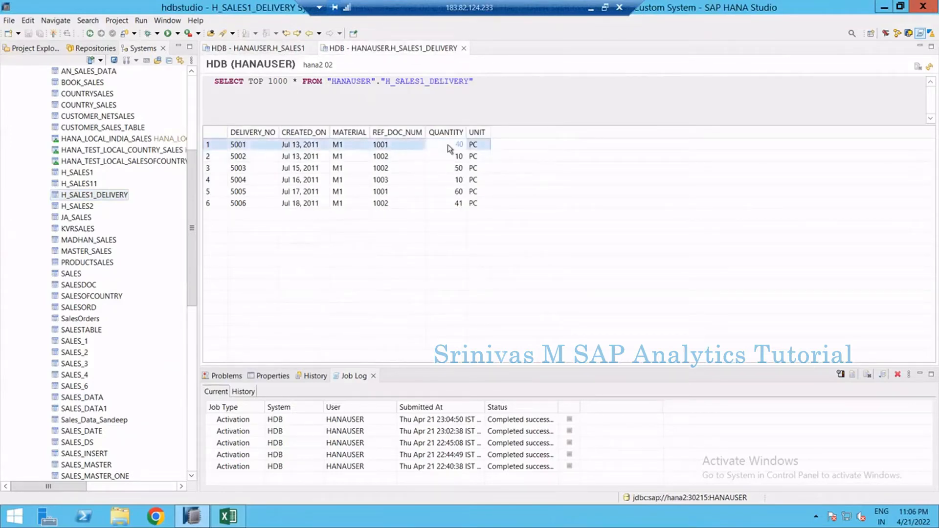
pyautogui.click(247, 146)
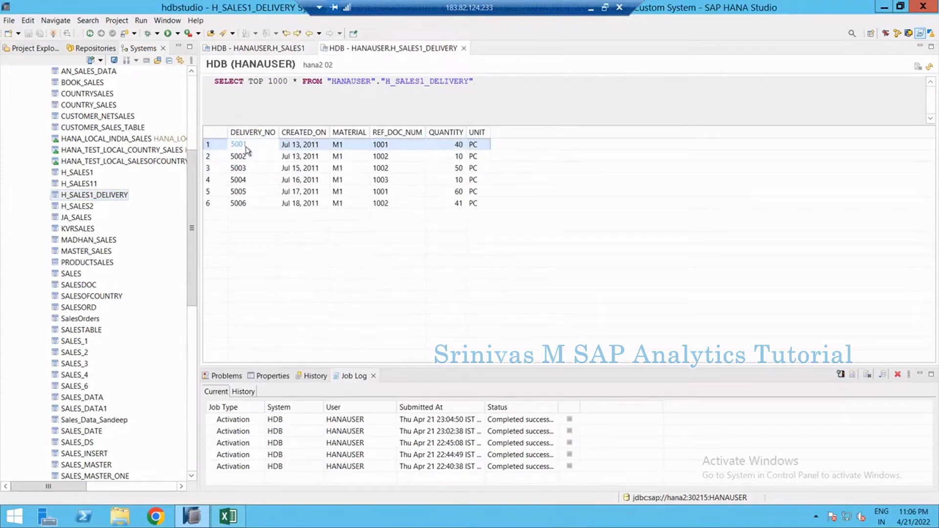
pyautogui.click(395, 146)
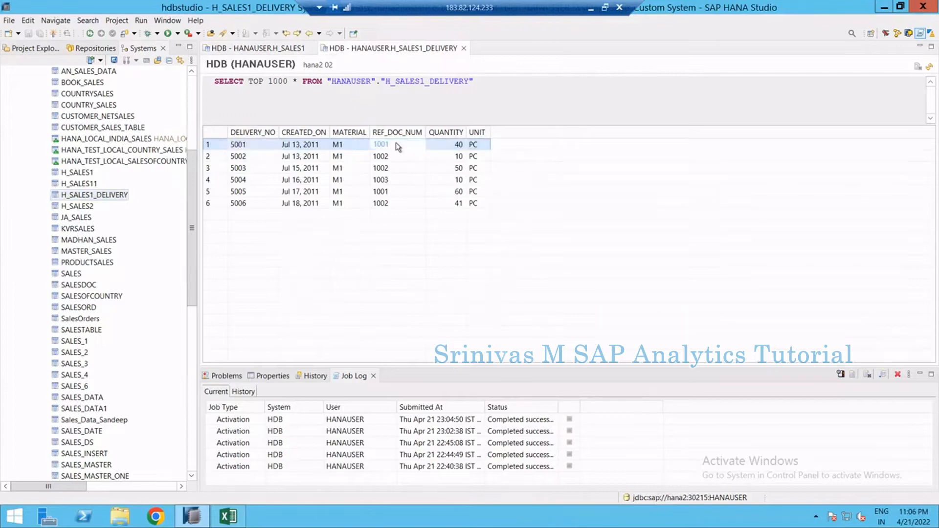
pyautogui.click(349, 150)
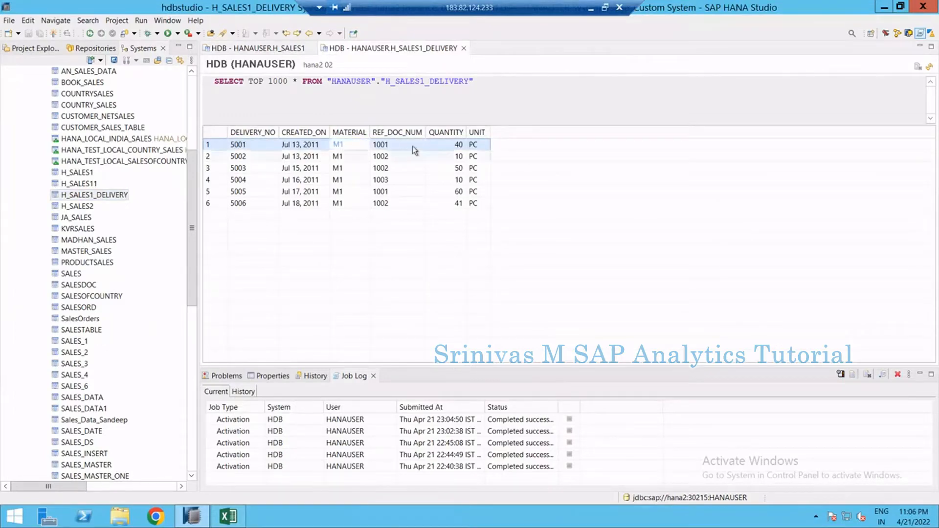
pyautogui.click(461, 145)
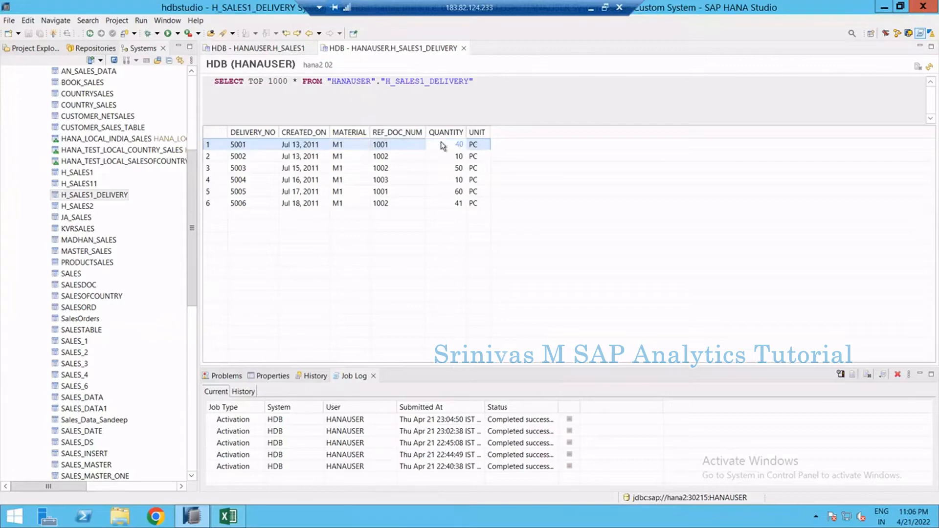
pyautogui.click(279, 50)
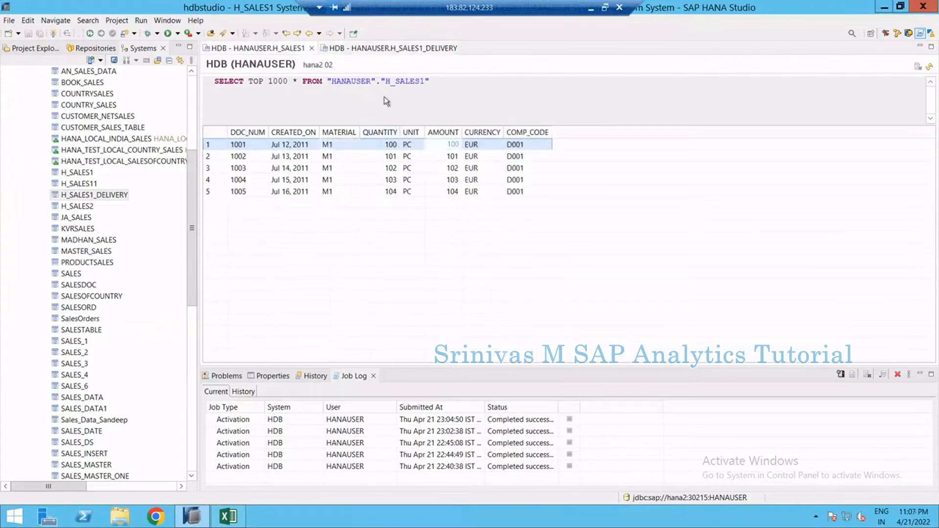
pyautogui.click(379, 51)
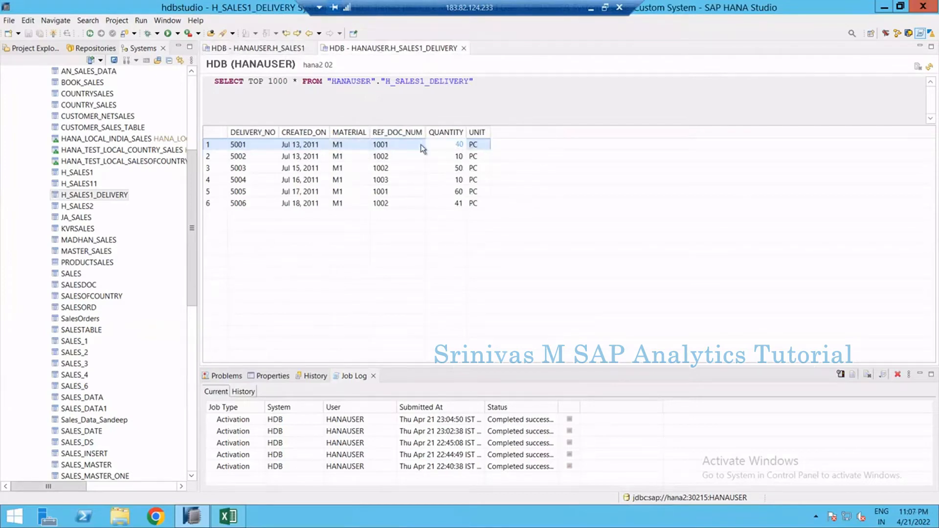
# Examine the delivery rows referencing document 1001, comparing their REF_DOC_NUM and QUANTITY values
pyautogui.click(303, 192)
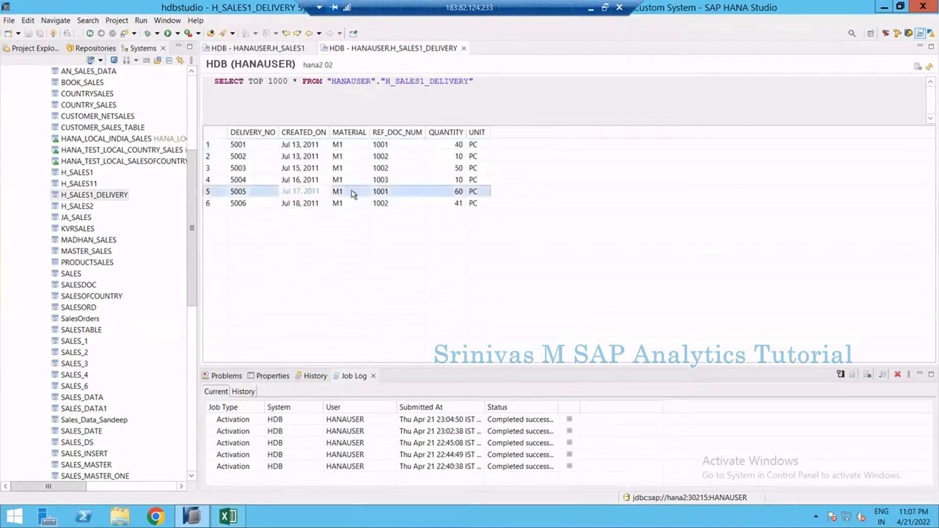
pyautogui.click(406, 191)
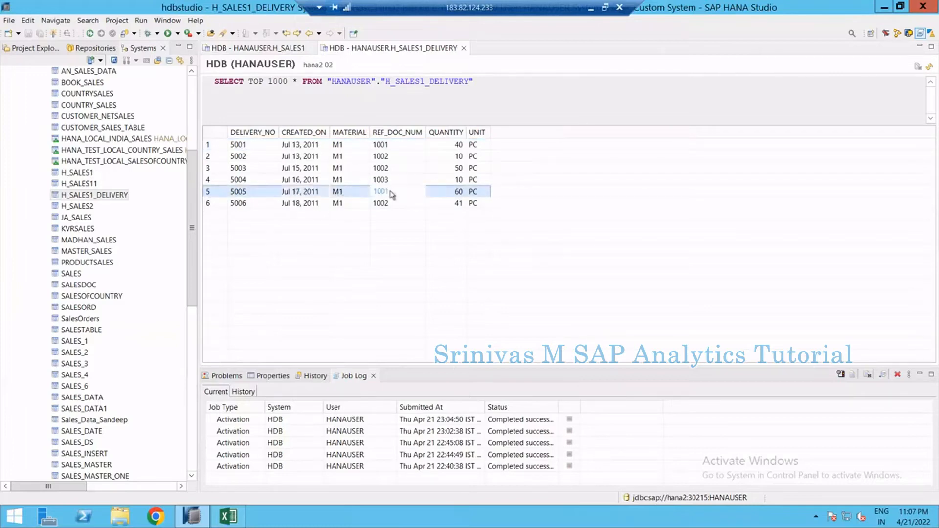
pyautogui.click(455, 195)
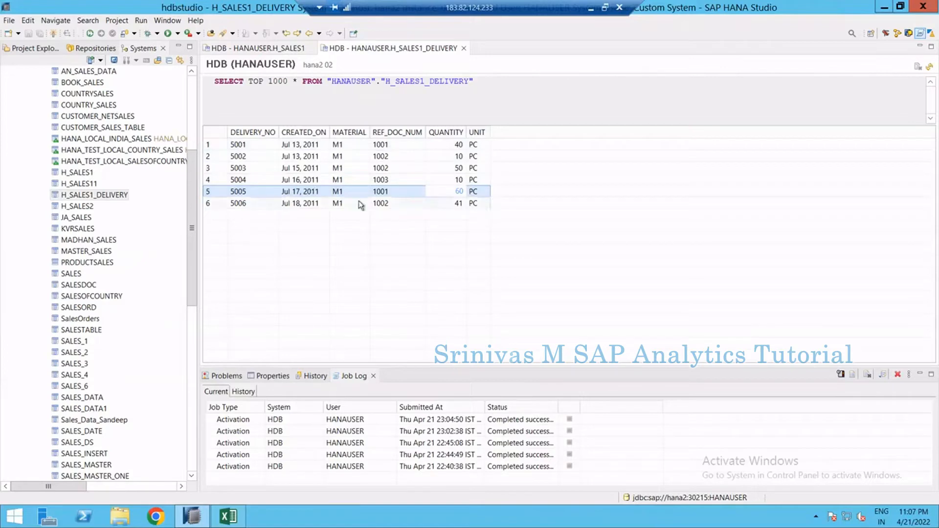
pyautogui.click(439, 144)
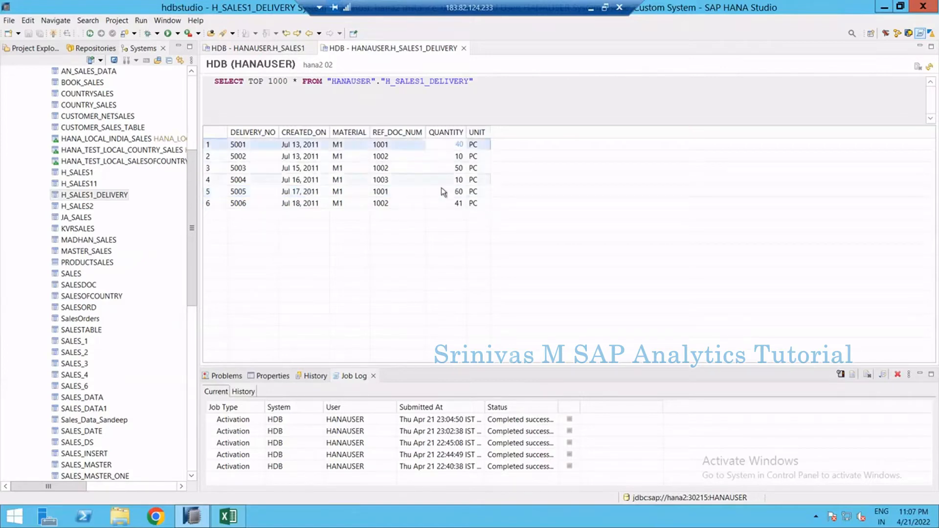
pyautogui.click(441, 189)
pyautogui.click(438, 142)
pyautogui.click(456, 193)
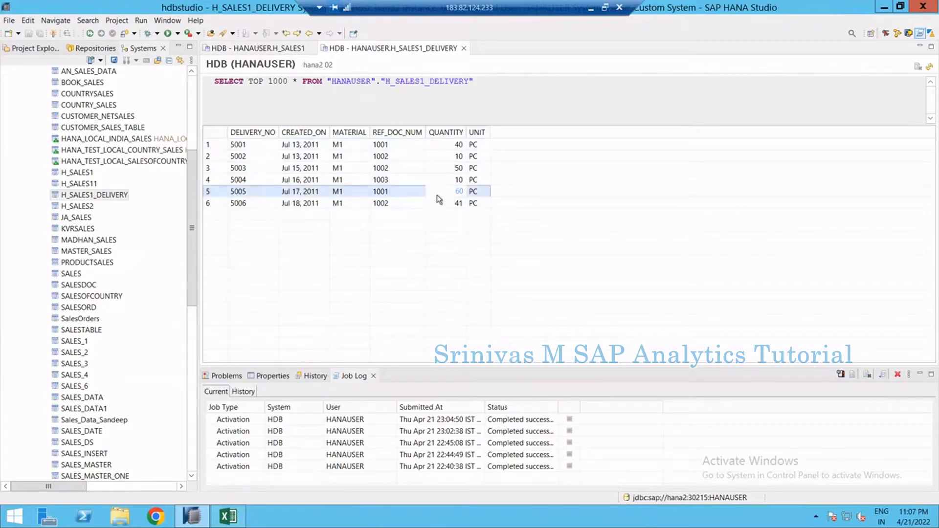
pyautogui.click(454, 146)
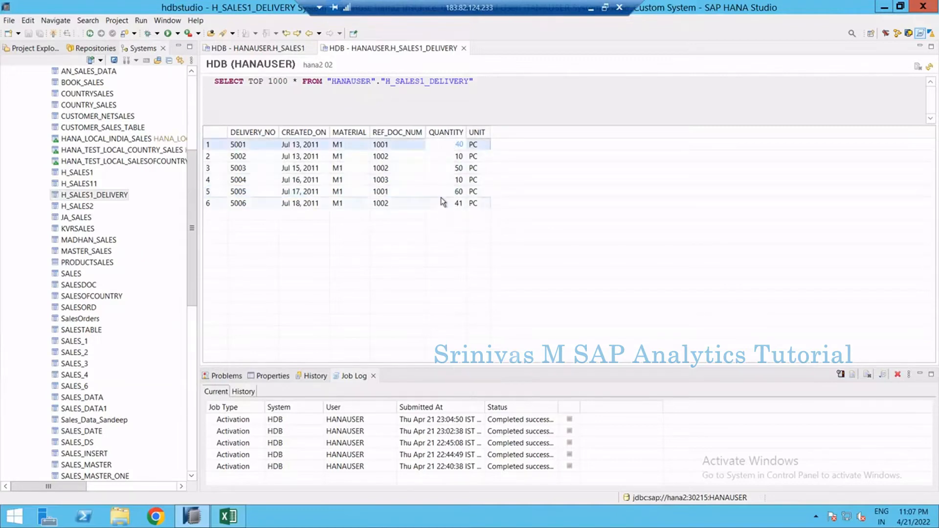
pyautogui.click(444, 192)
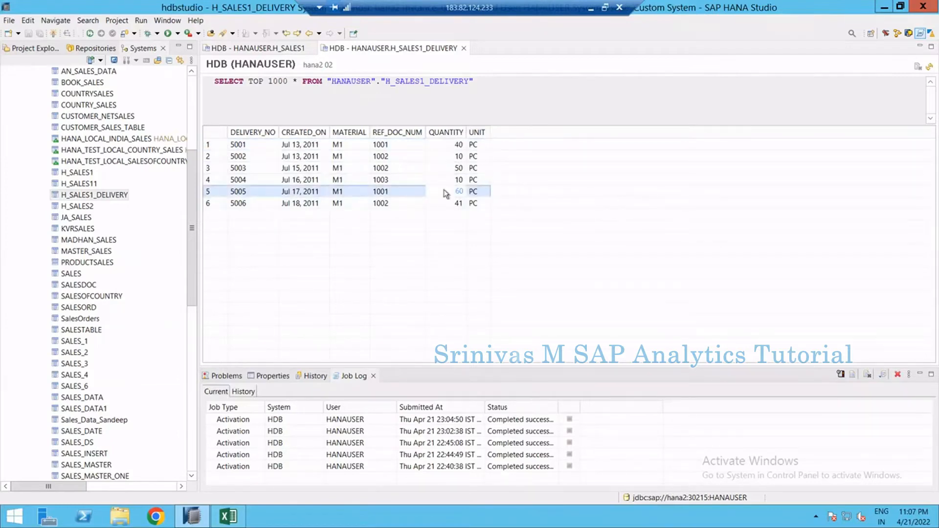
pyautogui.click(443, 145)
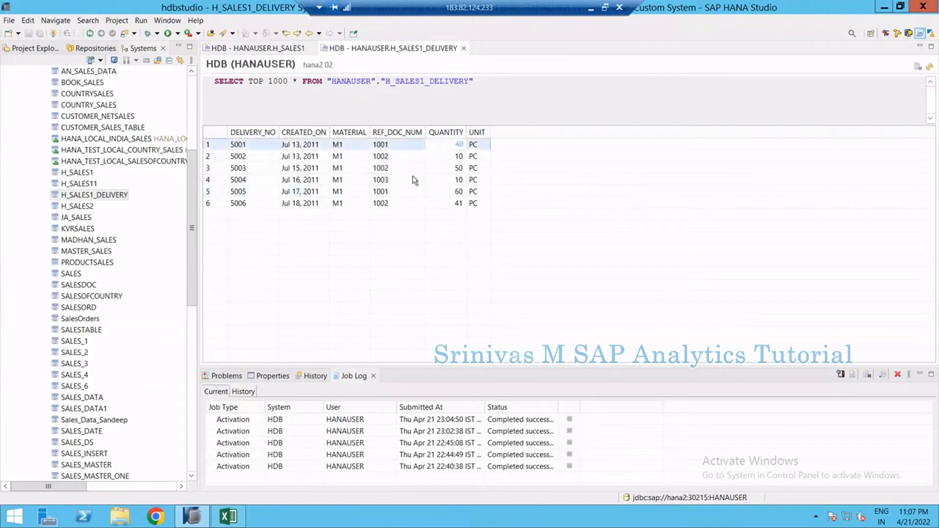
pyautogui.click(435, 189)
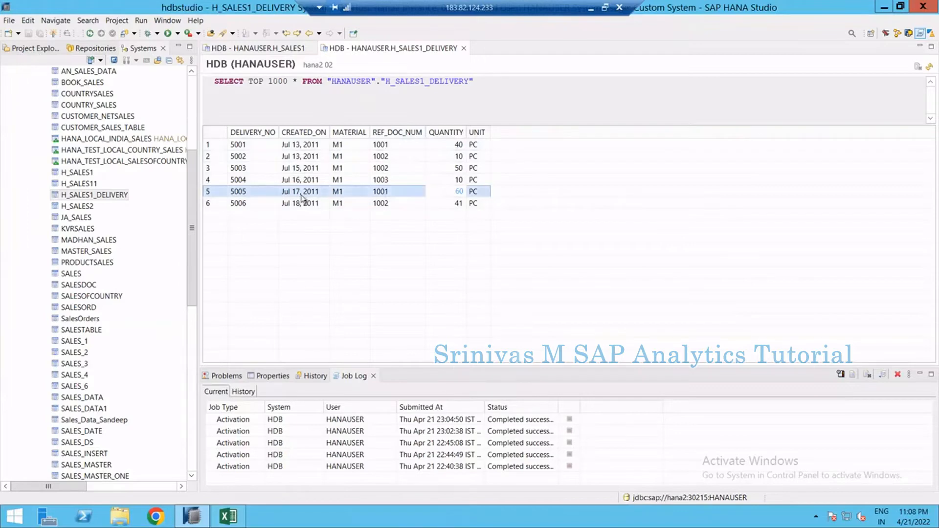
pyautogui.click(286, 192)
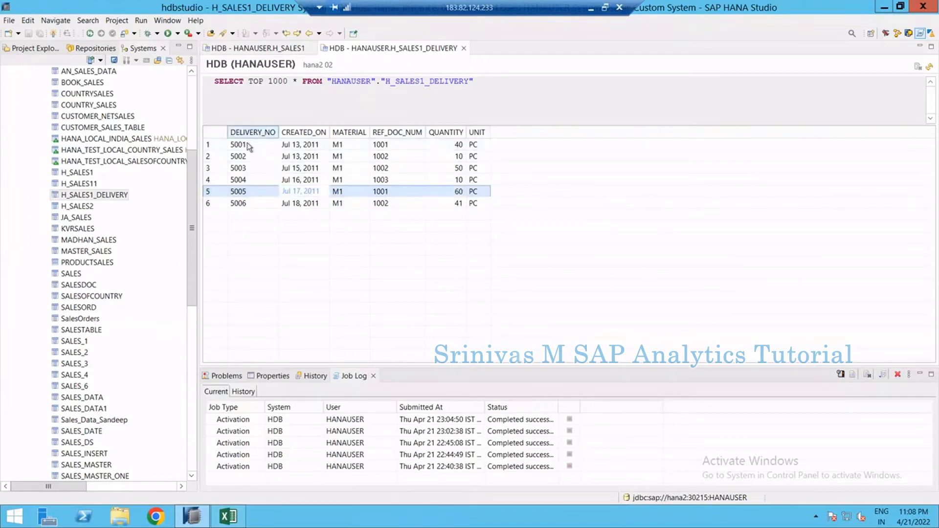
pyautogui.click(241, 144)
pyautogui.click(391, 144)
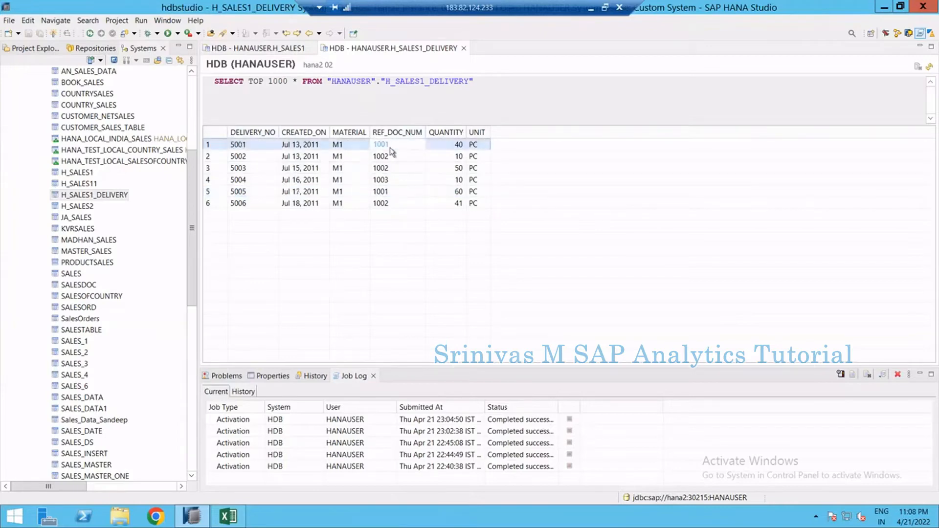
pyautogui.click(395, 191)
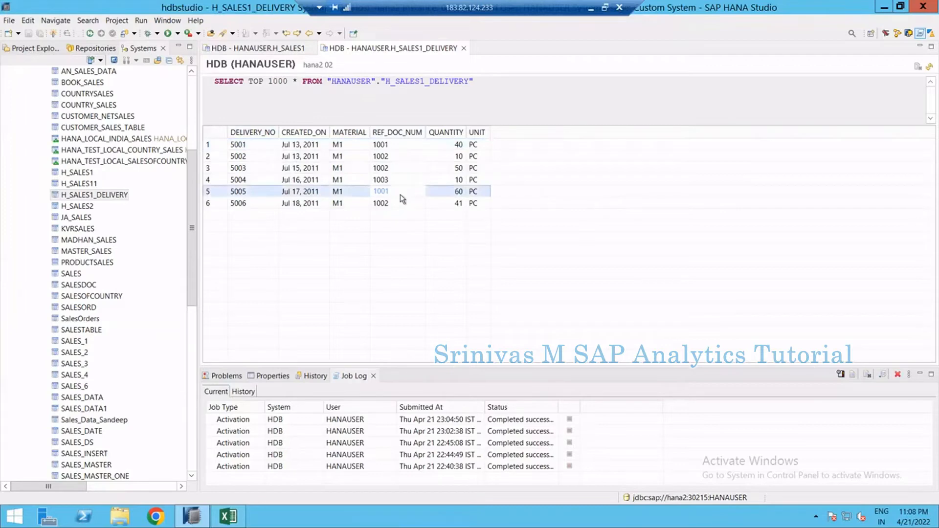
pyautogui.click(444, 147)
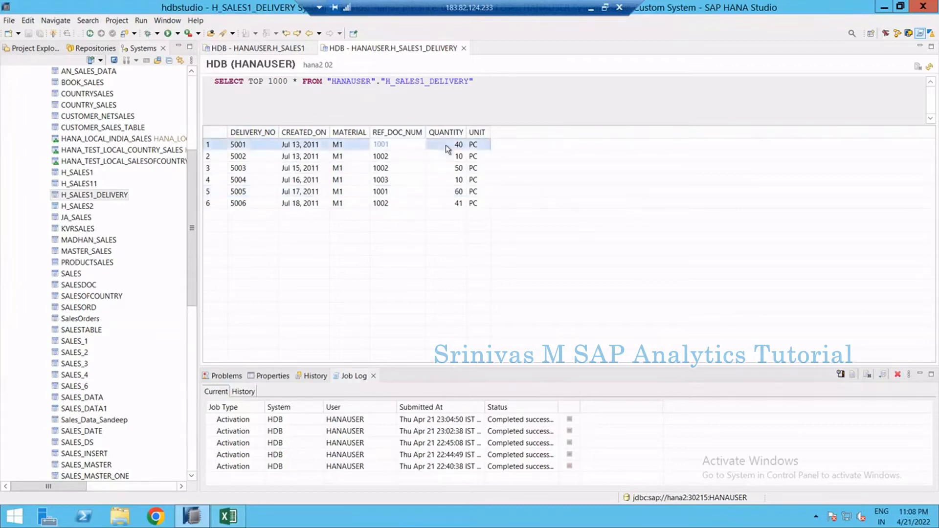
pyautogui.click(445, 192)
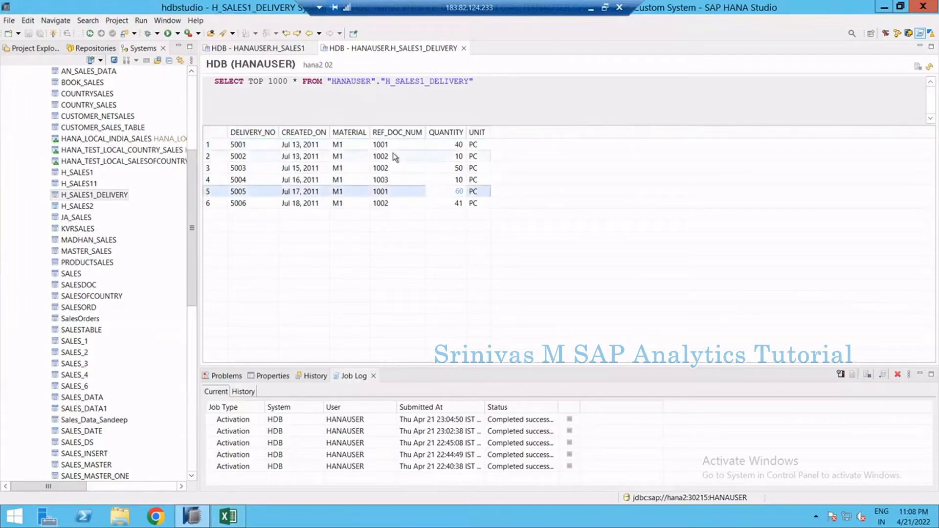
# Compare document 1002 in H_SALES1 with the H_SALES1_DELIVERY rows that reference it, switching between the two content tabs
pyautogui.click(264, 49)
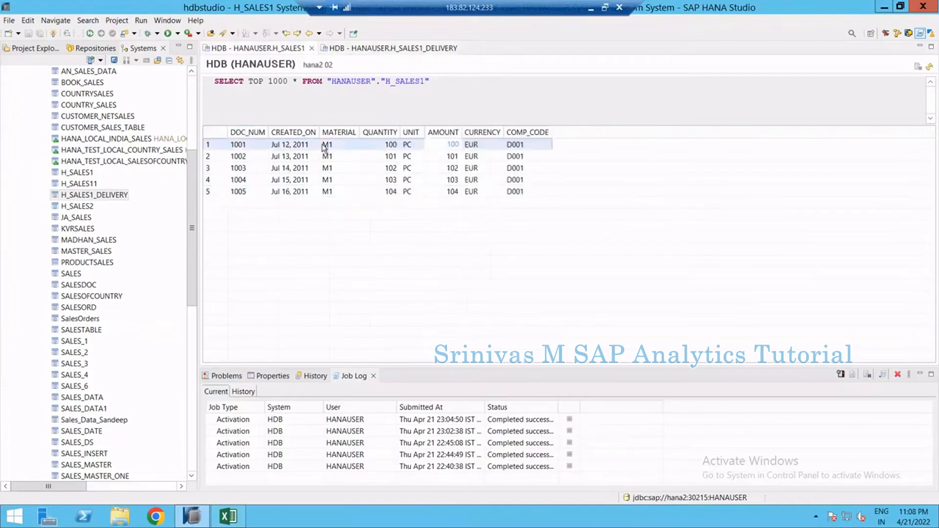
pyautogui.click(274, 156)
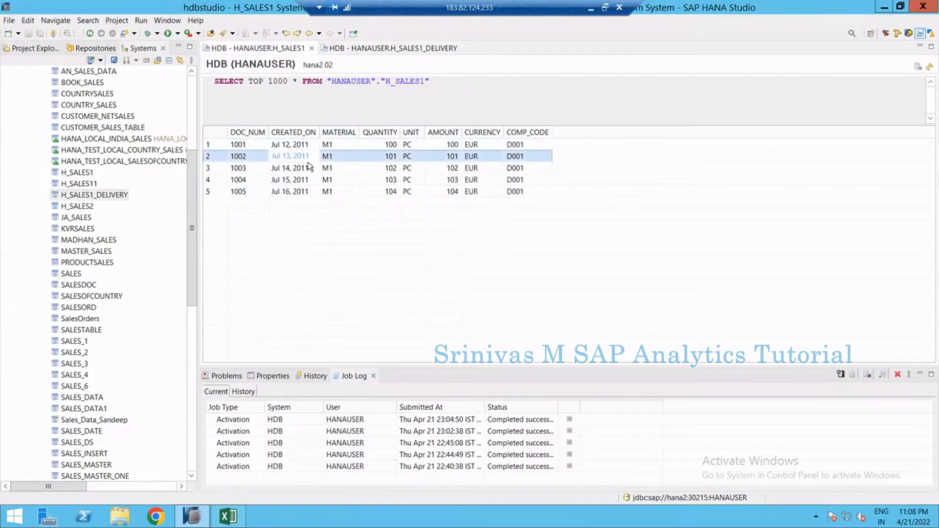
pyautogui.click(390, 51)
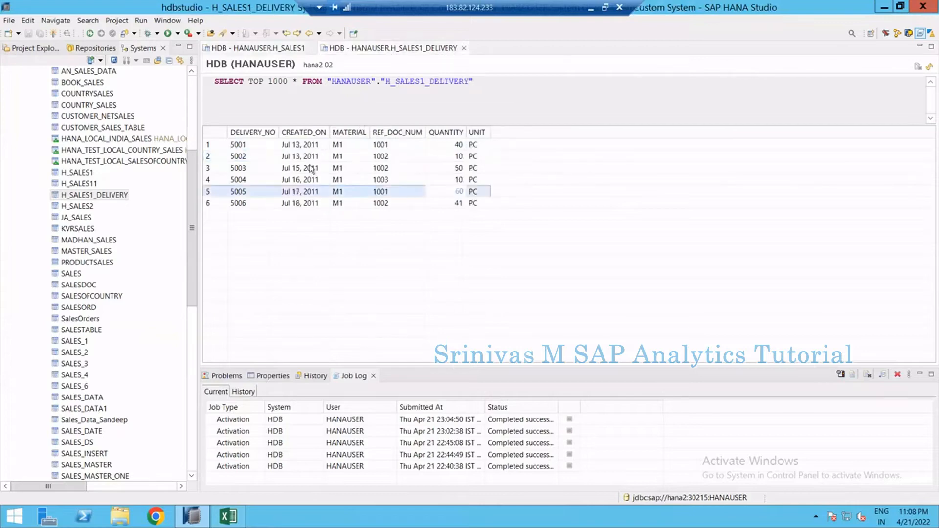
pyautogui.click(260, 155)
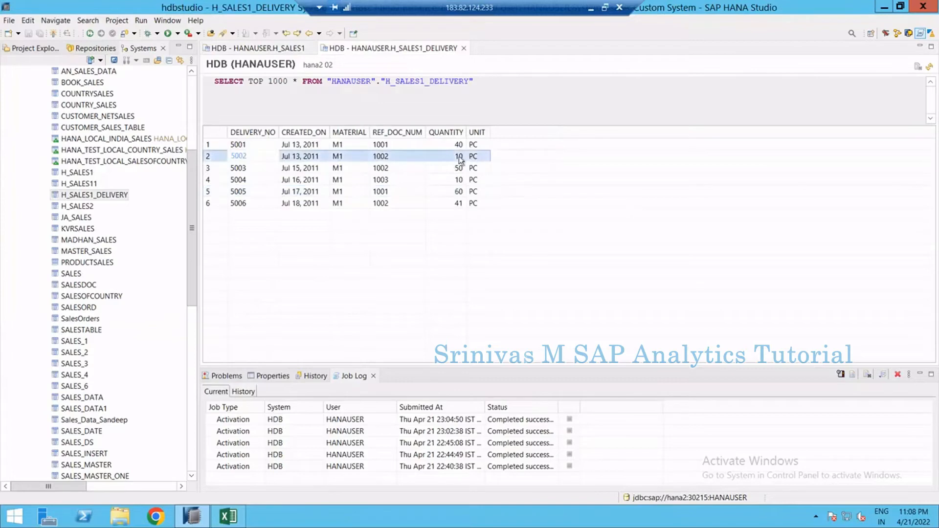
pyautogui.click(410, 156)
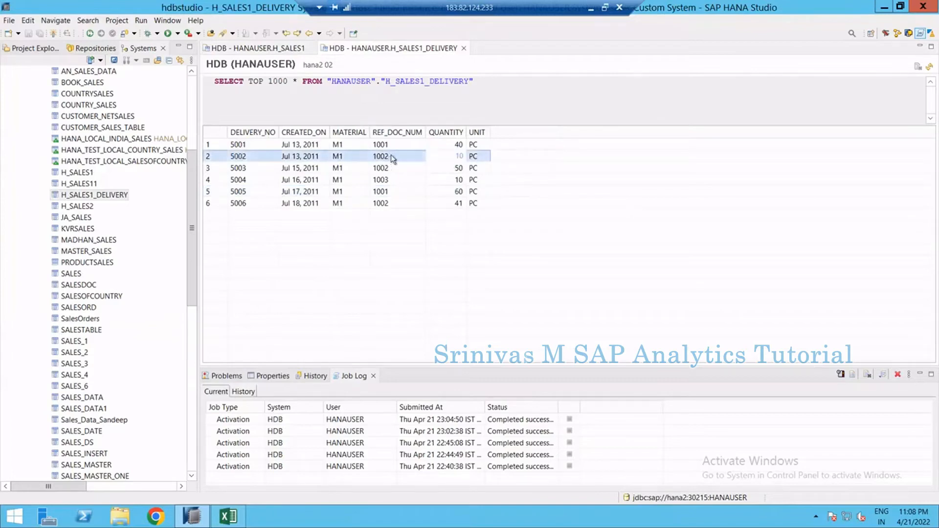
pyautogui.click(301, 168)
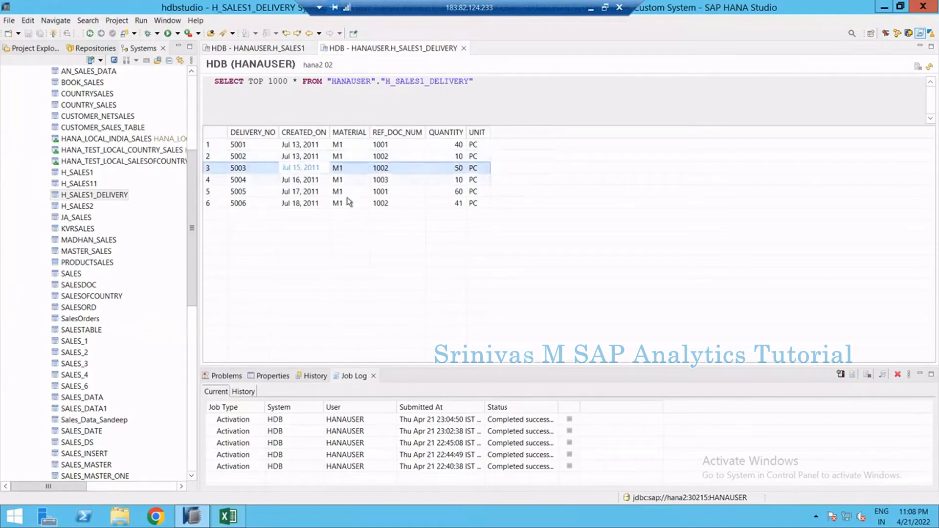
pyautogui.click(313, 204)
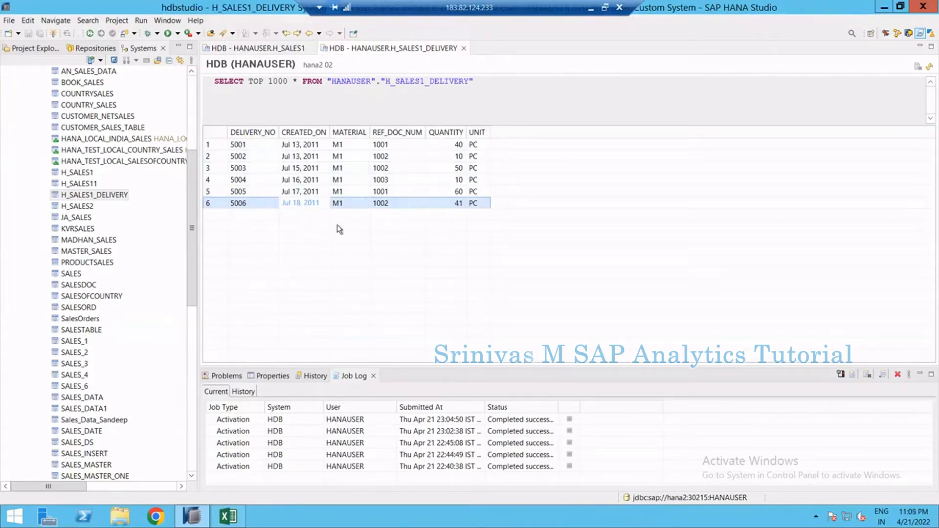
pyautogui.click(279, 48)
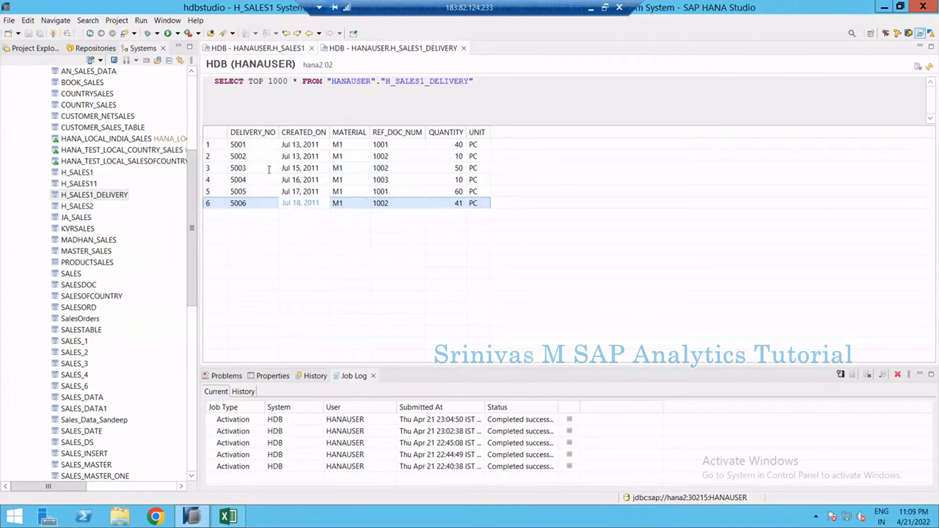
pyautogui.click(327, 145)
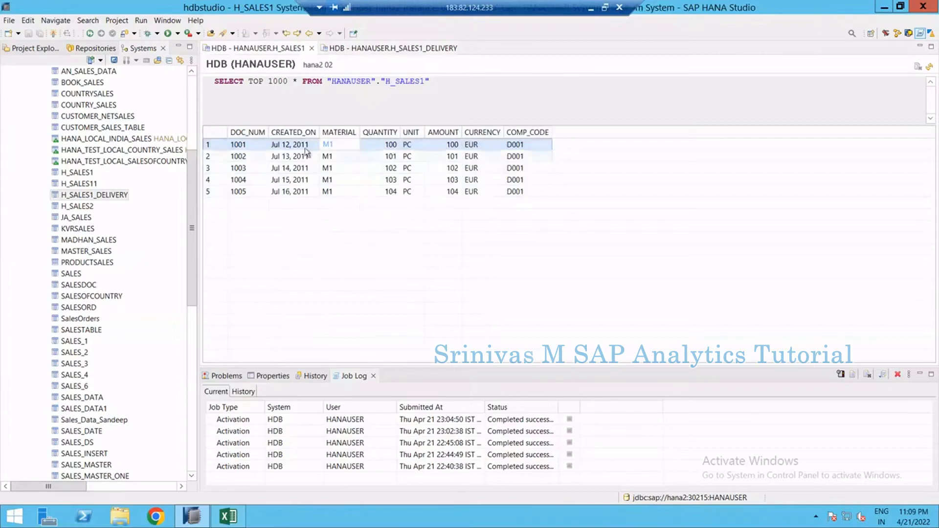
# Review the H_SALES1 rows for documents 1001 to 1004 and highlight the SELECT statement above them
pyautogui.click(284, 145)
pyautogui.click(284, 156)
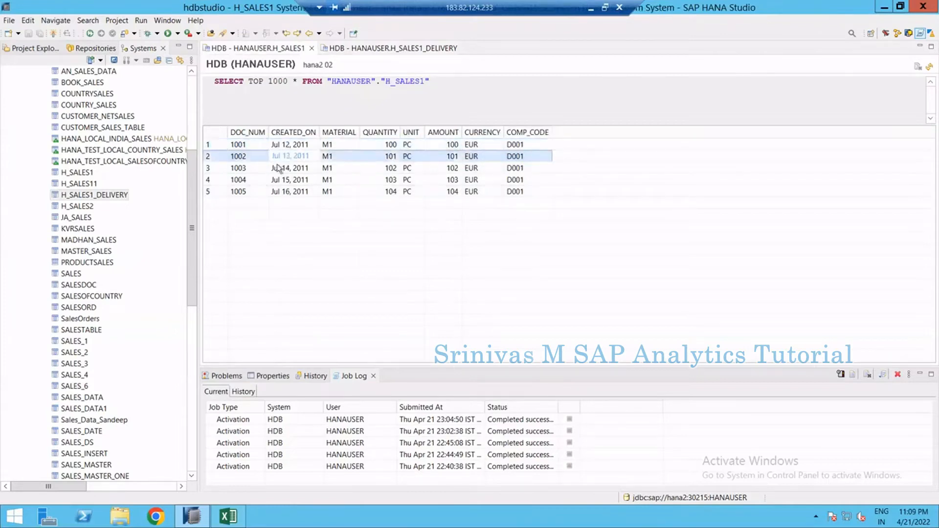
pyautogui.click(279, 168)
pyautogui.click(274, 179)
pyautogui.click(294, 145)
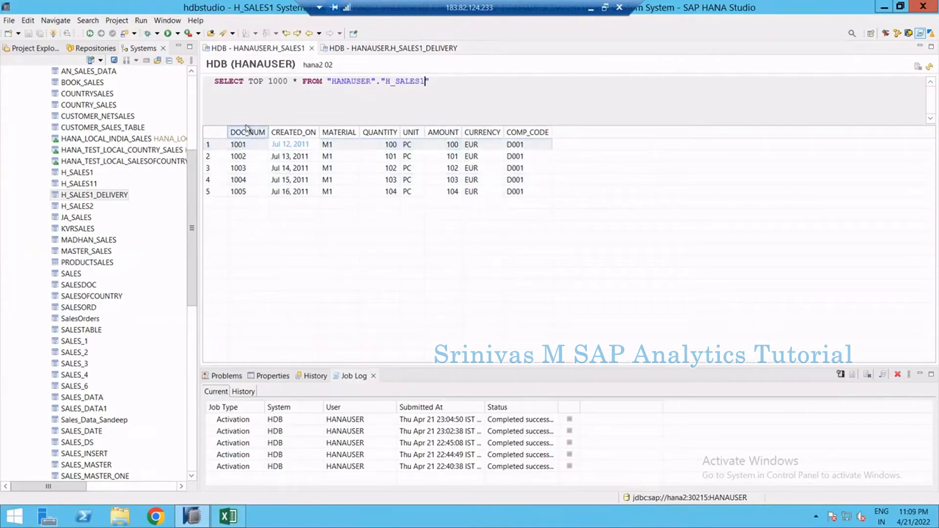
pyautogui.moveTo(229, 81); pyautogui.dragTo(580, 165)
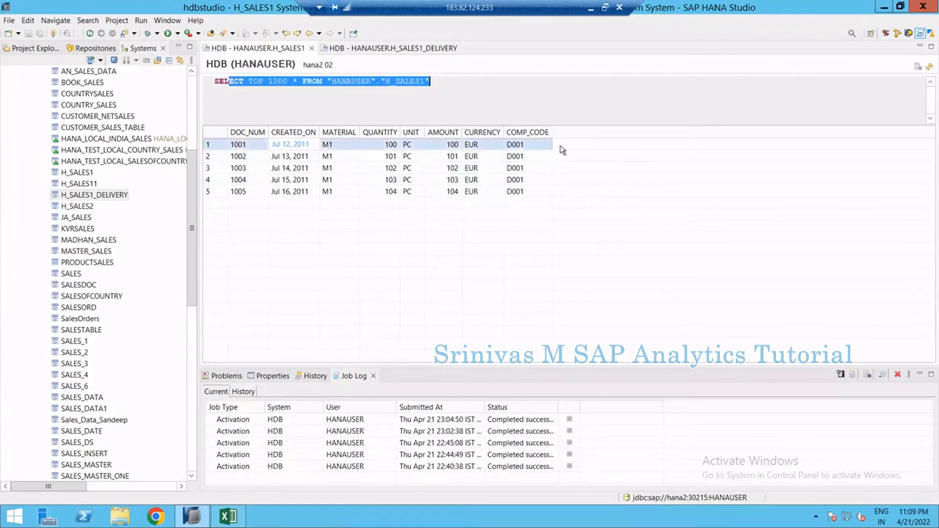
pyautogui.click(275, 146)
pyautogui.click(263, 147)
# Check the delivery rows referencing 1001 and 1002 against the matching H_SALES1 document quantities
pyautogui.click(370, 50)
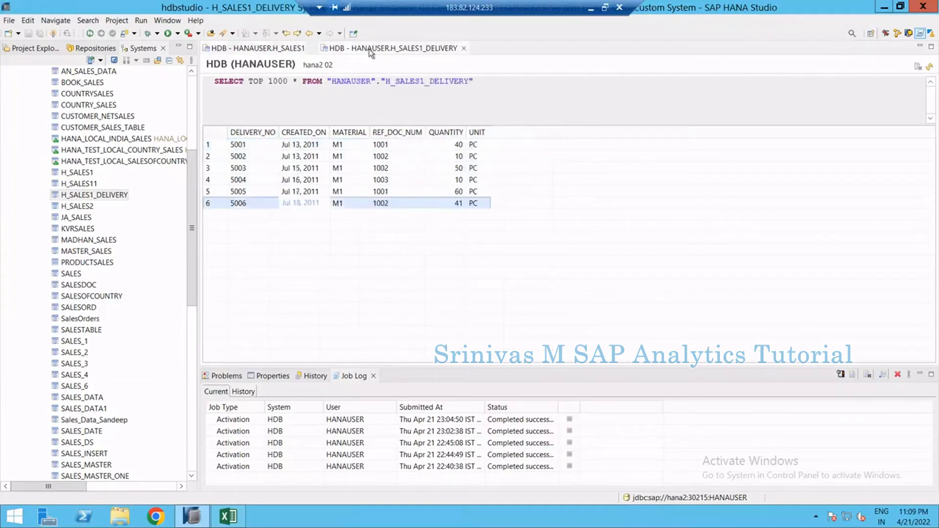
pyautogui.click(389, 146)
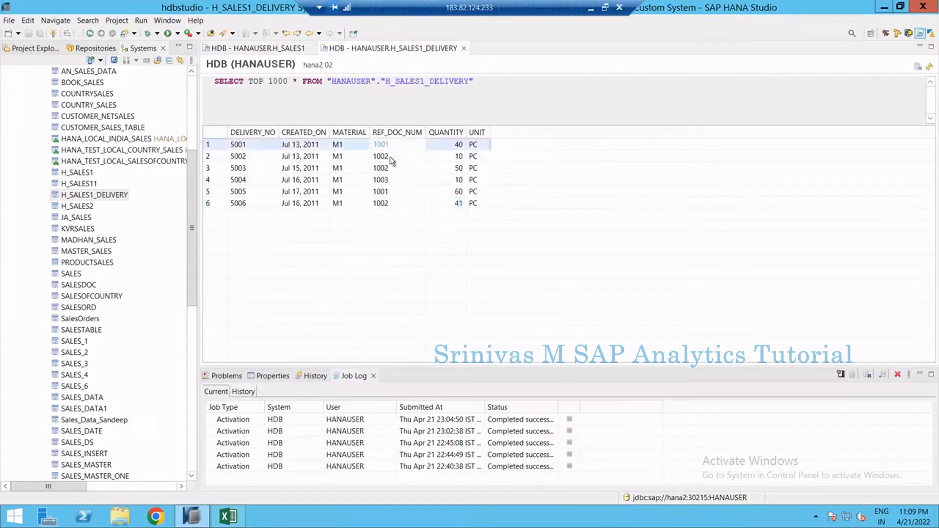
pyautogui.click(386, 191)
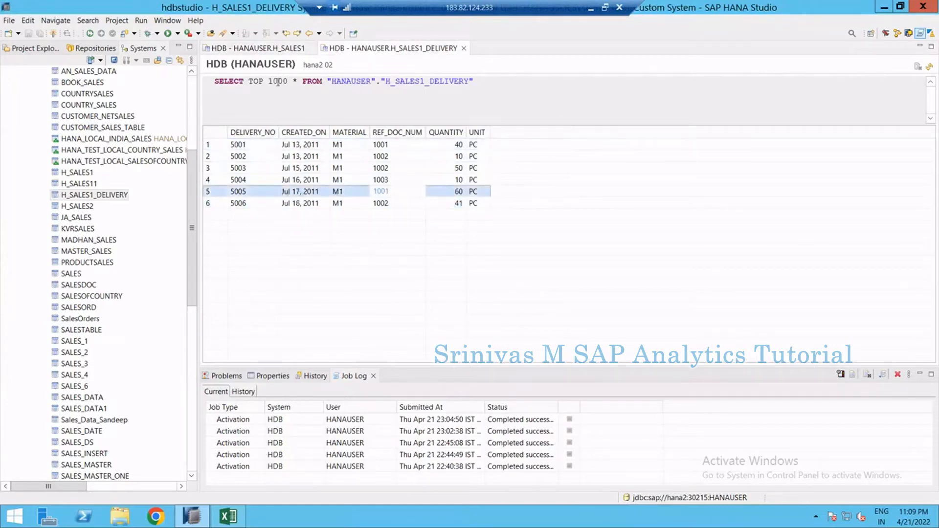
pyautogui.click(273, 49)
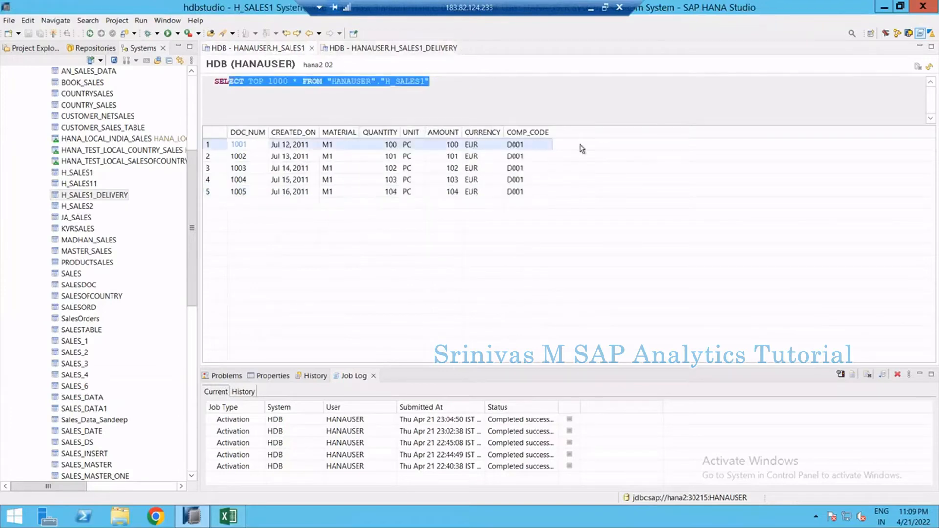
pyautogui.click(377, 158)
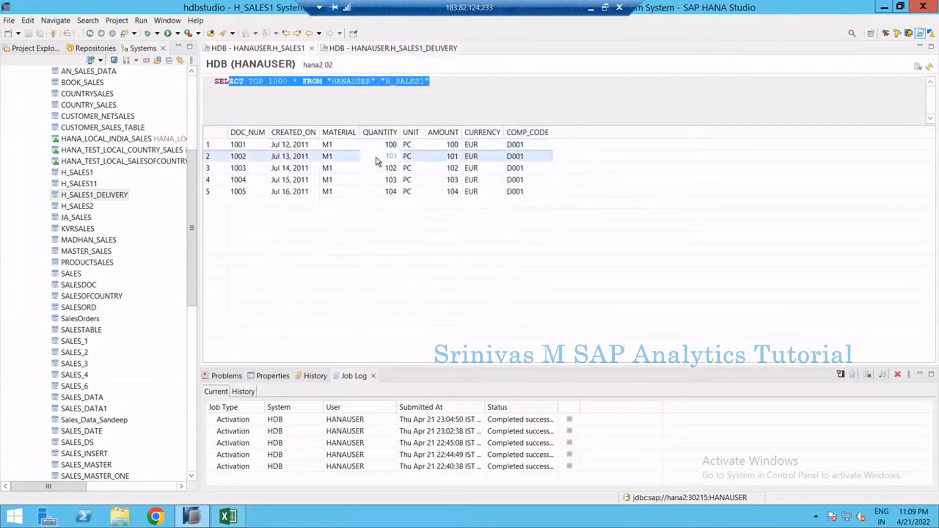
pyautogui.click(367, 50)
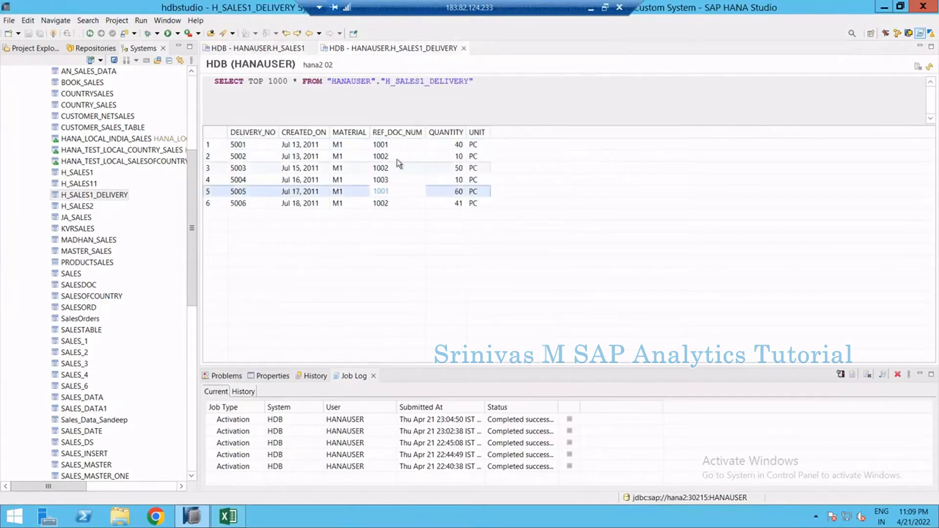
pyautogui.click(392, 202)
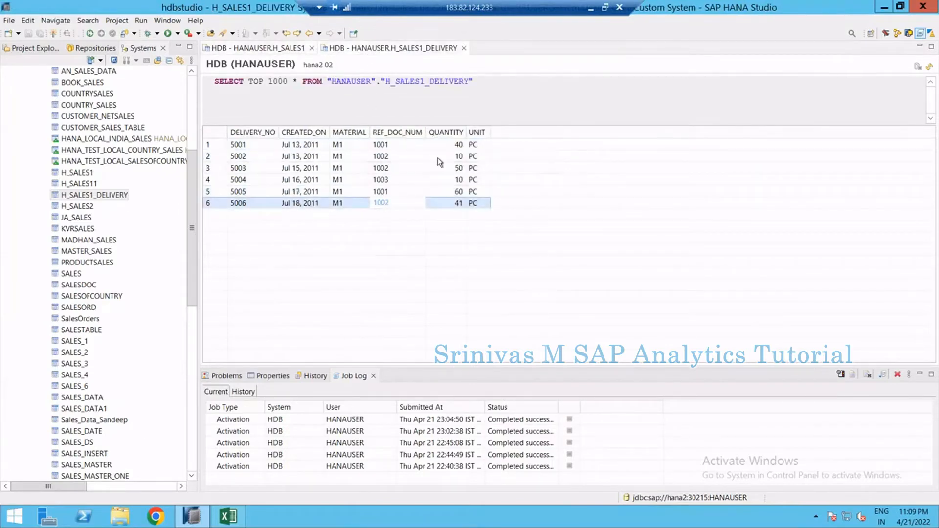
# Review H_SALES1 documents 1003 to 1005 and switch once more between both table content tabs
pyautogui.click(264, 48)
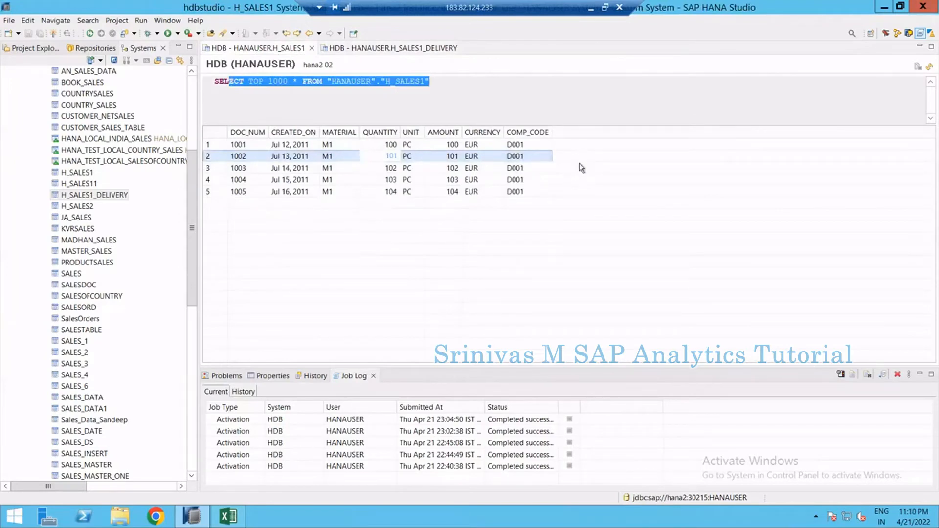
pyautogui.click(300, 169)
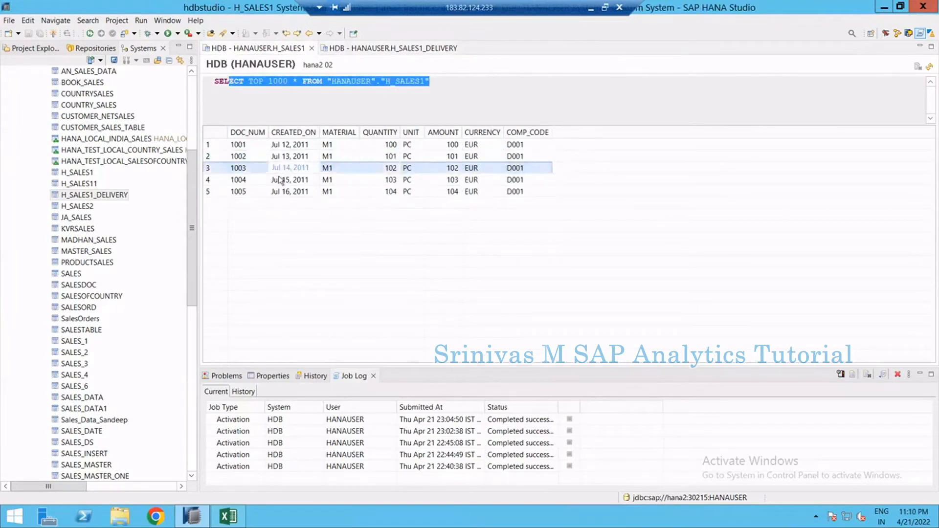
pyautogui.click(243, 169)
pyautogui.click(242, 191)
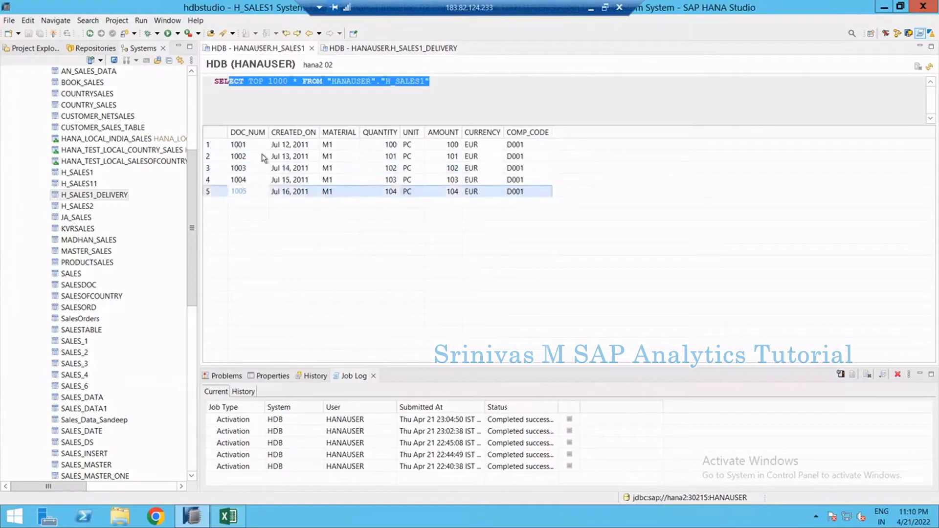
pyautogui.click(386, 49)
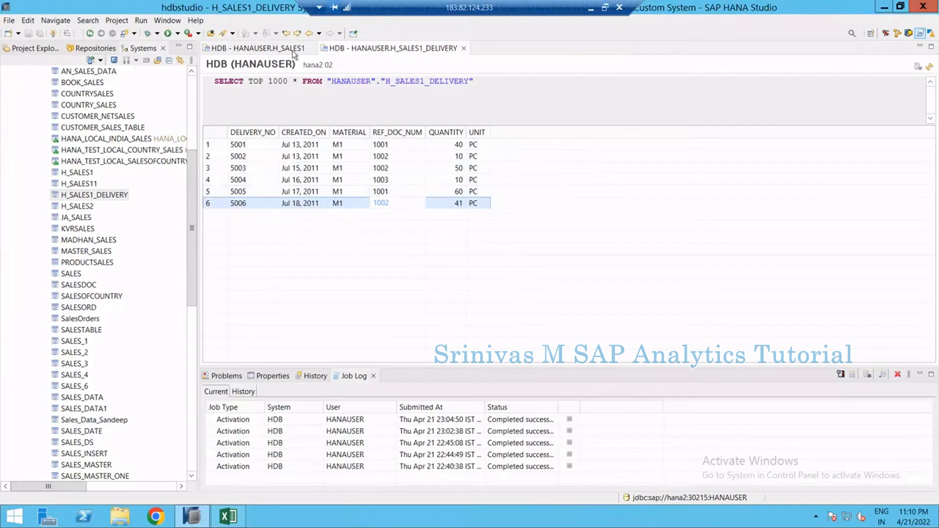
pyautogui.click(308, 48)
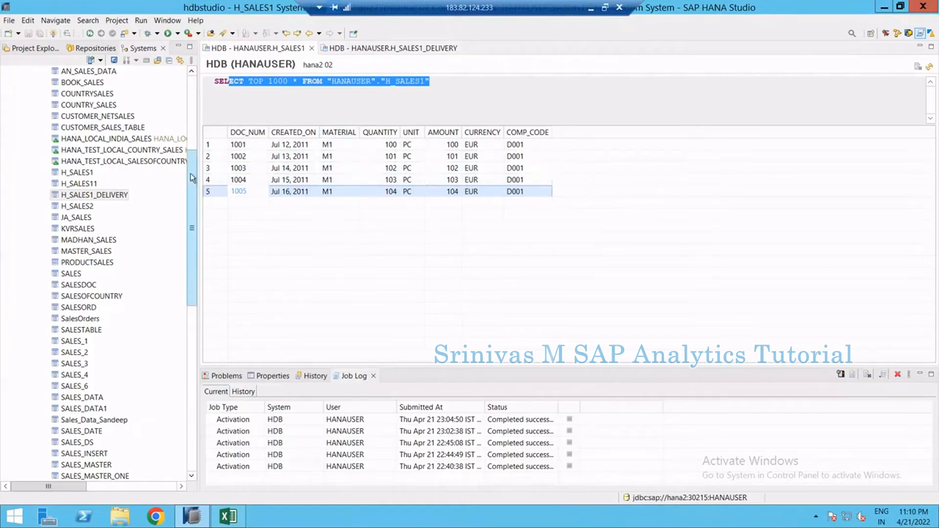
# Create a new graphical calculation view named CV_SALES_REPORT in the H_ANITHA package's Calculation Views folder
pyautogui.click(189, 113)
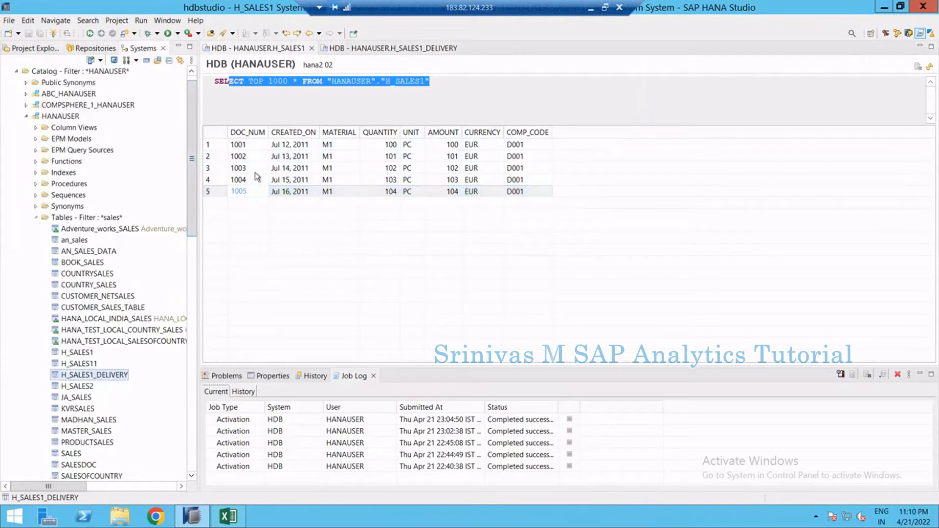
pyautogui.moveTo(190, 155); pyautogui.dragTo(190, 409)
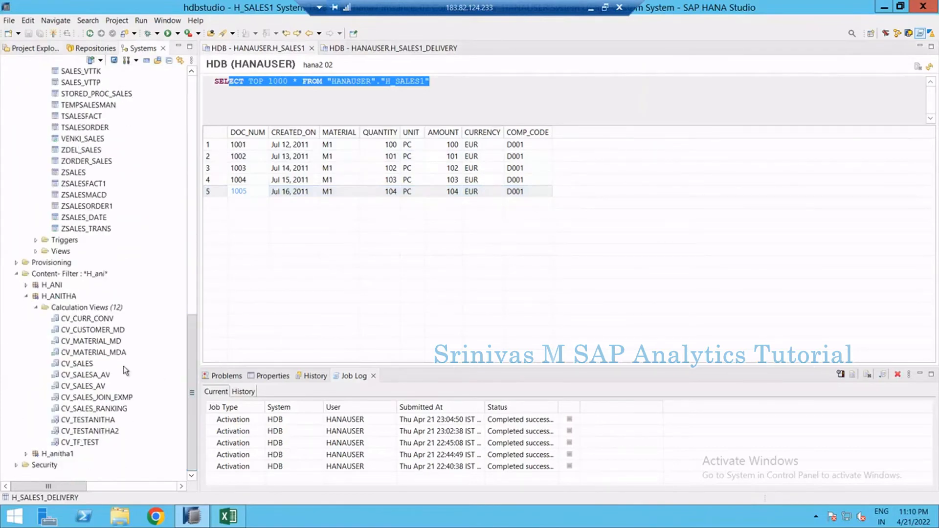
pyautogui.rightClick(68, 308)
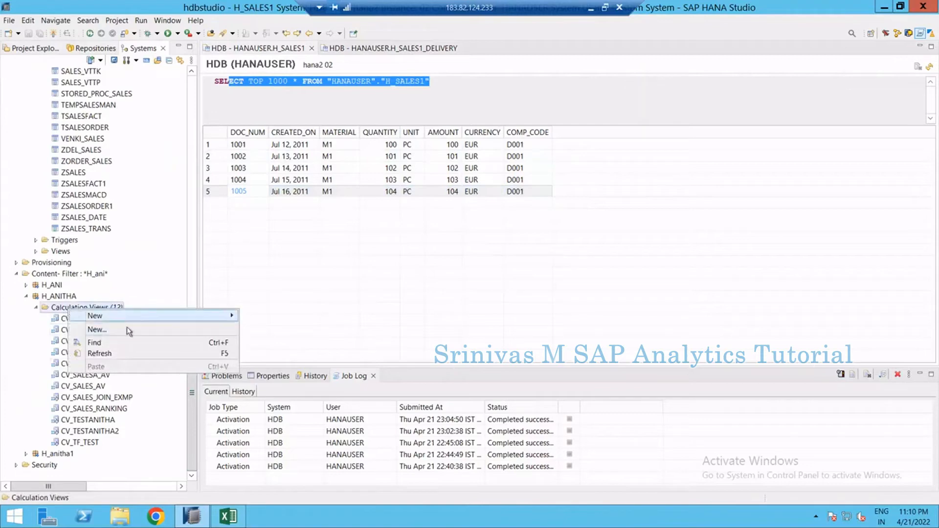
pyautogui.click(97, 330)
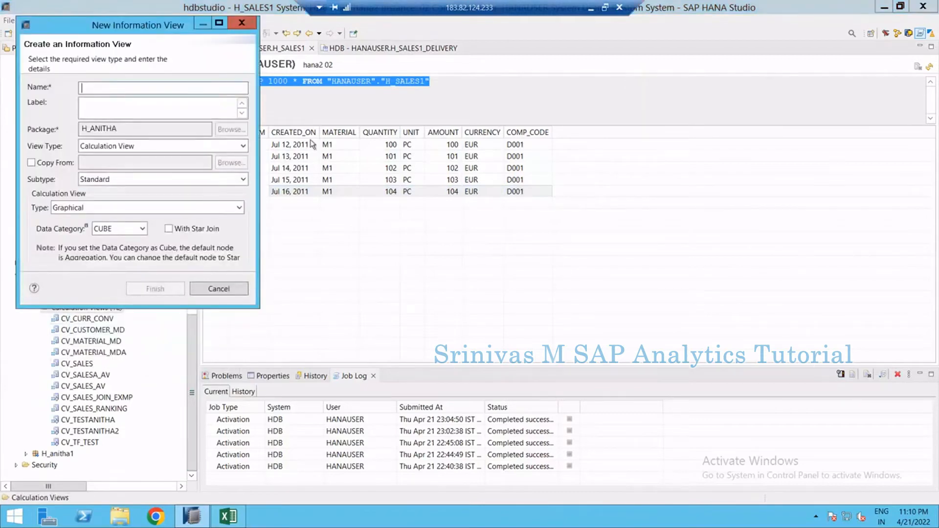
pyautogui.write('CV_SALES_REPORT')
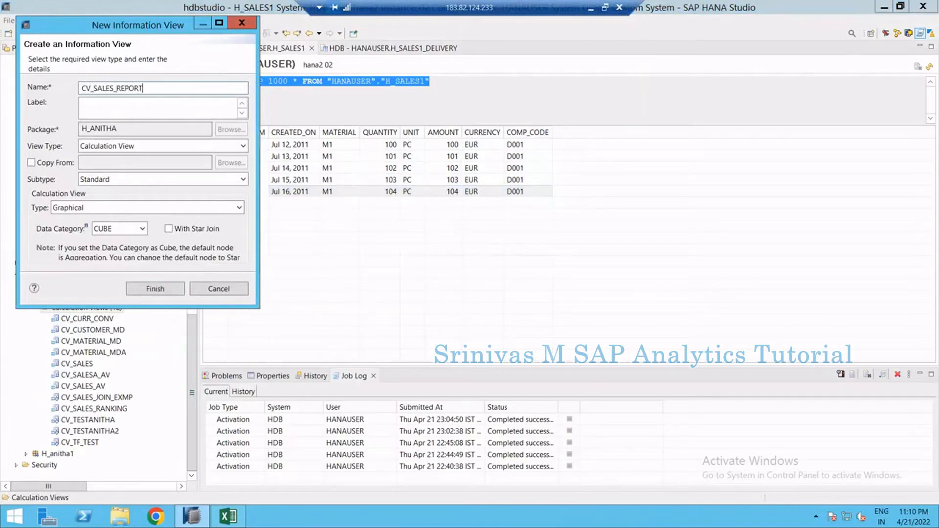
pyautogui.press('Tab')
pyautogui.click(155, 289)
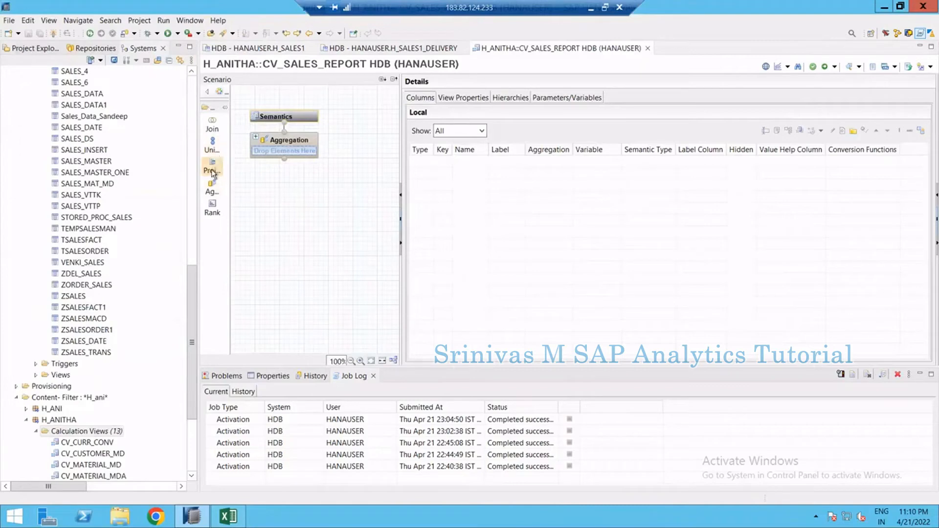
# Add a projection node to the calculation view scenario
pyautogui.moveTo(212, 173); pyautogui.dragTo(259, 254)
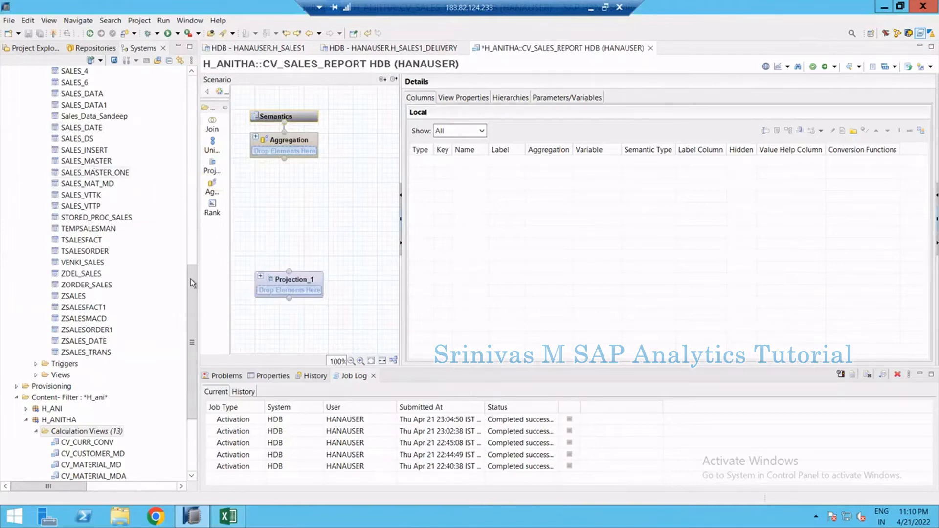
pyautogui.moveTo(192, 280); pyautogui.dragTo(185, 235)
pyautogui.moveTo(74, 161); pyautogui.dragTo(318, 270)
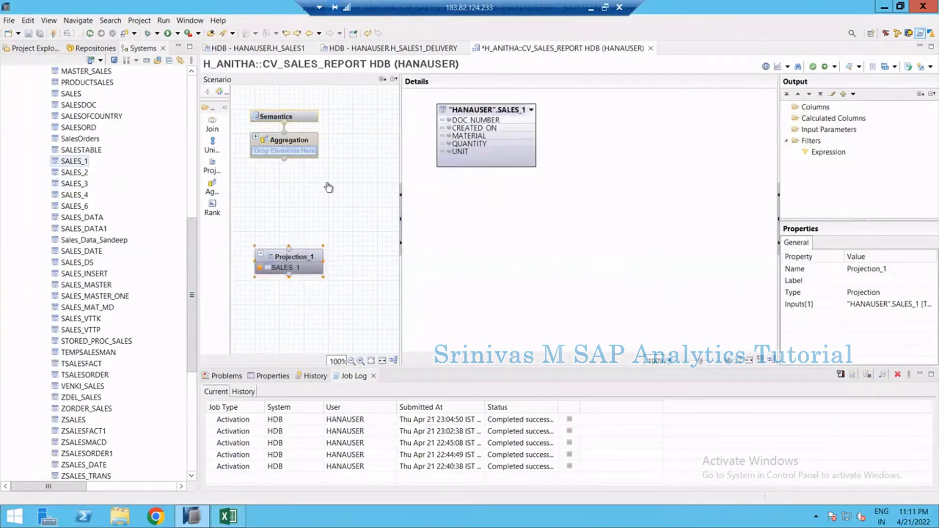
pyautogui.rightClick(292, 273)
pyautogui.click(299, 311)
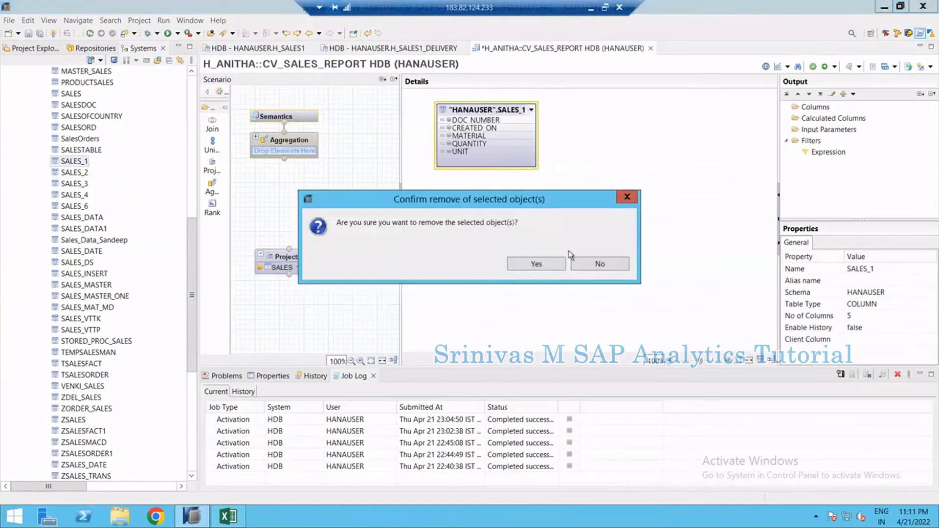
pyautogui.press('Return')
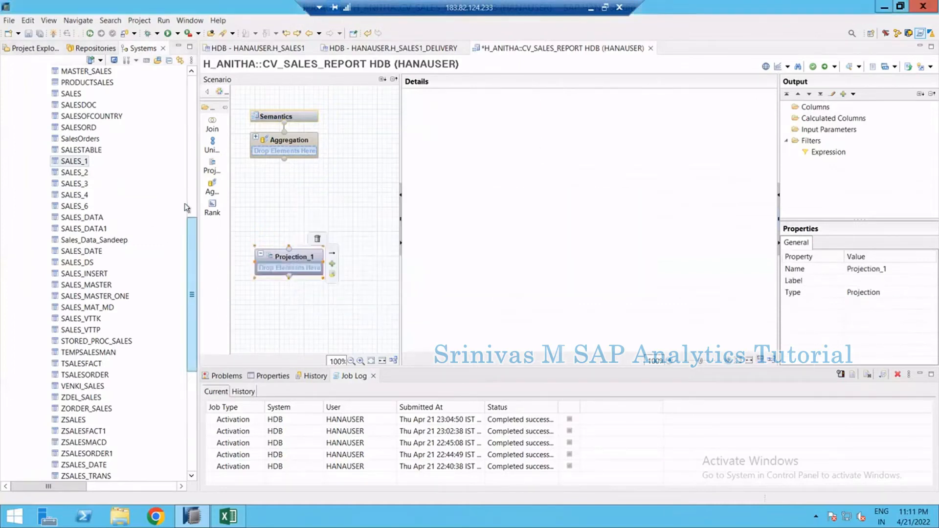
# Add the H_SALES1 table to Projection_1 and map all of its columns to the node's output
pyautogui.scroll(5, 184, 196)
pyautogui.click(77, 141)
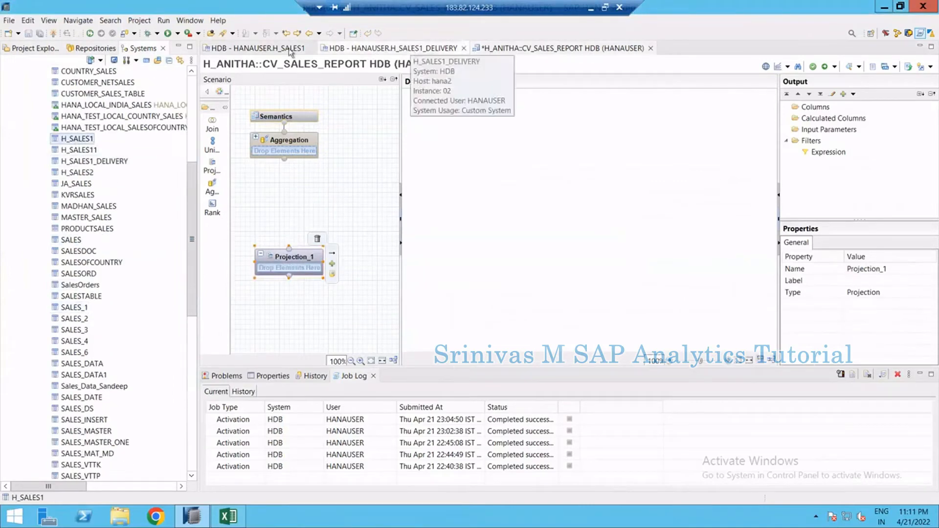
pyautogui.moveTo(76, 139); pyautogui.dragTo(279, 268)
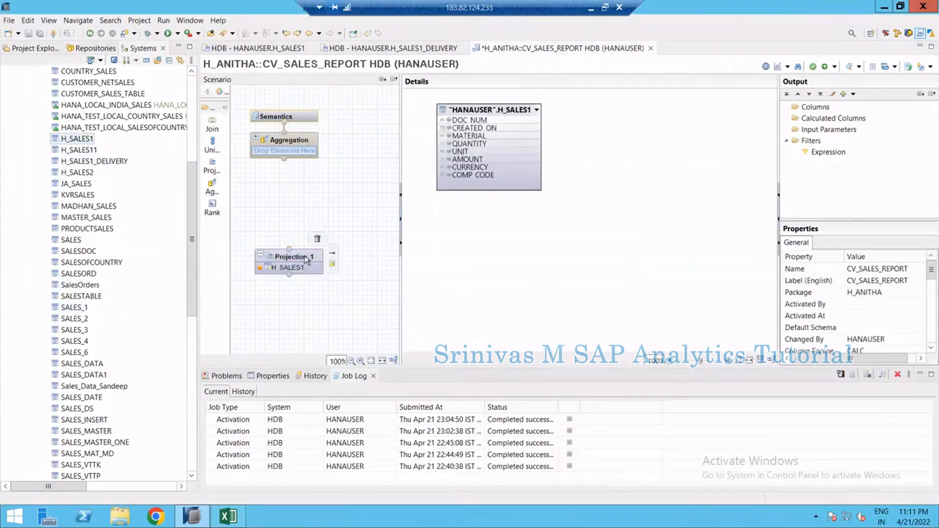
pyautogui.click(304, 256)
pyautogui.rightClick(471, 109)
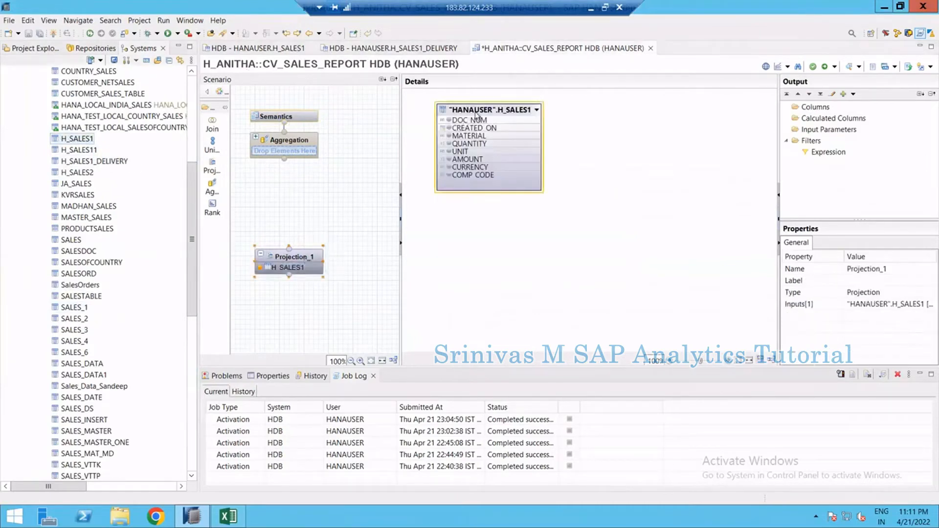
pyautogui.click(499, 137)
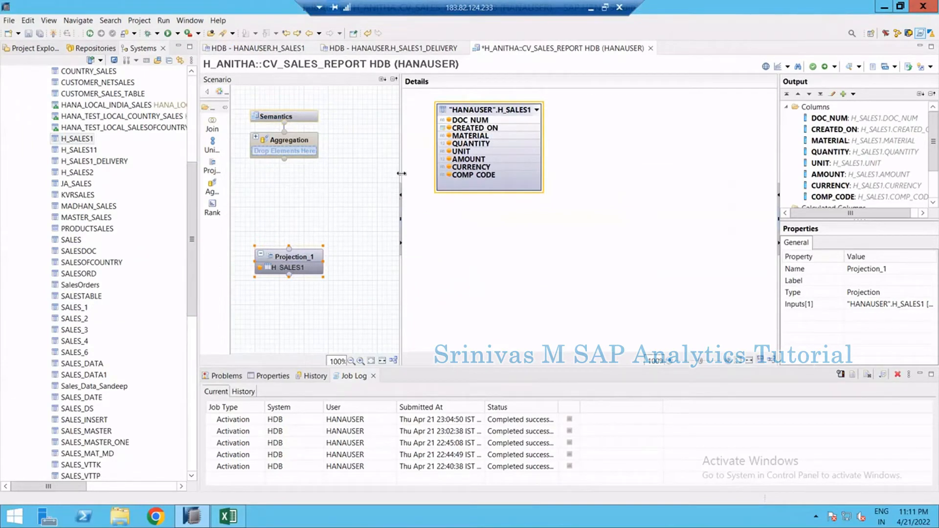
# Add a second projection node and supply H_SALES1_DELIVERY as its input table
pyautogui.moveTo(414, 176); pyautogui.dragTo(514, 190)
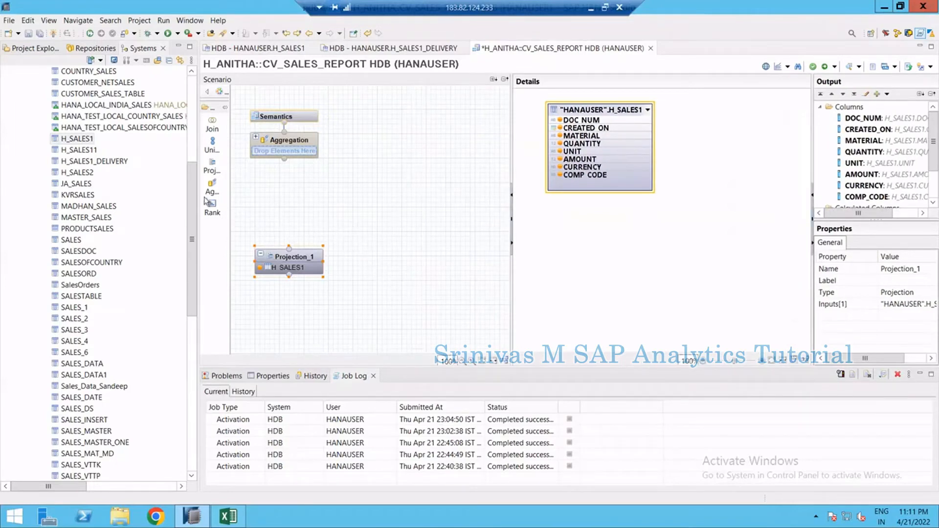
pyautogui.click(213, 168)
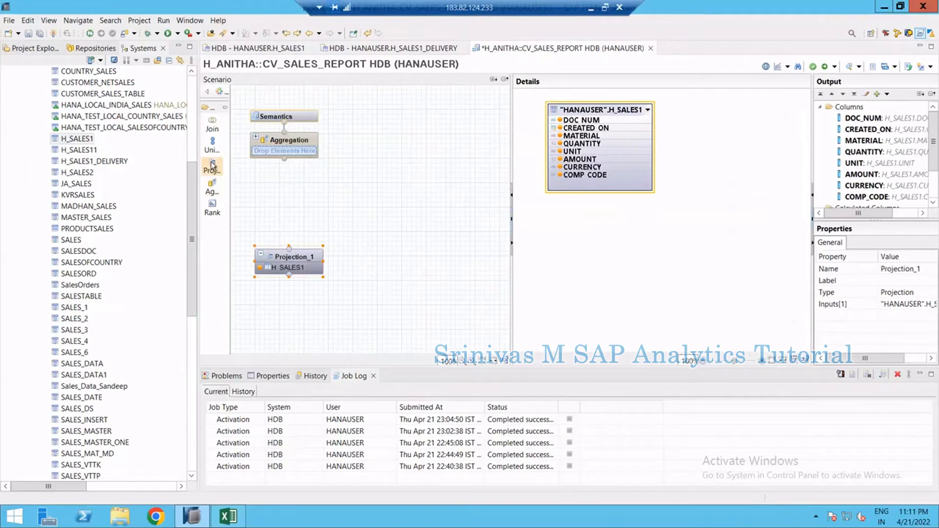
pyautogui.click(391, 256)
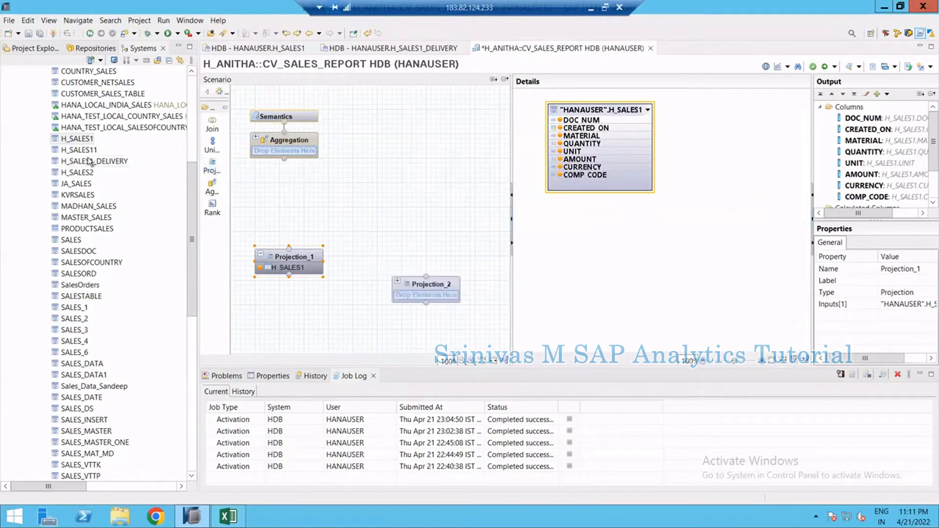
pyautogui.moveTo(89, 164); pyautogui.dragTo(429, 259)
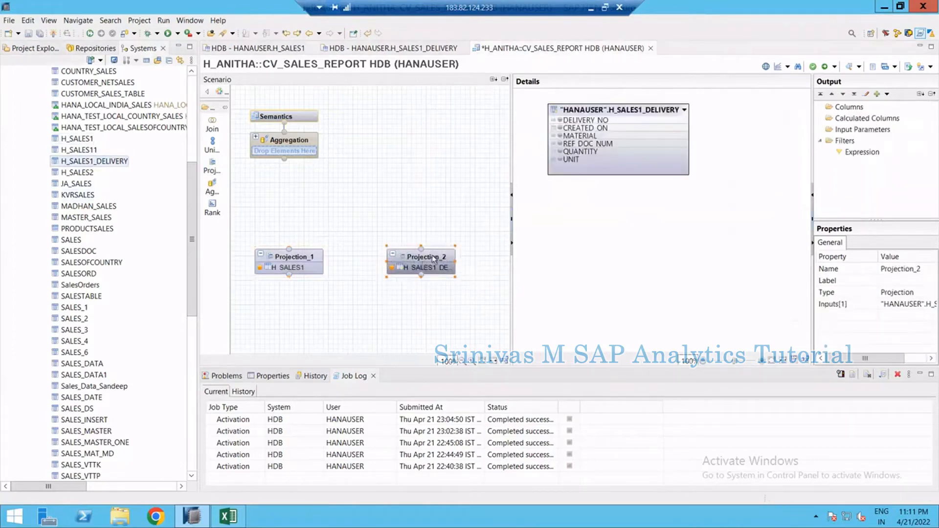
# Rename the first projection node to SALES and the second projection node to DELIVERY
pyautogui.click(302, 255)
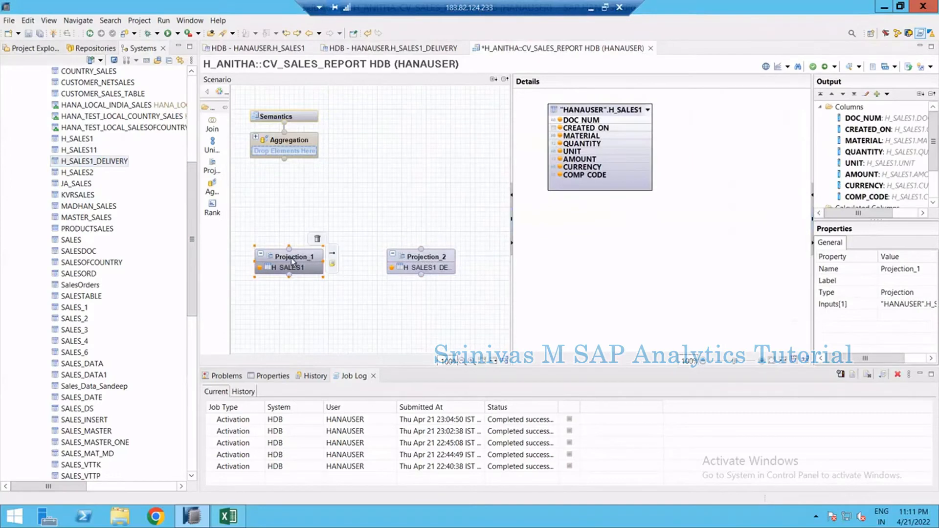
pyautogui.click(900, 269)
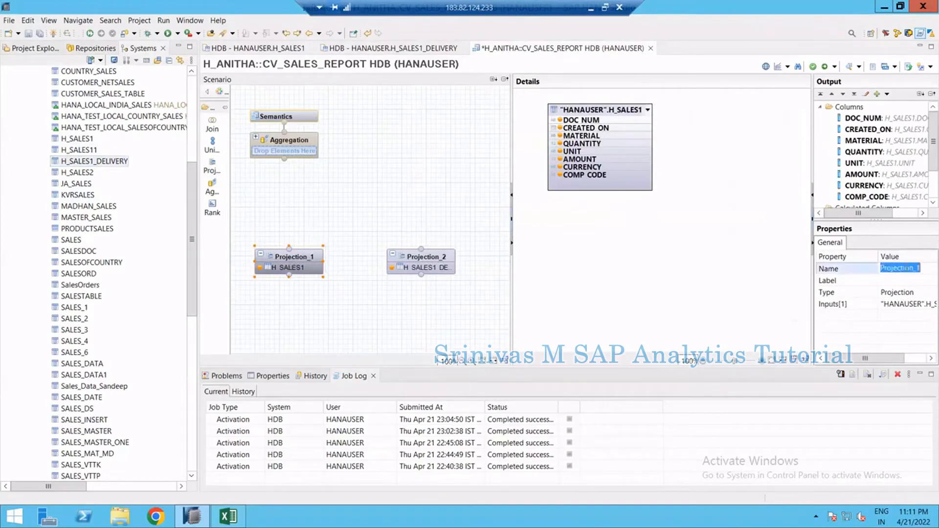
pyautogui.write('SALES')
pyautogui.press('Return')
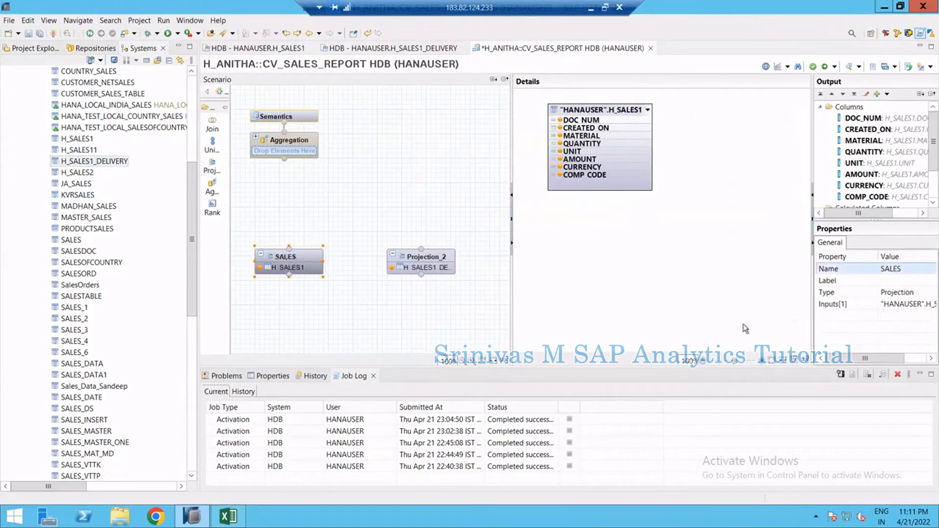
pyautogui.click(420, 259)
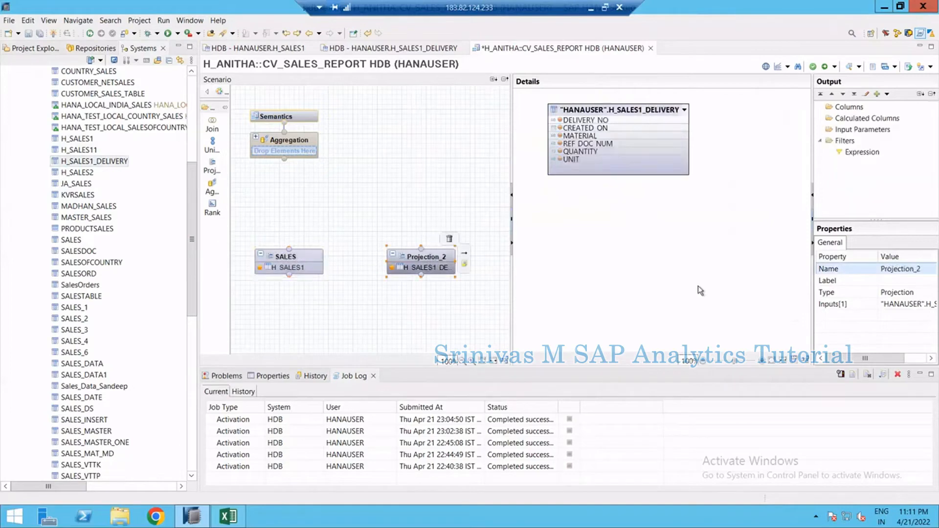
pyautogui.click(901, 269)
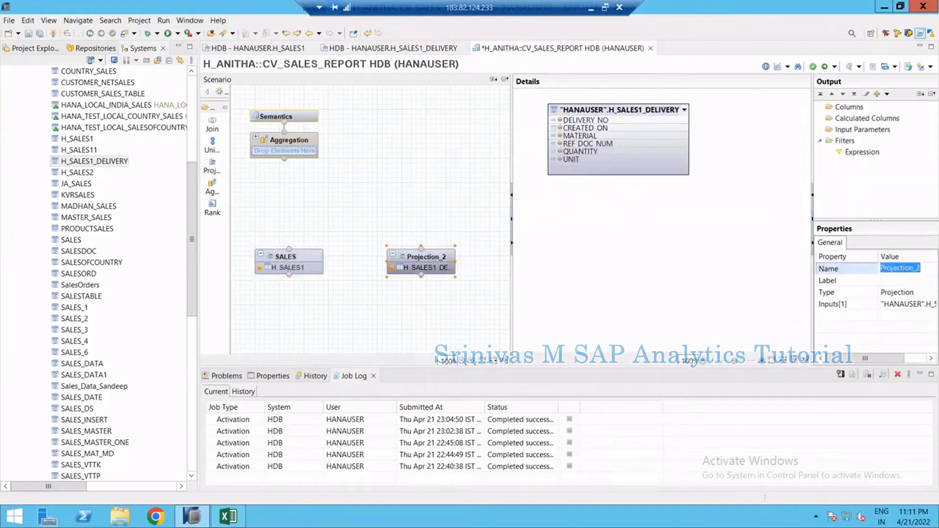
pyautogui.write('DELIVERY')
pyautogui.press('Return')
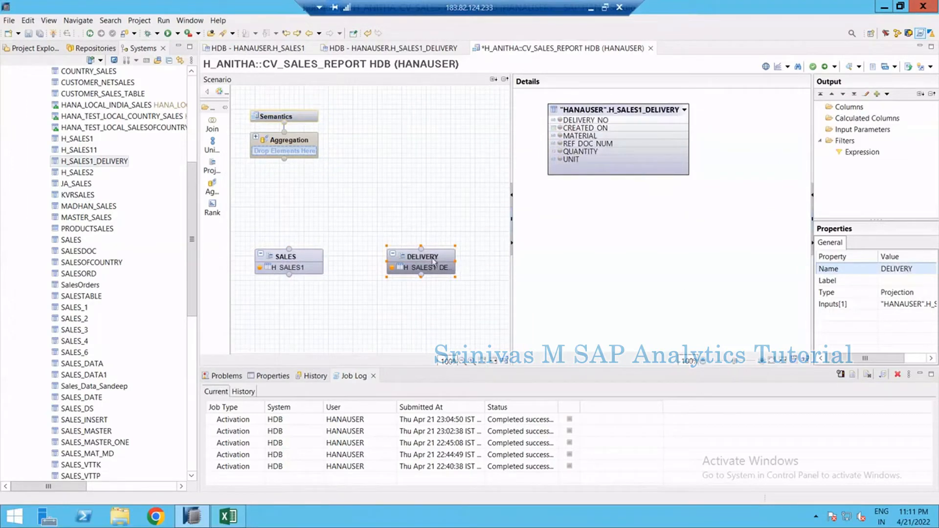
# Add the delivery table's CREATED_ON column to the DELIVERY projection's output
pyautogui.moveTo(433, 262)
pyautogui.click(561, 130)
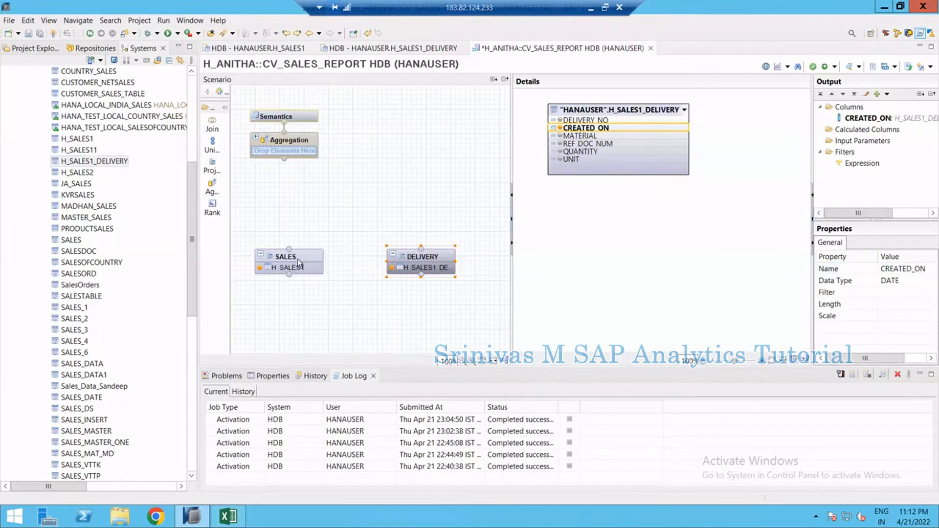
# Compare the H_SALES1_DELIVERY rows against the H_SALES1 documents in their table content tabs
pyautogui.click(441, 49)
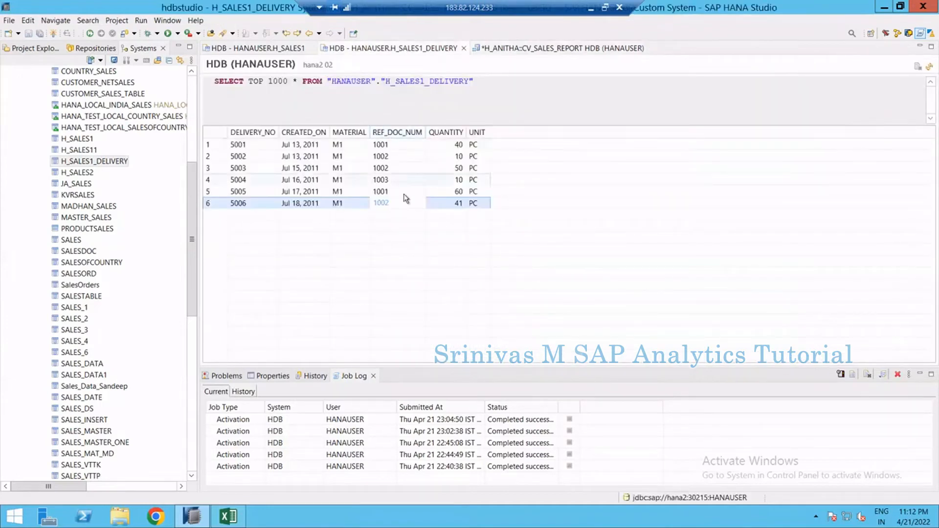
pyautogui.click(392, 144)
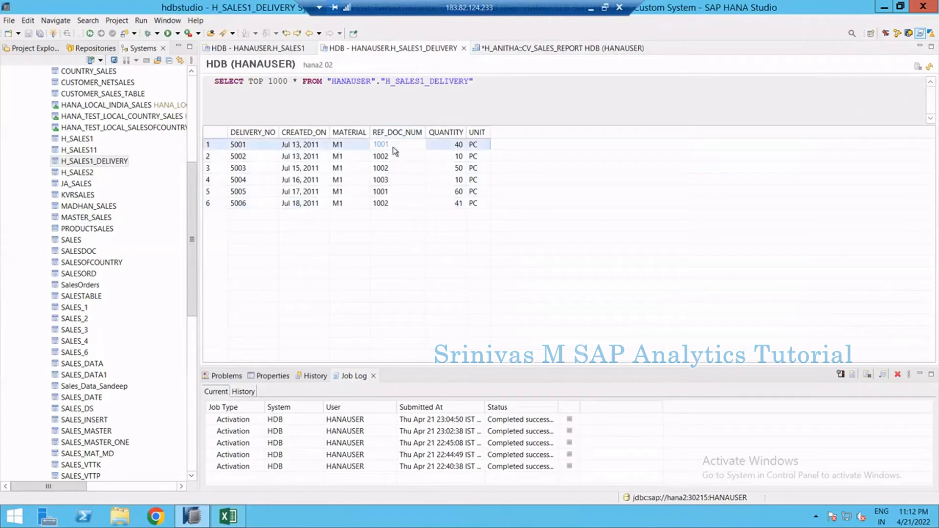
pyautogui.click(280, 48)
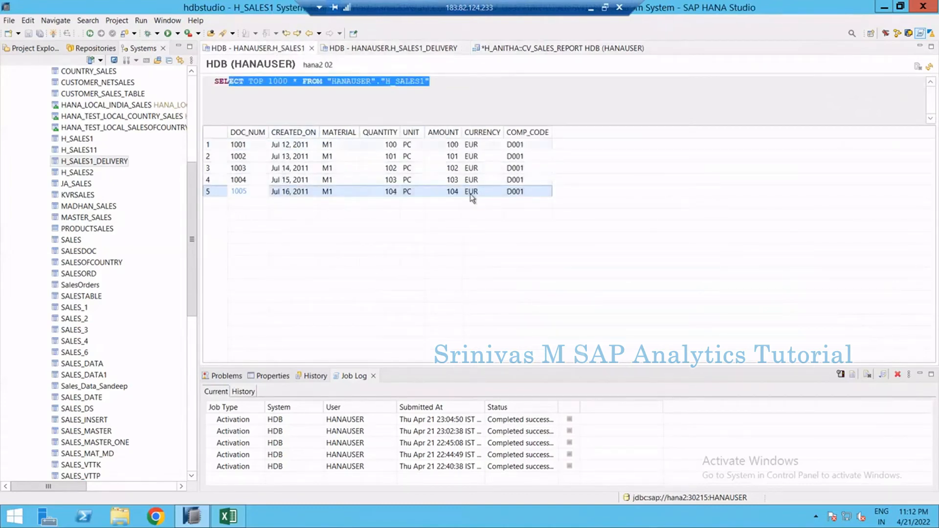
pyautogui.click(494, 50)
pyautogui.click(421, 48)
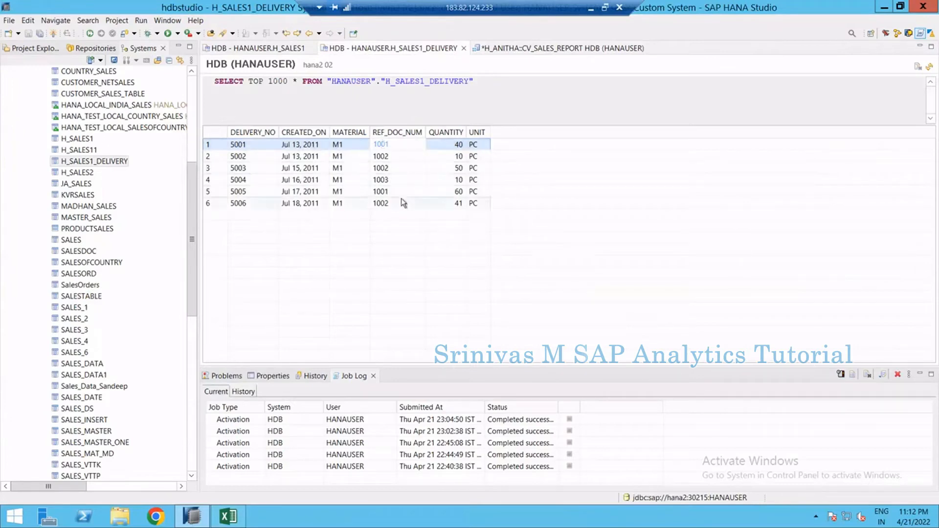
pyautogui.click(288, 192)
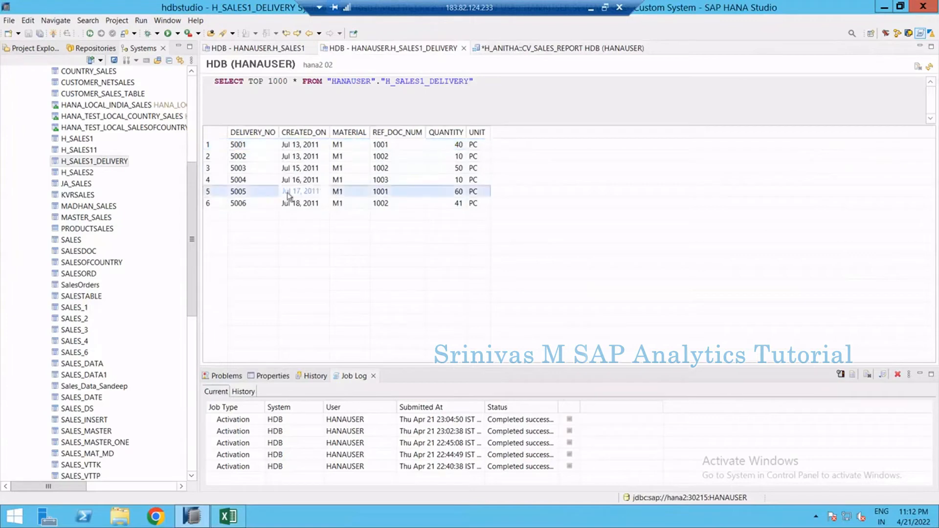
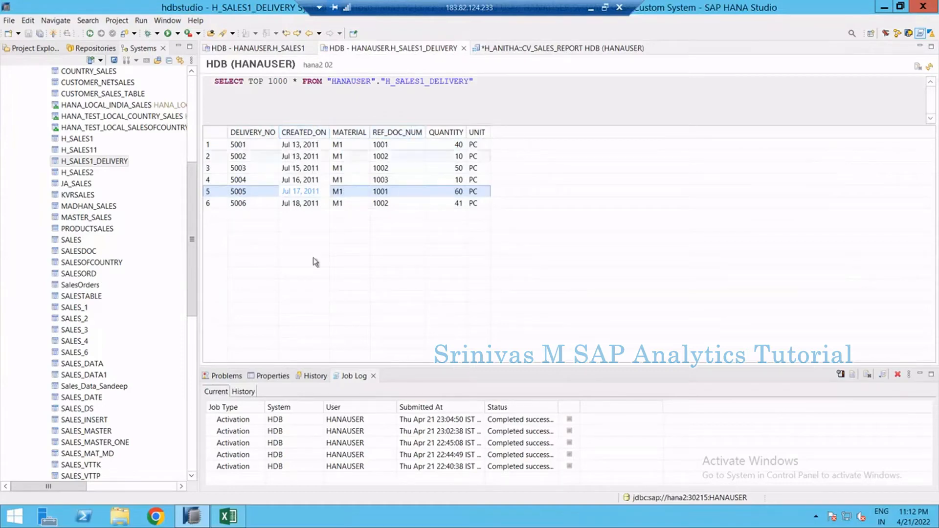
# Add the delivery table's REF_DOC_NUM column to the DELIVERY projection's output
pyautogui.click(383, 145)
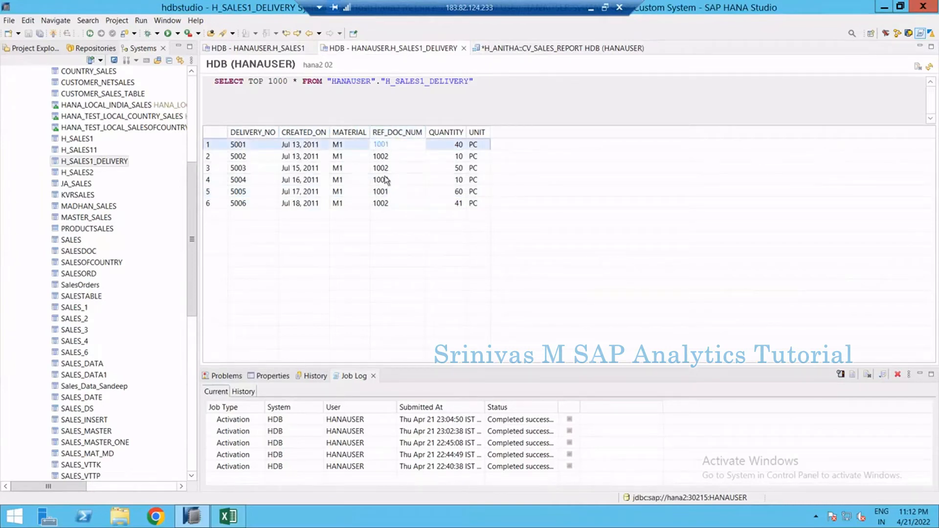
pyautogui.click(292, 193)
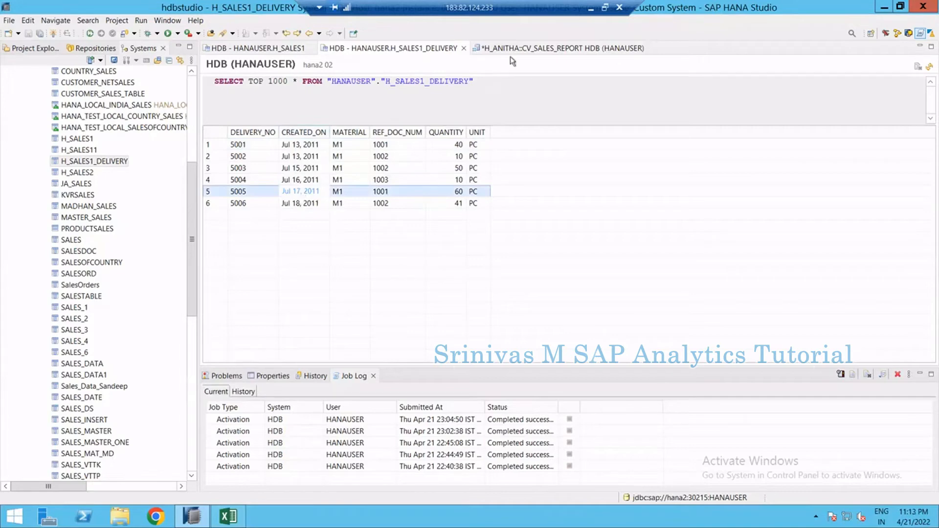
pyautogui.click(522, 49)
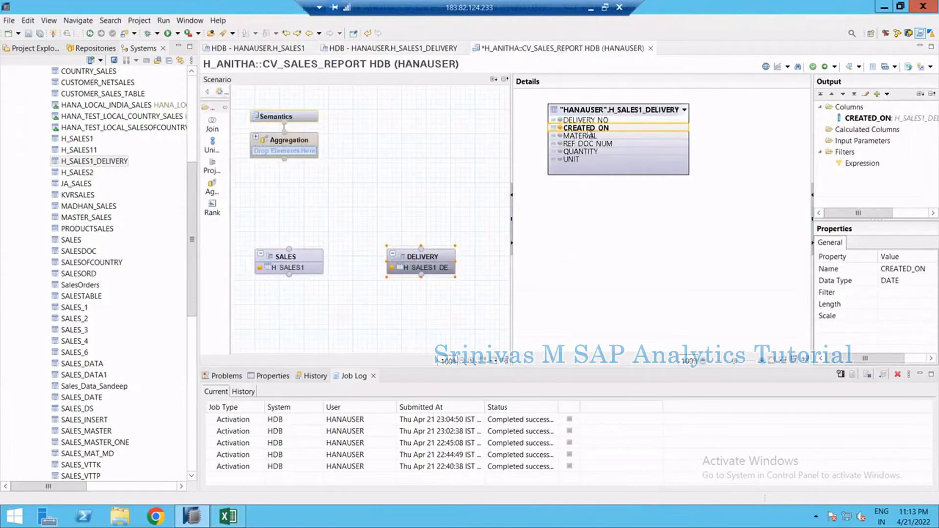
pyautogui.click(561, 145)
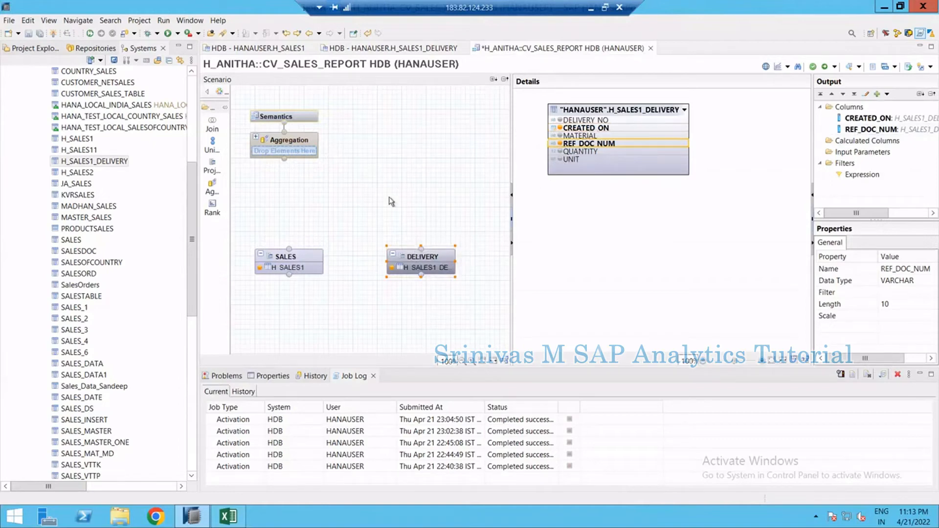
# Add an Aggregation node to the calculation view and place it above the DELIVERY projection
pyautogui.click(379, 49)
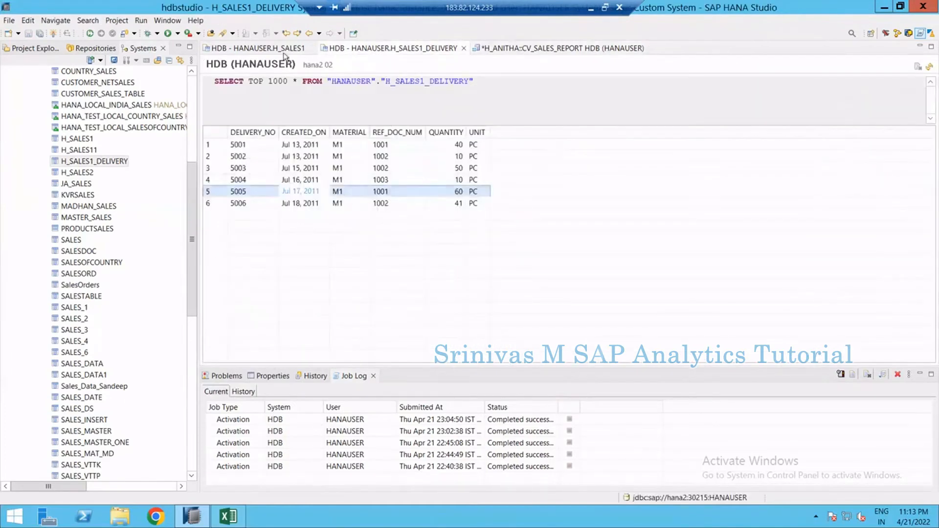
pyautogui.click(285, 50)
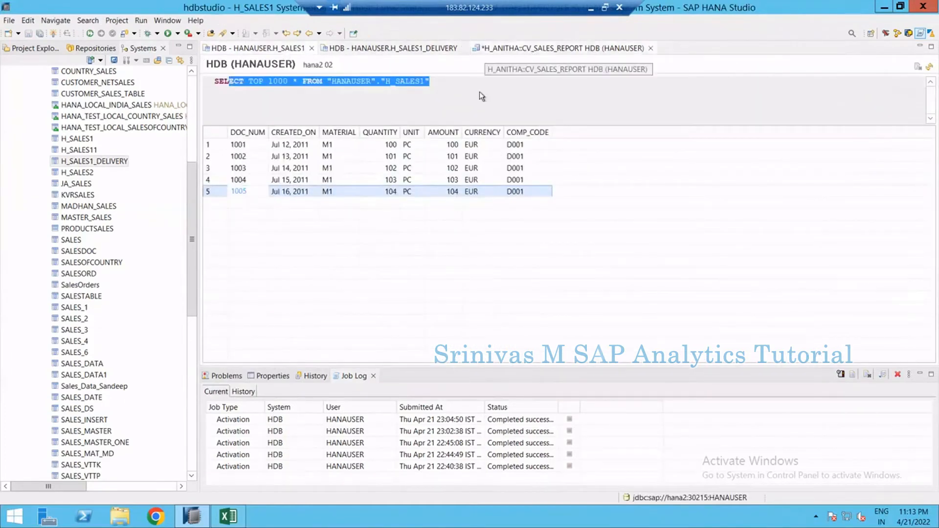
pyautogui.click(485, 49)
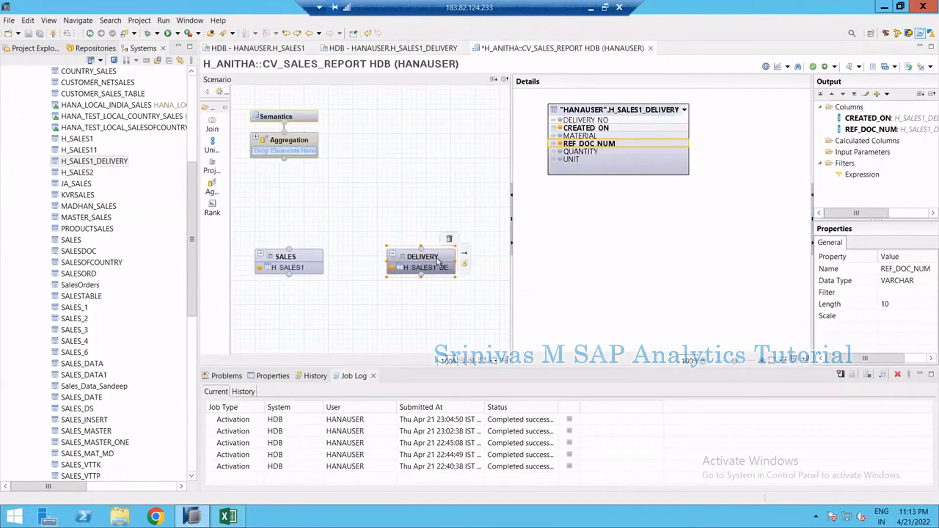
pyautogui.click(211, 189)
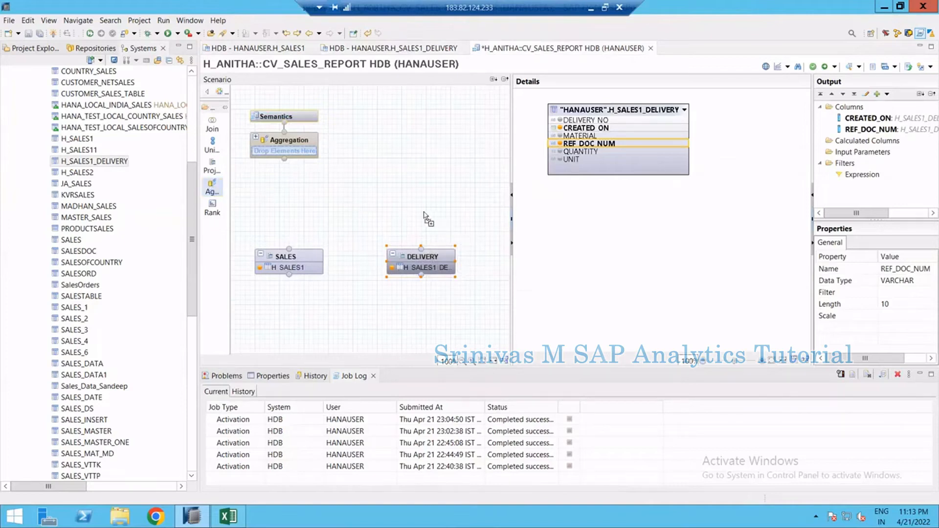
pyautogui.click(422, 241)
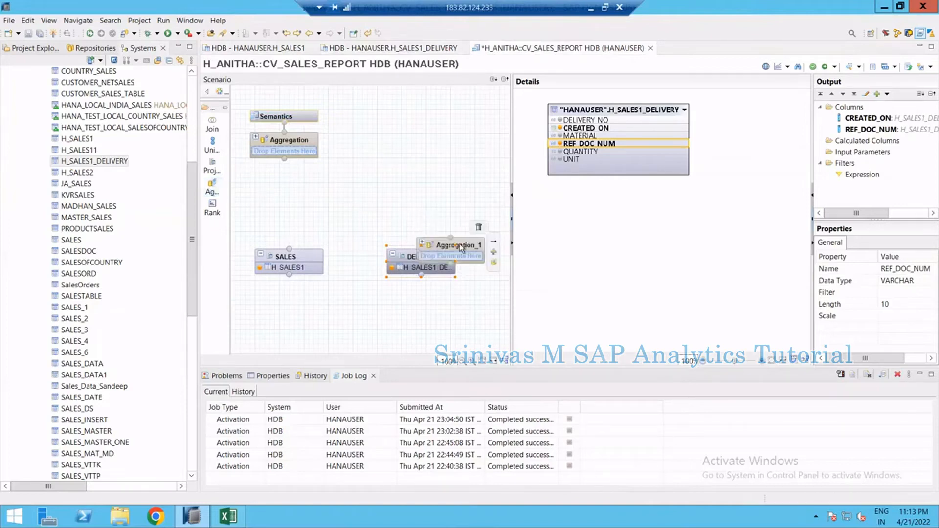
pyautogui.moveTo(471, 248); pyautogui.dragTo(436, 199)
pyautogui.click(434, 264)
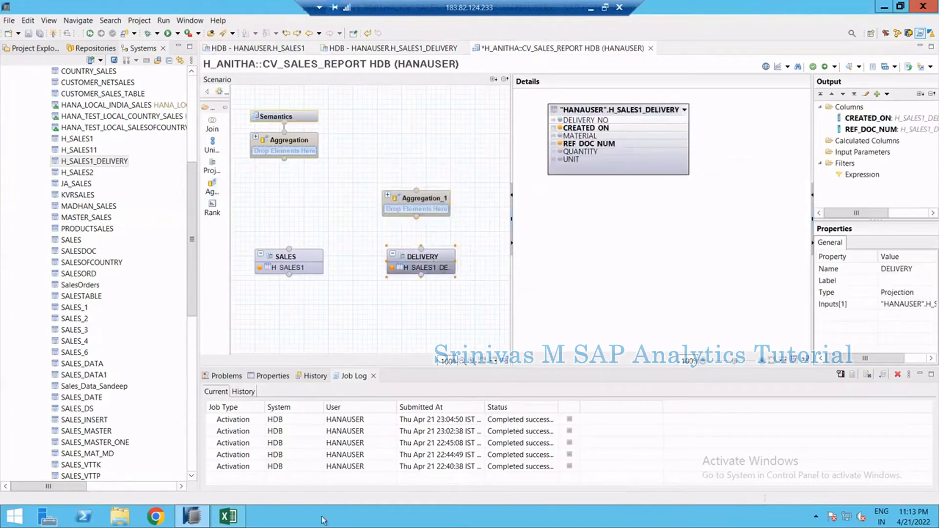
# Copy all H_SALES1_DELIVERY rows and paste them into the Excel sheet at cell F9
pyautogui.click(399, 47)
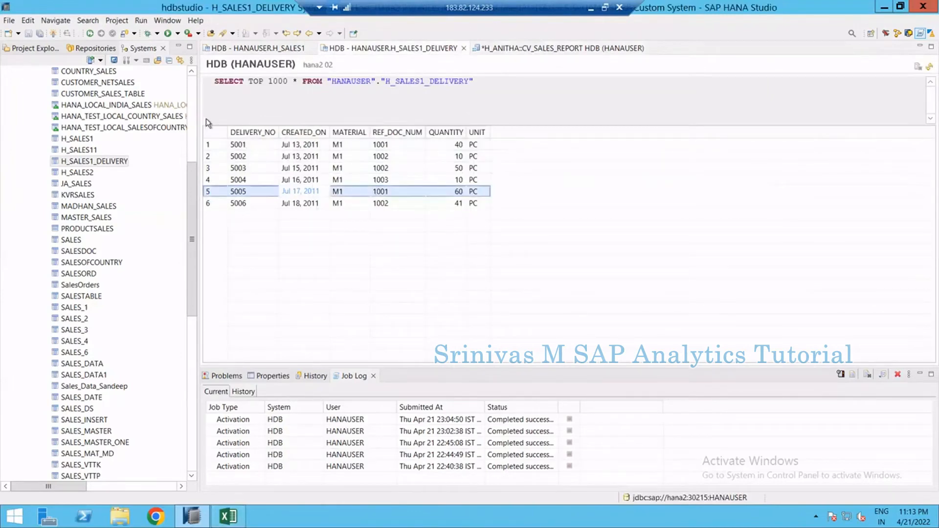
pyautogui.click(238, 144)
pyautogui.keyDown('shift'); pyautogui.click(419, 206); pyautogui.keyUp('shift')
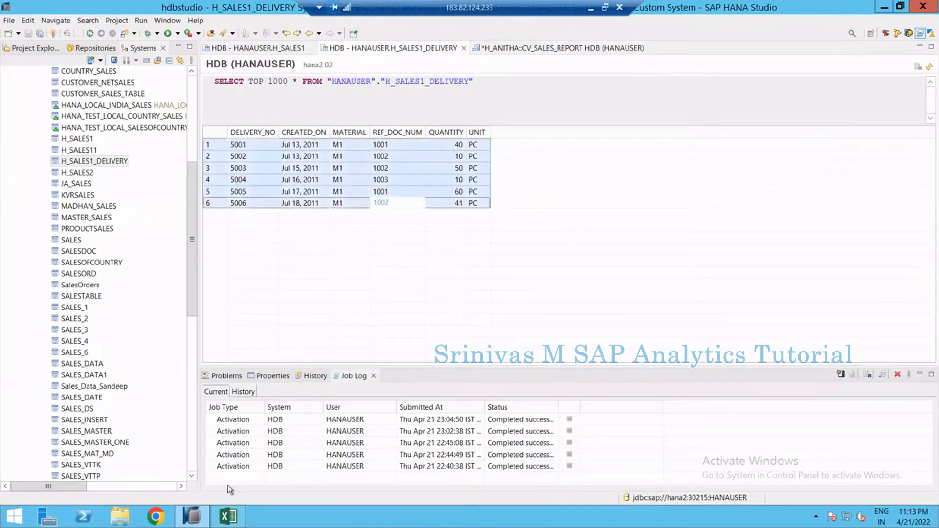
pyautogui.click(228, 516)
pyautogui.click(236, 225)
pyautogui.write('DELIVERY_NO;CREATED_ON;MATERIAL;REF_DOC_NUM;QUANTITY;UNIT 5001;Jul 13, 2011;M1;1001;40;PC 5002;Jul 13, 2011;M1;1002;10;PC 5003;Jul 15, 2011;M1;1002;50;PC 5004;Jul 16, 2011;M1;1003;10;PC 5005;Jul 17, 2011;M1;1001;60;PC 5006;Jul 18, 2011;M1;1002;41;PC')
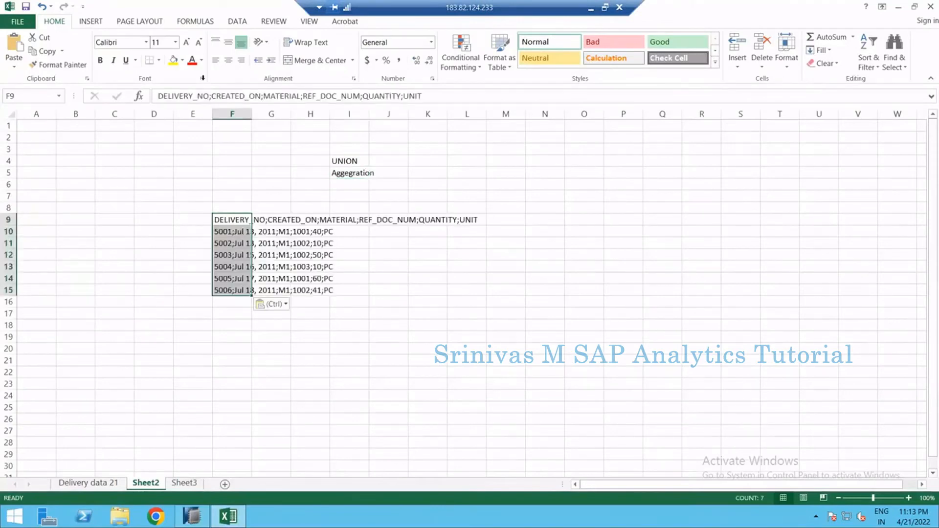
# Split the pasted data into separate columns by semicolon with Text column format, then autofit the column widths
pyautogui.click(238, 22)
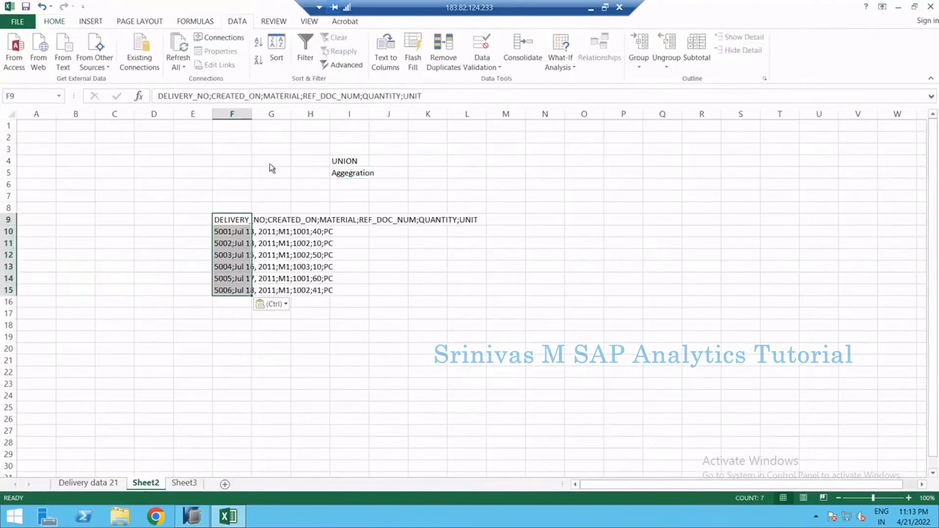
pyautogui.click(385, 45)
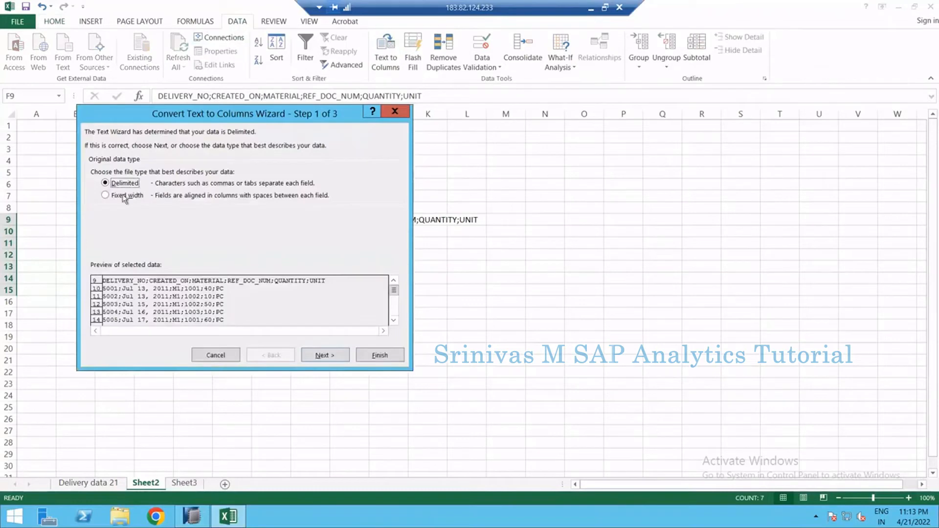
pyautogui.click(319, 355)
pyautogui.click(118, 182)
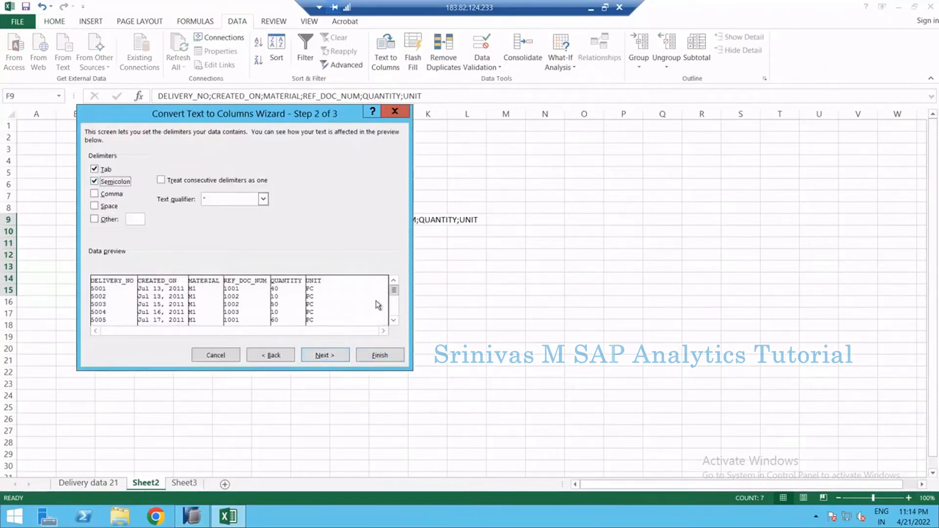
pyautogui.click(335, 356)
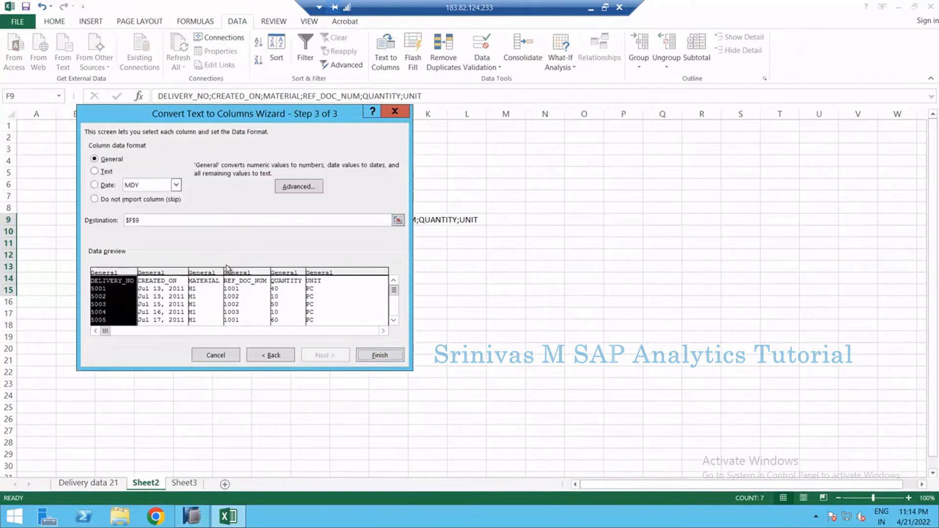
pyautogui.keyDown('shift'); pyautogui.click(339, 294); pyautogui.keyUp('shift')
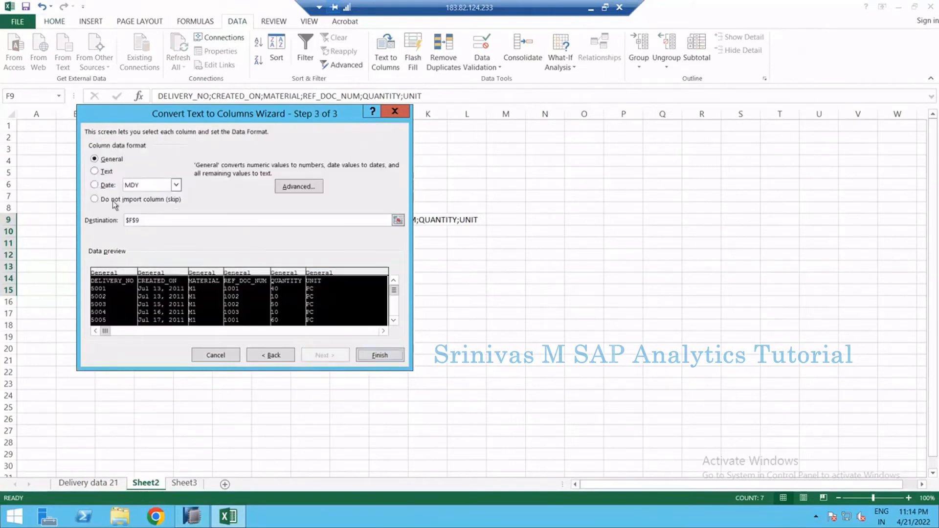
pyautogui.click(106, 171)
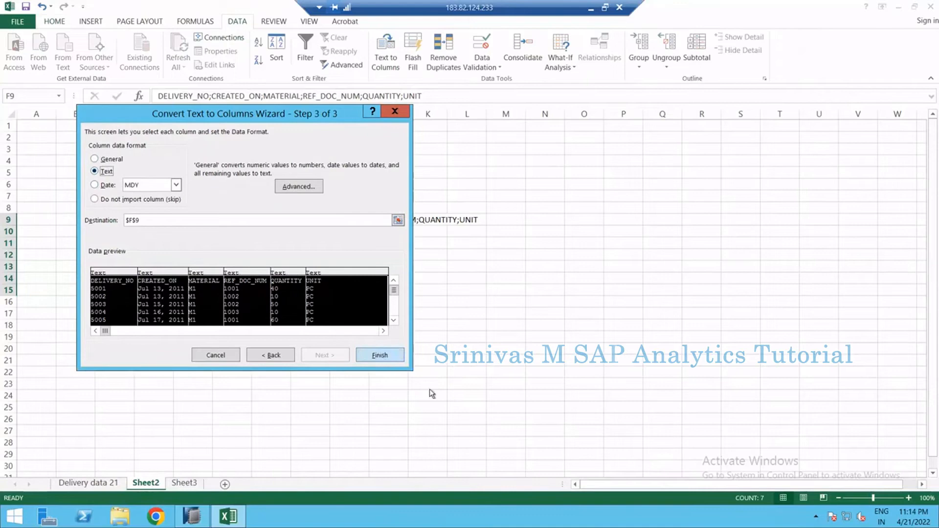
pyautogui.click(389, 356)
pyautogui.click(344, 277)
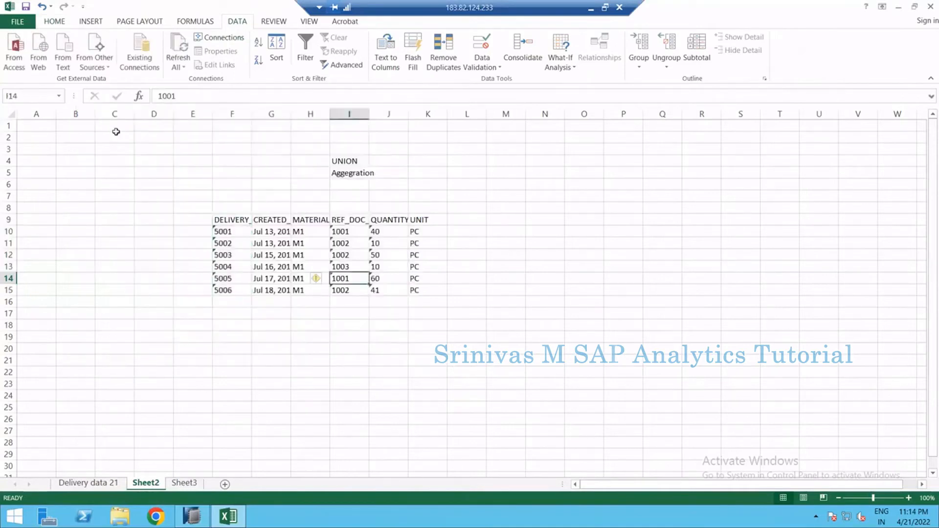
pyautogui.click(12, 115)
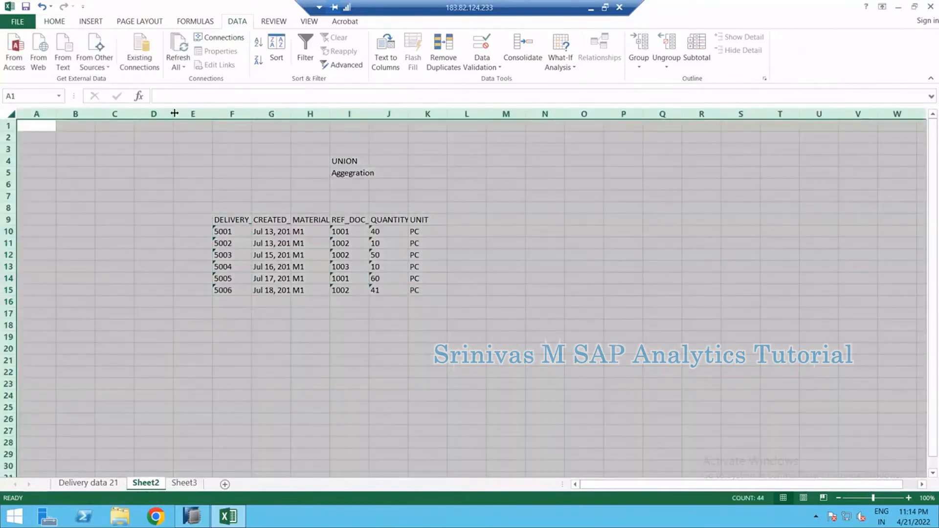
pyautogui.click(292, 269)
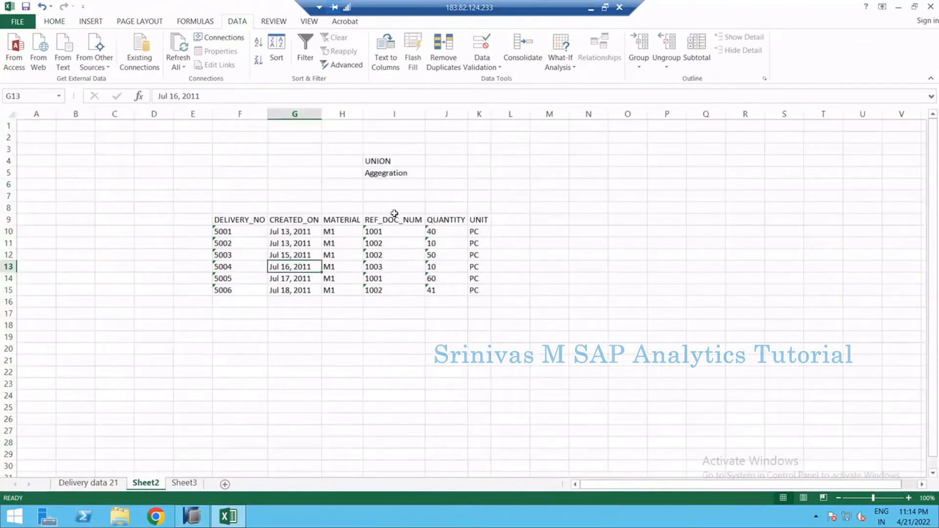
# Copy the REF_DOC_NUM column to column N of the sheet
pyautogui.moveTo(390, 219); pyautogui.dragTo(386, 289)
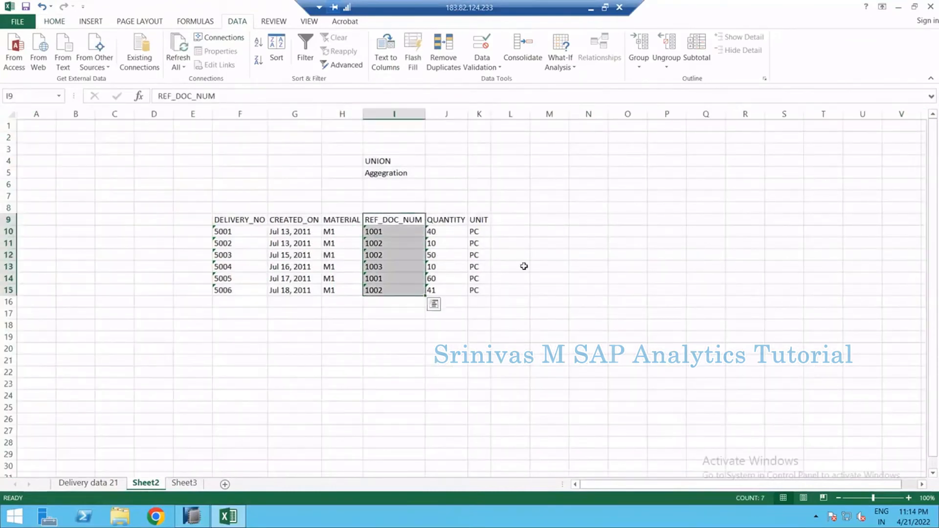
pyautogui.hotkey('ctrl', 'c')
pyautogui.click(580, 223)
pyautogui.hotkey('ctrl', 'v')
# Copy the CREATED_ON column next to it in column O and autofit both new columns
pyautogui.click(295, 221)
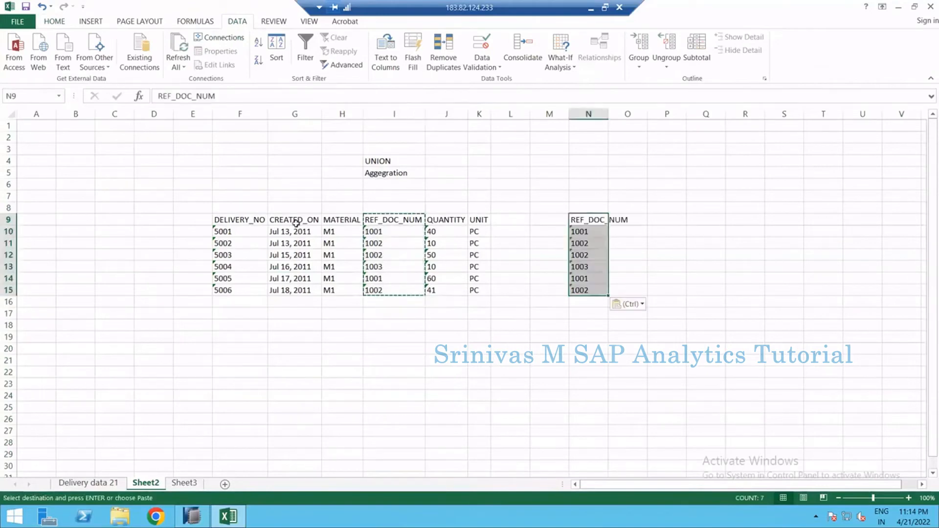
pyautogui.moveTo(296, 221); pyautogui.dragTo(302, 287)
pyautogui.hotkey('ctrl', 'c')
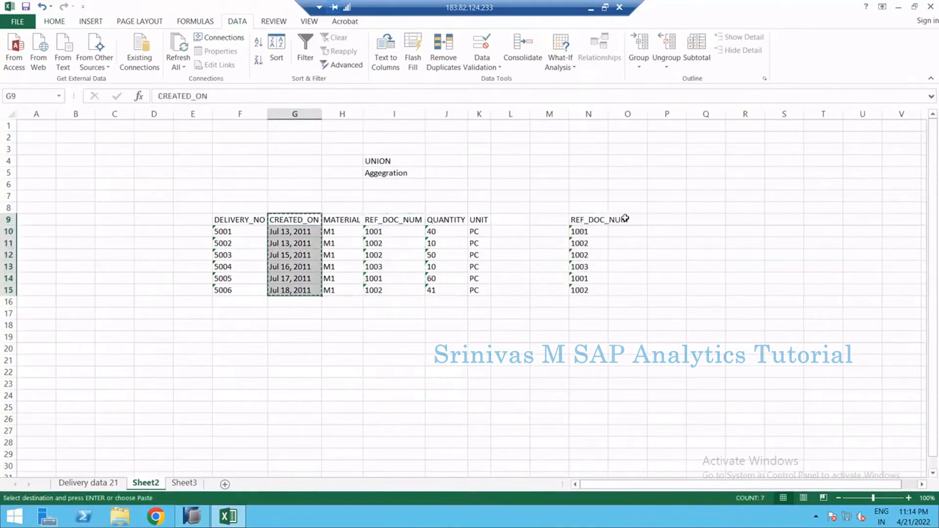
pyautogui.click(626, 218)
pyautogui.hotkey('ctrl', 'v')
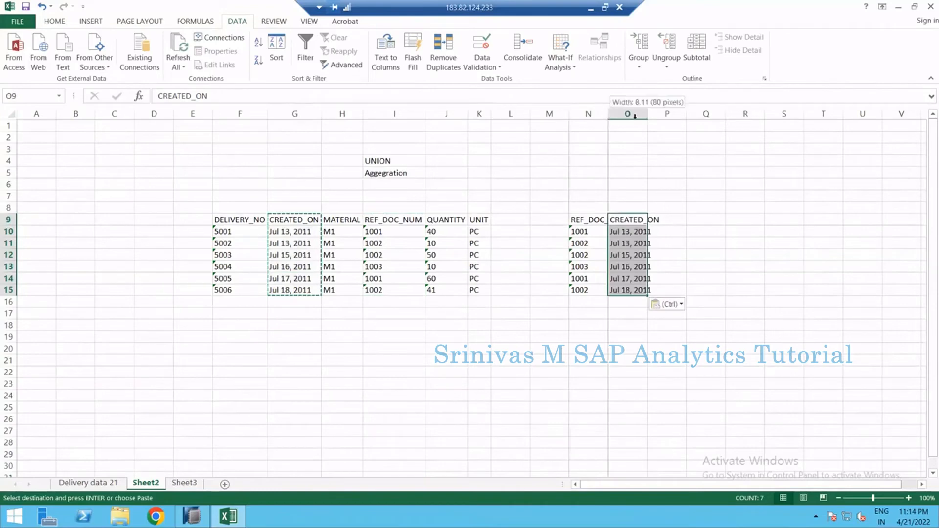
pyautogui.doubleClick(610, 115)
pyautogui.doubleClick(671, 115)
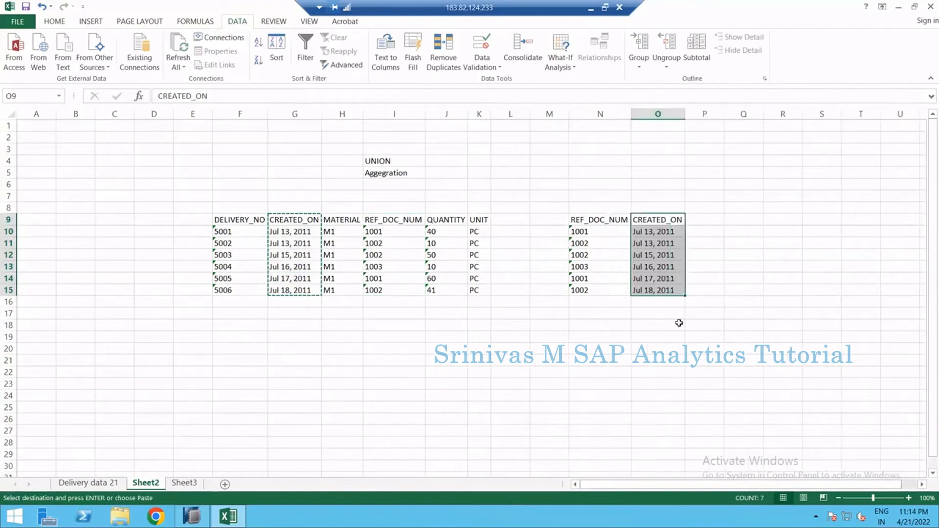
pyautogui.click(679, 322)
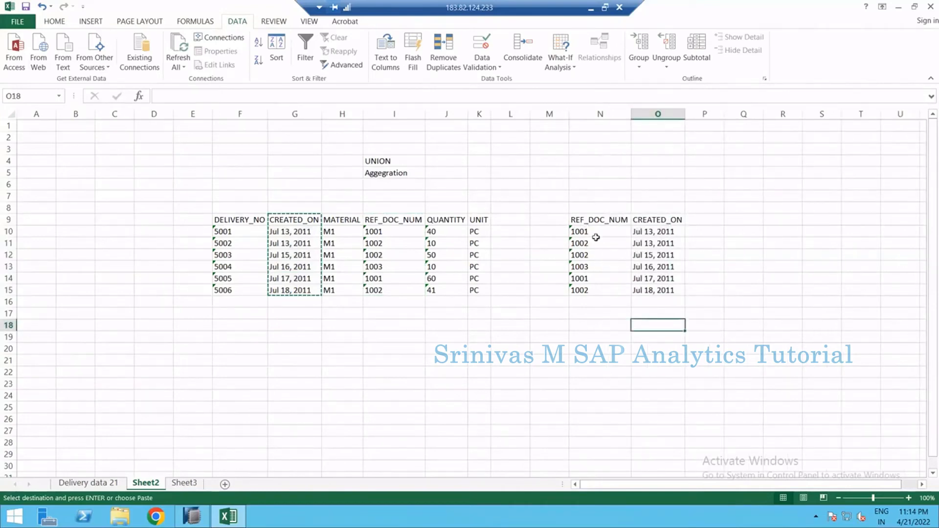
# Sort the copied REF_DOC_NUM and CREATED_ON rows in ascending order
pyautogui.moveTo(592, 234); pyautogui.dragTo(644, 290)
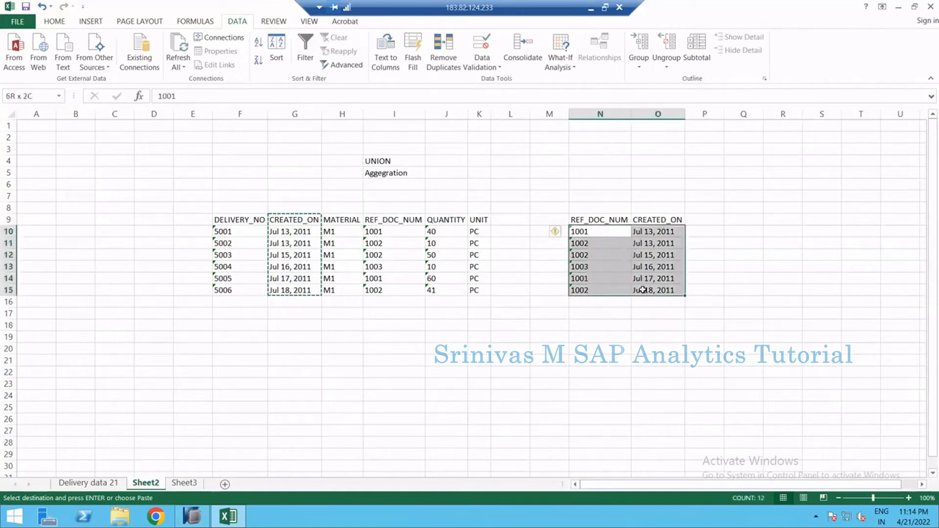
pyautogui.click(258, 43)
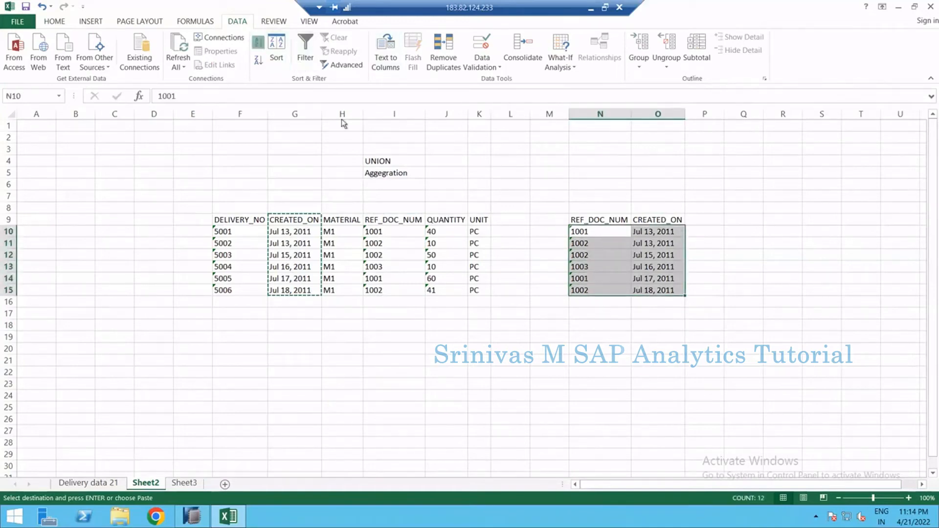
pyautogui.click(615, 267)
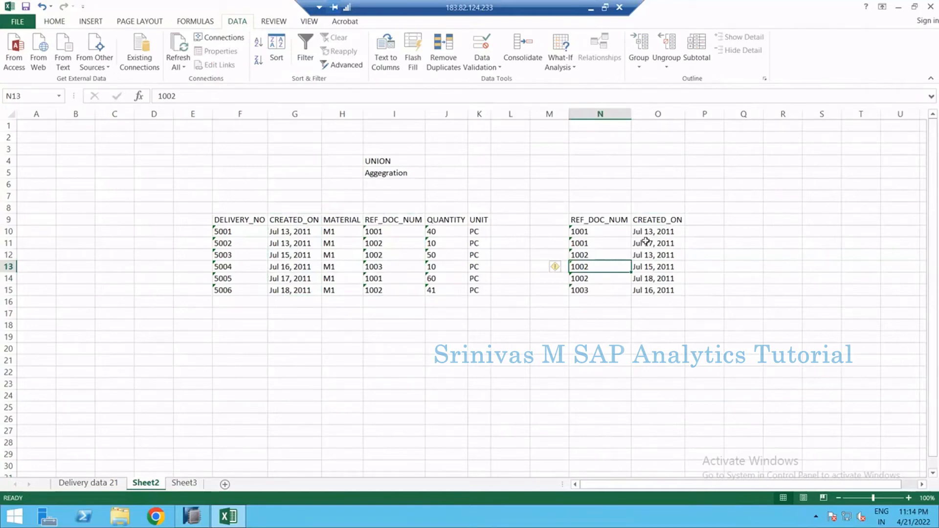
# Label the cell above the copied columns as Aggregation
pyautogui.moveTo(656, 231); pyautogui.dragTo(655, 244)
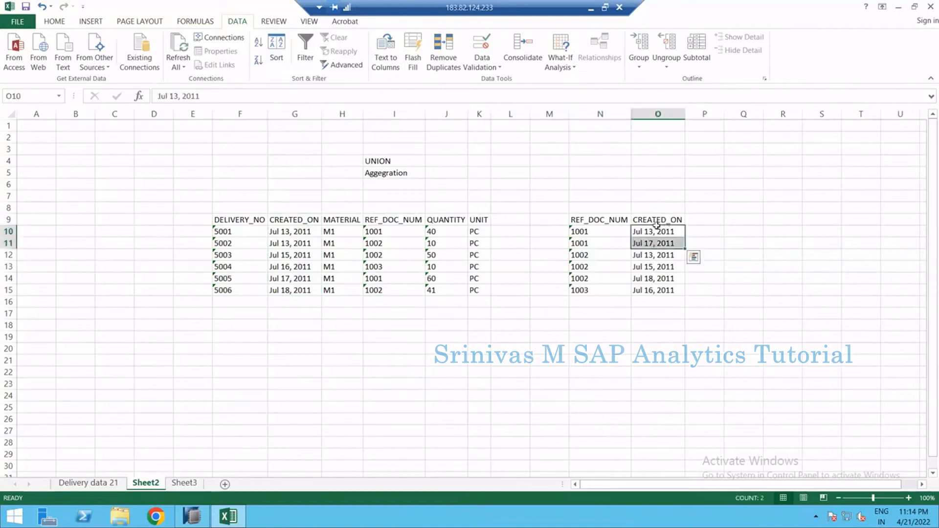
pyautogui.click(659, 218)
pyautogui.click(662, 241)
pyautogui.click(661, 233)
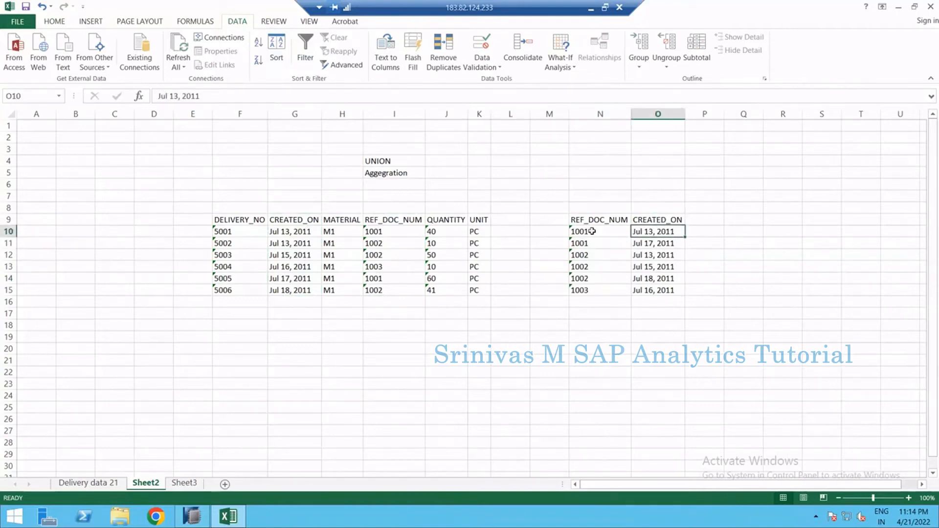
pyautogui.click(662, 208)
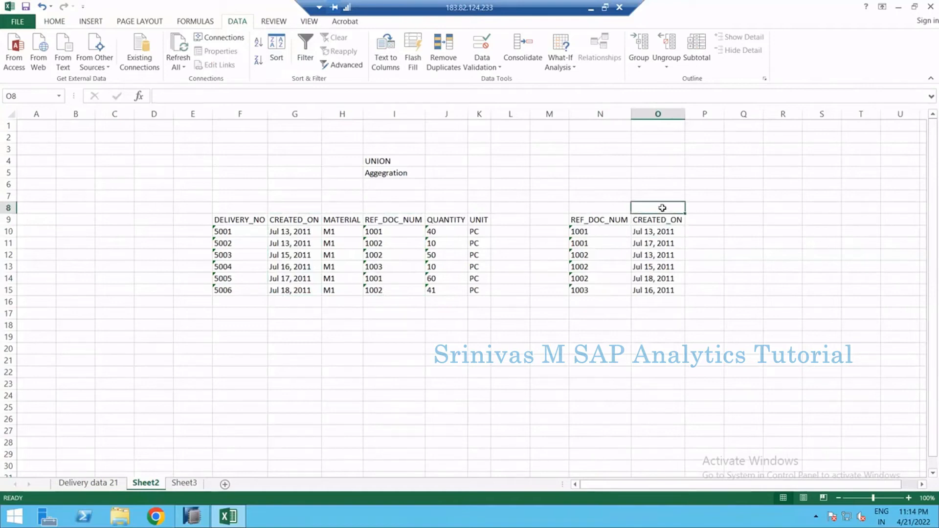
pyautogui.write('Aggreg')
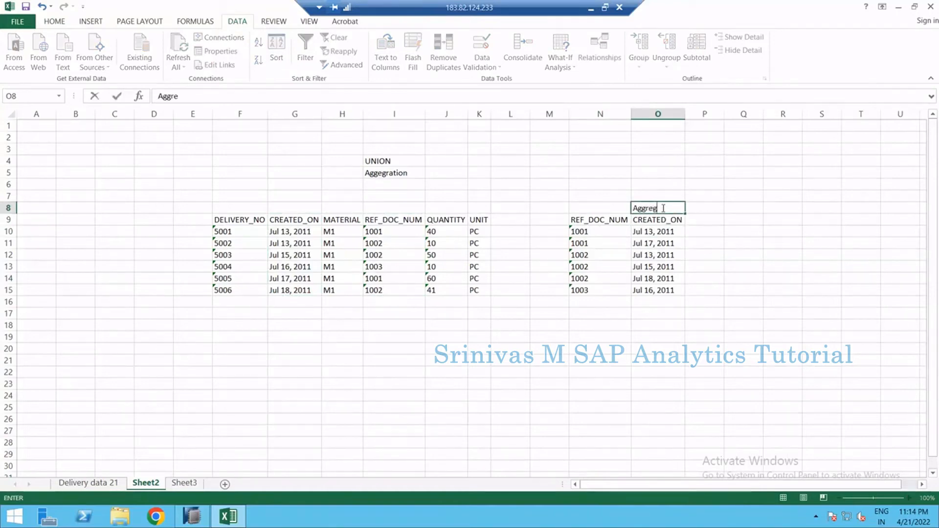
pyautogui.write('ation')
pyautogui.press('Return')
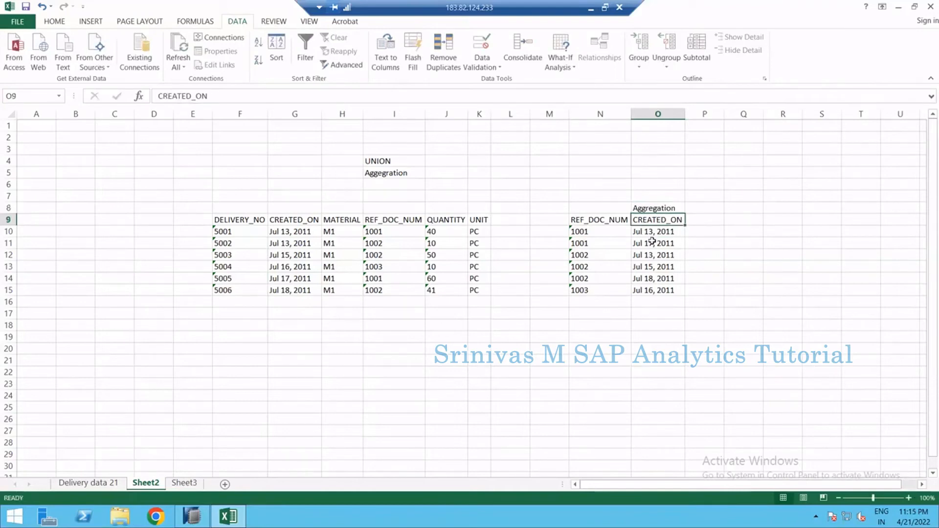
# Label the cells above the copied columns CHAR for REF_DOC_NUM and KYF for CREATED_ON
pyautogui.moveTo(655, 232); pyautogui.dragTo(592, 239)
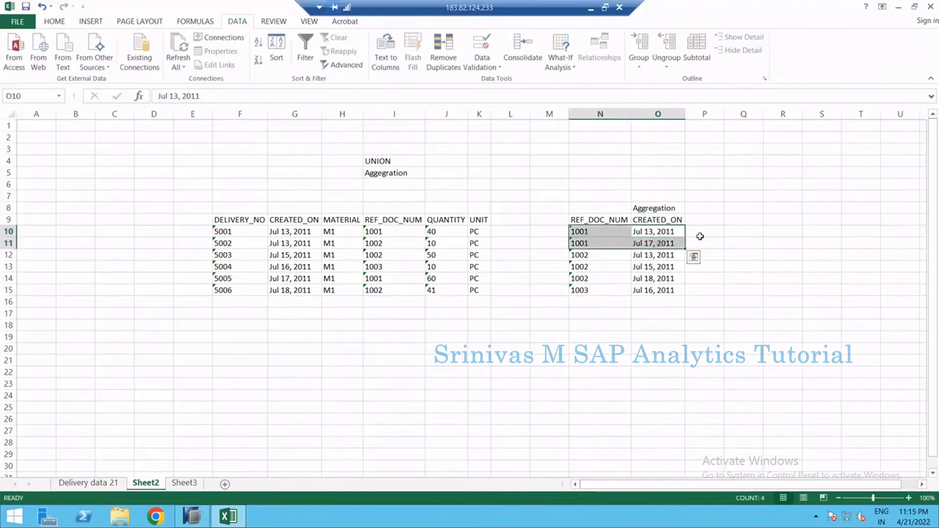
pyautogui.click(701, 236)
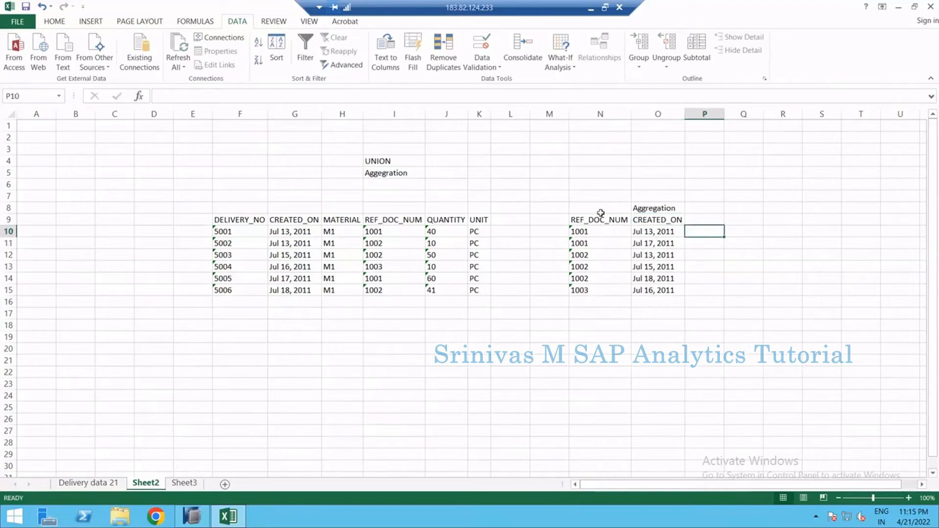
pyautogui.click(597, 198)
pyautogui.write('CHAR')
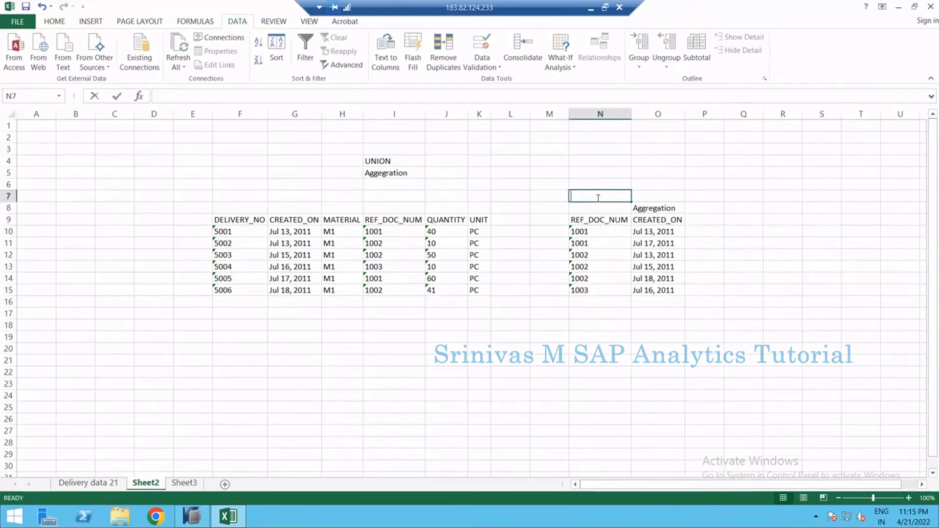
pyautogui.press('Tab')
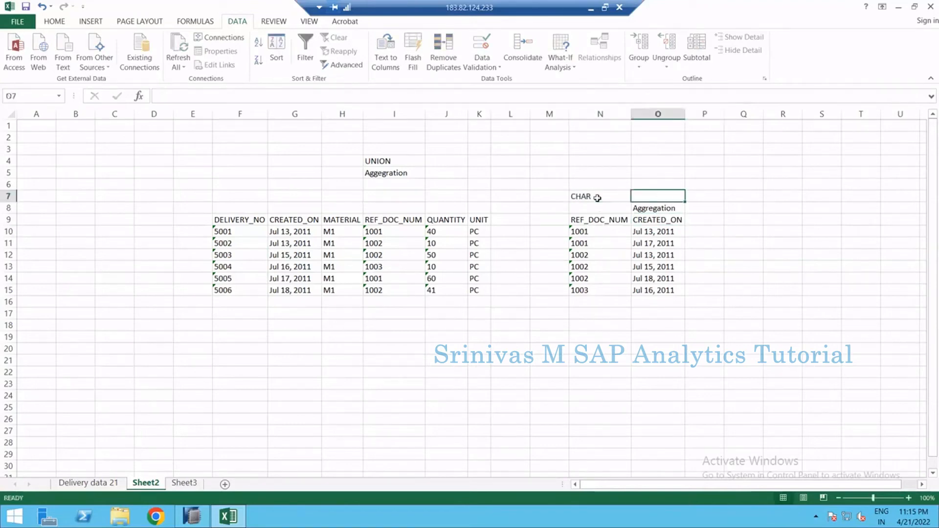
pyautogui.write('KYF')
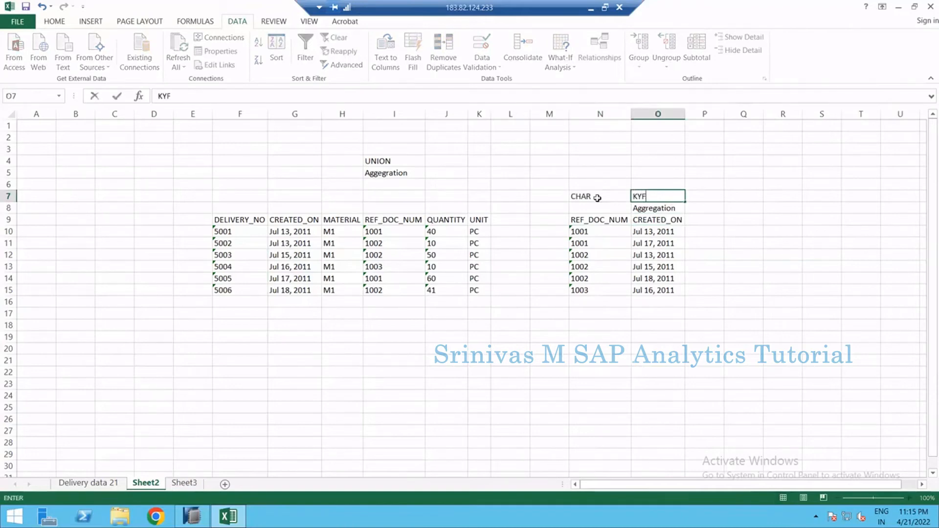
pyautogui.press('Return')
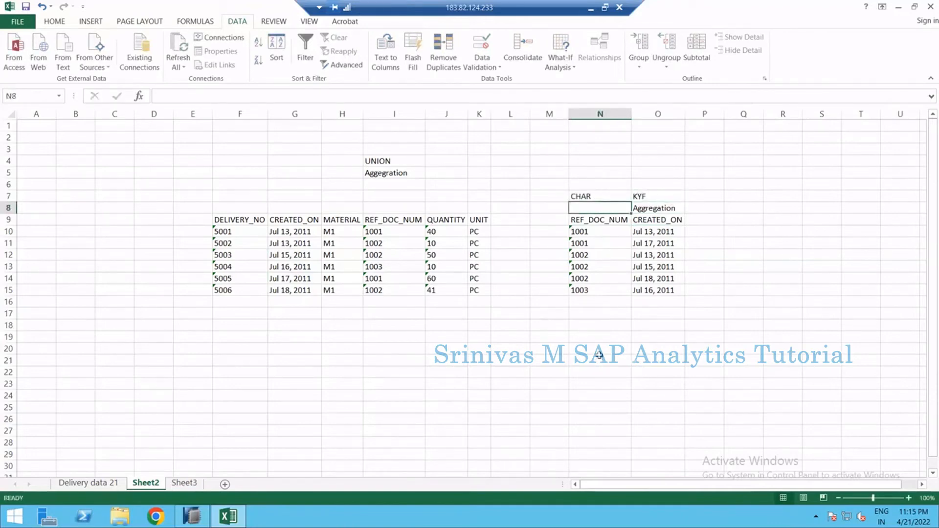
# Build a small example table titled table with rows 1001 / 100 and 1001 / 50 below the data
pyautogui.click(598, 338)
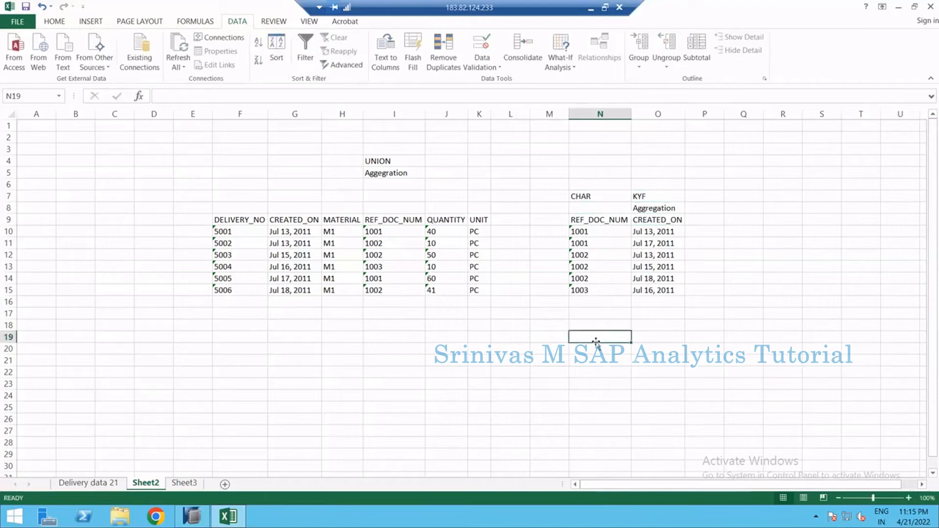
pyautogui.write('table')
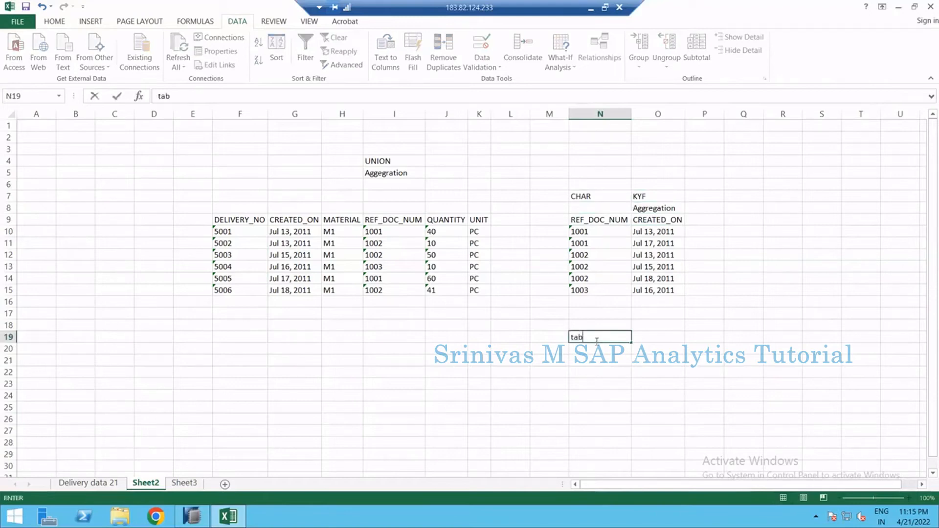
pyautogui.press('Return')
pyautogui.write('1001')
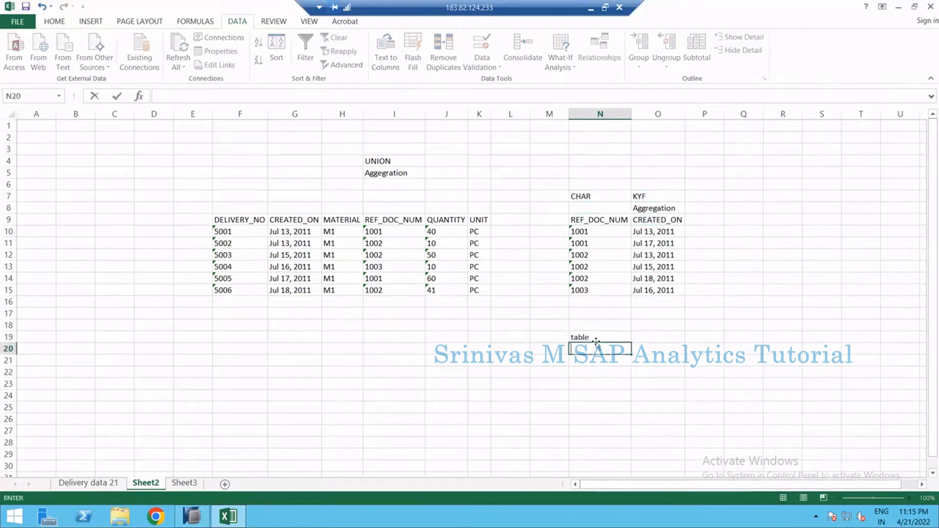
pyautogui.press('Tab')
pyautogui.write('10')
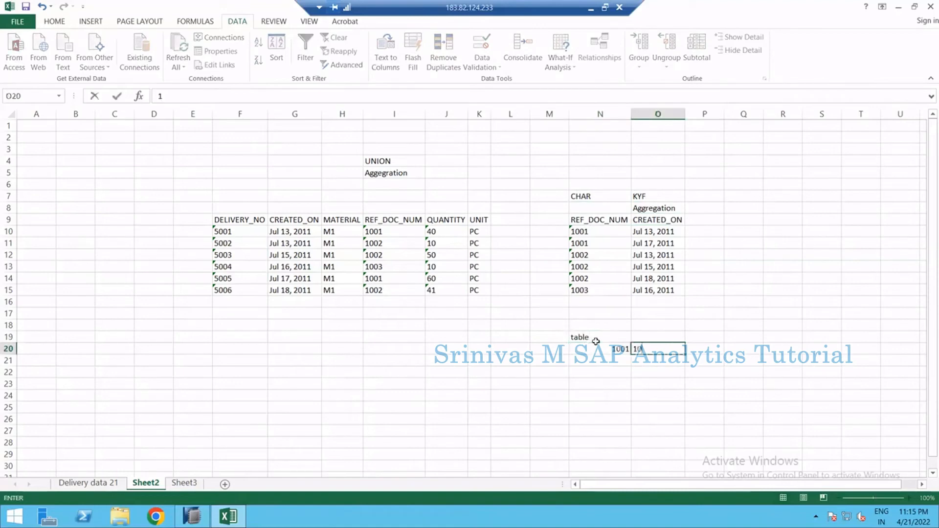
pyautogui.press('Return')
pyautogui.write('1001')
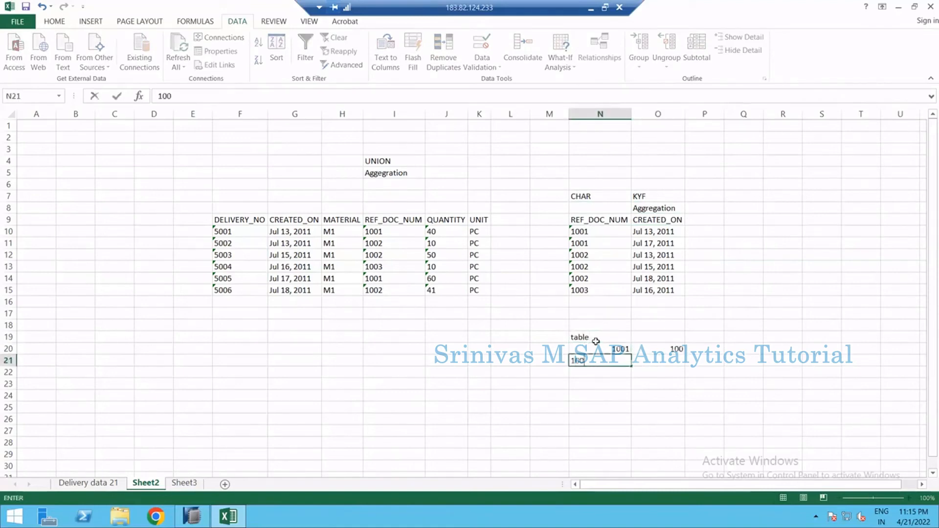
pyautogui.press('Tab')
pyautogui.write('2')
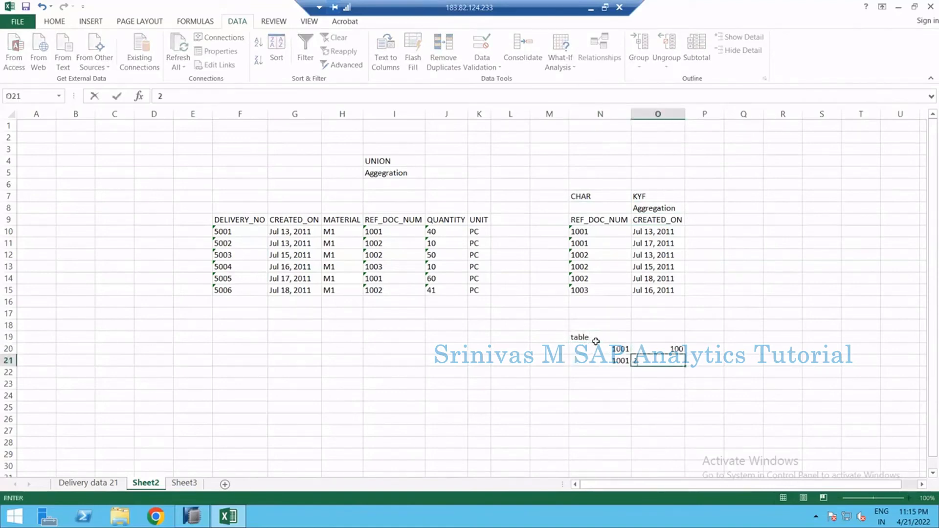
pyautogui.write('0')
pyautogui.press('Return')
pyautogui.press('Up')
pyautogui.press('Up')
pyautogui.press('Up')
pyautogui.press('Up')
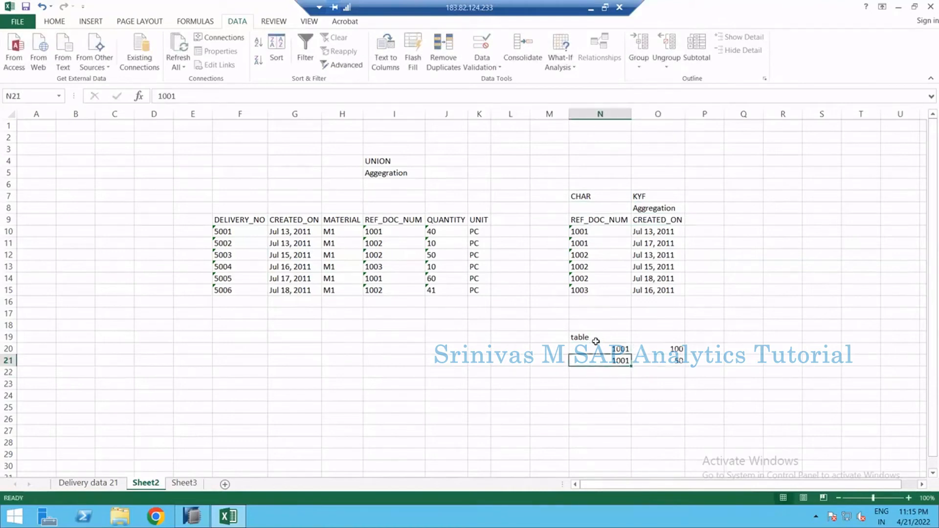
# Add CHAR and KYF headers above the example table and label its second column Quanity
pyautogui.write('CHAR')
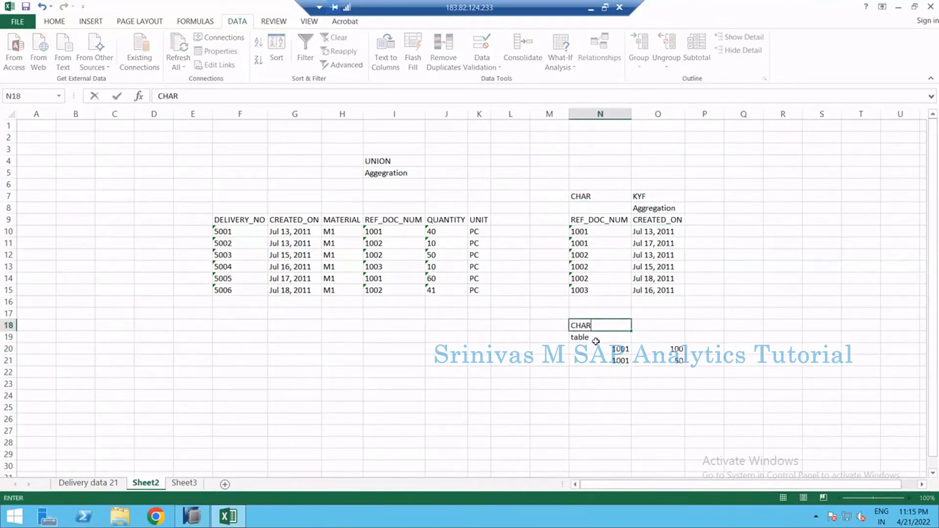
pyautogui.press('Tab')
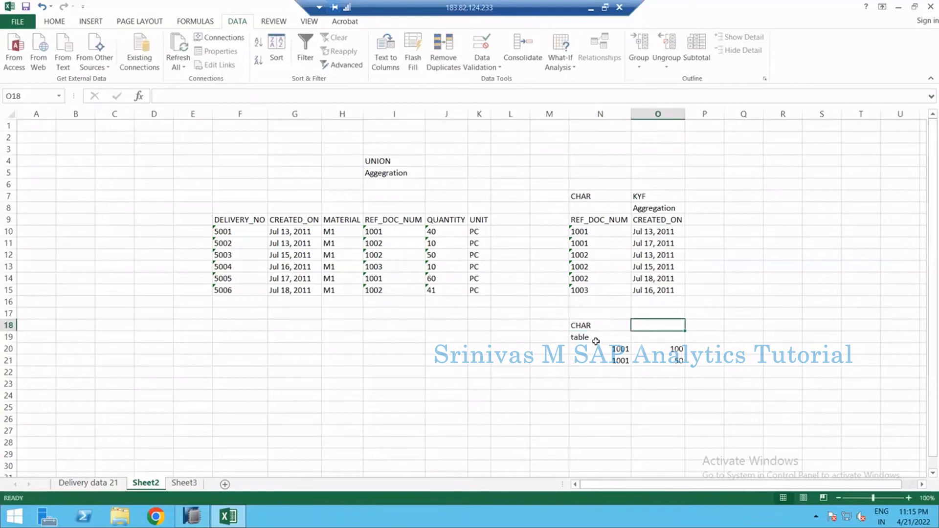
pyautogui.press('Down')
pyautogui.write('Quanit')
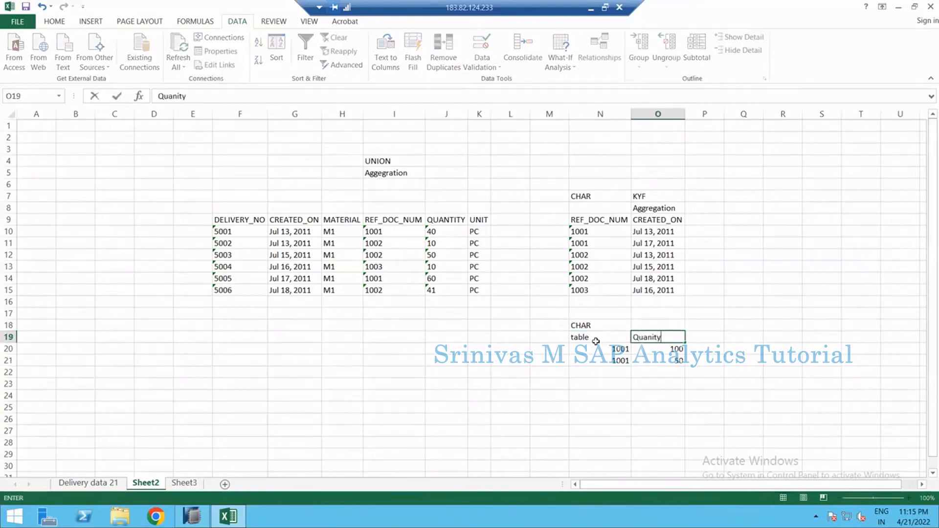
pyautogui.press('Up')
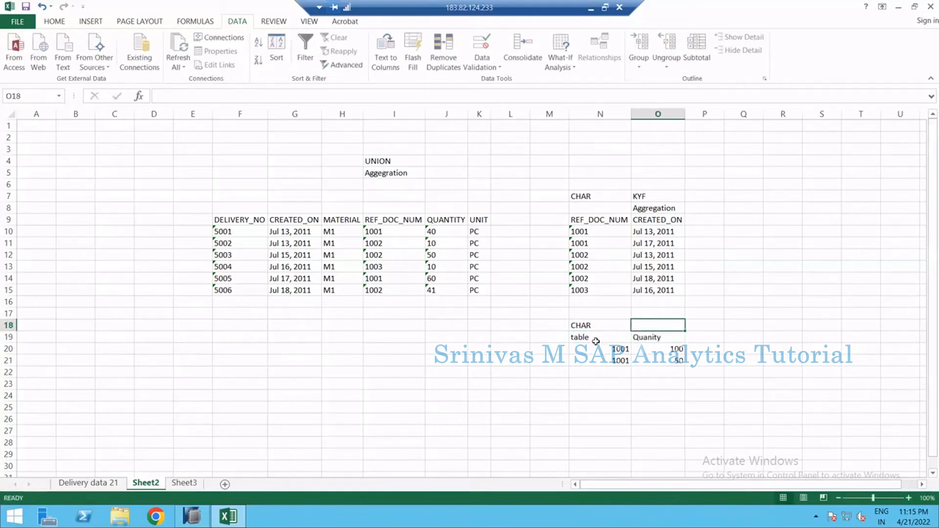
pyautogui.write('15')
pyautogui.write('K')
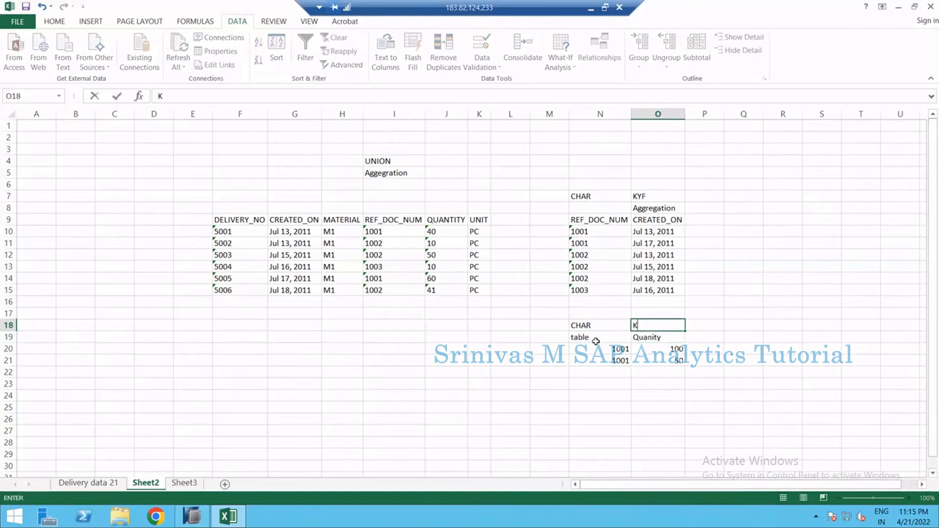
pyautogui.write('YF')
pyautogui.press('Return')
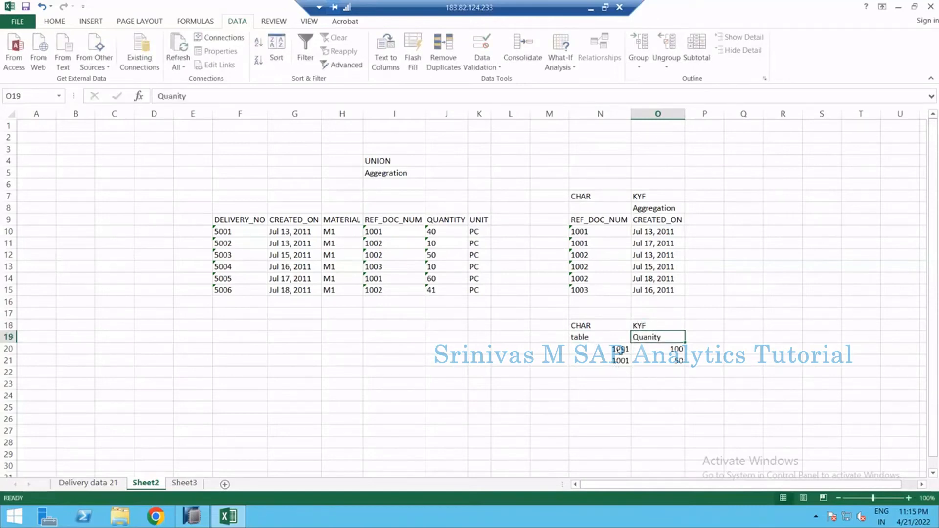
pyautogui.moveTo(618, 348); pyautogui.dragTo(619, 360)
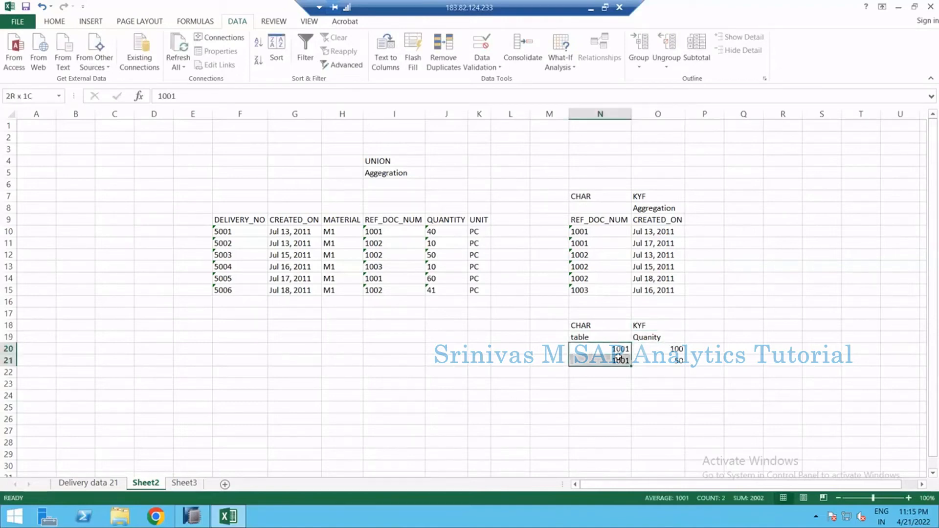
pyautogui.click(618, 350)
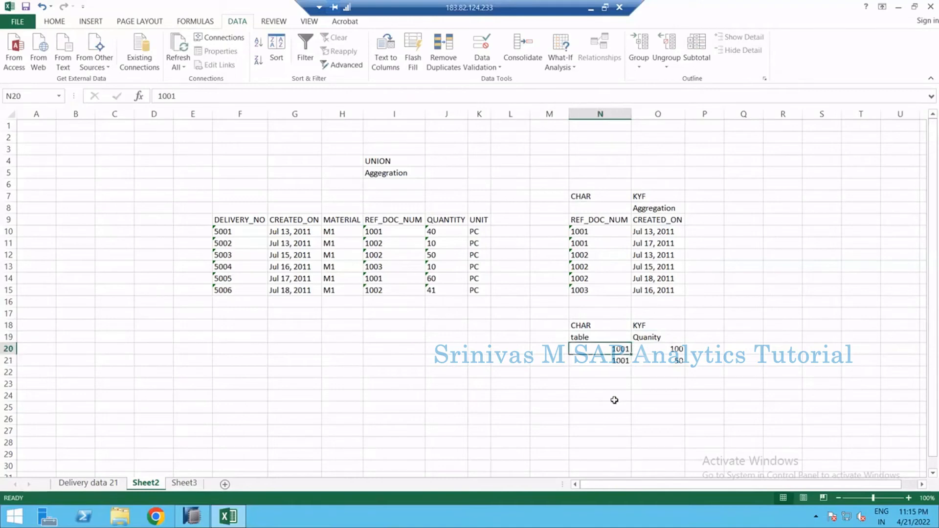
pyautogui.click(617, 396)
pyautogui.write('100')
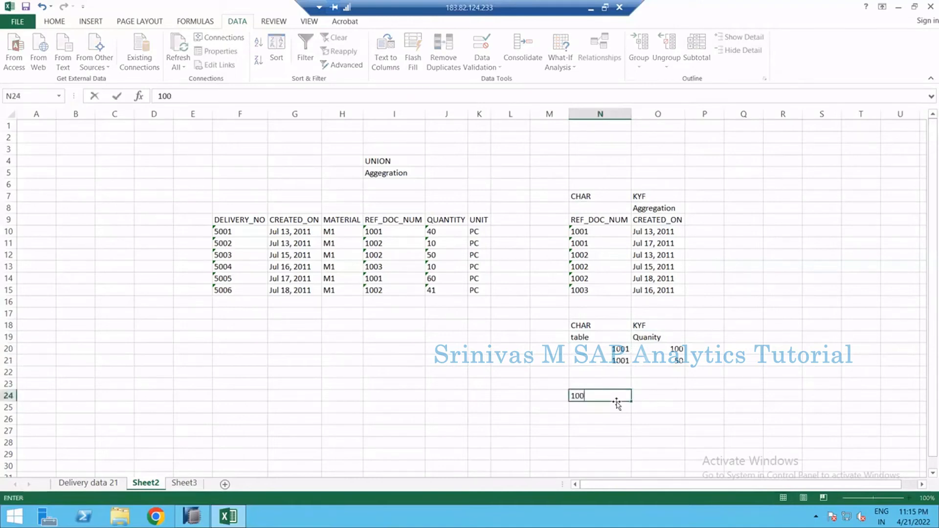
pyautogui.write('1150')
pyautogui.press('Return')
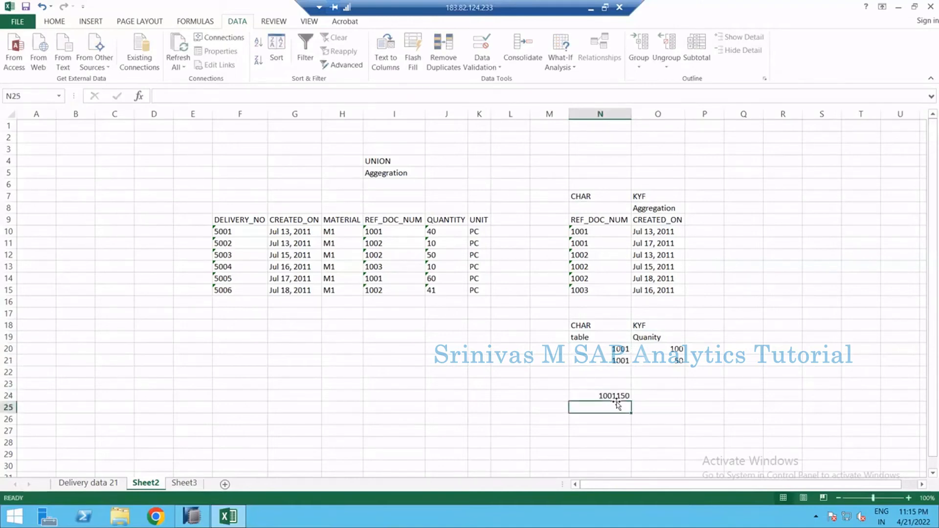
# Enter the aggregated result row 1001 with 150 beneath the example table
pyautogui.click(617, 400)
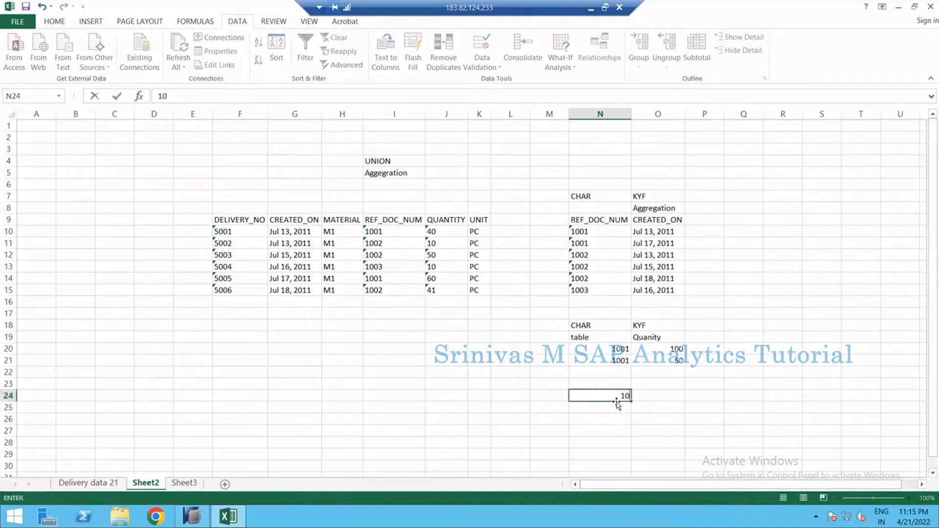
pyautogui.write('1001')
pyautogui.press('Tab')
pyautogui.write('1')
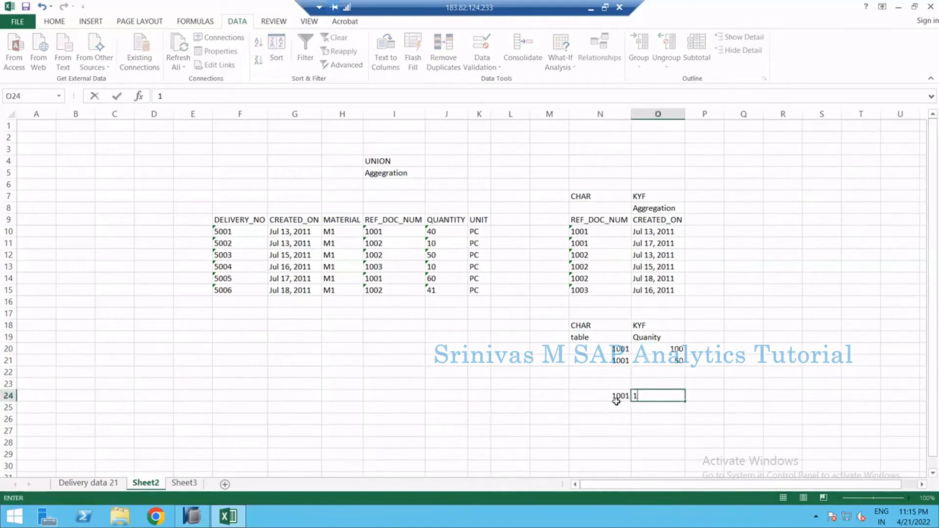
pyautogui.write('50')
pyautogui.press('Return')
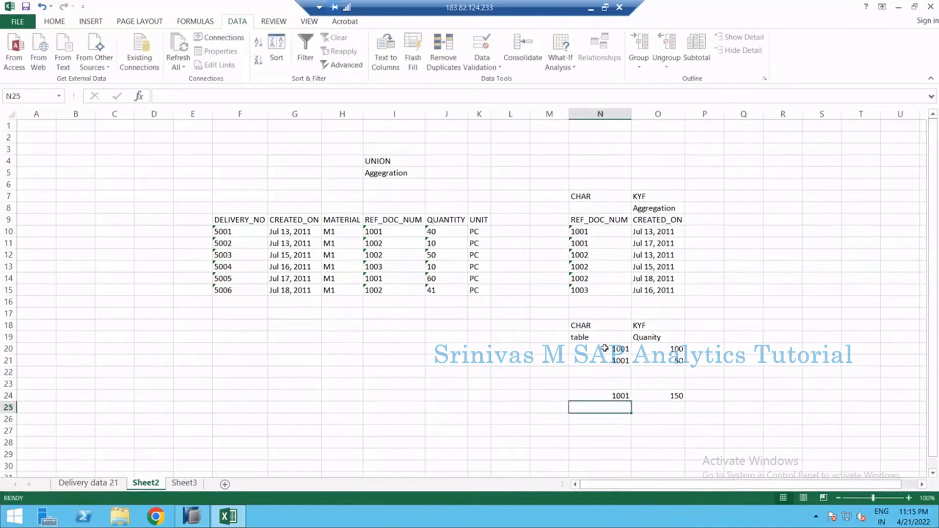
# Review the example rows, the aggregated result and the CHAR and KYF labels on the copied columns
pyautogui.moveTo(607, 349)
pyautogui.mouseDown()
pyautogui.moveTo(636, 356)
pyautogui.moveTo(612, 353)
pyautogui.moveTo(613, 363)
pyautogui.mouseUp()
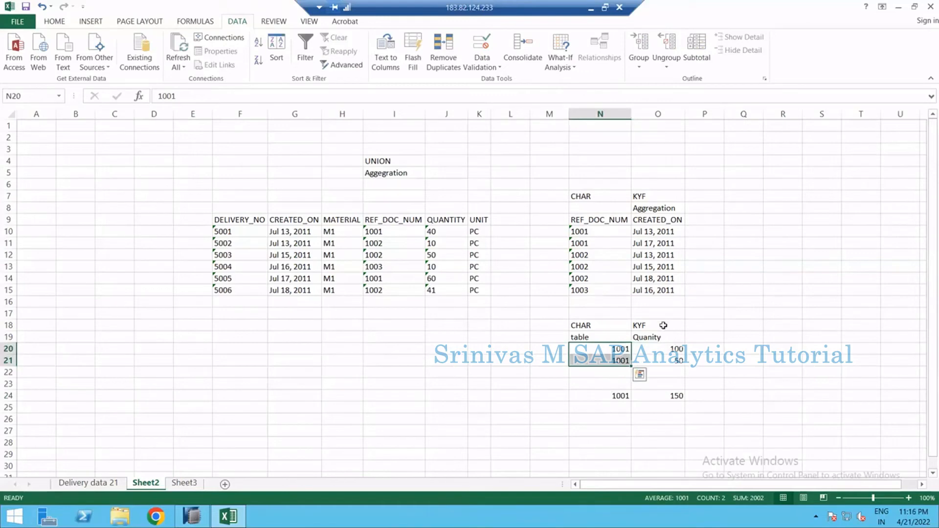
pyautogui.moveTo(663, 324); pyautogui.dragTo(661, 373)
pyautogui.moveTo(612, 397); pyautogui.dragTo(662, 397)
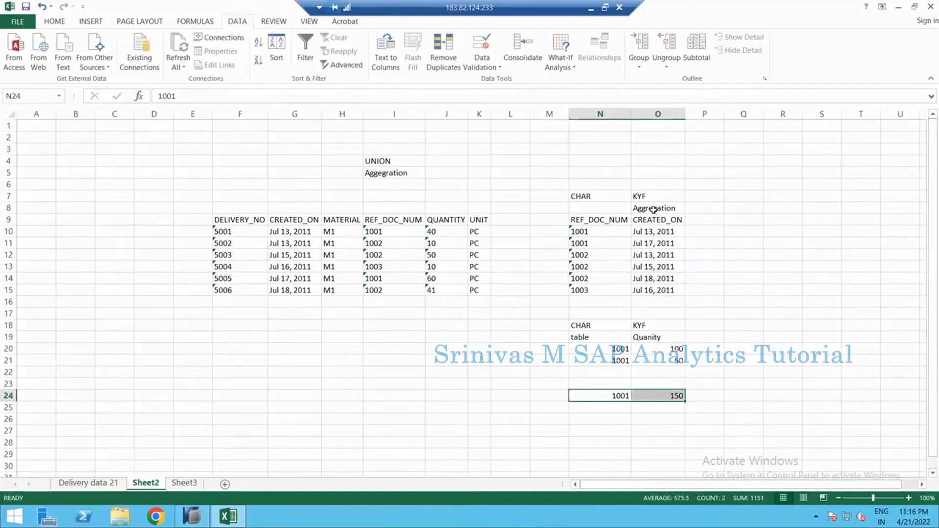
pyautogui.click(654, 210)
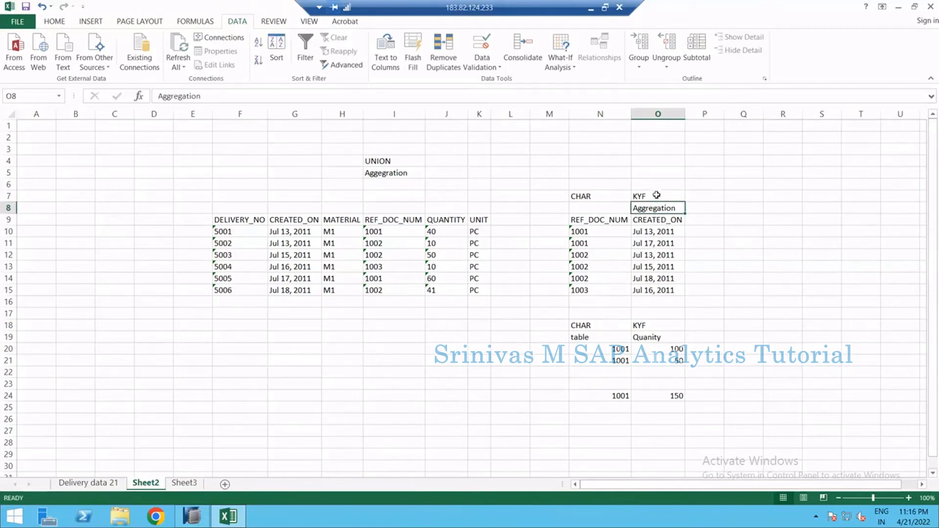
pyautogui.moveTo(657, 195); pyautogui.dragTo(659, 294)
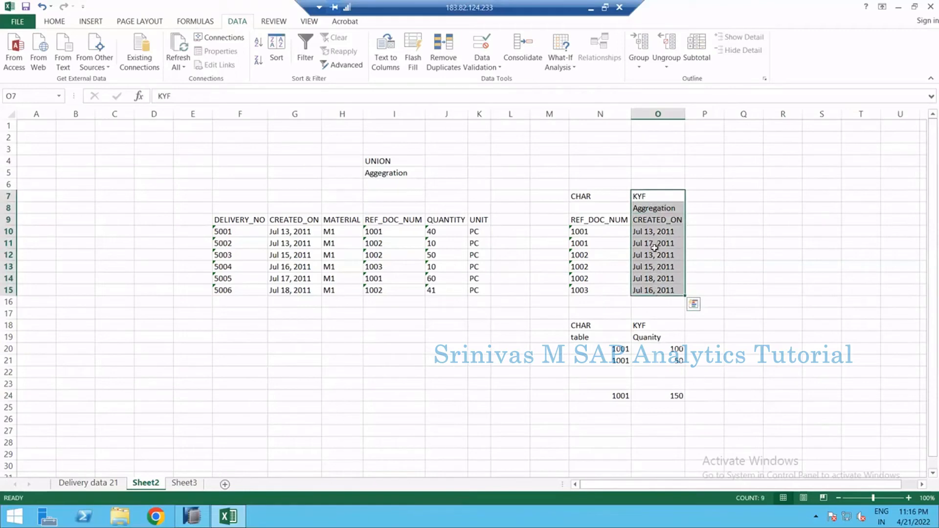
pyautogui.click(598, 192)
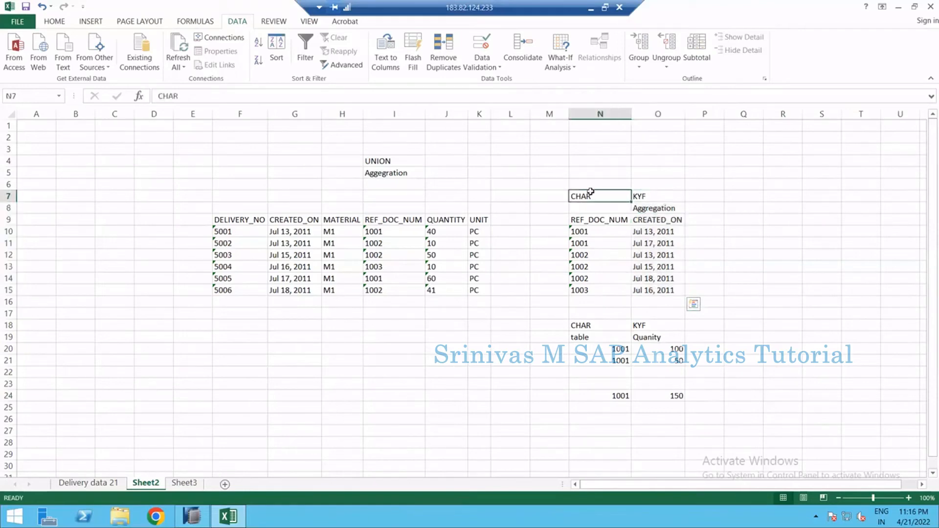
pyautogui.moveTo(547, 195); pyautogui.dragTo(599, 198)
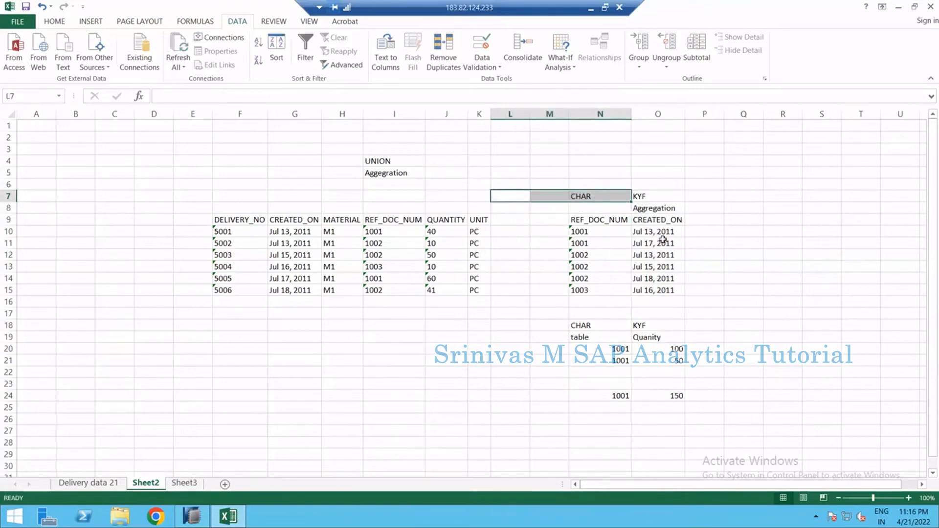
pyautogui.moveTo(663, 236); pyautogui.dragTo(672, 242)
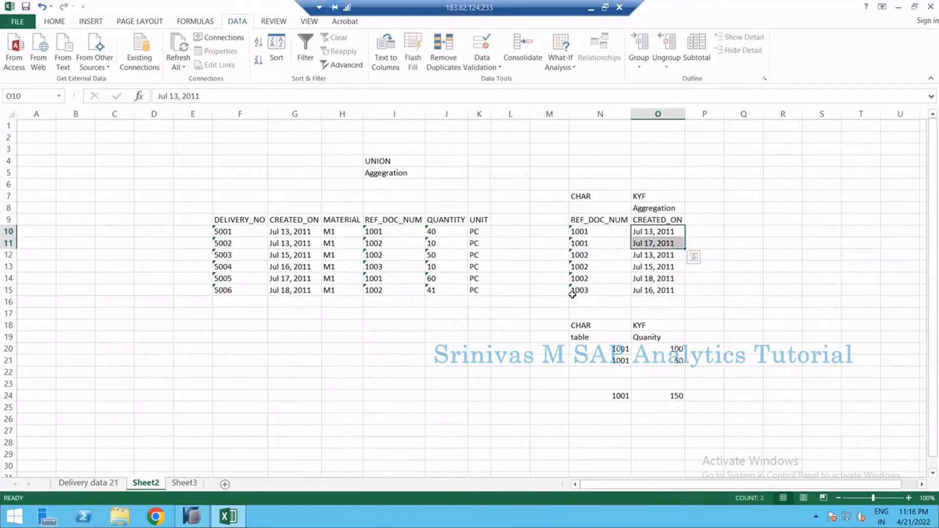
pyautogui.click(656, 232)
# Switch to SAP HANA Studio and open the CV_SALES_REPORT calculation view editor
pyautogui.hotkey('alt', 'Tab')
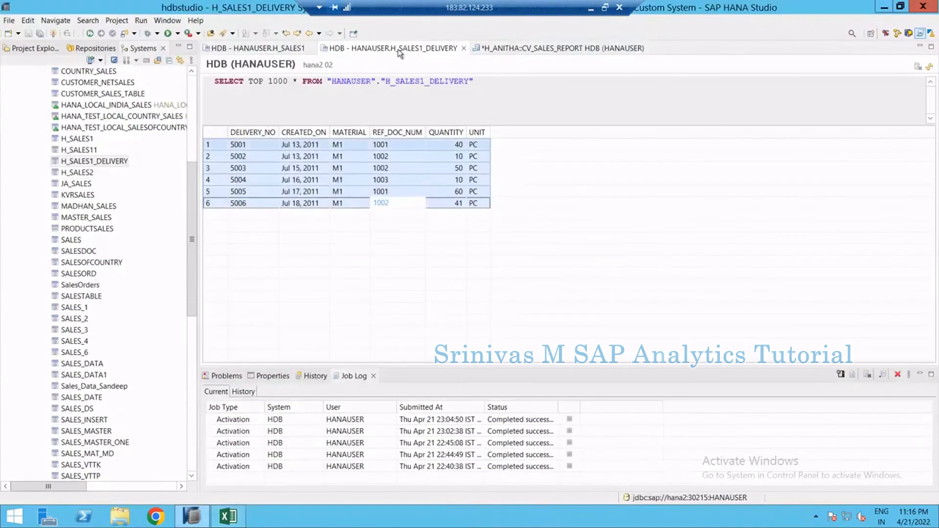
pyautogui.click(504, 47)
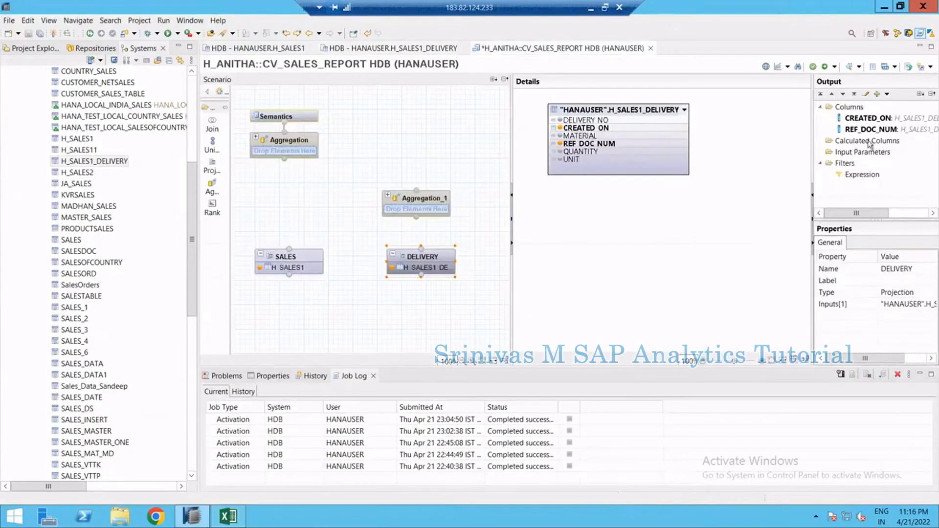
pyautogui.moveTo(452, 259)
pyautogui.moveTo(465, 253); pyautogui.dragTo(430, 201)
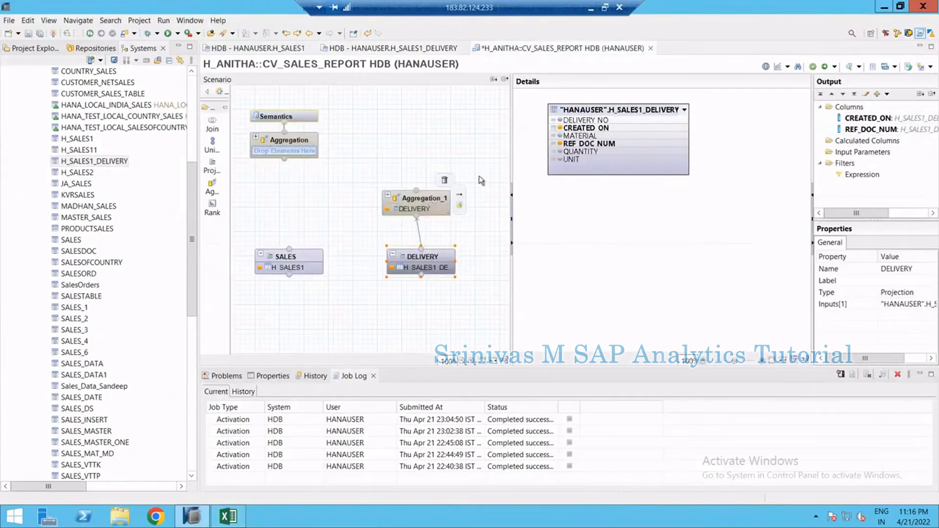
pyautogui.rightClick(588, 107)
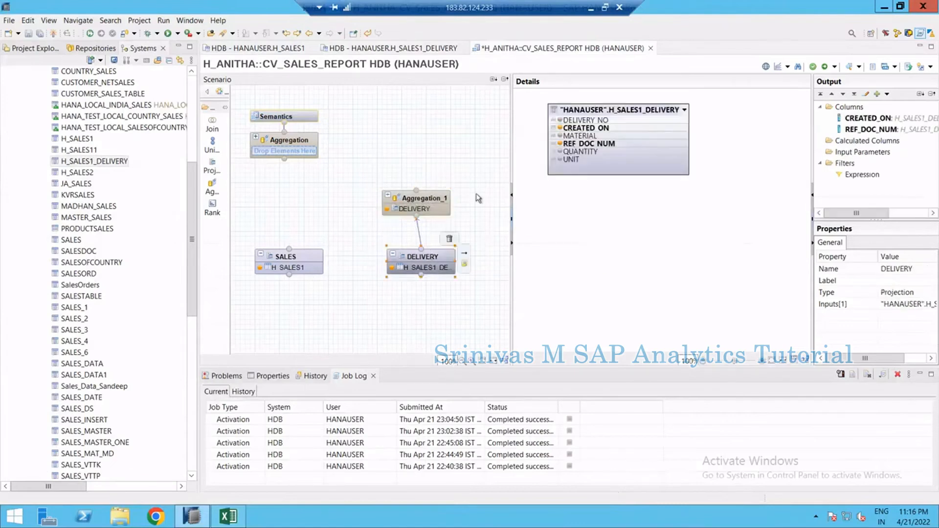
pyautogui.click(433, 256)
pyautogui.click(417, 228)
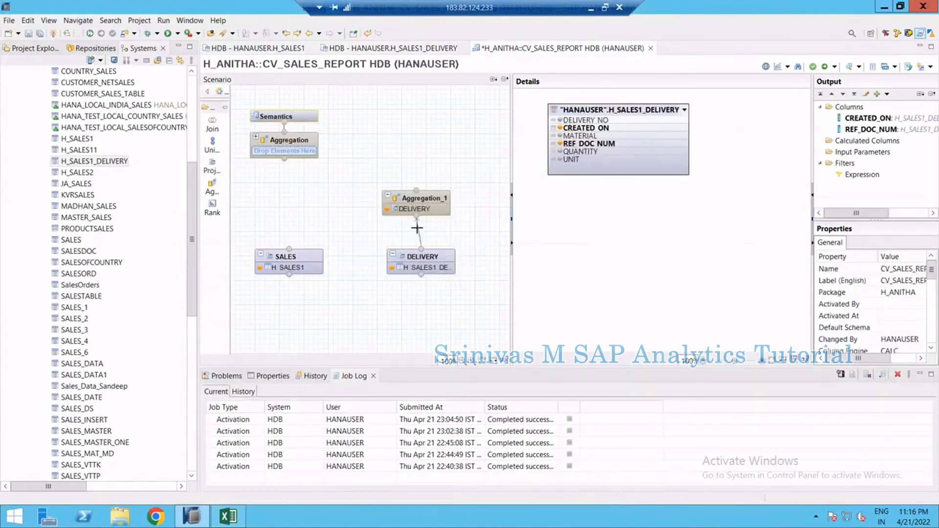
pyautogui.click(419, 233)
pyautogui.rightClick(419, 232)
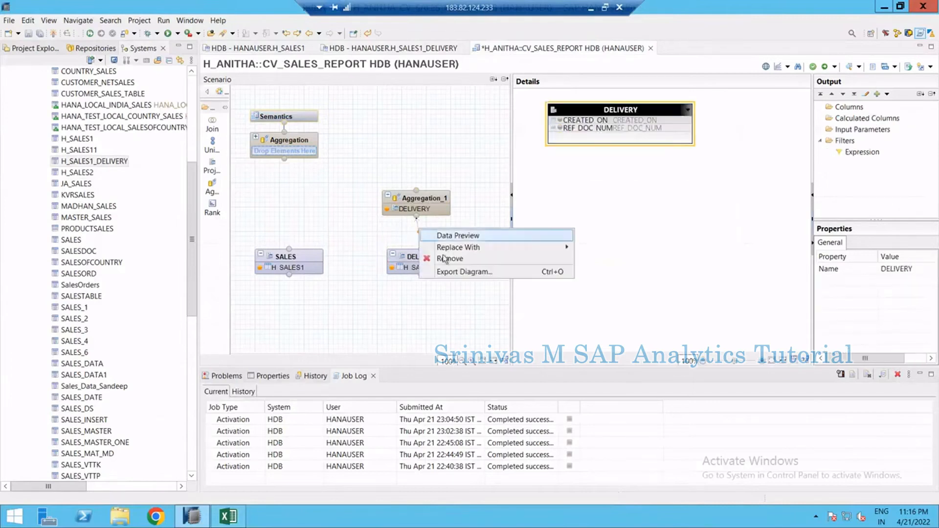
pyautogui.click(494, 257)
pyautogui.click(527, 263)
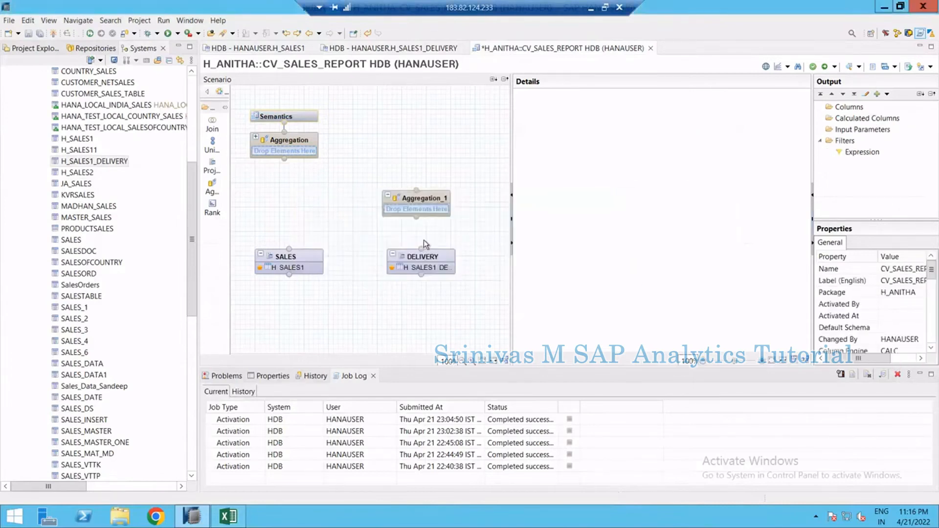
# Move REF_DOC_NUM above CREATED_ON in the DELIVERY projection's output columns
pyautogui.click(443, 260)
pyautogui.click(863, 133)
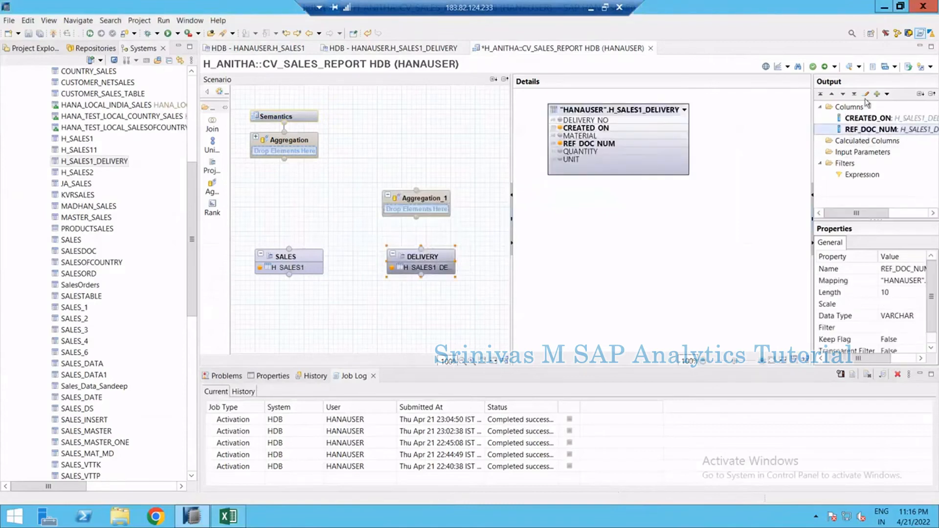
pyautogui.click(832, 94)
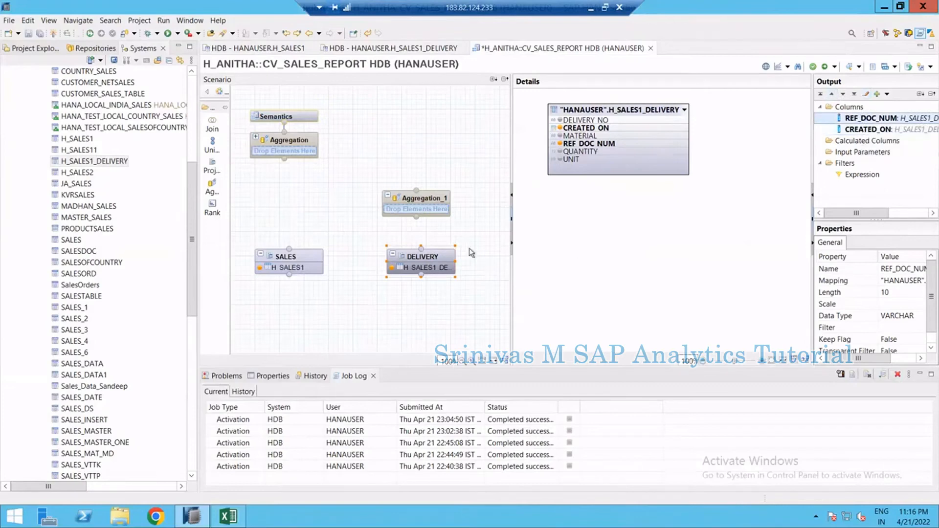
# Connect the DELIVERY projection to Aggregation_1 and add all its columns to the output
pyautogui.moveTo(422, 246); pyautogui.dragTo(427, 202)
pyautogui.click(427, 202)
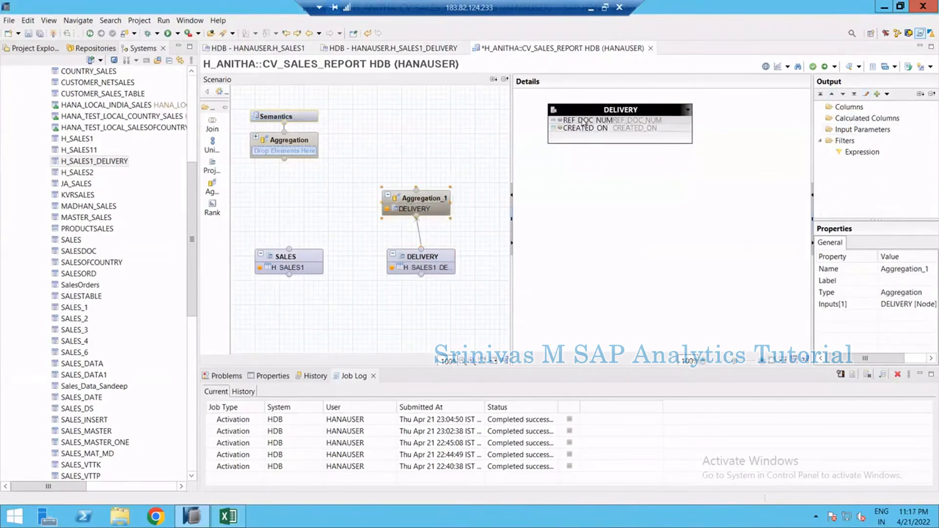
pyautogui.rightClick(594, 110)
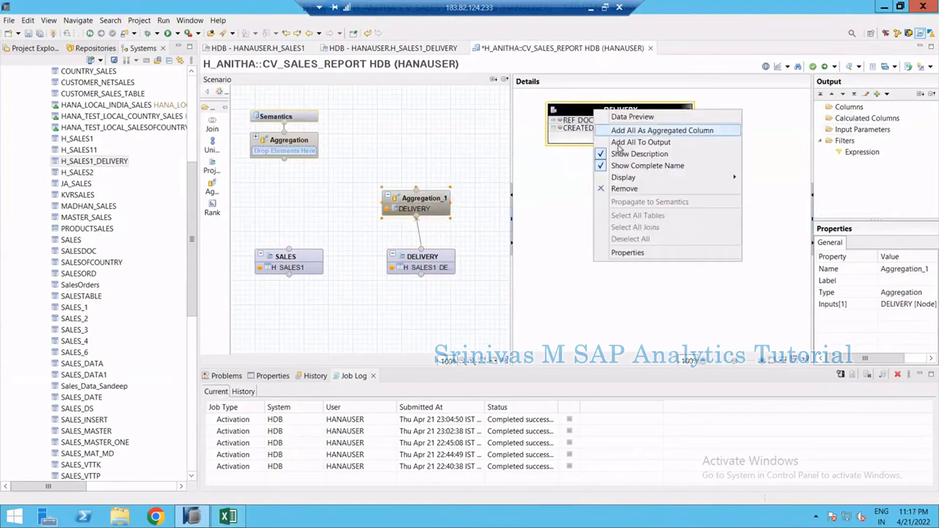
pyautogui.click(631, 141)
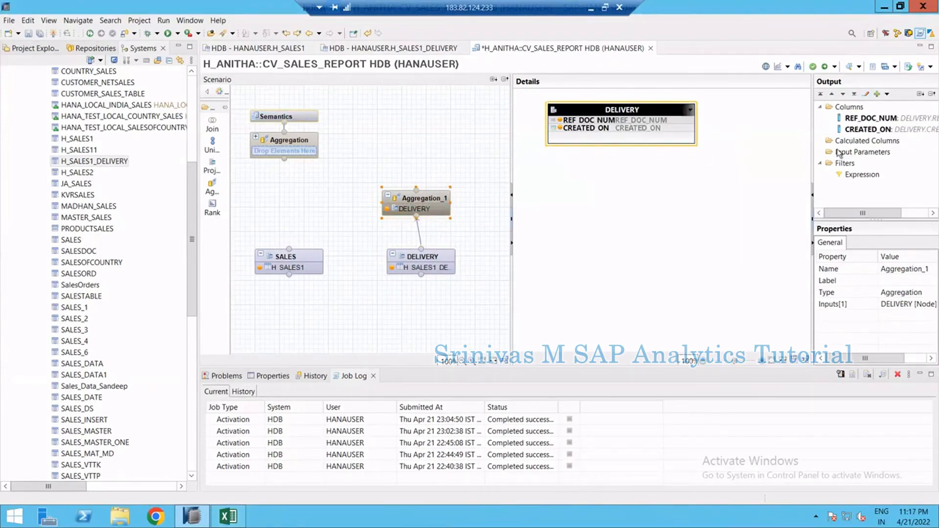
# Convert CREATED_ON in Aggregation_1 into an aggregated column and set its engine aggregation to Max
pyautogui.rightClick(860, 132)
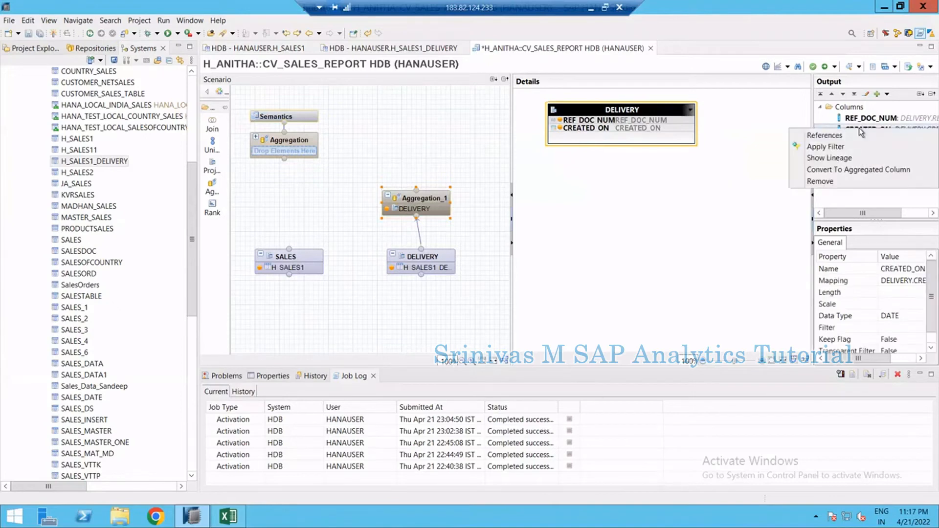
pyautogui.click(861, 170)
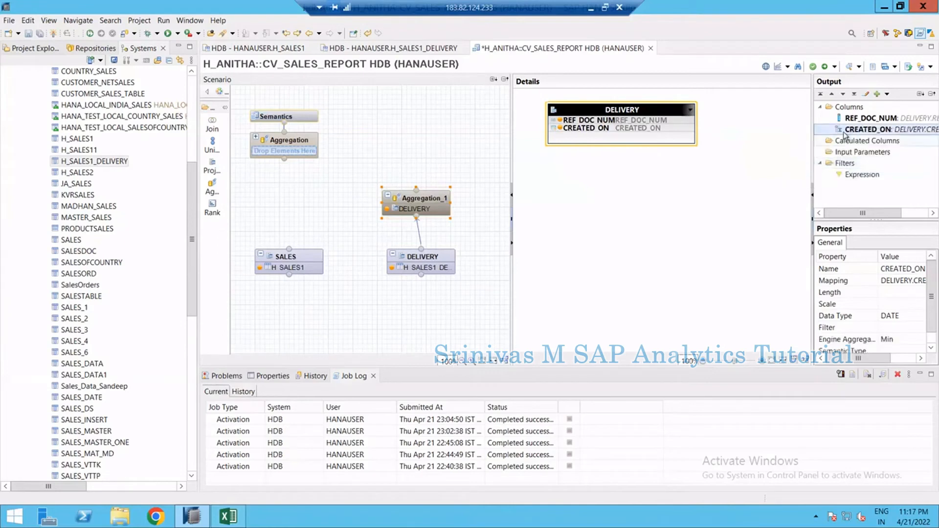
pyautogui.click(919, 375)
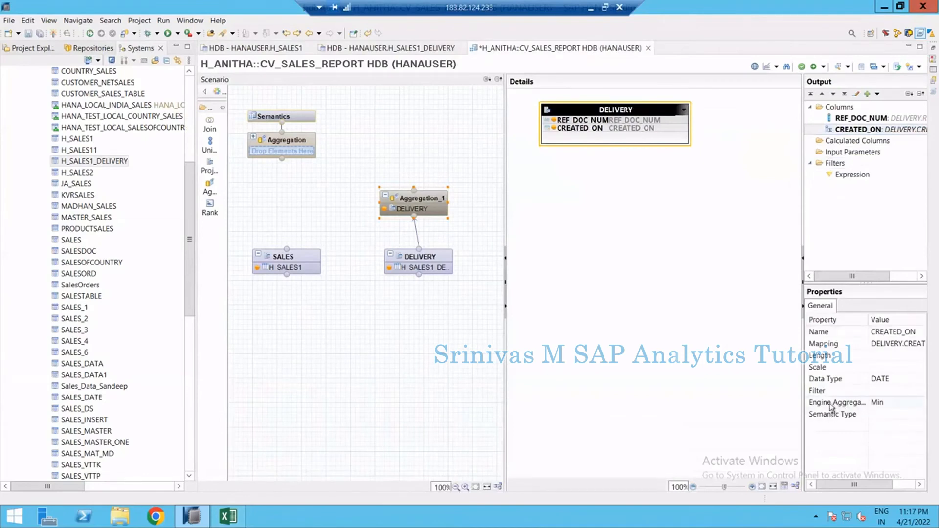
pyautogui.click(912, 405)
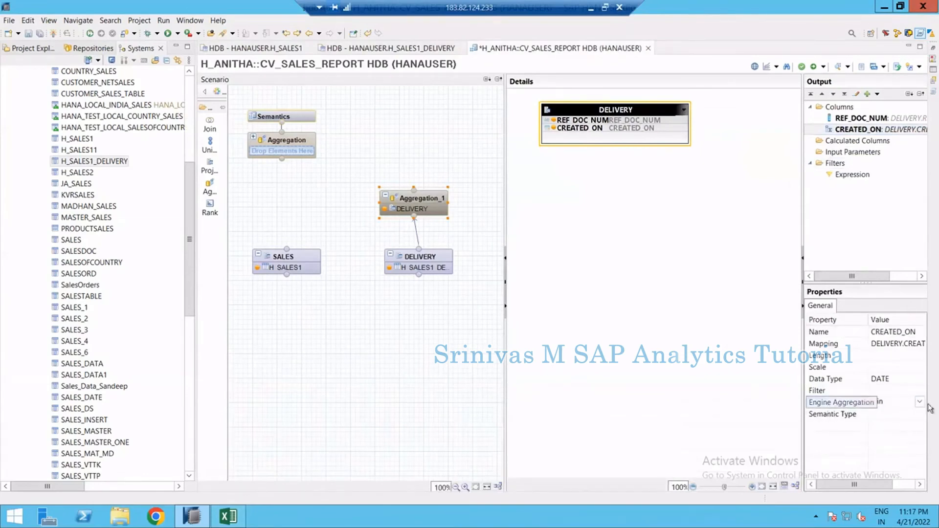
pyautogui.click(920, 403)
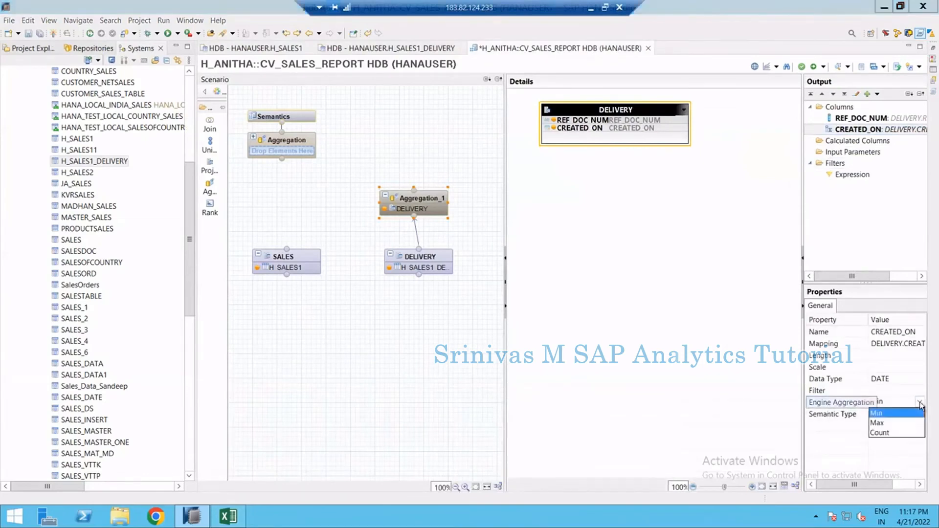
pyautogui.click(878, 424)
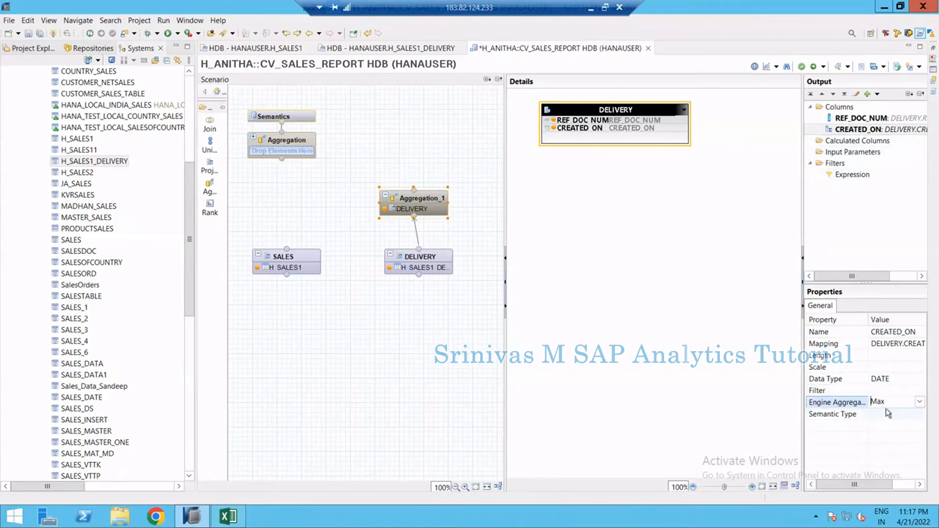
pyautogui.click(848, 122)
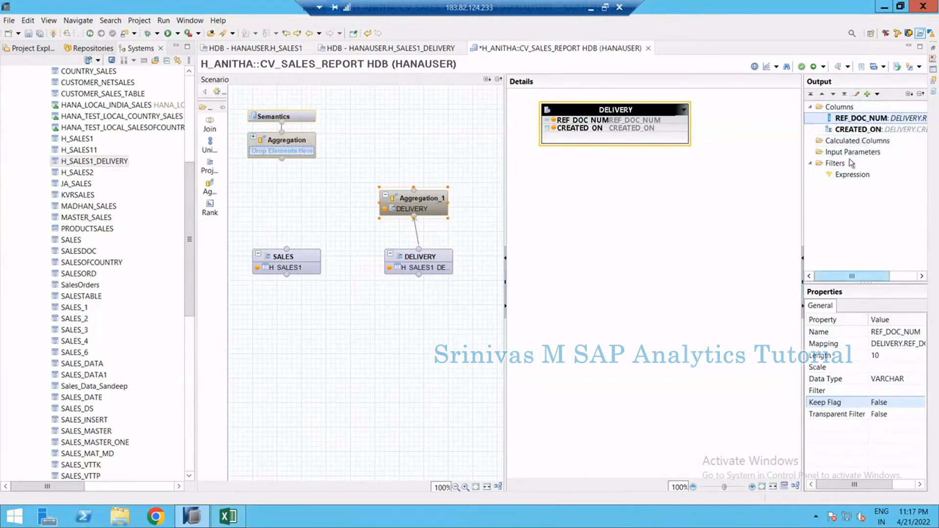
pyautogui.click(844, 130)
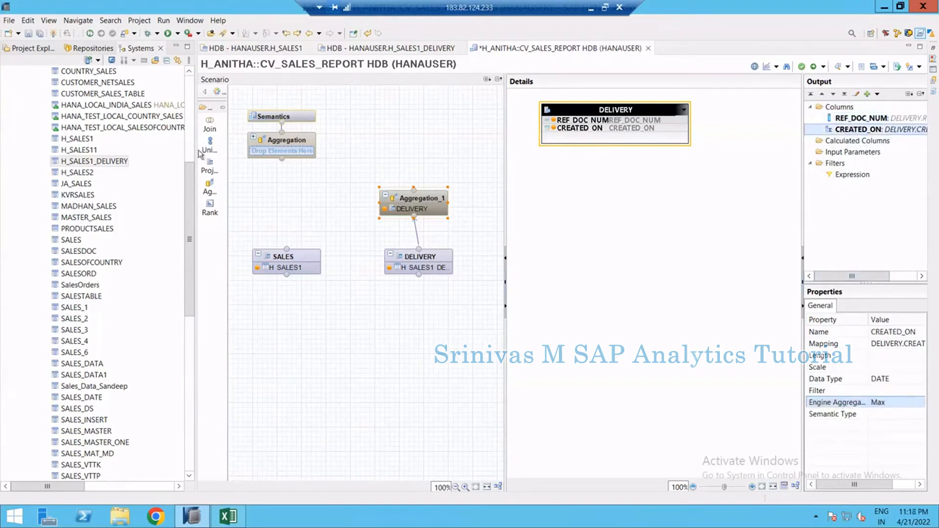
# Add a Join node fed by the SALES projection and add all SALES columns to its output
pyautogui.moveTo(210, 125); pyautogui.dragTo(300, 186)
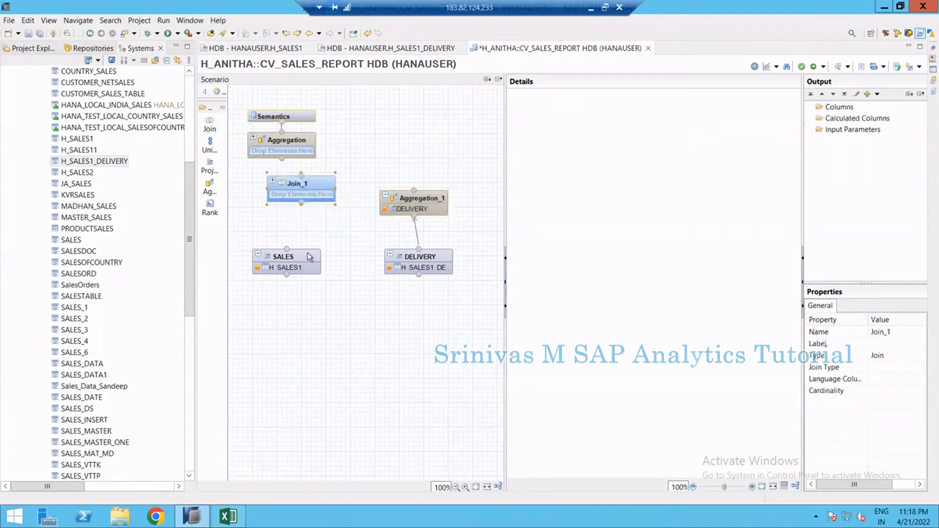
pyautogui.moveTo(331, 251); pyautogui.dragTo(315, 187)
pyautogui.click(312, 183)
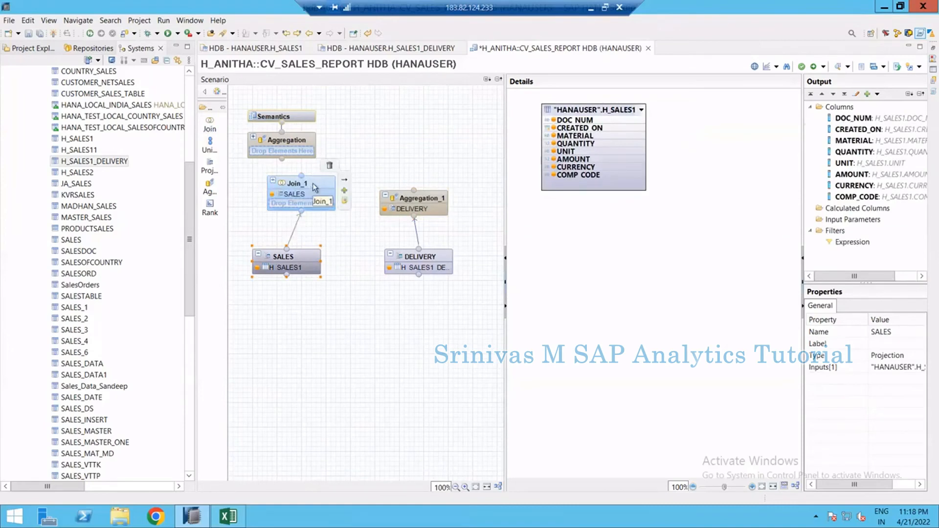
pyautogui.rightClick(576, 106)
pyautogui.click(618, 124)
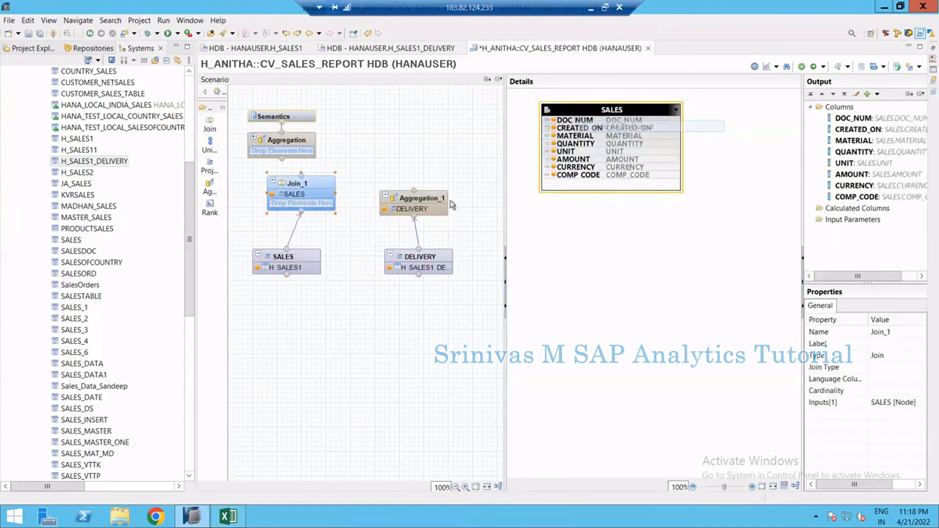
# Connect Aggregation_1 to Join_1 and join SALES DOC_NUM to the aggregation's REF_DOC_NUM
pyautogui.click(433, 198)
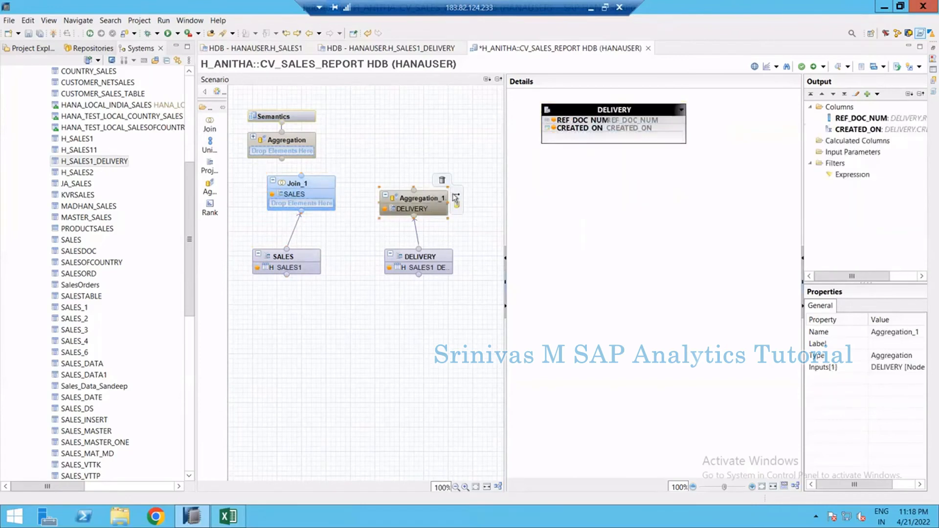
pyautogui.moveTo(458, 196); pyautogui.dragTo(303, 202)
pyautogui.click(311, 185)
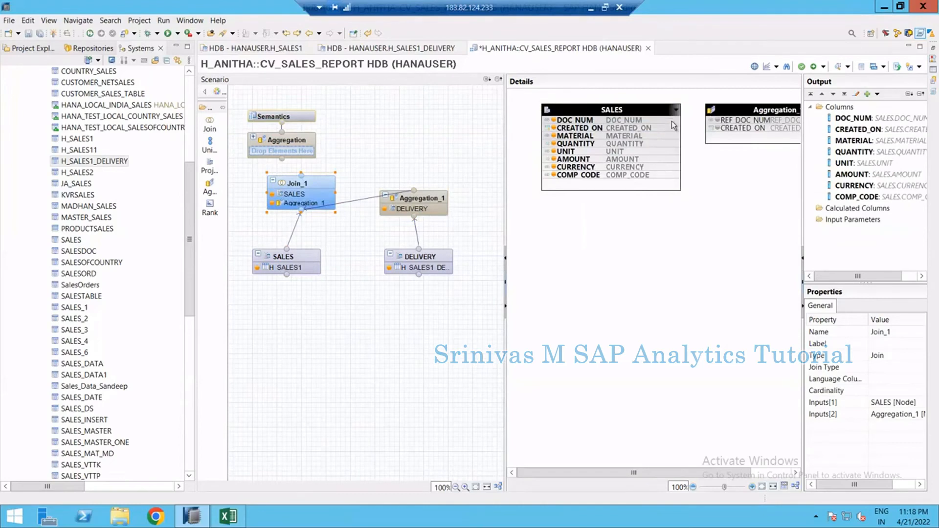
pyautogui.moveTo(671, 121); pyautogui.dragTo(713, 124)
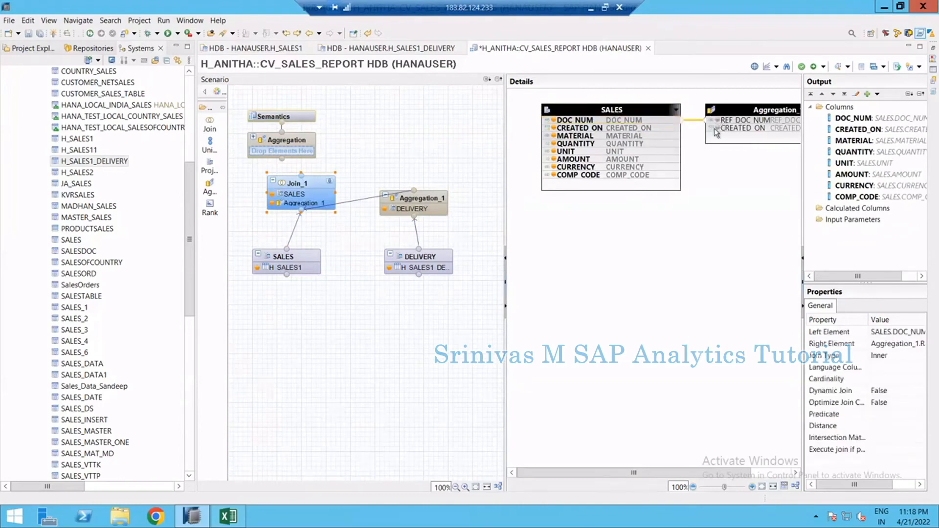
# Set the join type to Left Outer and add the aggregation's CREATED_ON to the join output
pyautogui.click(888, 355)
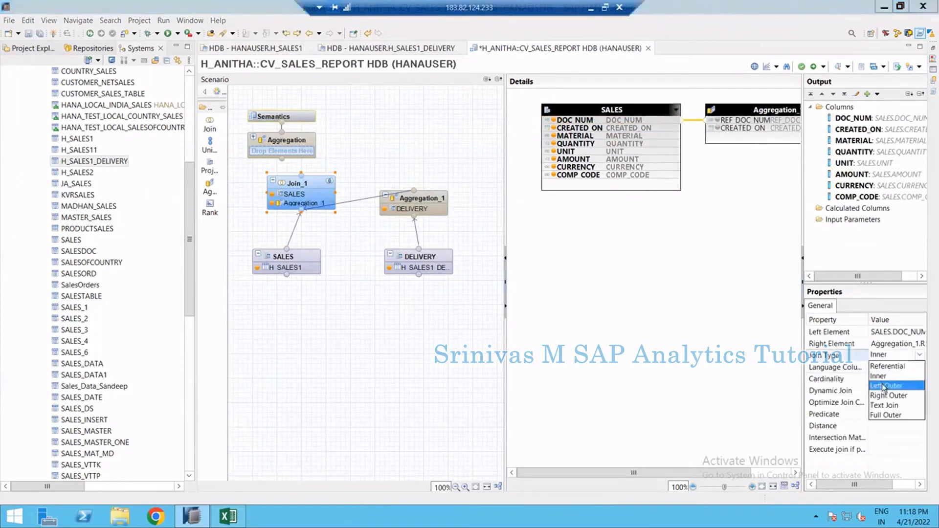
pyautogui.click(886, 388)
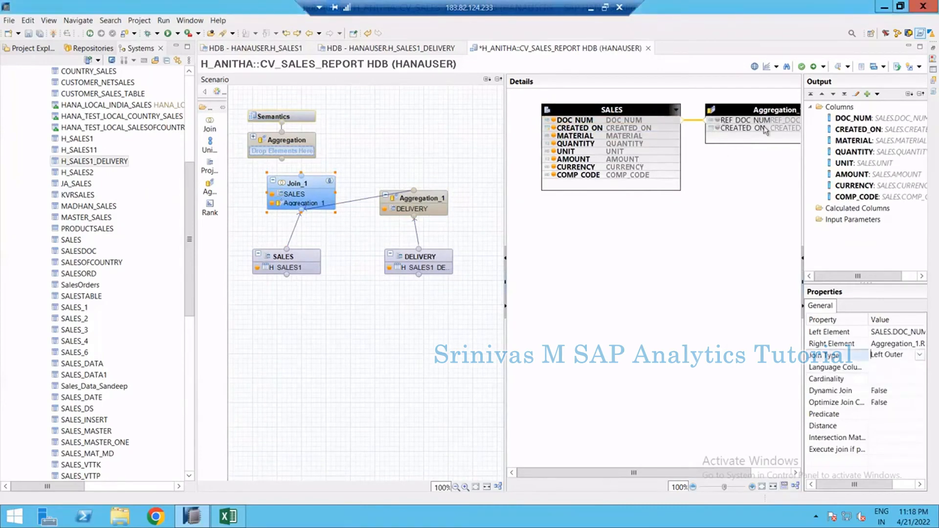
pyautogui.click(718, 129)
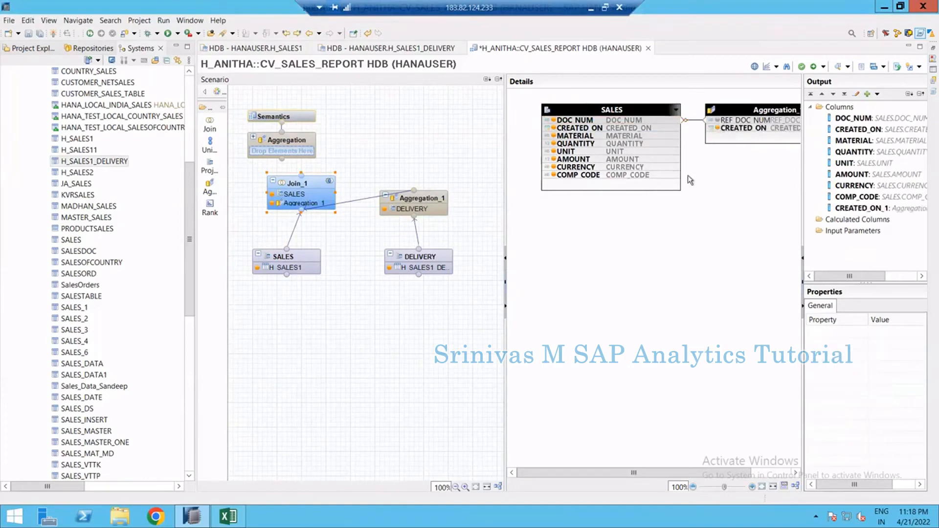
# Connect Join_1 to the top Aggregation node and add all its columns to the output
pyautogui.click(315, 189)
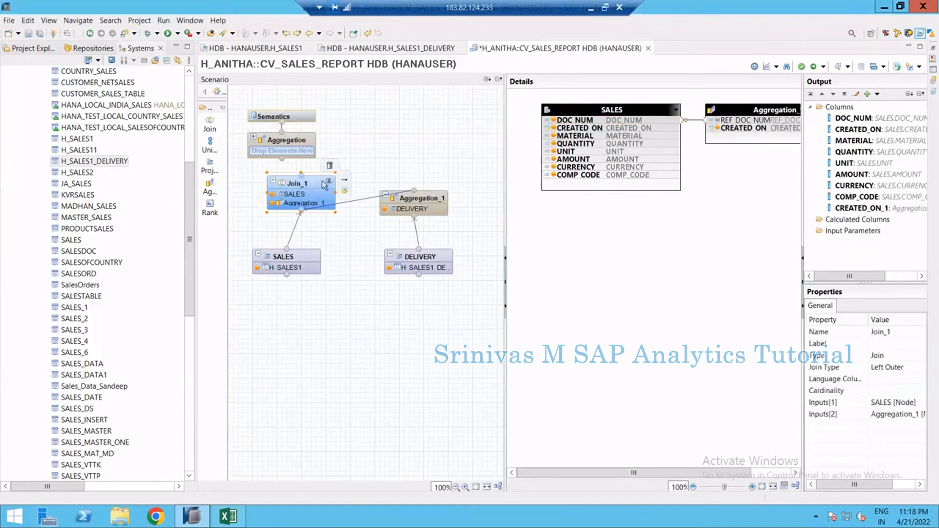
pyautogui.click(345, 170)
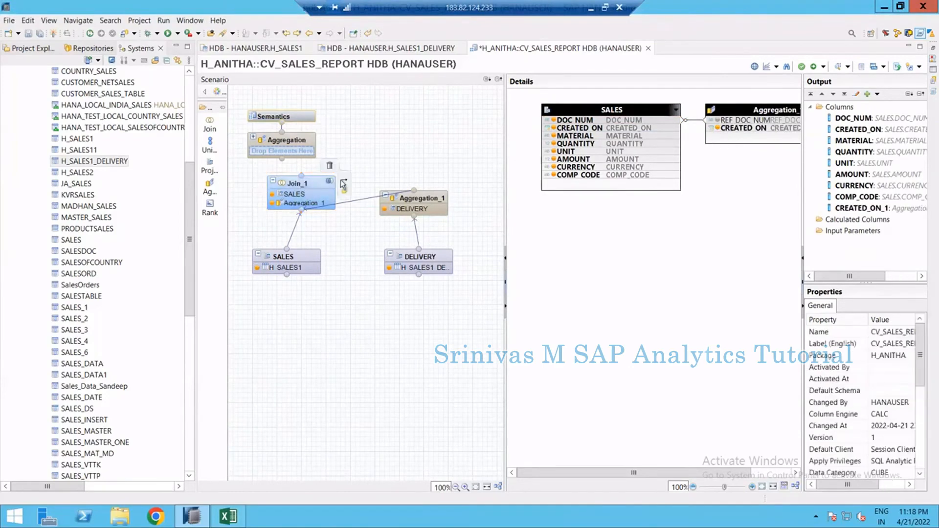
pyautogui.moveTo(303, 155); pyautogui.dragTo(297, 140)
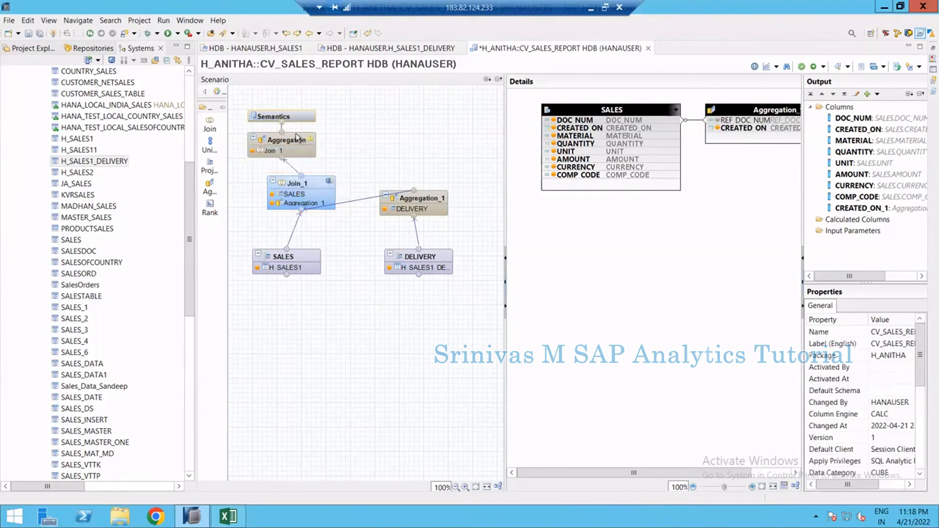
pyautogui.click(297, 138)
pyautogui.rightClick(572, 110)
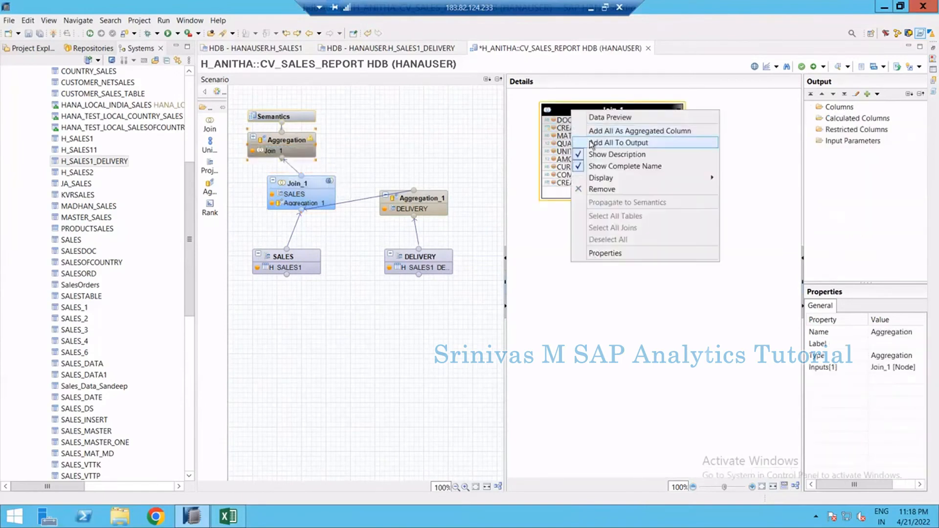
pyautogui.click(589, 141)
# Auto-assign attribute and measure types to the columns in Semantics
pyautogui.click(307, 122)
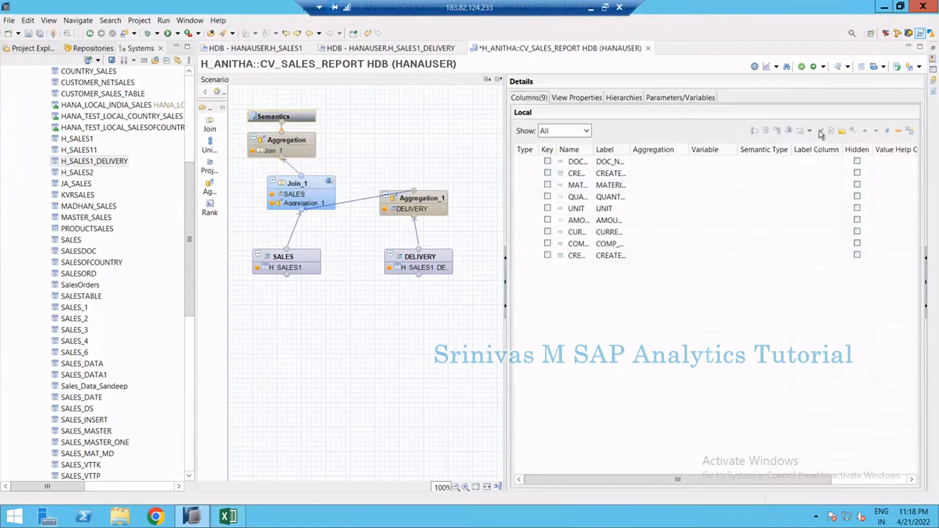
pyautogui.click(910, 132)
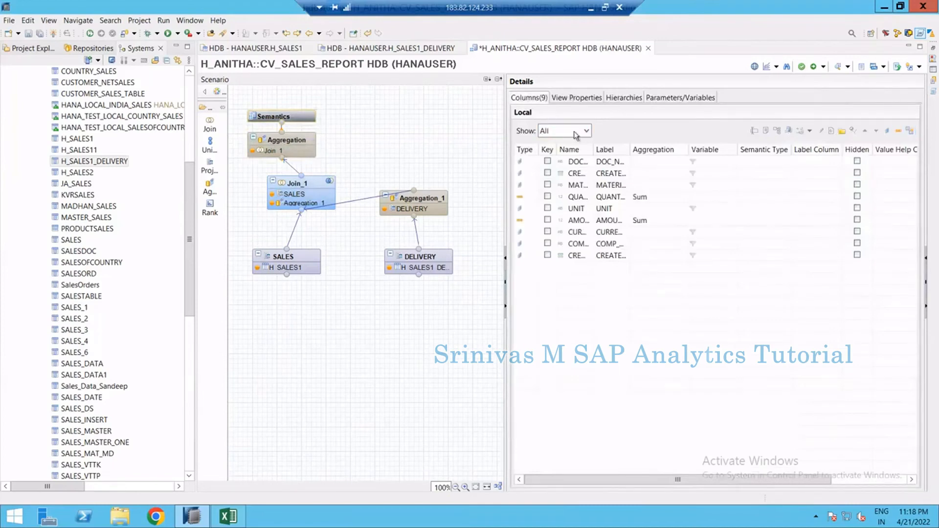
# Clear the Apply Privileges option in the view properties and save the calculation view
pyautogui.click(577, 98)
pyautogui.click(668, 281)
pyautogui.click(609, 300)
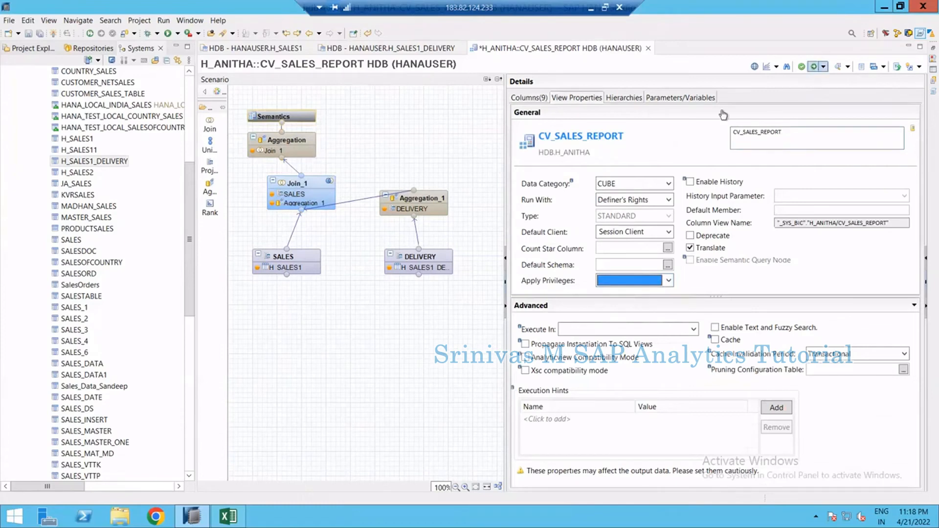
pyautogui.hotkey('ctrl', 's')
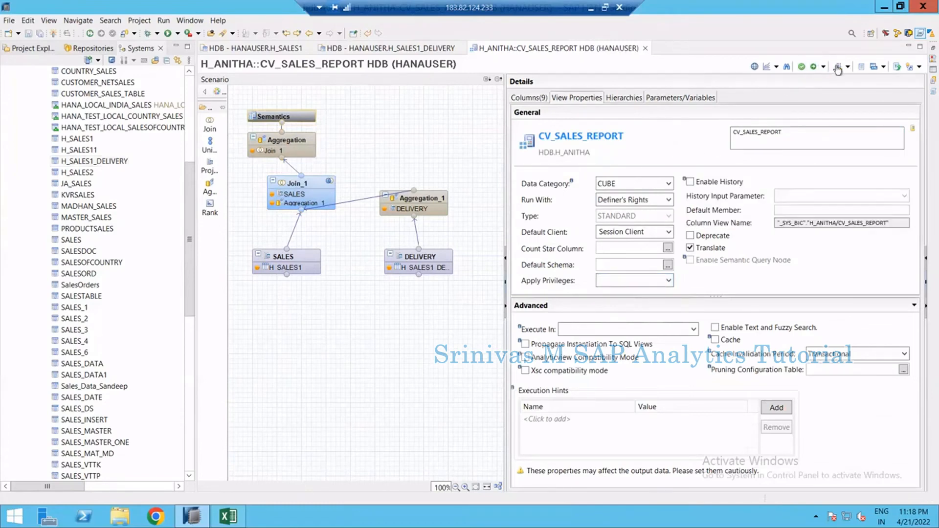
# Preview the calculation view's raw data and compare it with the H_SALES1 table contents
pyautogui.click(837, 67)
pyautogui.click(330, 65)
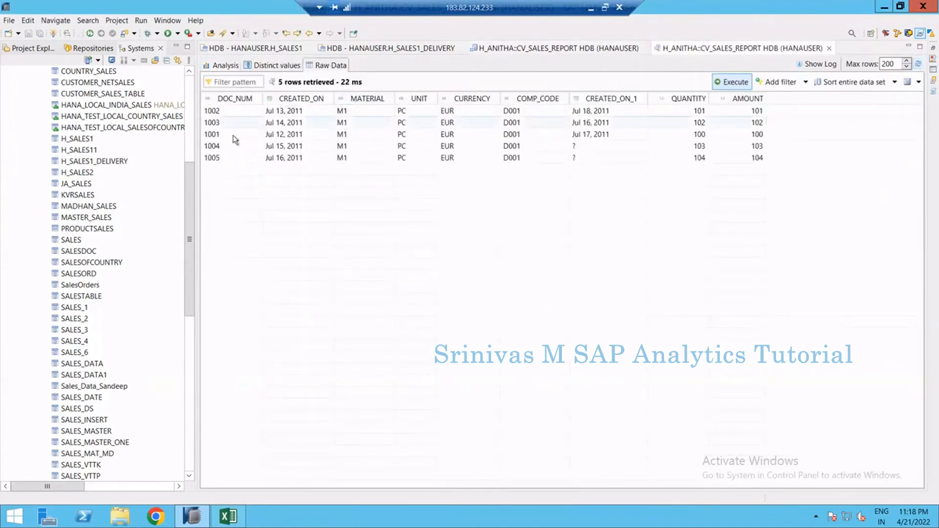
pyautogui.click(233, 100)
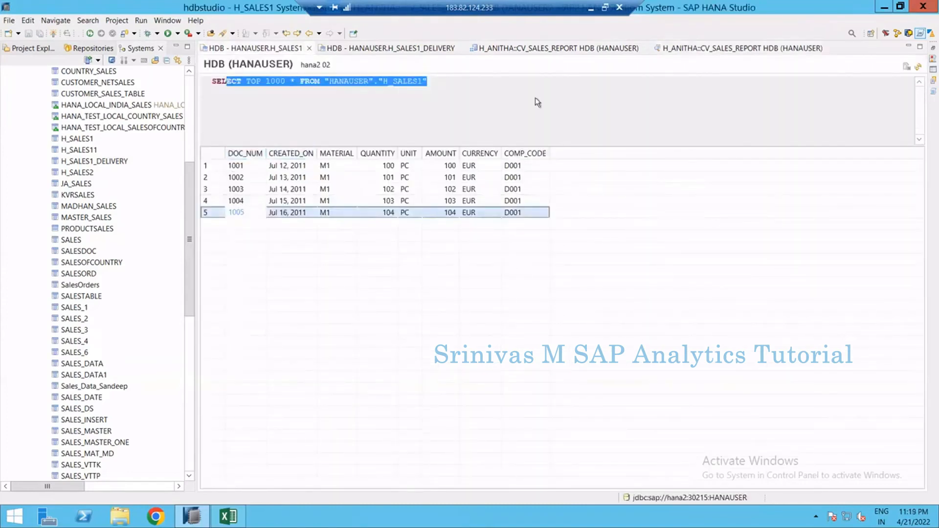
pyautogui.click(728, 49)
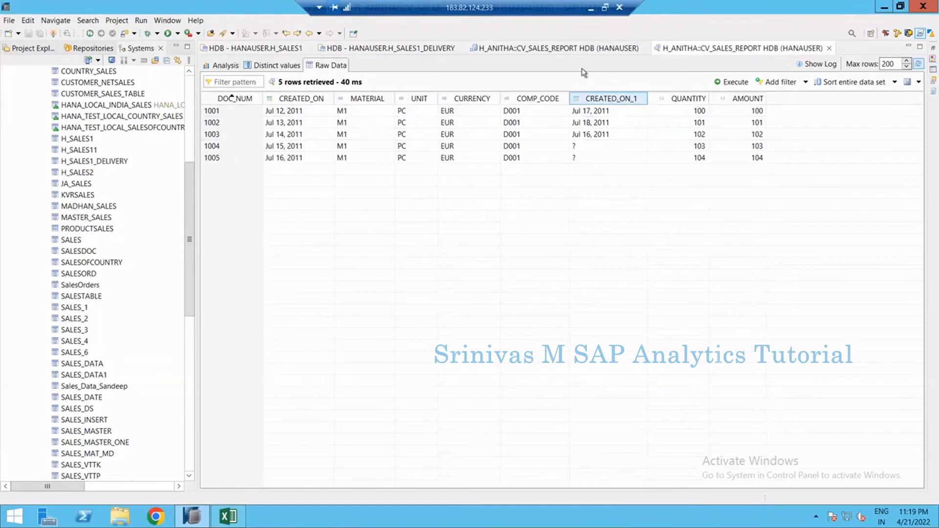
pyautogui.click(499, 47)
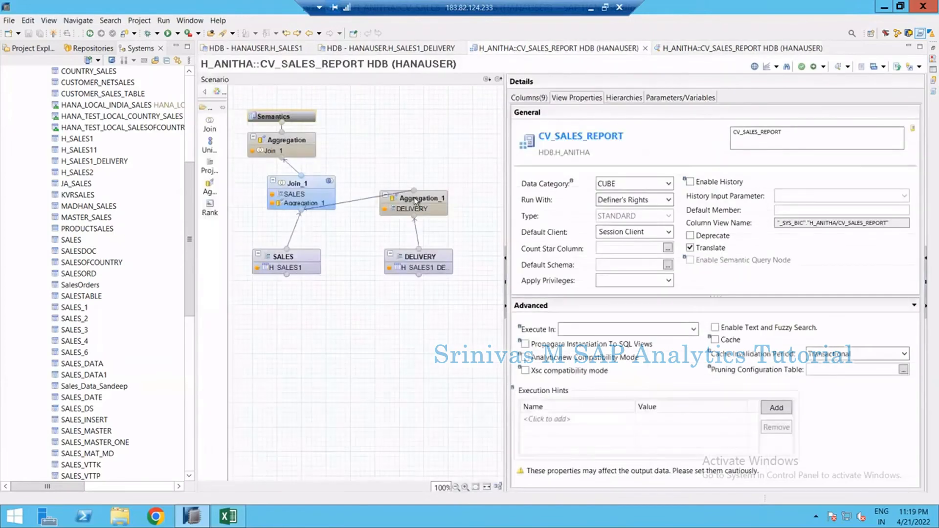
# Rename the DELIVERY projection's CREATED_ON output column to DELIVERY_DATE and copy the new name
pyautogui.click(419, 206)
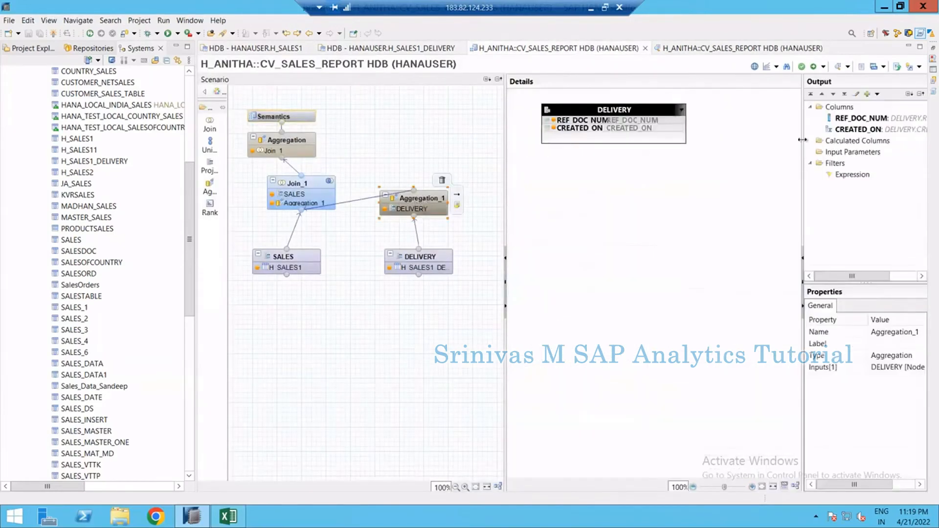
pyautogui.click(424, 262)
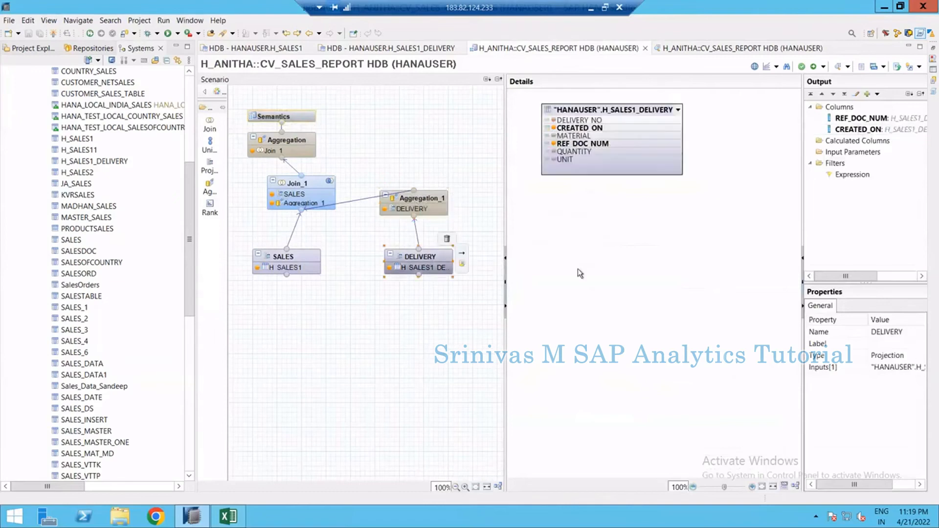
pyautogui.click(862, 130)
pyautogui.click(894, 331)
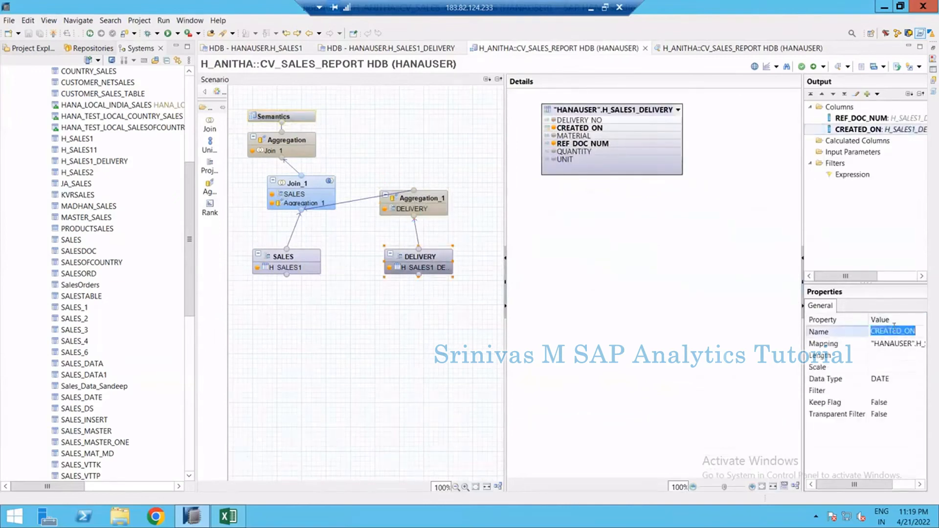
pyautogui.write('delive')
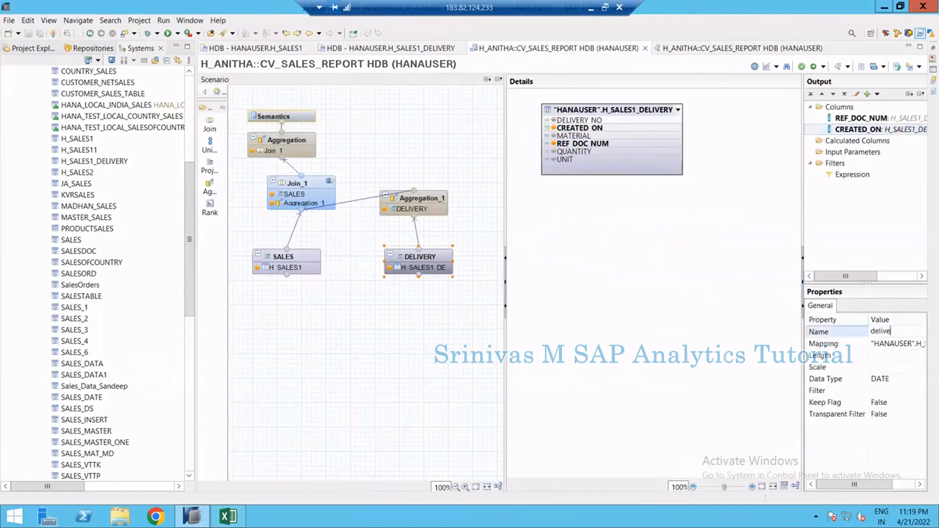
pyautogui.press('BackSpace')
pyautogui.press('BackSpace')
pyautogui.press('BackSpace')
pyautogui.press('BackSpace')
pyautogui.press('BackSpace')
pyautogui.press('BackSpace')
pyautogui.press('BackSpace')
pyautogui.hotkey('ctrl', 'a')
pyautogui.hotkey('ctrl', 'c')
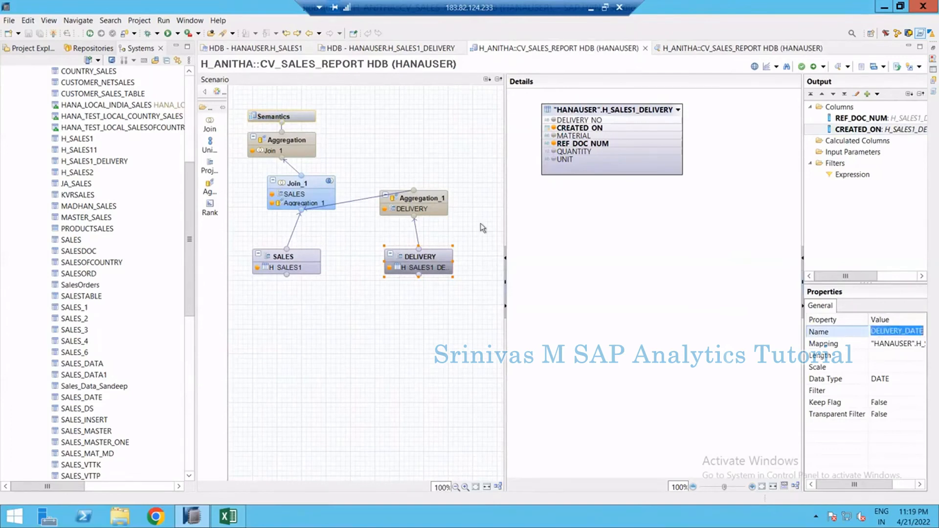
pyautogui.click(431, 265)
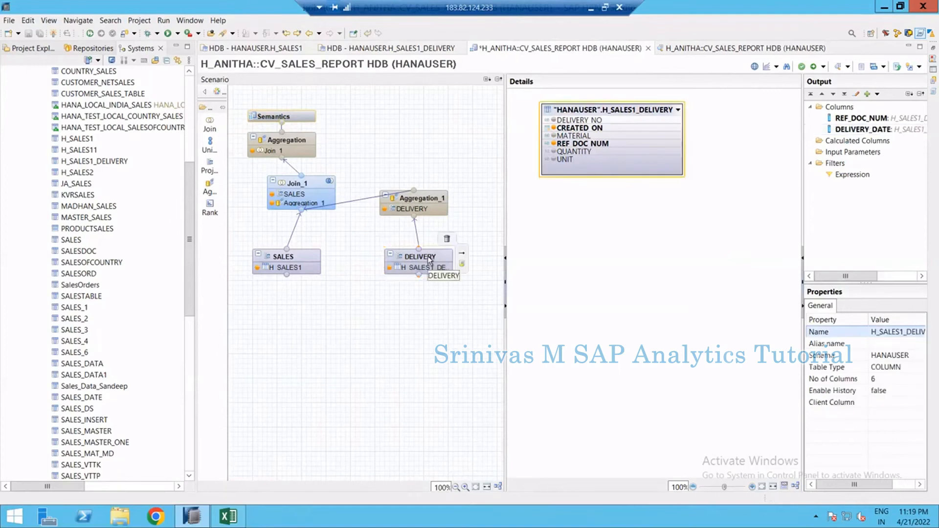
# Rename Aggregation_1's CREATED_ON output column to DELIVERY_DATE
pyautogui.click(431, 201)
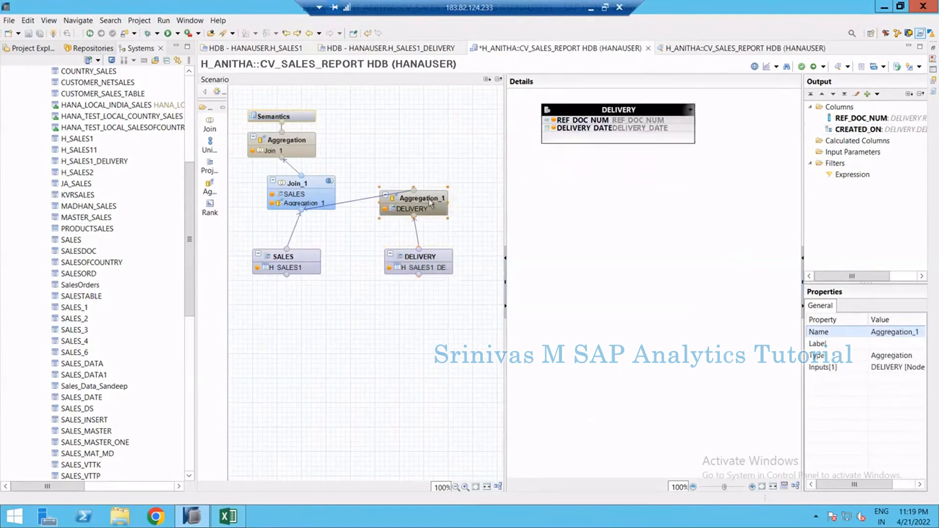
pyautogui.click(861, 130)
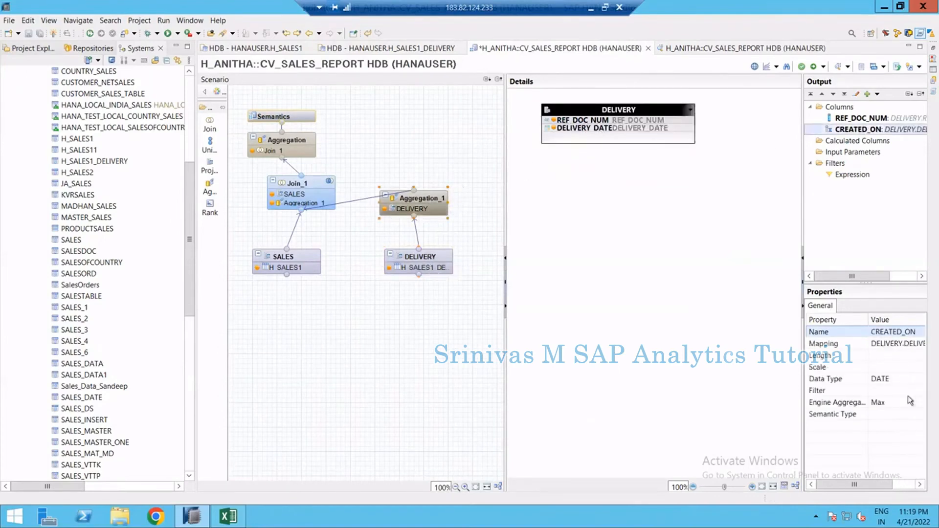
pyautogui.click(855, 333)
pyautogui.hotkey('ctrl', 'v')
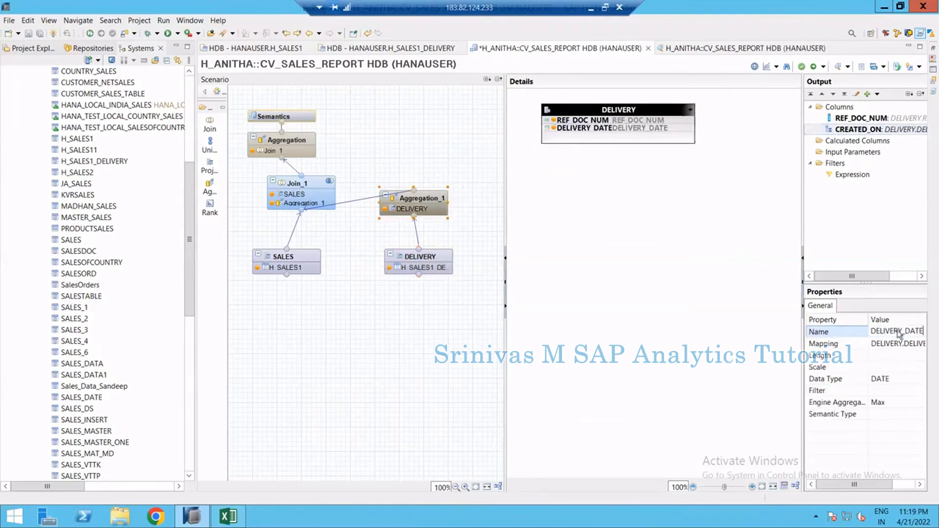
pyautogui.press('Return')
# Rename the top Aggregation's CREATED_ON_1 column to DELIVERY_DATE and check the columns in Semantics
pyautogui.click(288, 142)
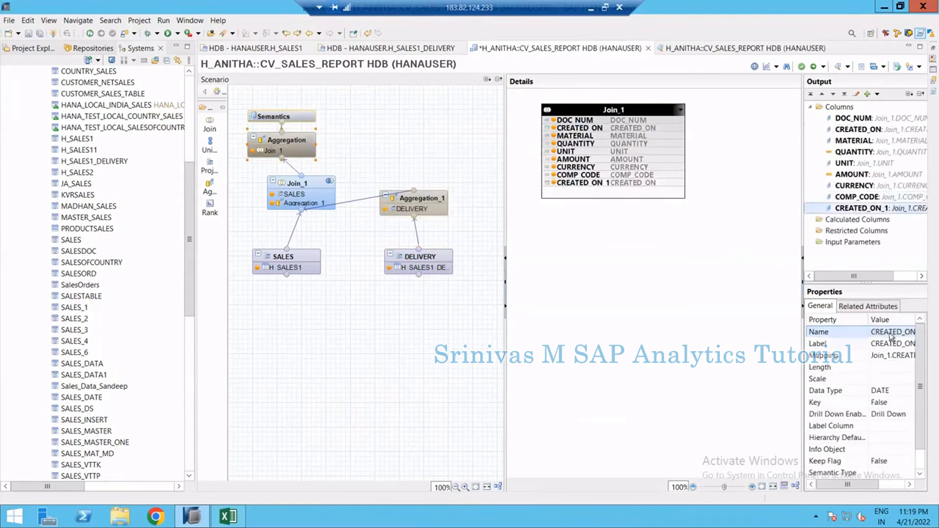
pyautogui.click(891, 336)
pyautogui.hotkey('ctrl', 'v')
pyautogui.press('Return')
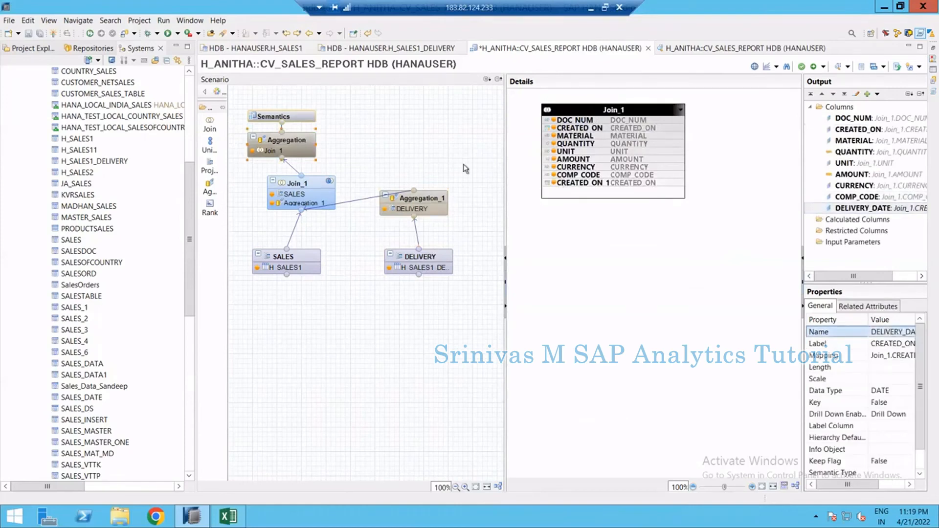
pyautogui.click(291, 141)
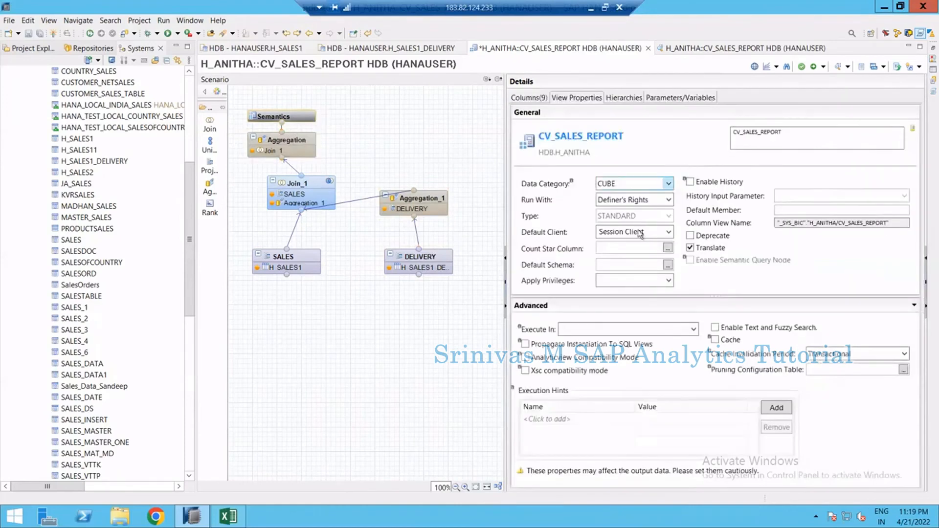
pyautogui.click(541, 100)
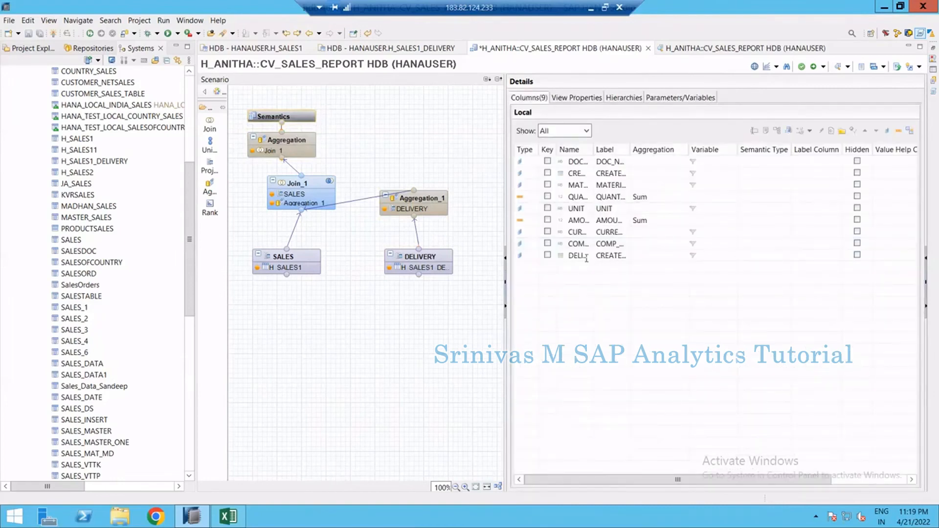
pyautogui.click(292, 139)
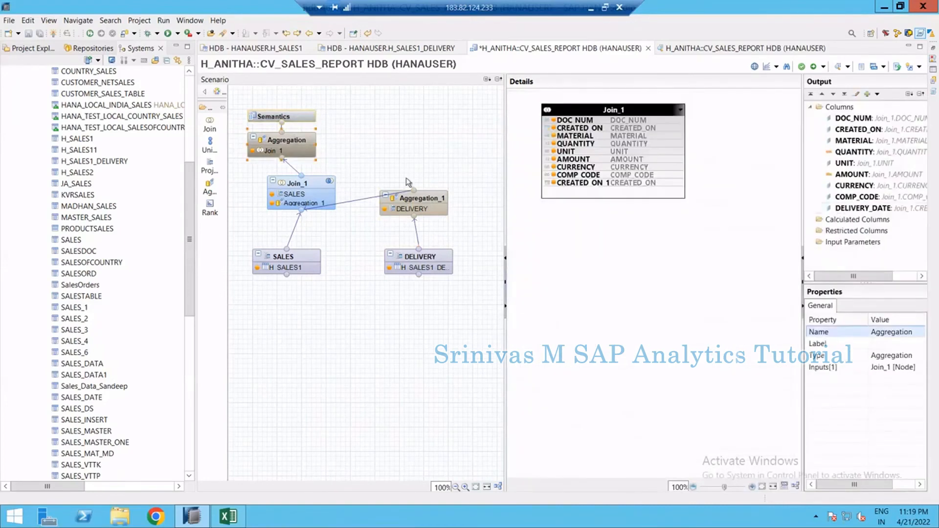
# Auto-arrange the scenario diagram and activate the calculation view
pyautogui.click(498, 486)
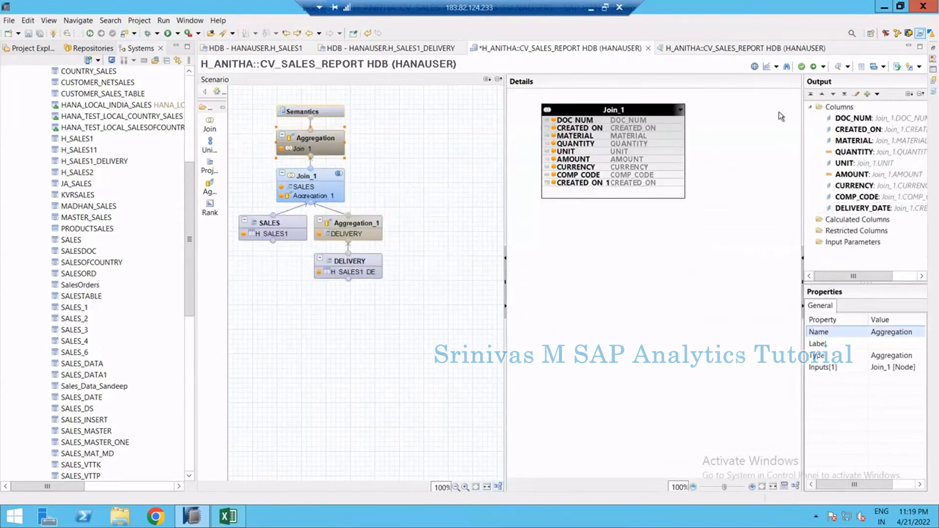
pyautogui.click(813, 66)
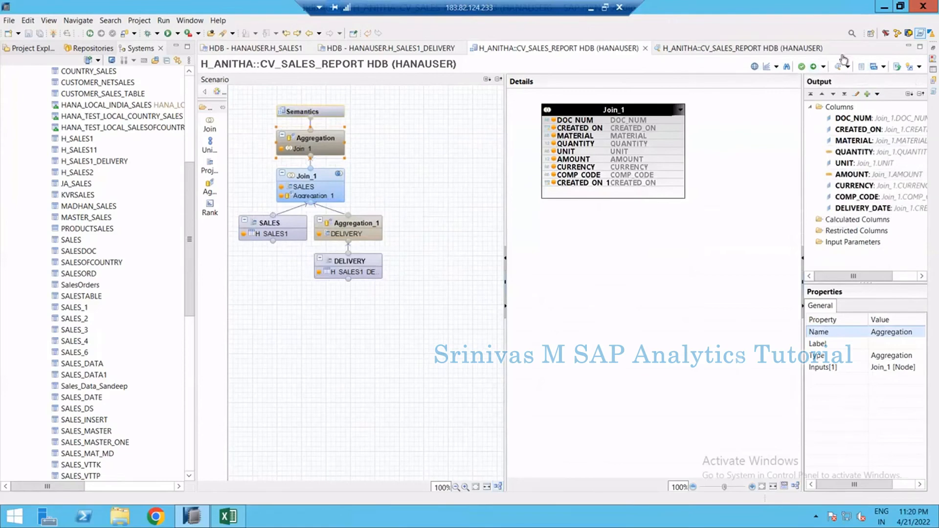
# Preview the view's raw data sorted by DOC_NUM
pyautogui.click(838, 68)
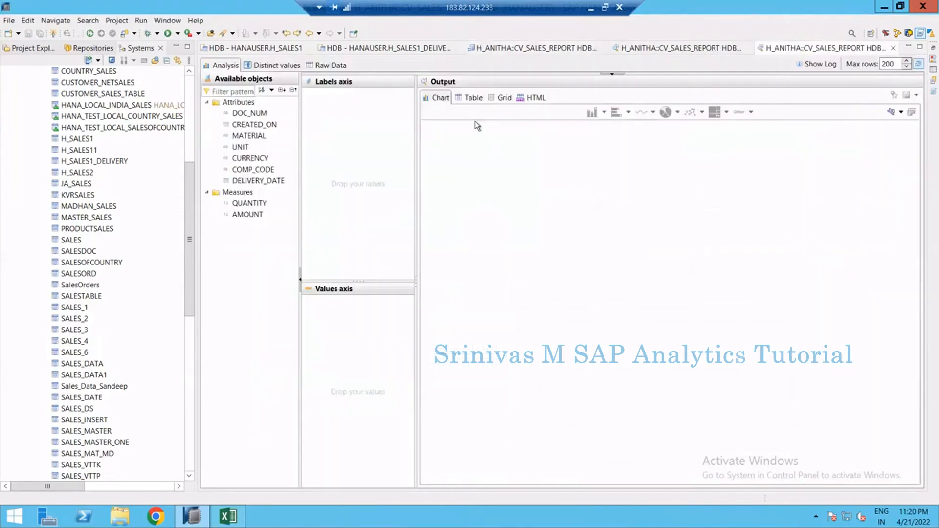
pyautogui.click(333, 65)
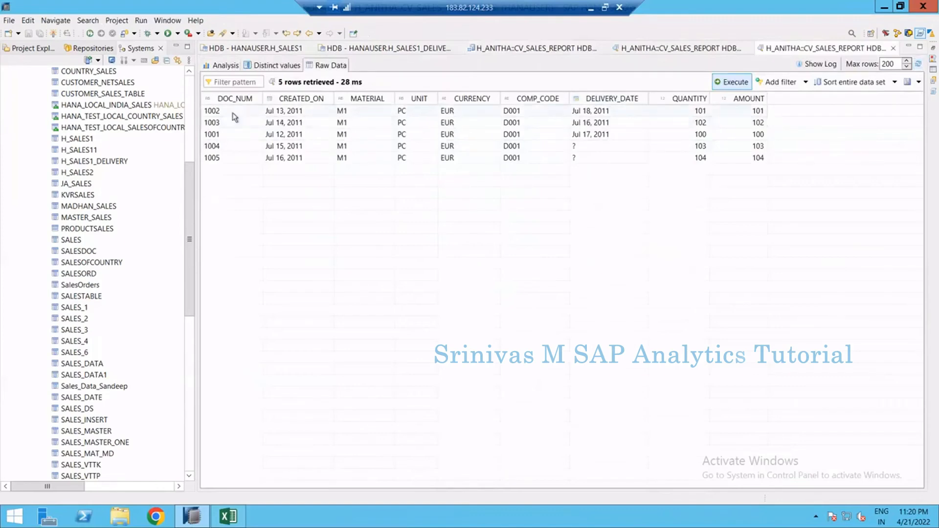
pyautogui.click(226, 98)
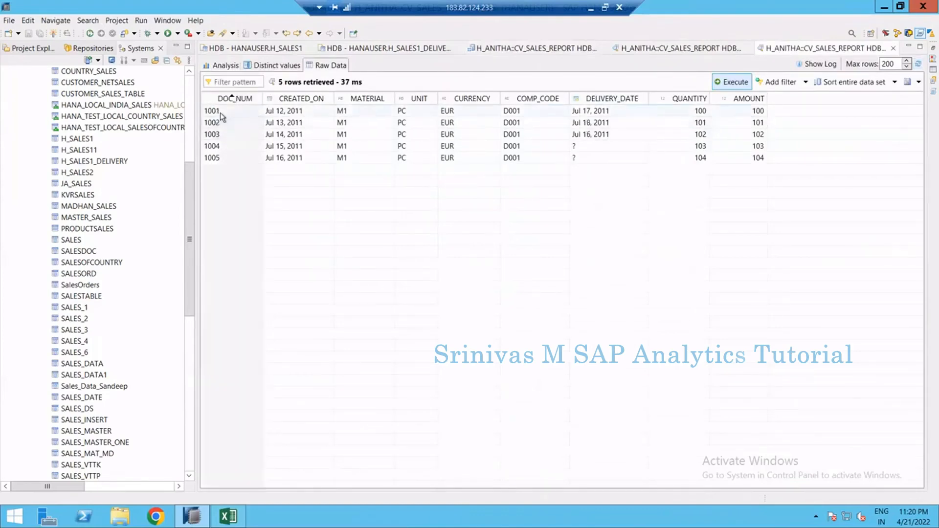
pyautogui.click(606, 111)
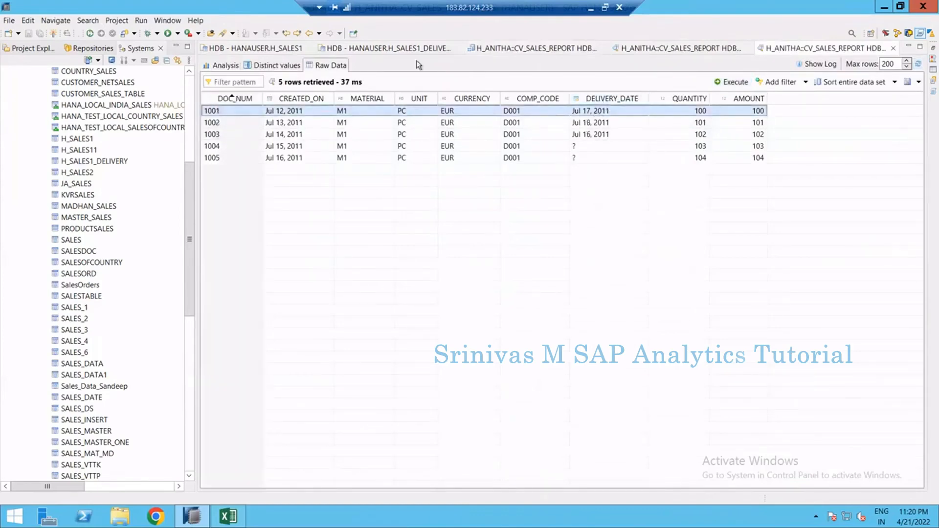
# Compare the preview's DELIVERY_DATE values with the H_SALES1_DELIVERY table rows, then return to the view editor
pyautogui.click(400, 53)
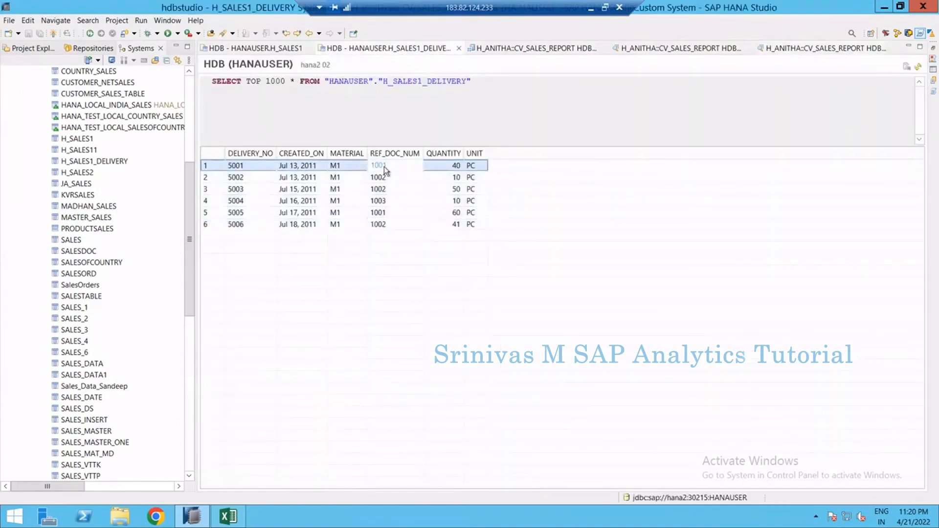
pyautogui.click(386, 213)
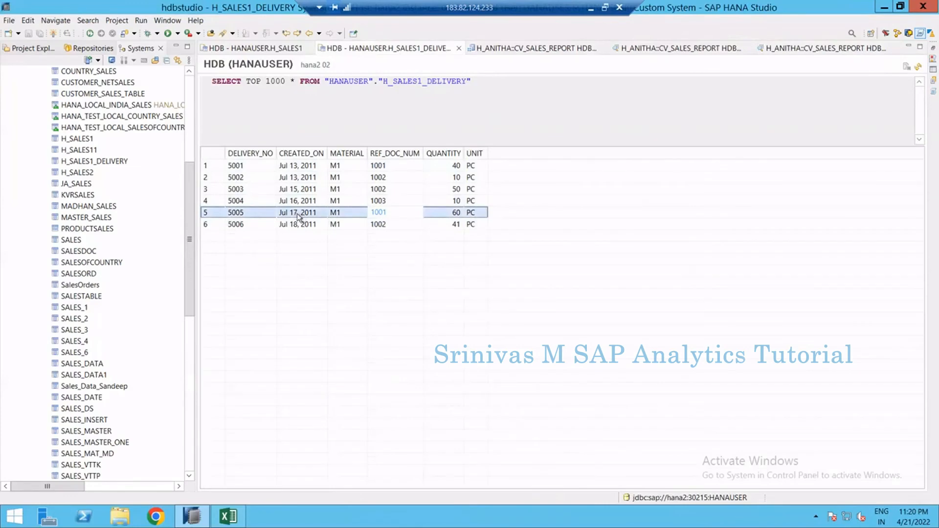
pyautogui.click(379, 178)
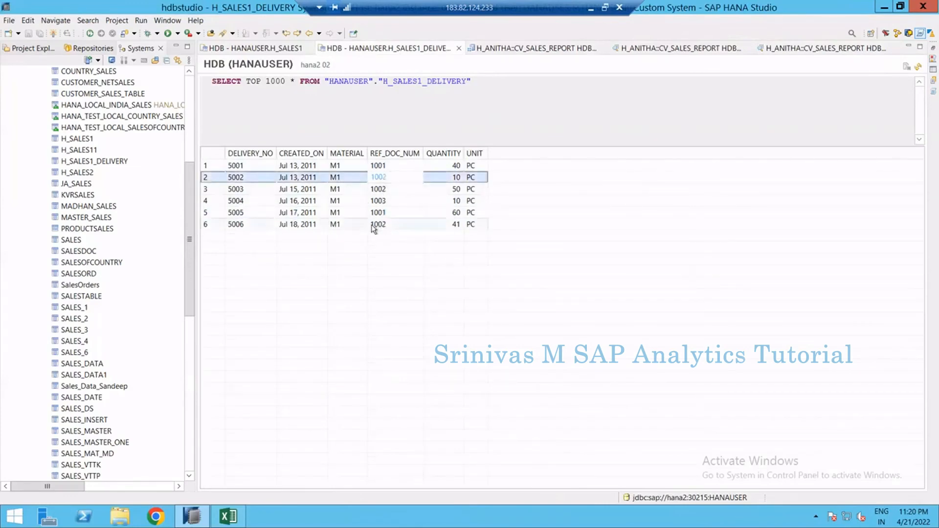
pyautogui.click(780, 48)
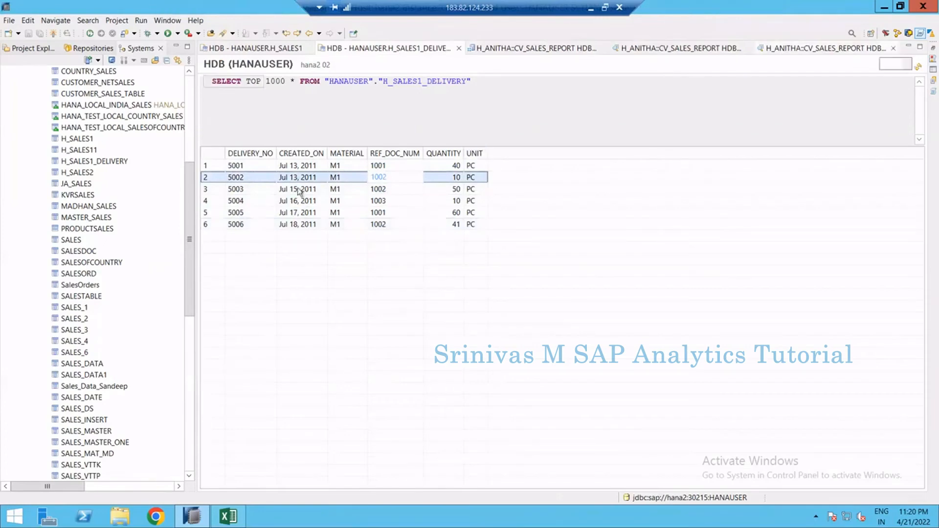
pyautogui.click(225, 123)
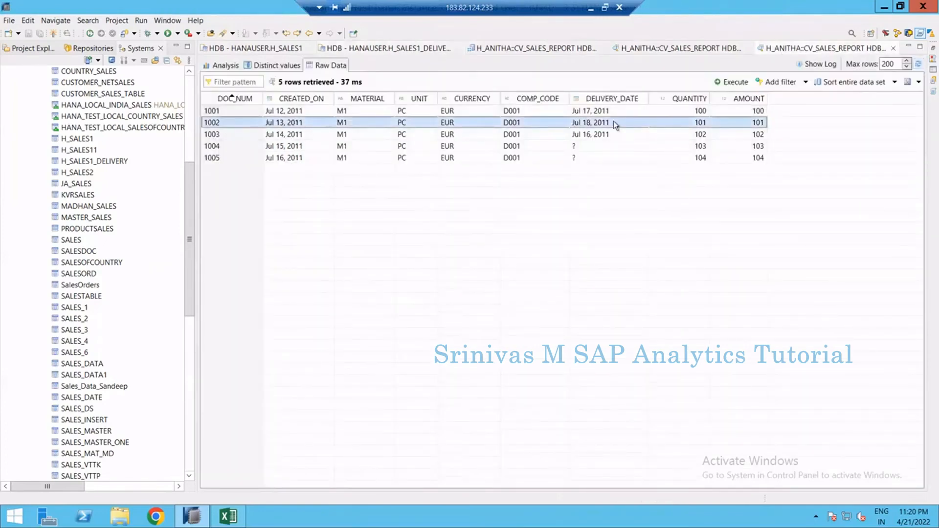
pyautogui.click(331, 138)
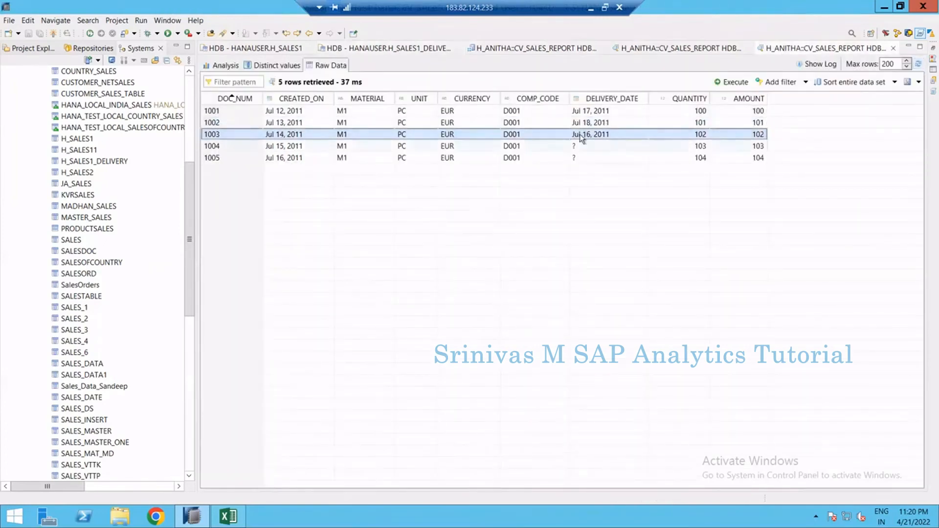
pyautogui.click(586, 147)
pyautogui.press('Down')
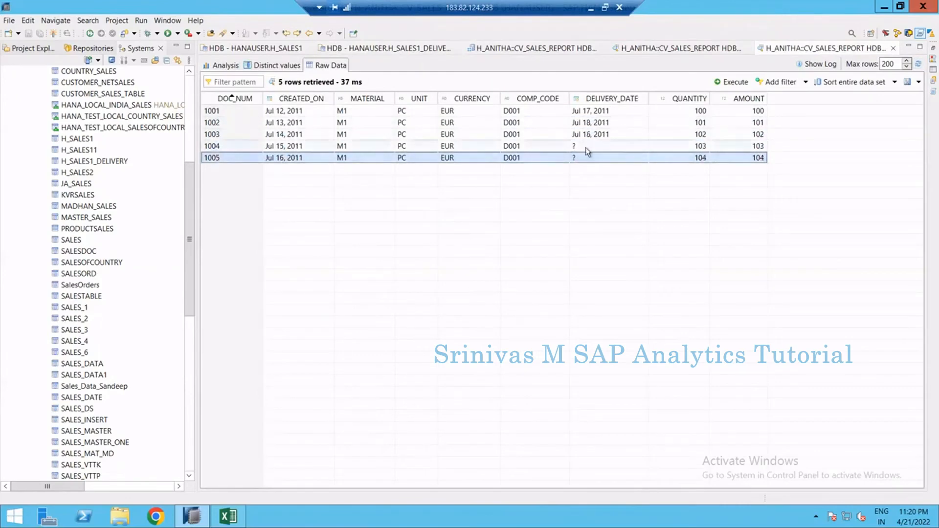
pyautogui.click(586, 148)
pyautogui.click(586, 154)
pyautogui.click(581, 142)
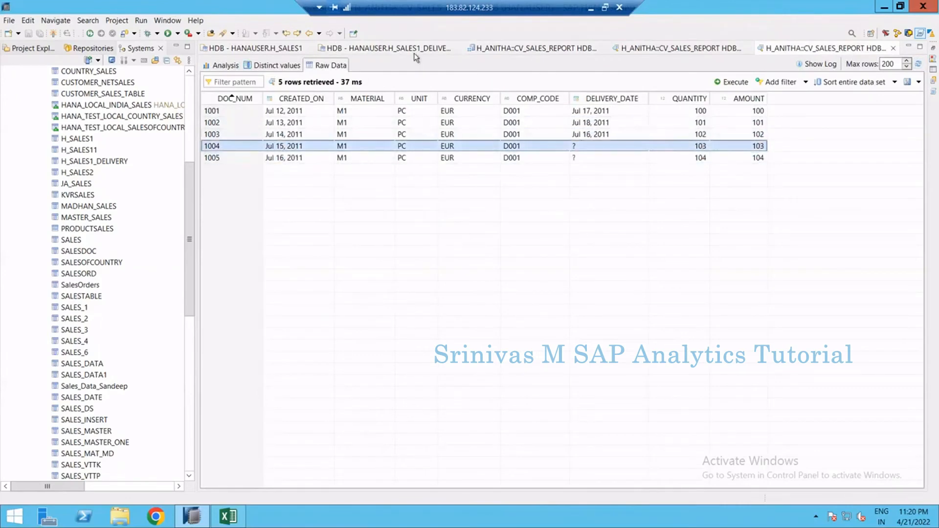
pyautogui.click(414, 51)
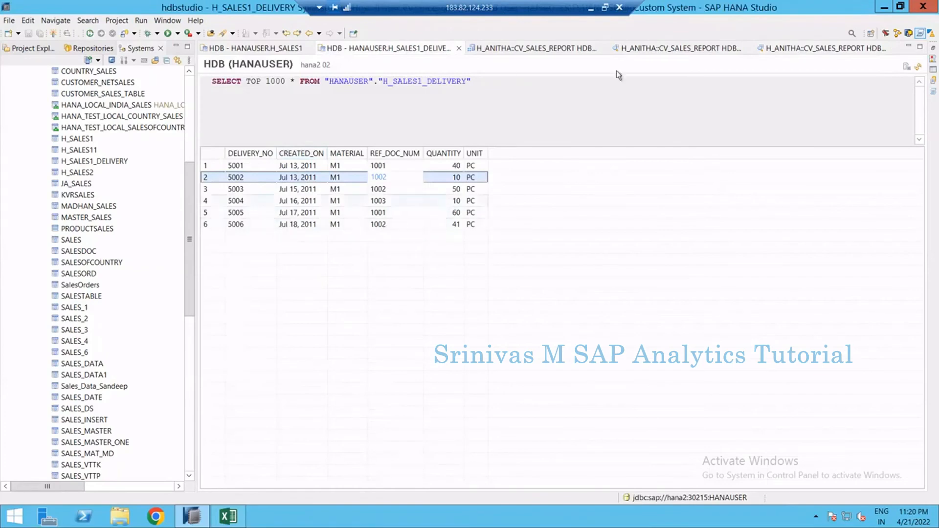
pyautogui.click(781, 50)
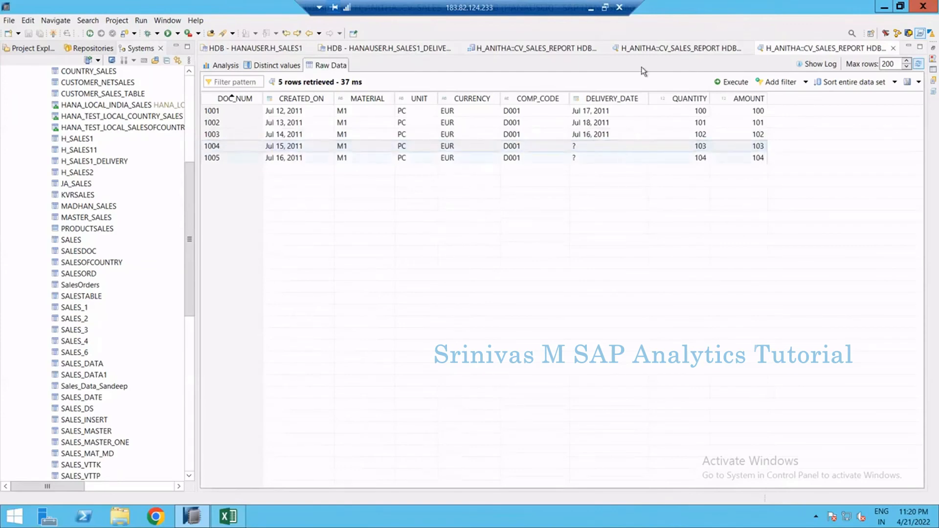
pyautogui.click(537, 48)
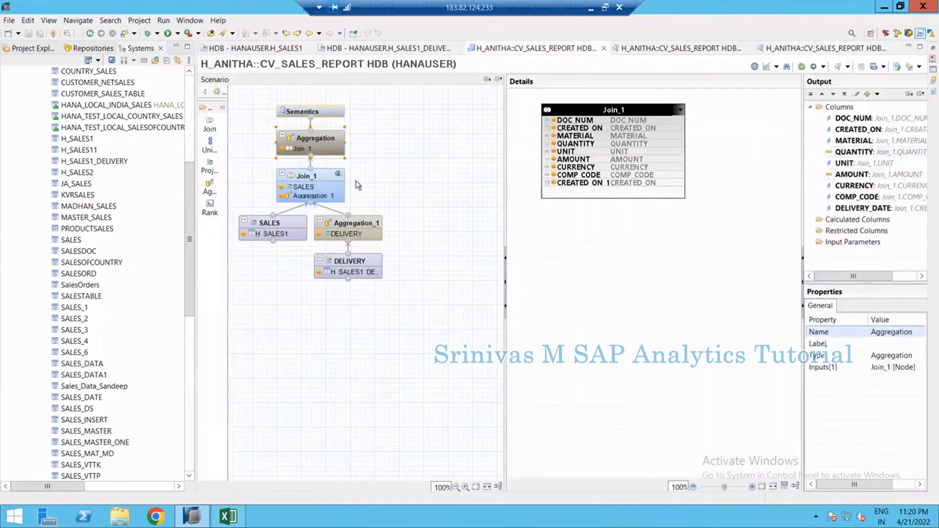
# Inspect Aggregation_1's DELIVERY_DATE column properties and redeploy the calculation view
pyautogui.click(347, 229)
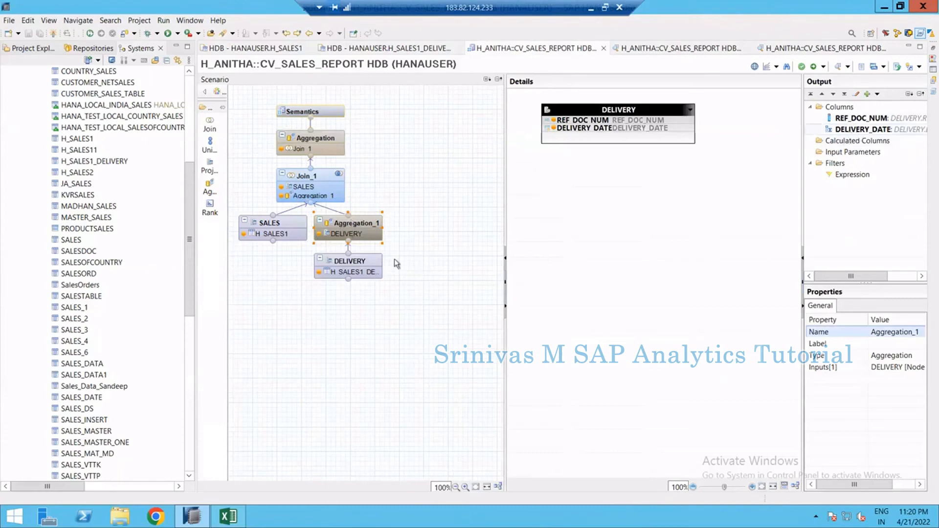
pyautogui.click(359, 267)
pyautogui.rightClick(857, 131)
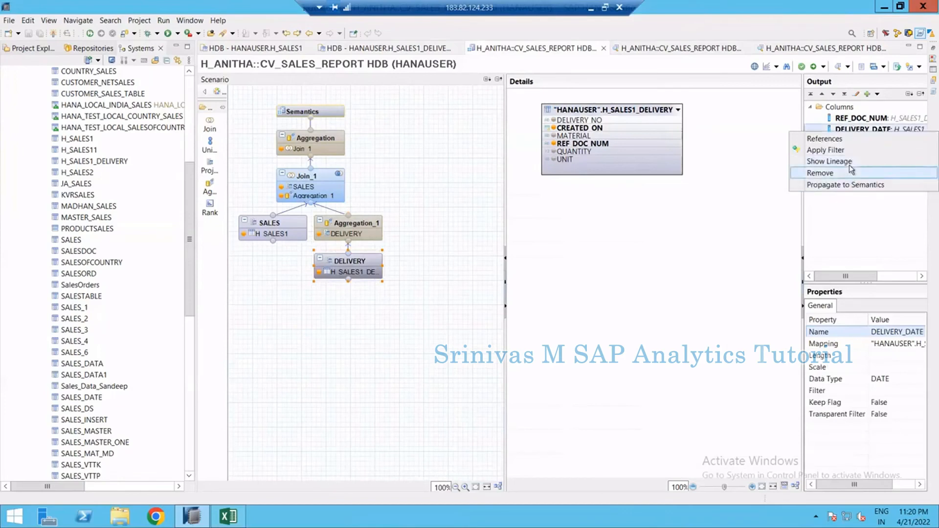
pyautogui.click(361, 228)
pyautogui.click(855, 130)
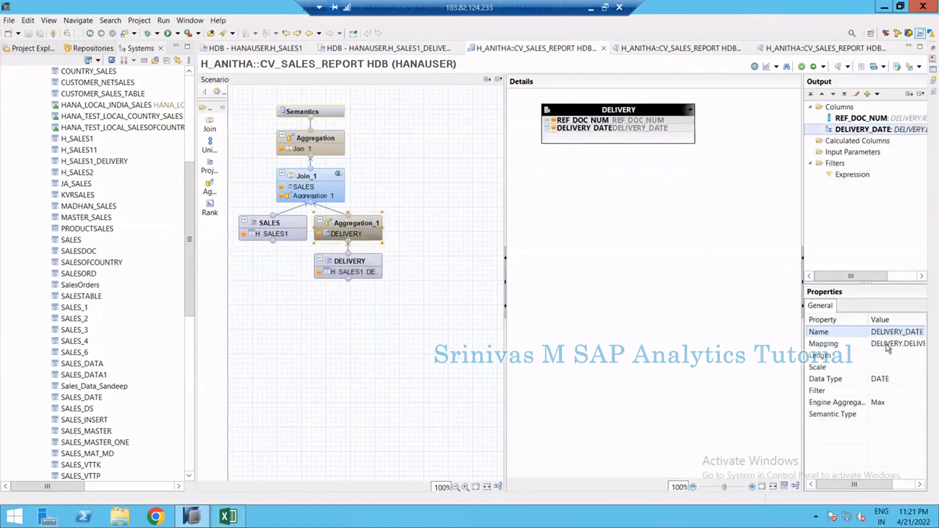
pyautogui.click(882, 404)
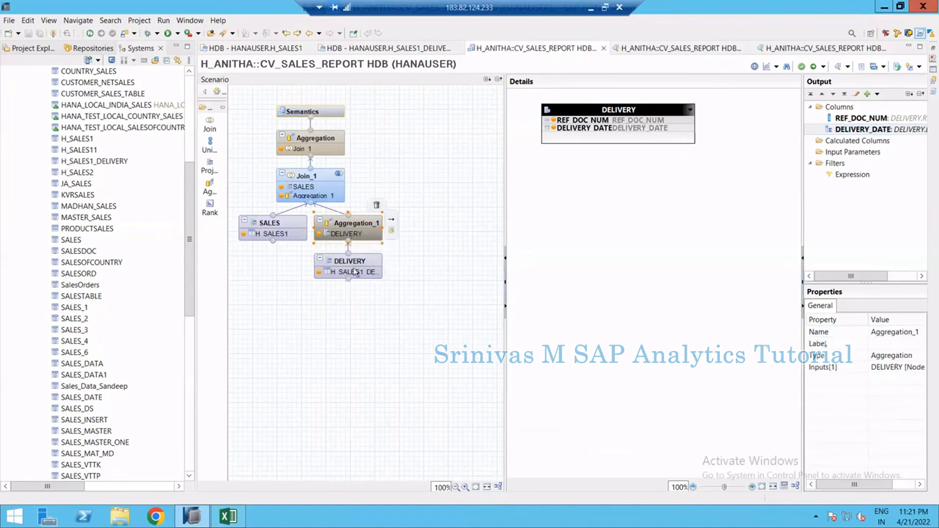
pyautogui.moveTo(360, 266)
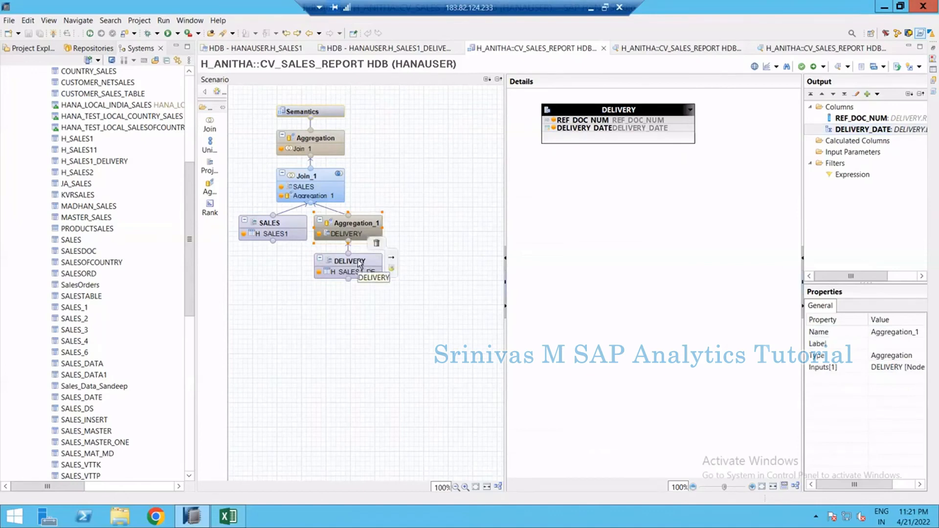
pyautogui.click(389, 213)
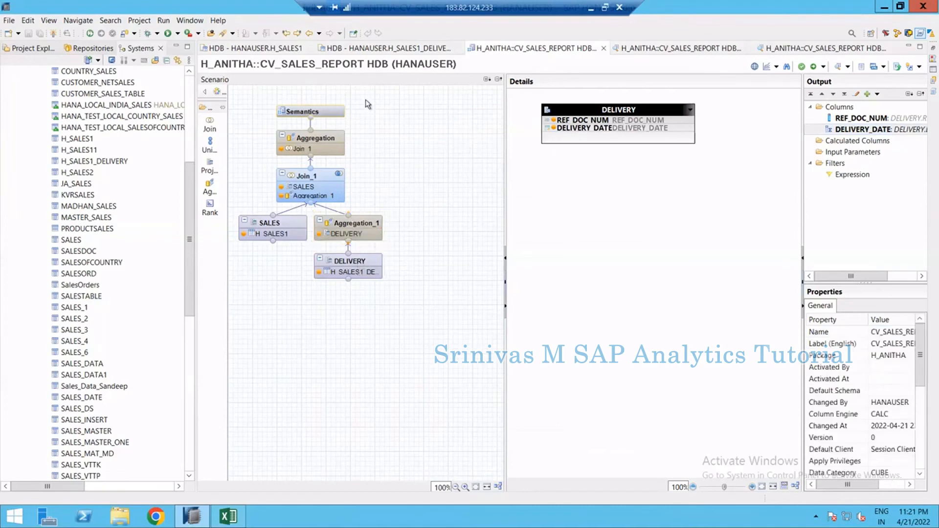
pyautogui.click(814, 67)
pyautogui.press('Return')
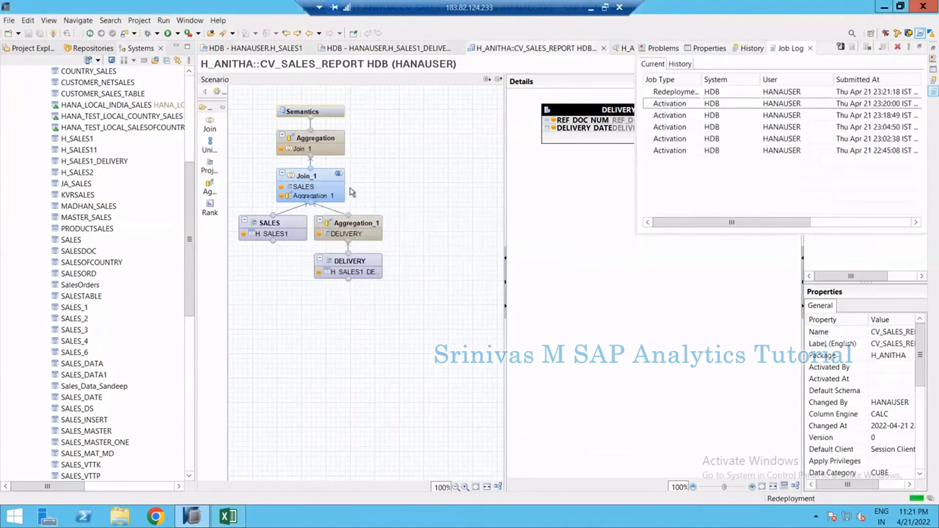
# Review the Aggregation_1 and DELIVERY nodes' output columns and their context options in the scenario
pyautogui.click(372, 207)
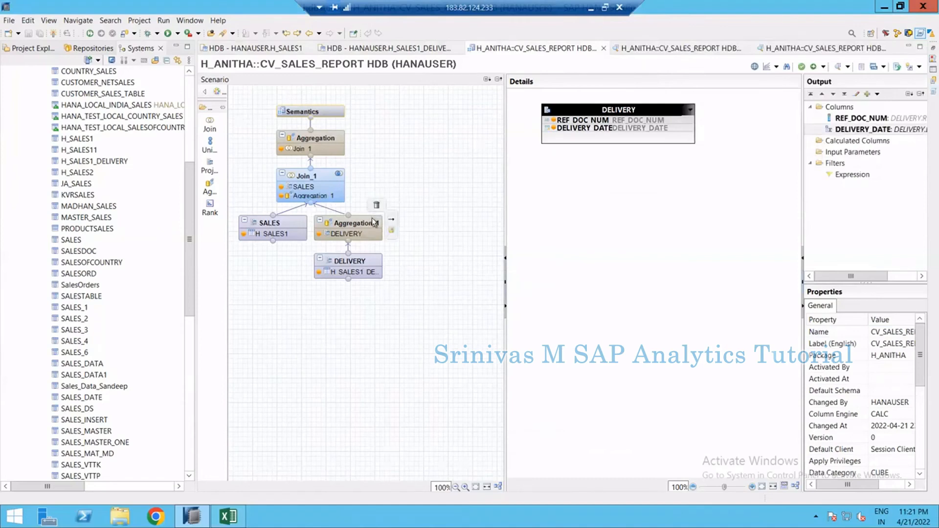
pyautogui.click(345, 235)
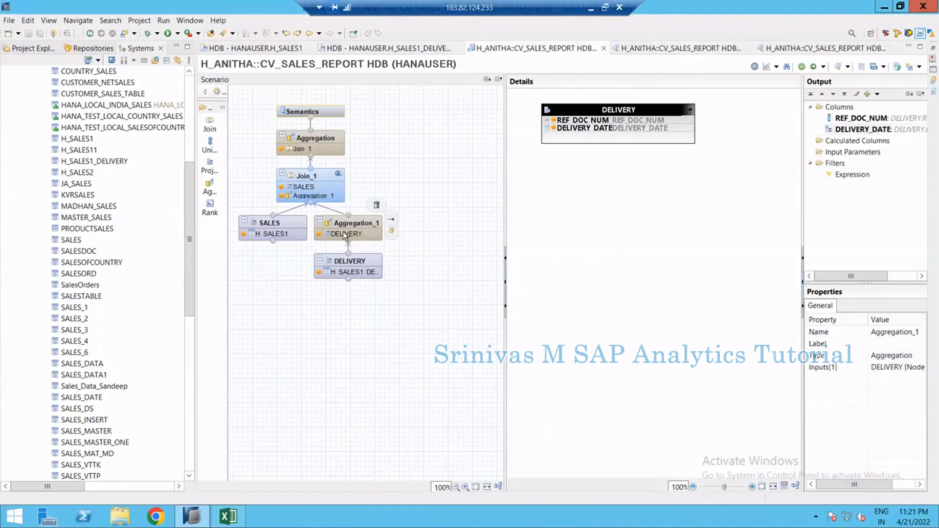
pyautogui.click(353, 226)
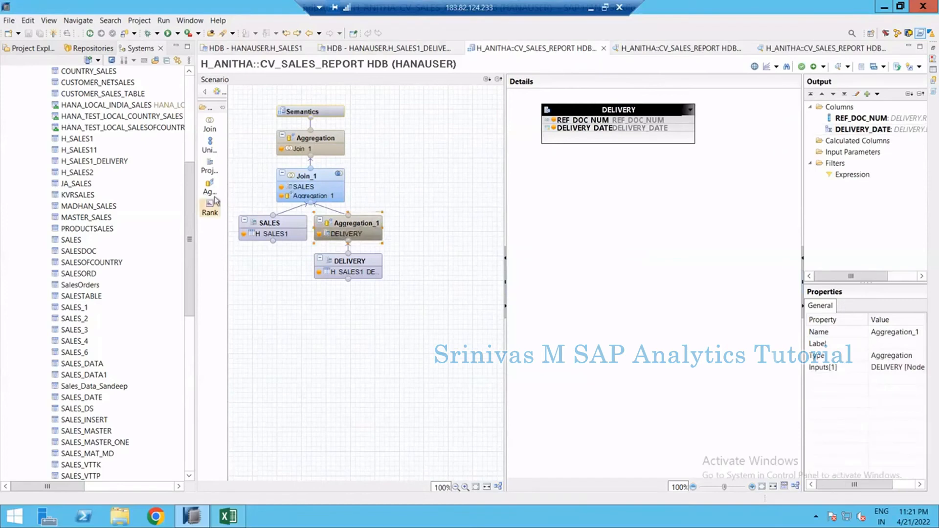
pyautogui.rightClick(856, 131)
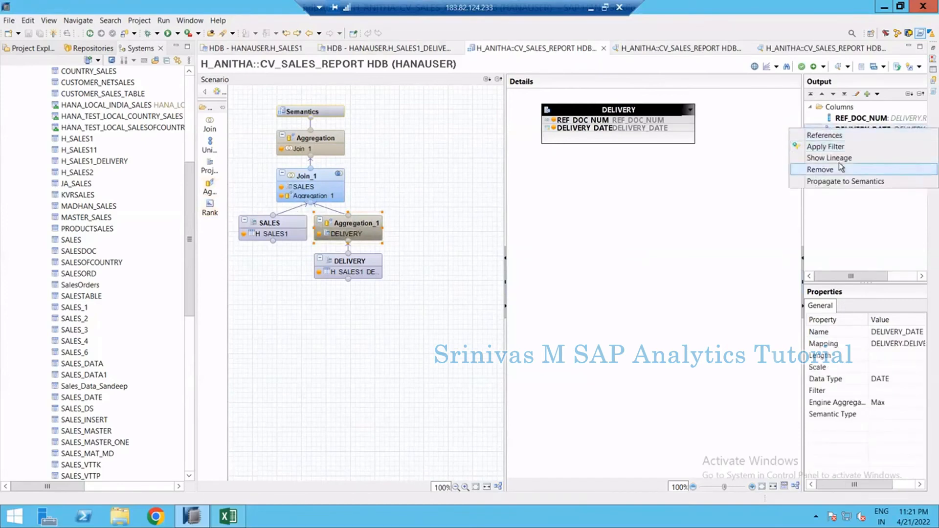
pyautogui.click(444, 216)
pyautogui.rightClick(860, 119)
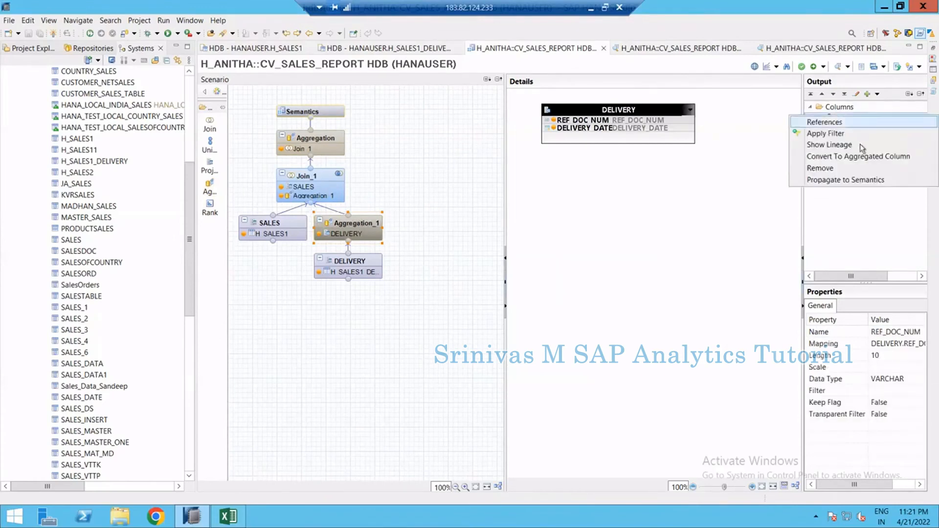
pyautogui.click(344, 225)
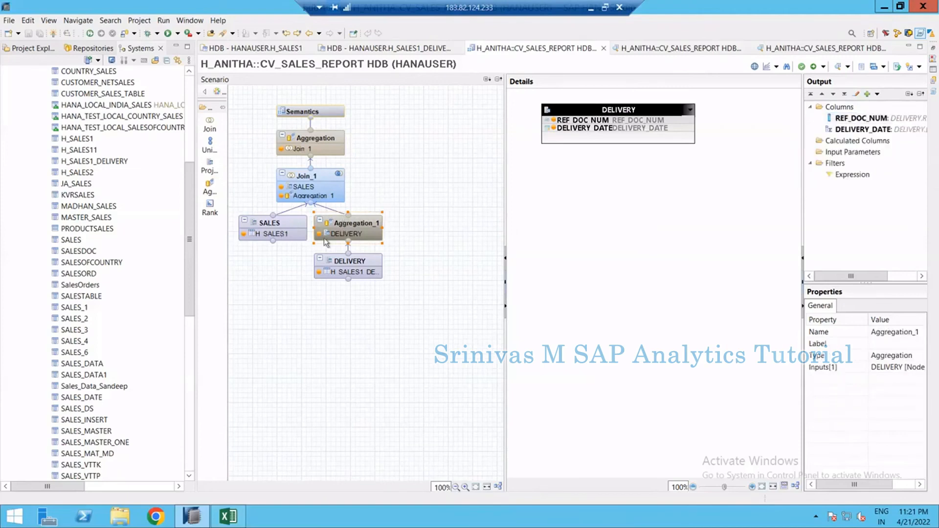
pyautogui.click(349, 226)
pyautogui.click(348, 226)
pyautogui.click(427, 202)
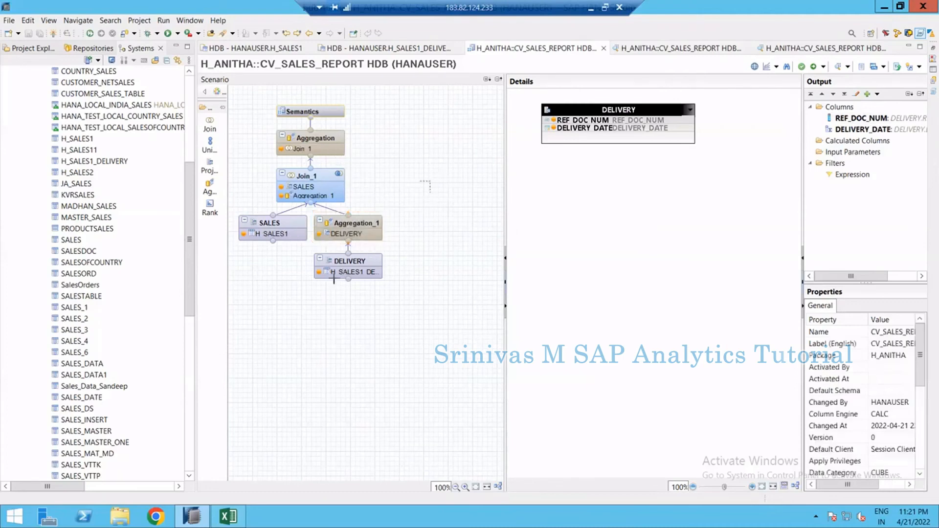
pyautogui.moveTo(430, 181); pyautogui.dragTo(342, 316)
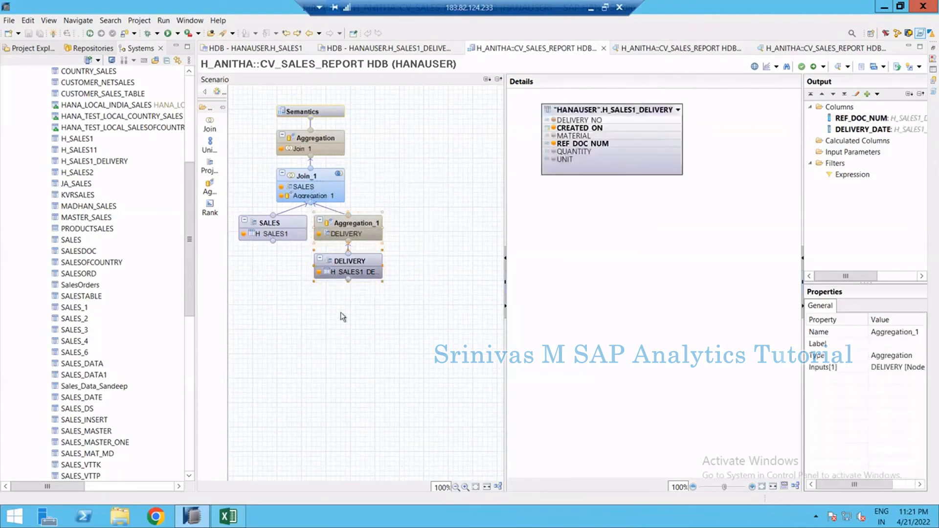
pyautogui.click(354, 240)
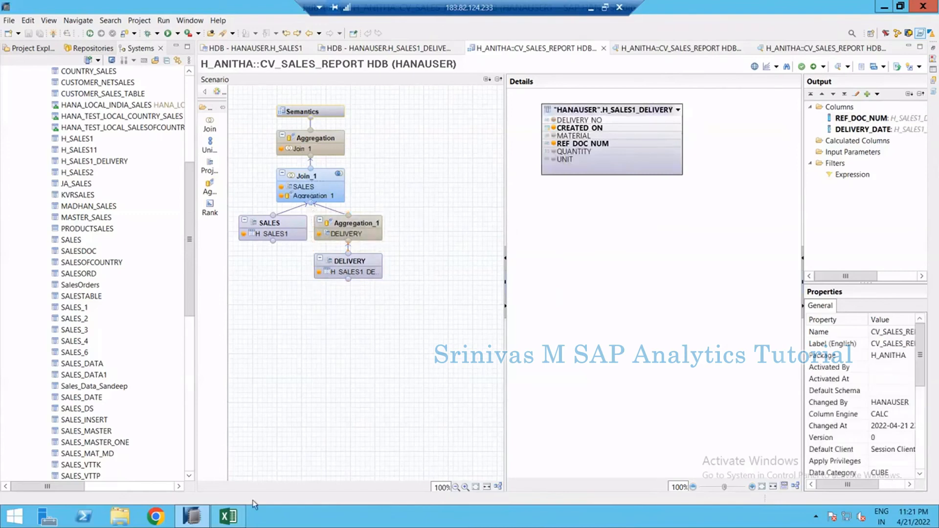
pyautogui.click(229, 516)
pyautogui.click(268, 429)
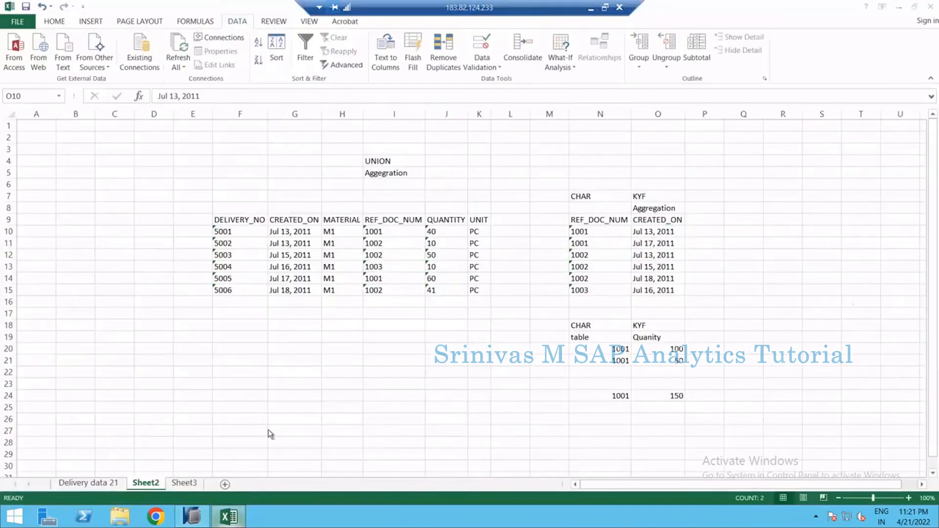
pyautogui.hotkey('alt', 'Tab')
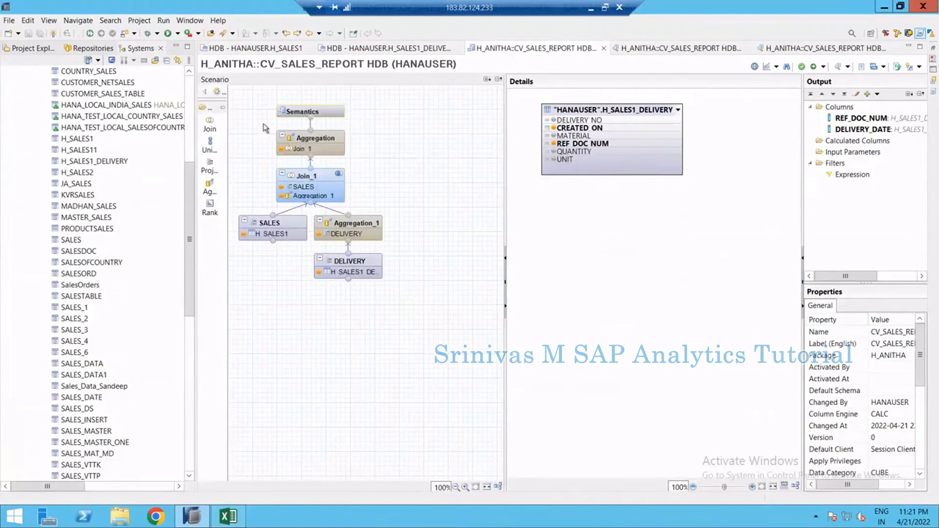
pyautogui.moveTo(262, 124); pyautogui.dragTo(362, 164)
pyautogui.click(376, 157)
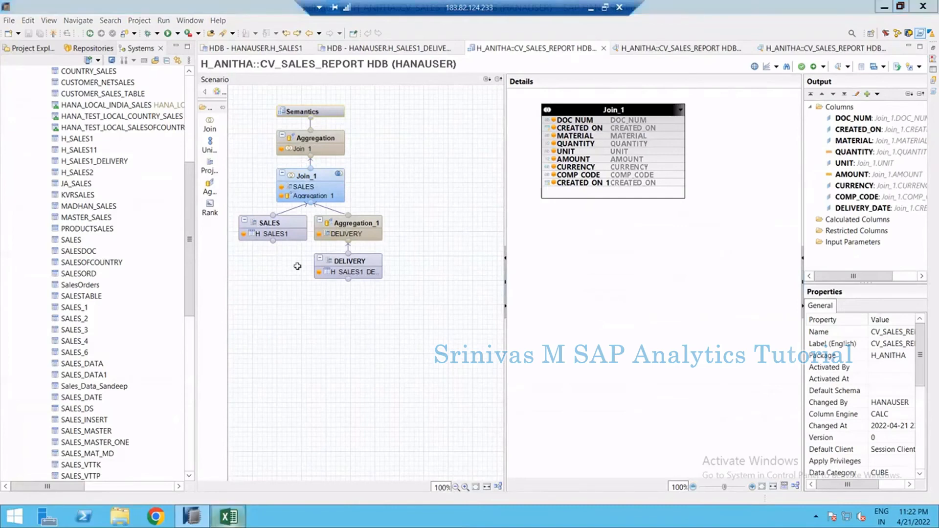
# Switch to Excel and apply all borders to the delivery table in F9:K15
pyautogui.hotkey('alt', 'Tab')
pyautogui.moveTo(235, 219); pyautogui.dragTo(474, 291)
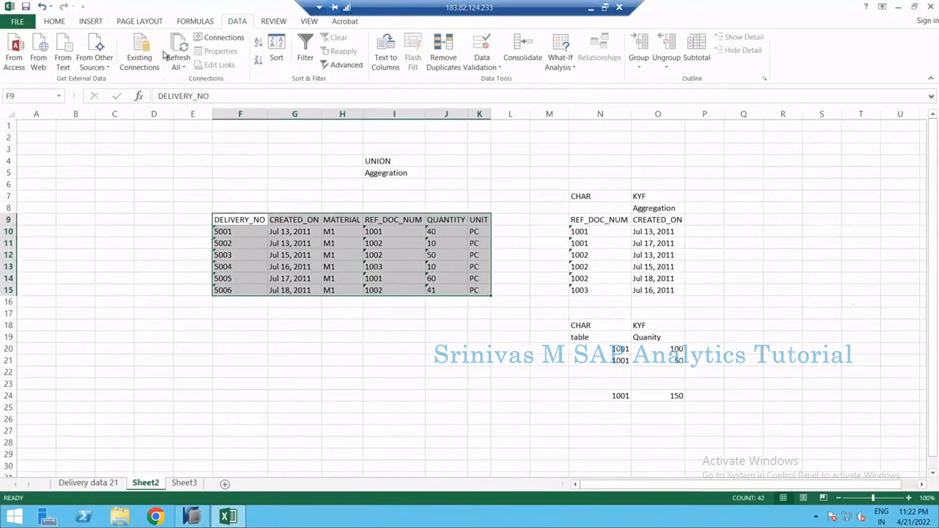
pyautogui.click(54, 21)
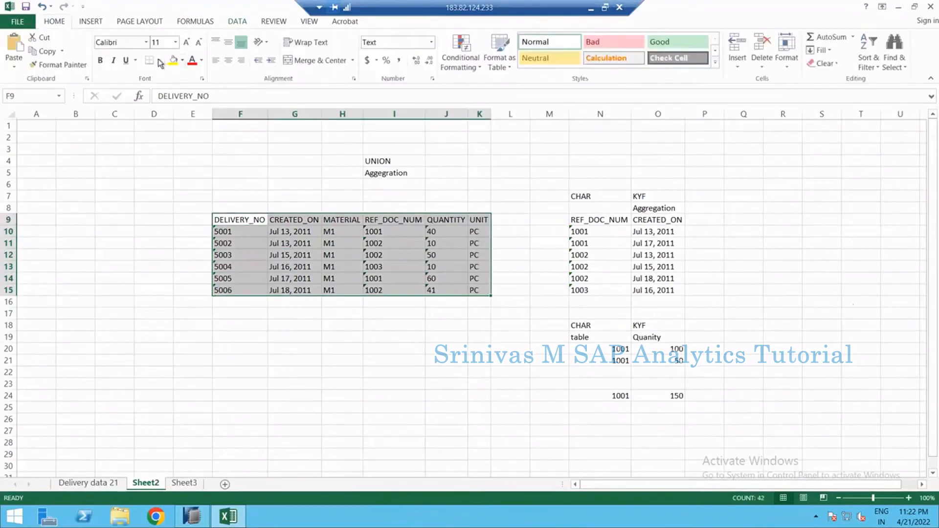
pyautogui.click(159, 60)
pyautogui.click(171, 161)
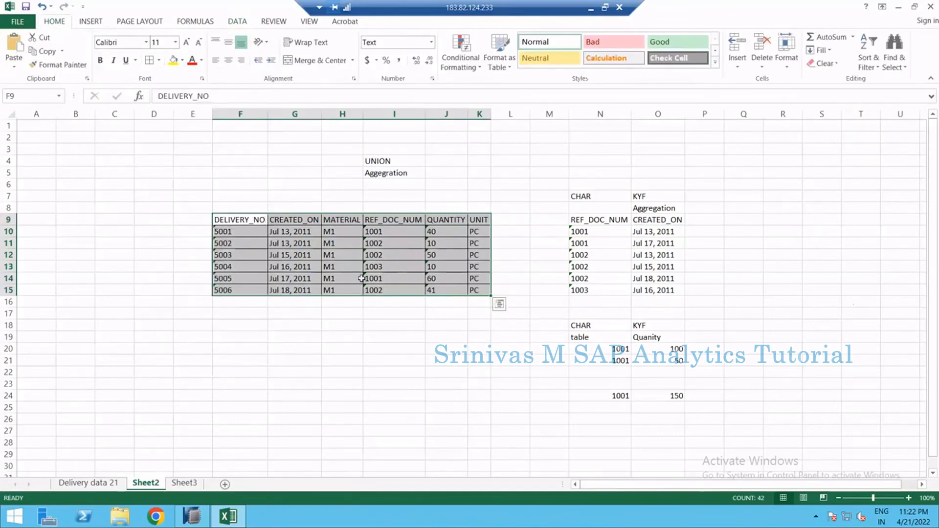
# Enter the headers MAT and QUANTITY in cells H23 and I23
pyautogui.click(339, 387)
pyautogui.write('MAT')
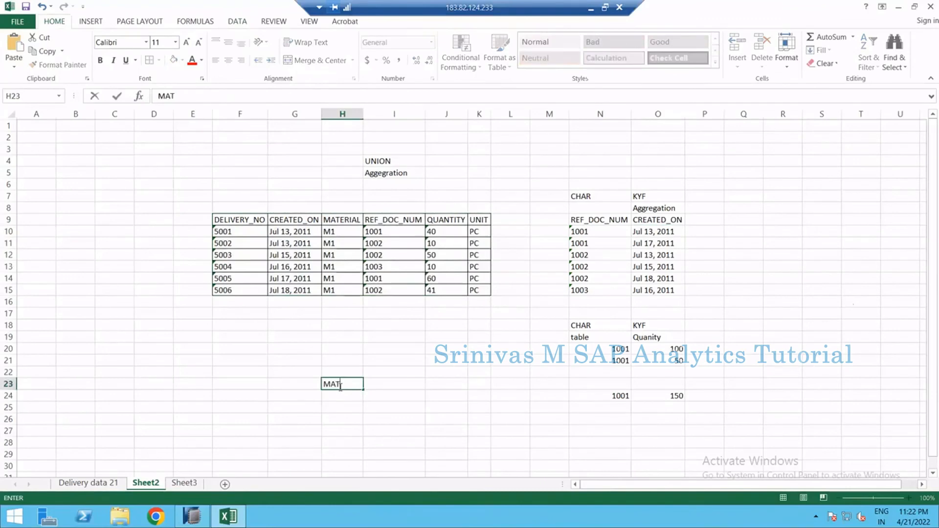
pyautogui.press('Tab')
pyautogui.write('QUANTI')
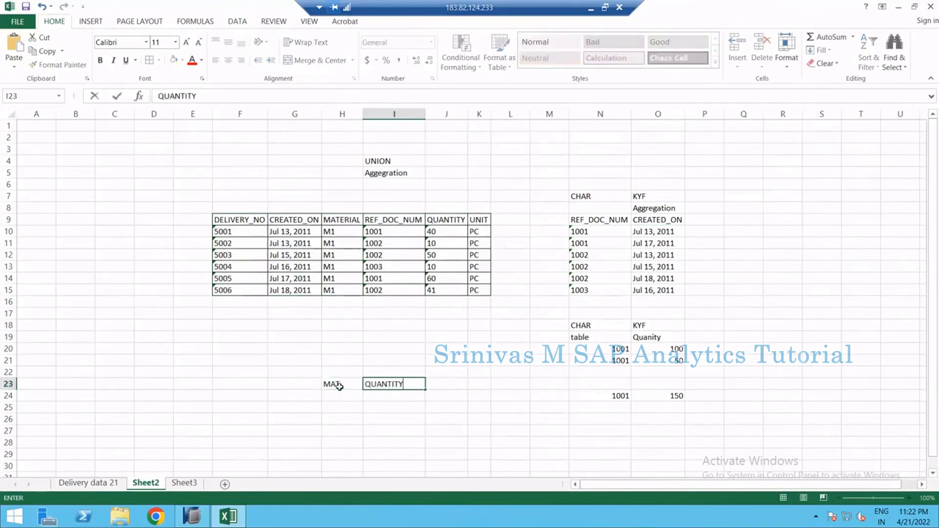
pyautogui.write('TY')
pyautogui.press('Return')
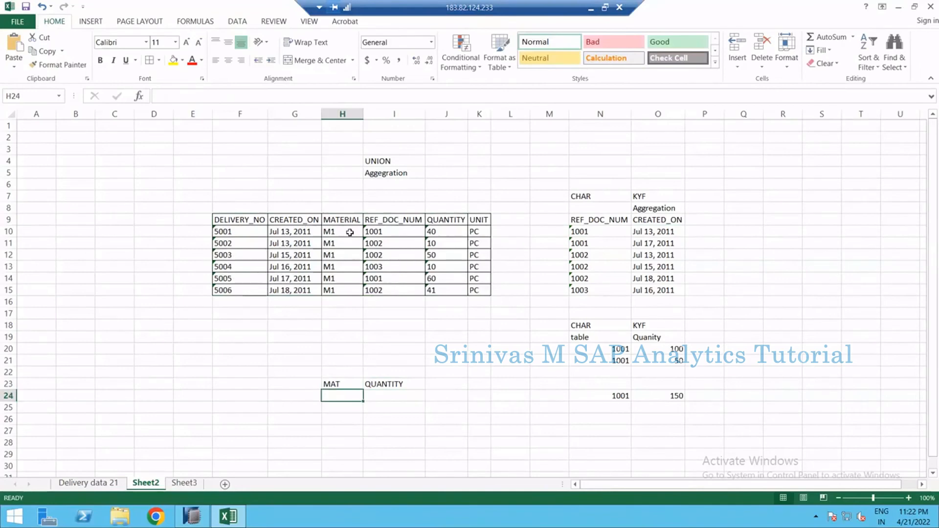
# Copy the M1 material value from H10 into cell H24 under MAT
pyautogui.moveTo(349, 231); pyautogui.dragTo(349, 278)
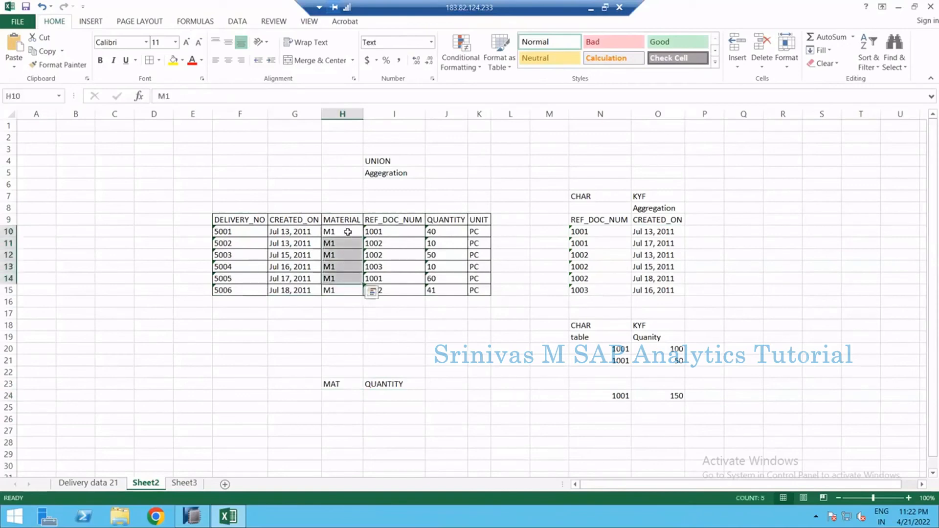
pyautogui.click(347, 235)
pyautogui.hotkey('ctrl', 'c')
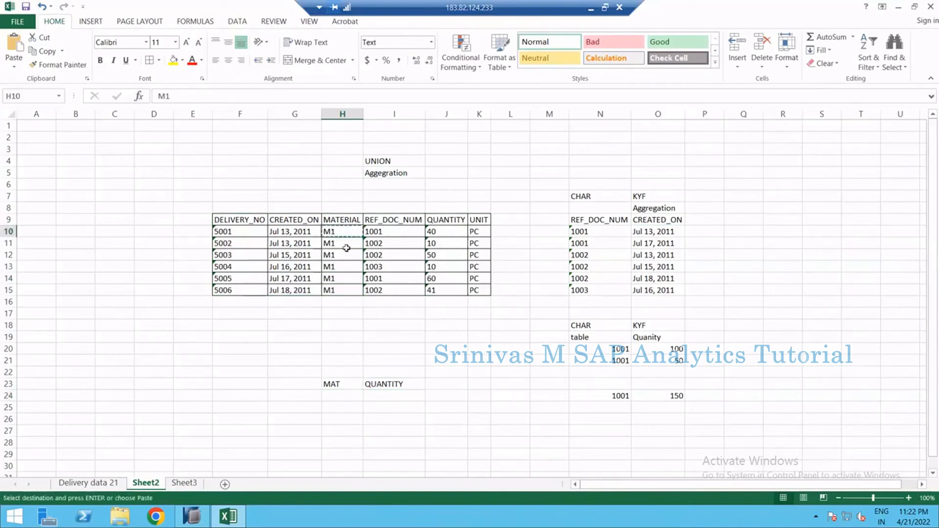
pyautogui.click(341, 398)
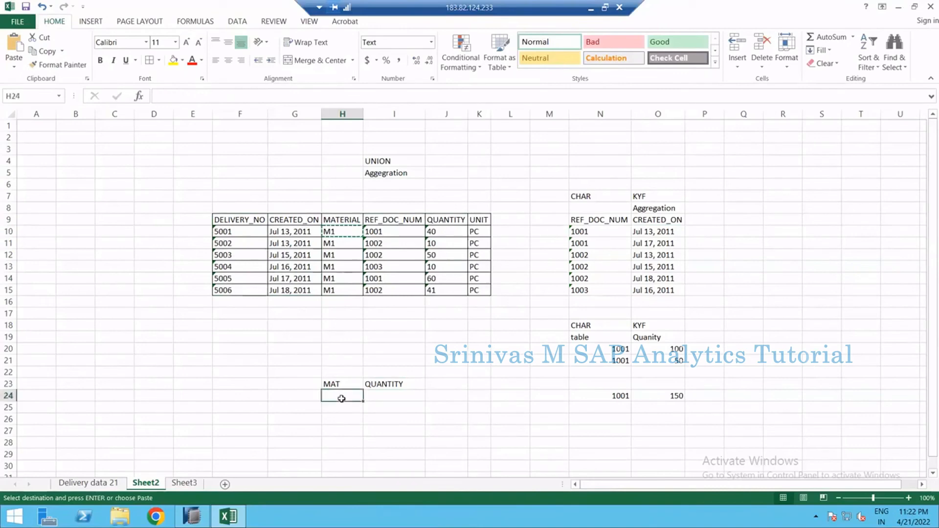
pyautogui.hotkey('ctrl', 'v')
pyautogui.press('Escape')
# Enter XX under QUANTITY in cell I24
pyautogui.moveTo(435, 234); pyautogui.dragTo(432, 286)
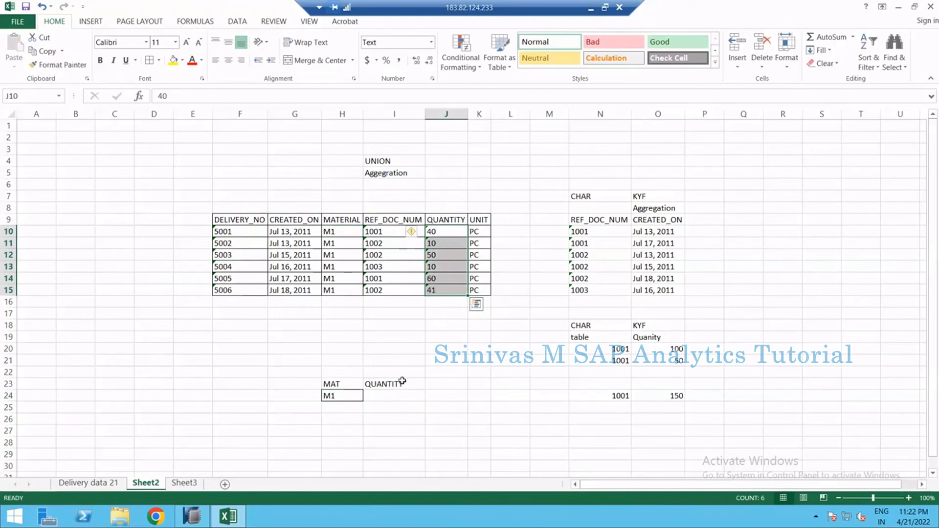
pyautogui.click(397, 397)
pyautogui.write('XX')
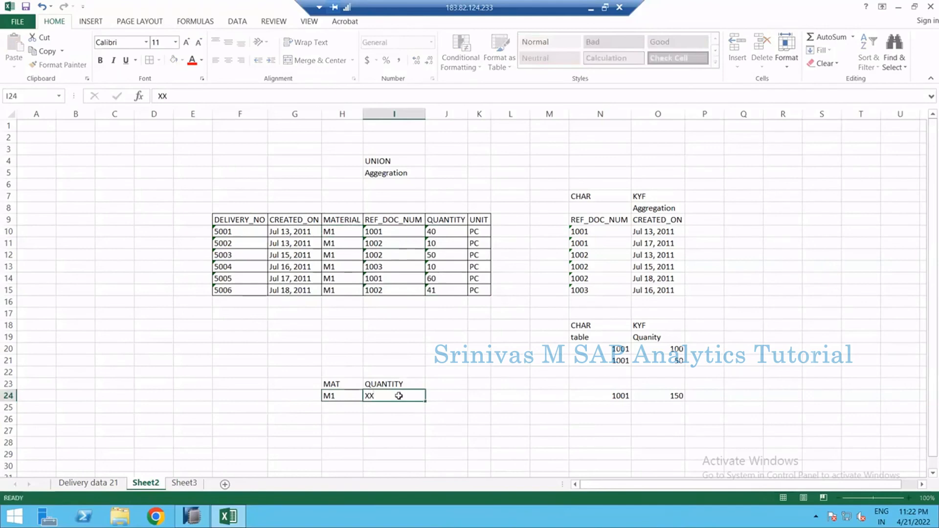
pyautogui.press('Return')
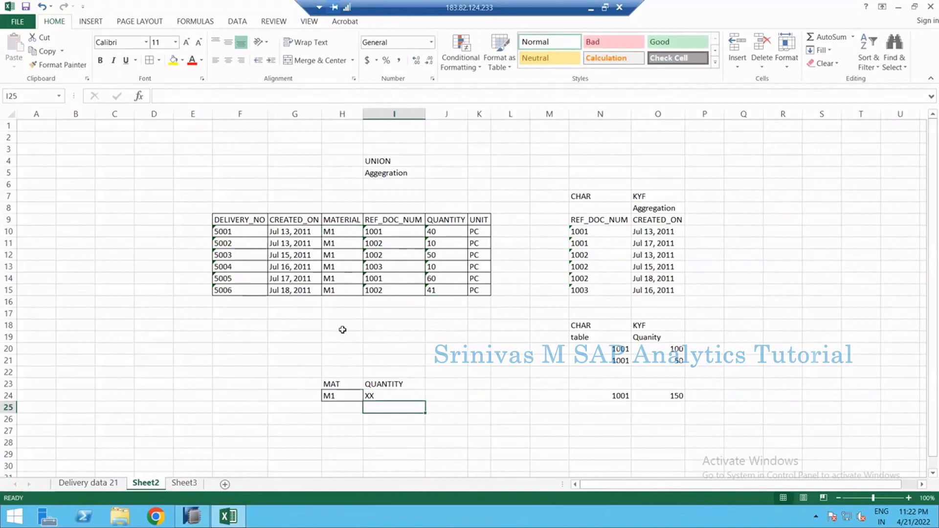
# Copy the CREATED_ON header into cell G23 and clear cell I24
pyautogui.press('Up')
pyautogui.press('Up')
pyautogui.press('Left')
pyautogui.click(300, 221)
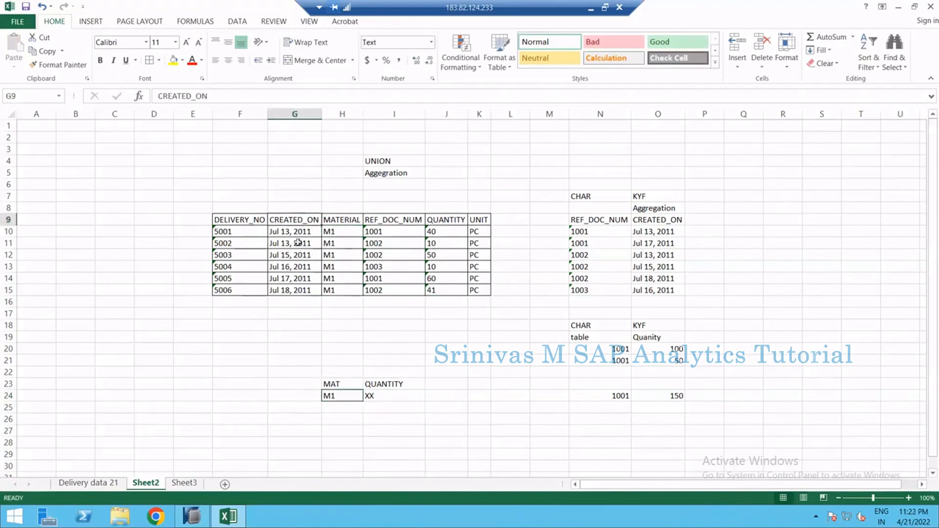
pyautogui.hotkey('ctrl', 'c')
pyautogui.click(308, 387)
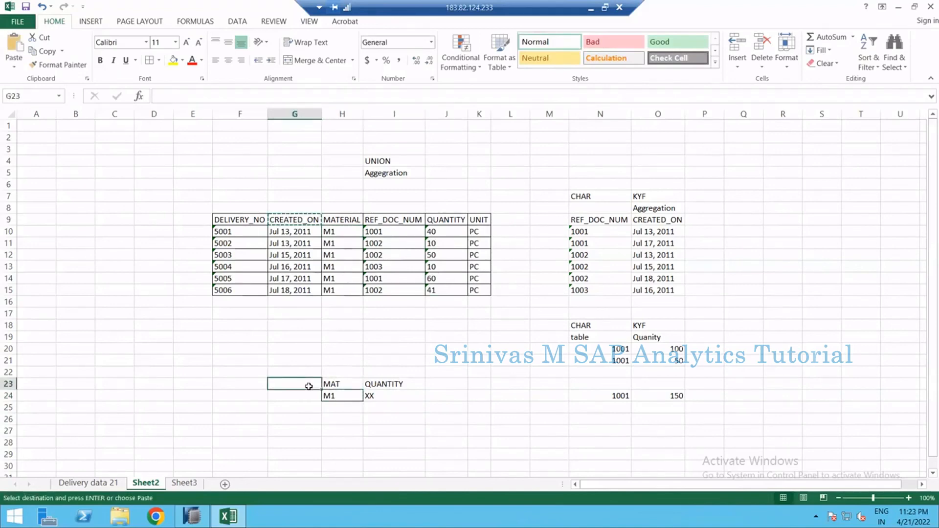
pyautogui.hotkey('ctrl', 'v')
pyautogui.press('Escape')
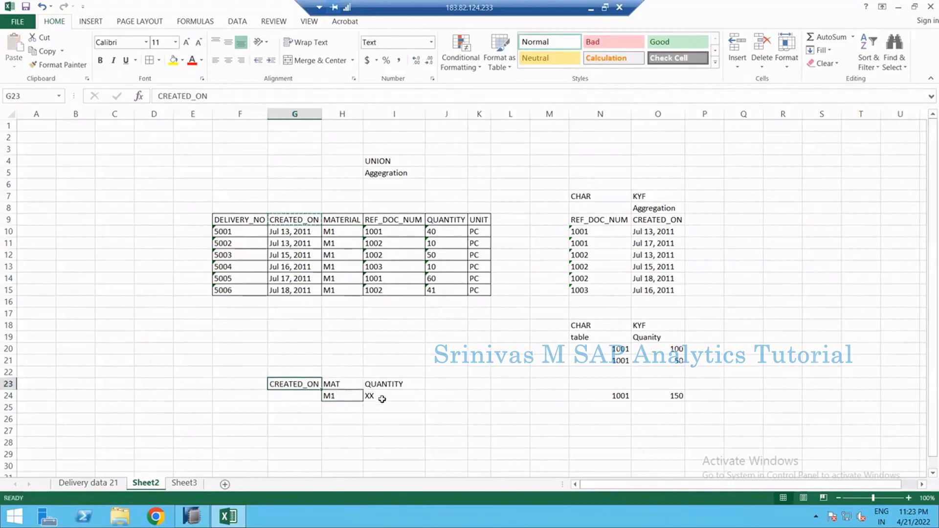
pyautogui.click(380, 397)
pyautogui.press('Delete')
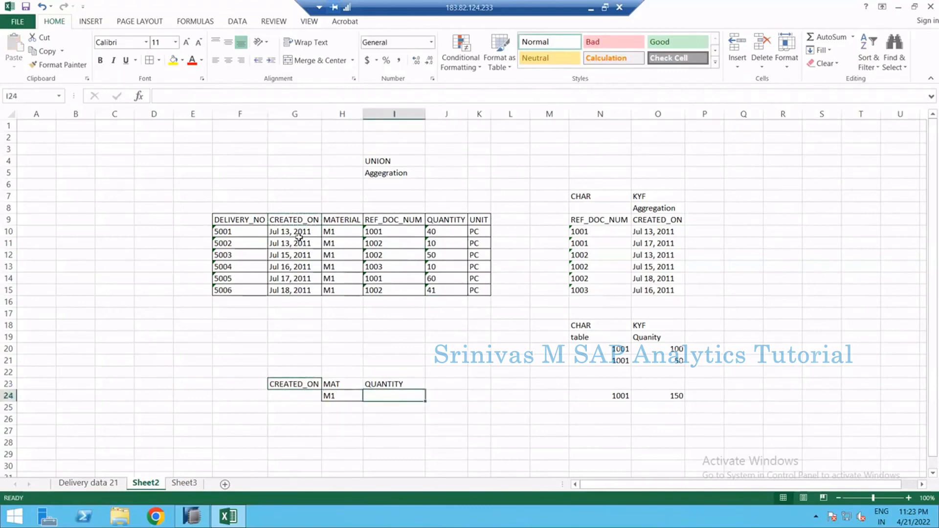
# Copy the first delivery row's CREATED_ON and MATERIAL values into cells G24:H24
pyautogui.click(283, 209)
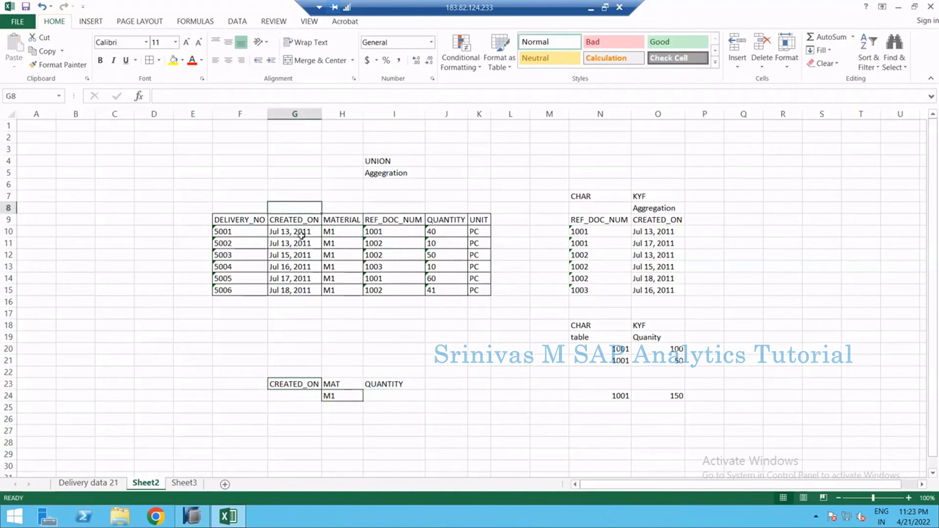
pyautogui.click(312, 232)
pyautogui.keyDown('shift'); pyautogui.click(324, 232); pyautogui.keyUp('shift')
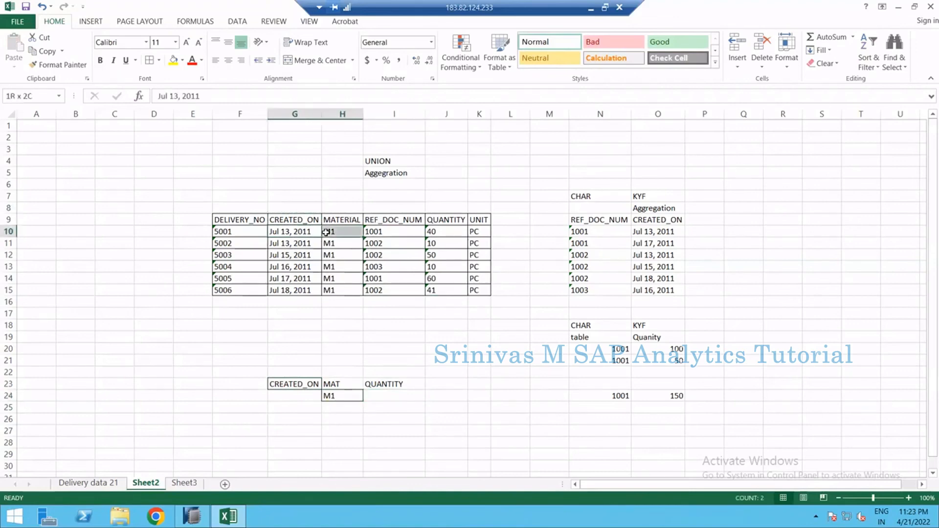
pyautogui.hotkey('ctrl', 'c')
pyautogui.click(296, 396)
pyautogui.hotkey('ctrl', 'v')
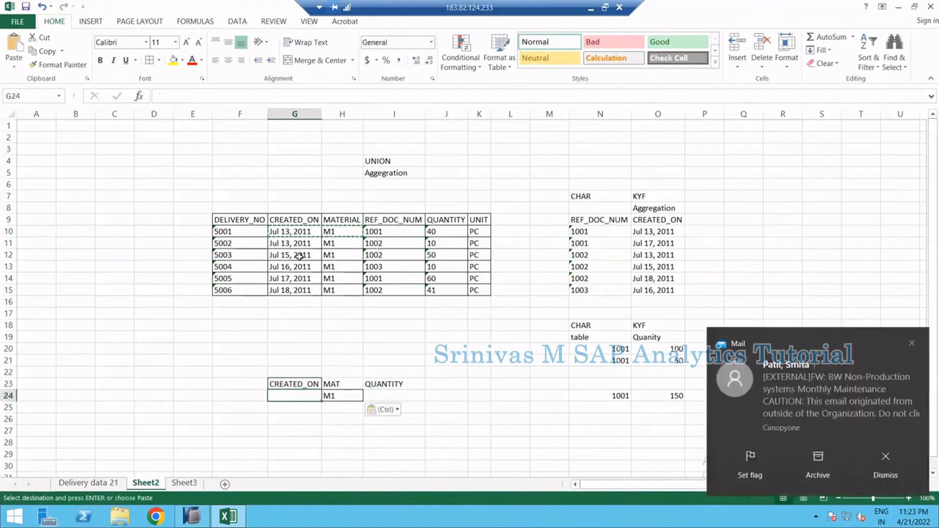
# Copy the CREATED_ON and MATERIAL values of rows 12 to 15 into cells G25:H28
pyautogui.moveTo(316, 254); pyautogui.dragTo(326, 253)
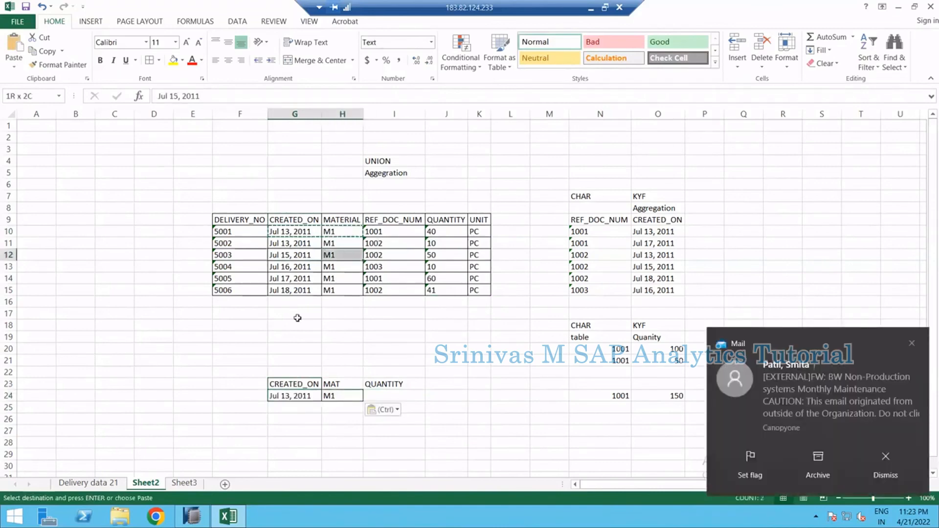
pyautogui.hotkey('ctrl', 'c')
pyautogui.click(296, 407)
pyautogui.hotkey('ctrl', 'v')
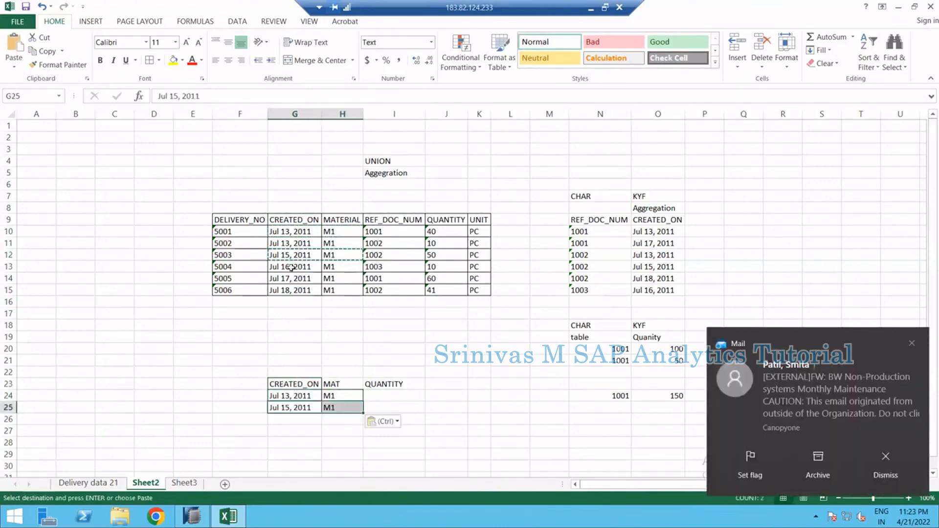
pyautogui.moveTo(298, 269); pyautogui.dragTo(334, 292)
pyautogui.hotkey('ctrl', 'c')
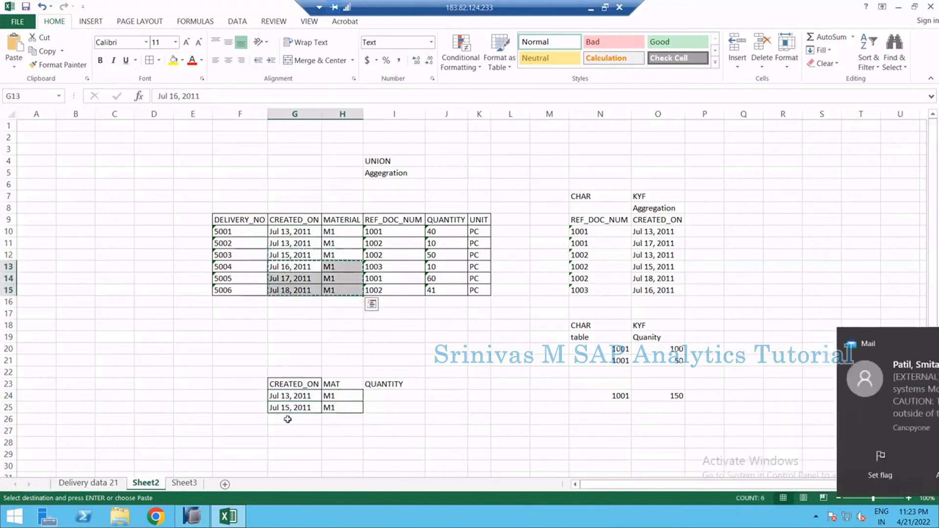
pyautogui.click(289, 420)
pyautogui.hotkey('ctrl', 'v')
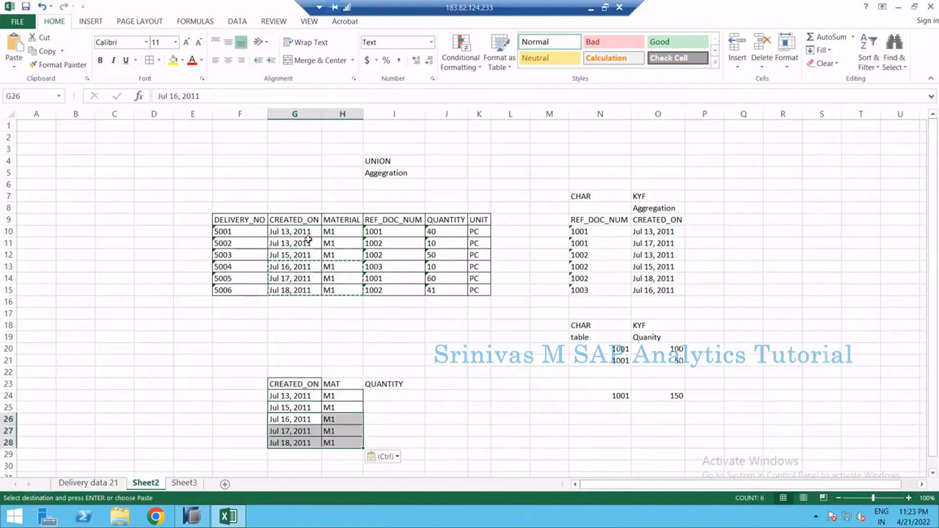
pyautogui.press('Escape')
# Enter 50 as the quantity in cell I24
pyautogui.moveTo(440, 231); pyautogui.dragTo(440, 244)
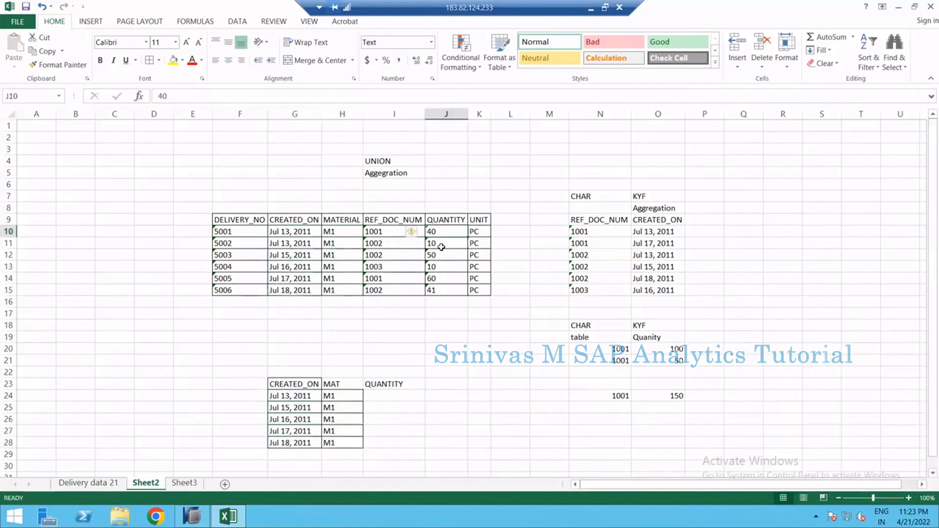
pyautogui.click(388, 397)
pyautogui.write('50')
pyautogui.press('Return')
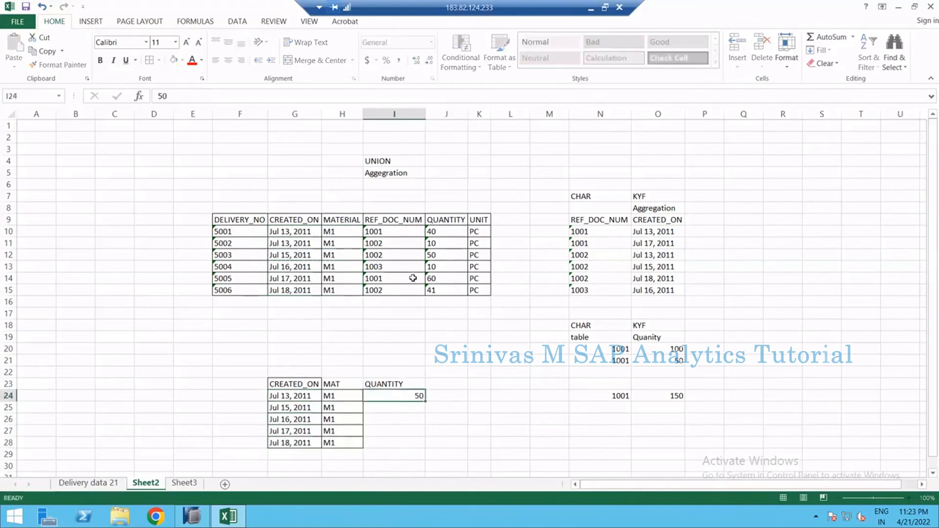
# Copy the quantities from J12:J15 into cells I25:I28 under QUANTITY
pyautogui.moveTo(439, 254); pyautogui.dragTo(441, 291)
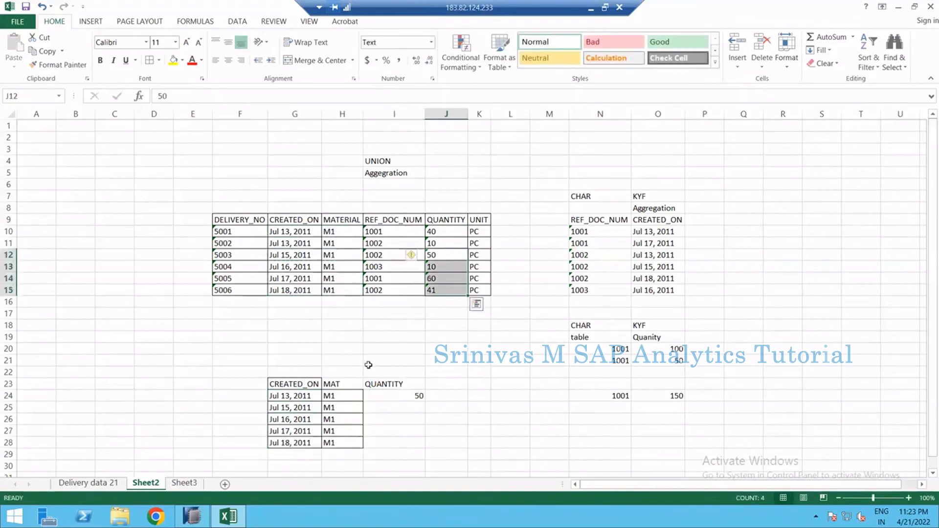
pyautogui.hotkey('ctrl', 'c')
pyautogui.click(388, 406)
pyautogui.press('Return')
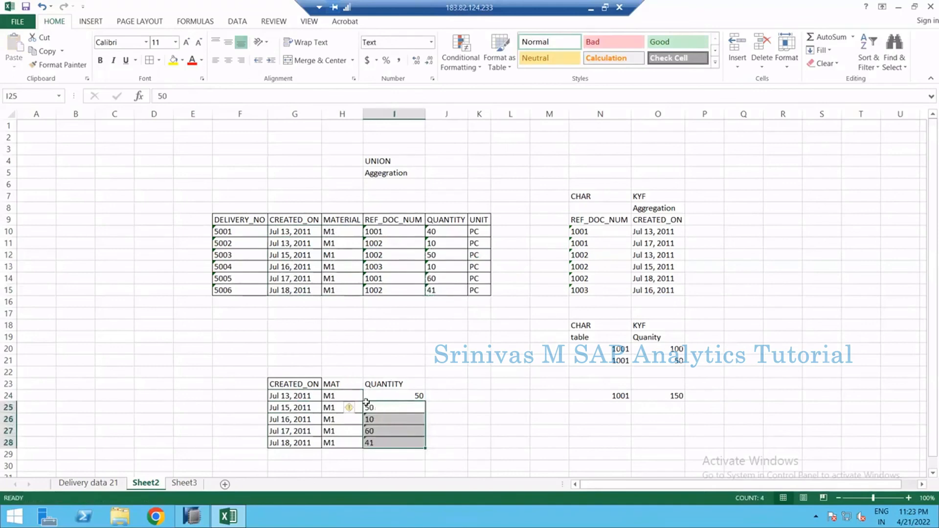
# Extend the header border formatting to the QUANTITY header in cell I23
pyautogui.moveTo(298, 383); pyautogui.dragTo(326, 386)
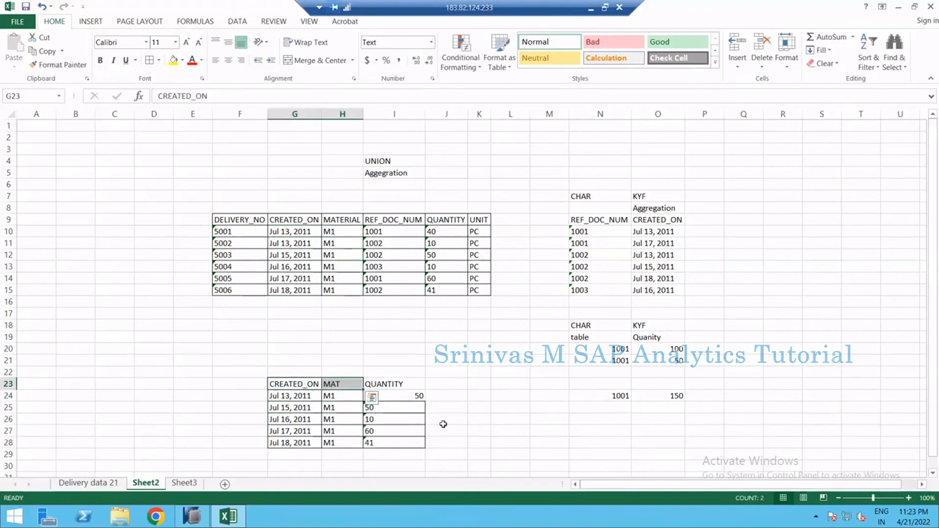
pyautogui.click(401, 384)
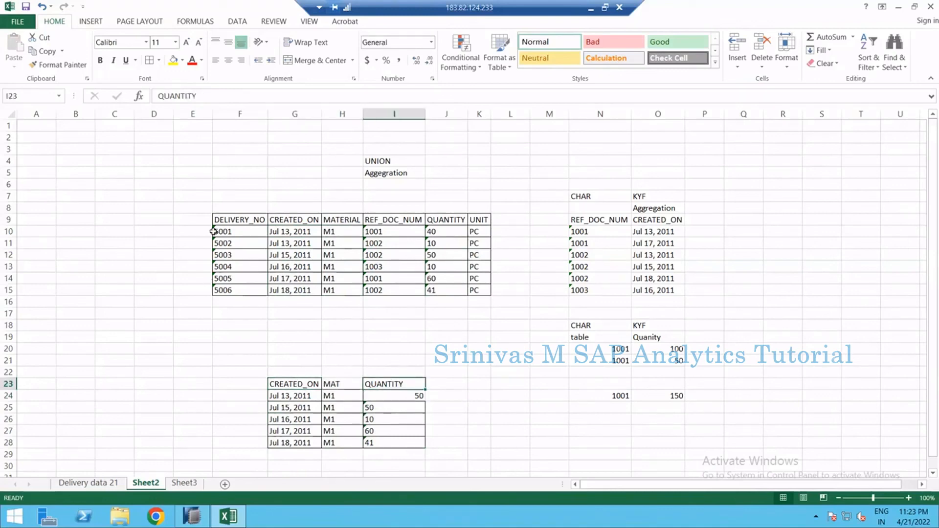
pyautogui.moveTo(230, 232); pyautogui.dragTo(238, 291)
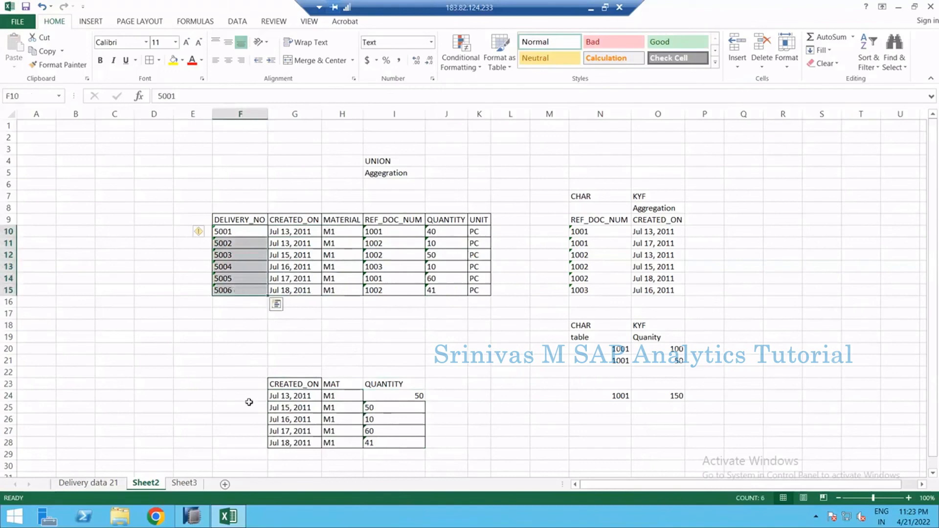
pyautogui.moveTo(295, 395); pyautogui.dragTo(299, 443)
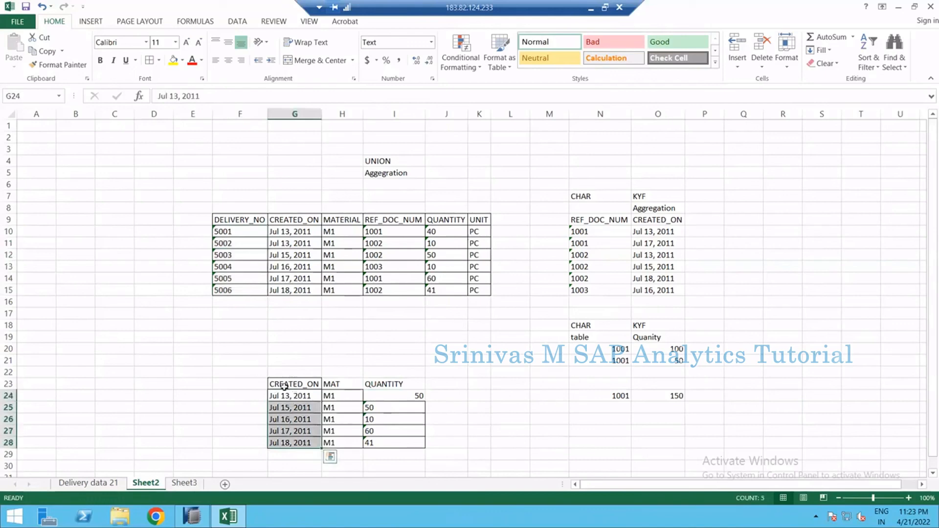
pyautogui.click(243, 336)
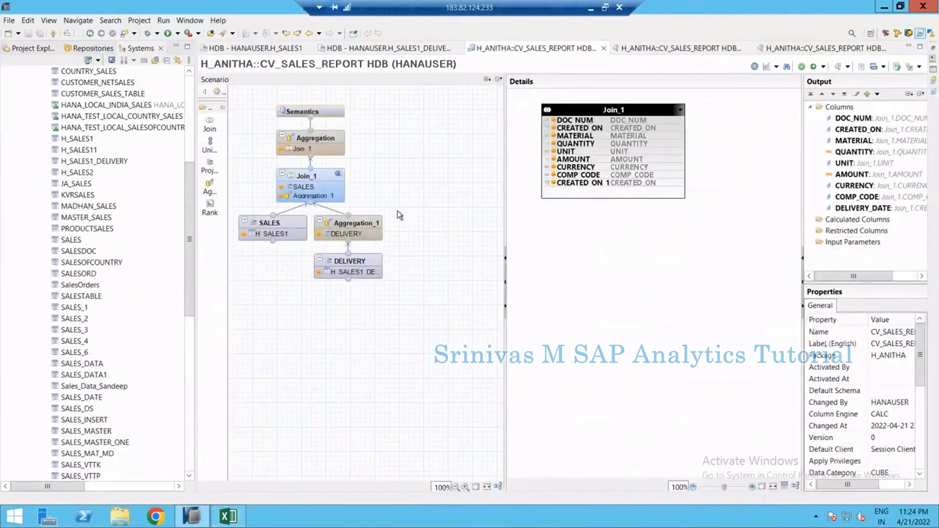
# Switch to the calculation view and inspect the SALES, Aggregation_1 and top Aggregation nodes
pyautogui.click(286, 234)
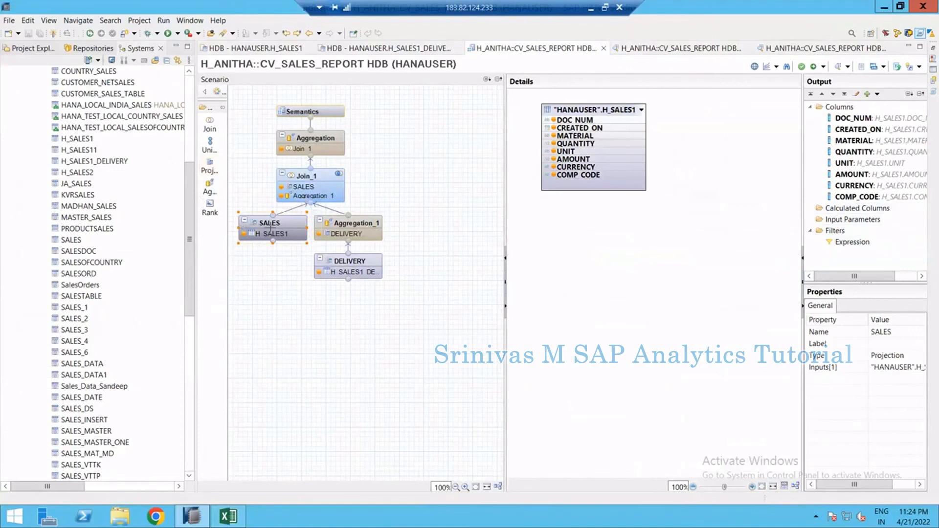
pyautogui.click(286, 267)
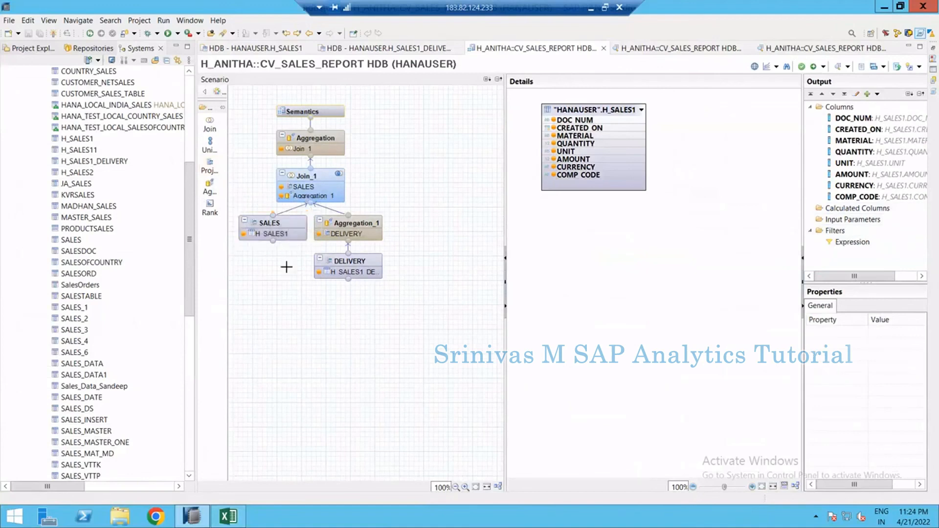
pyautogui.click(344, 229)
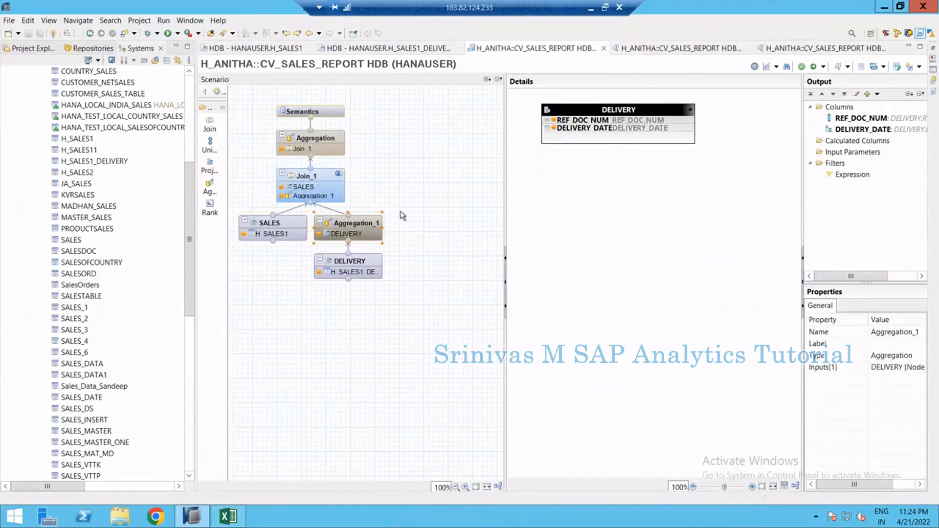
pyautogui.click(352, 227)
pyautogui.moveTo(358, 223)
pyautogui.click(321, 143)
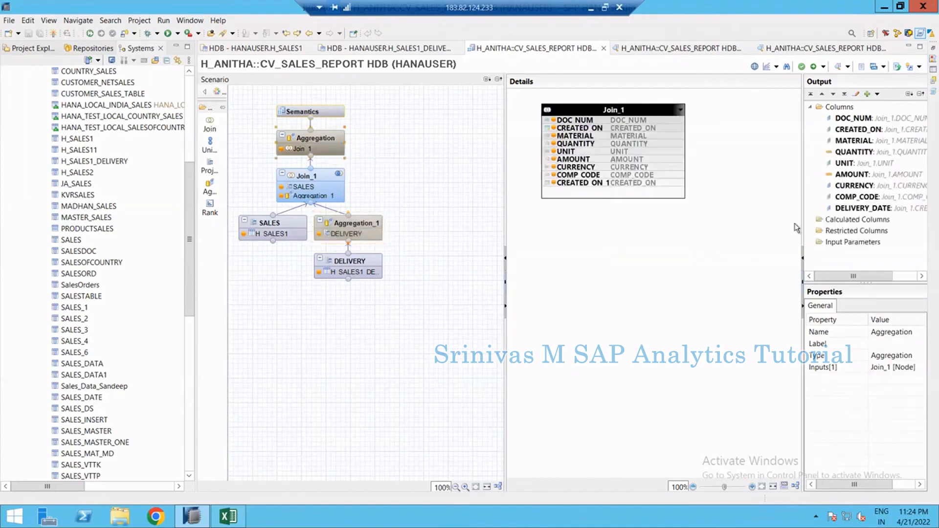
# Inspect the aggregation type options of the AMOUNT output column in the top Aggregation node
pyautogui.click(854, 175)
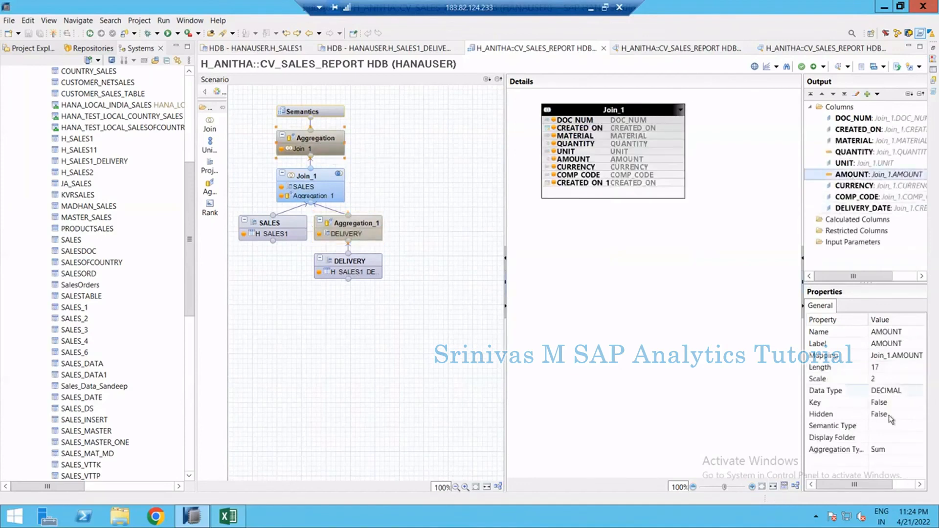
pyautogui.click(891, 451)
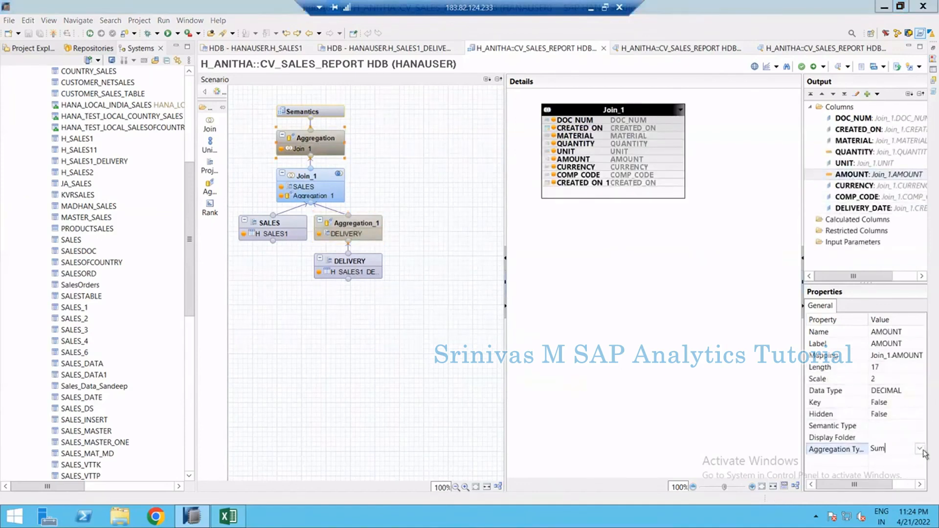
pyautogui.click(329, 141)
pyautogui.click(857, 176)
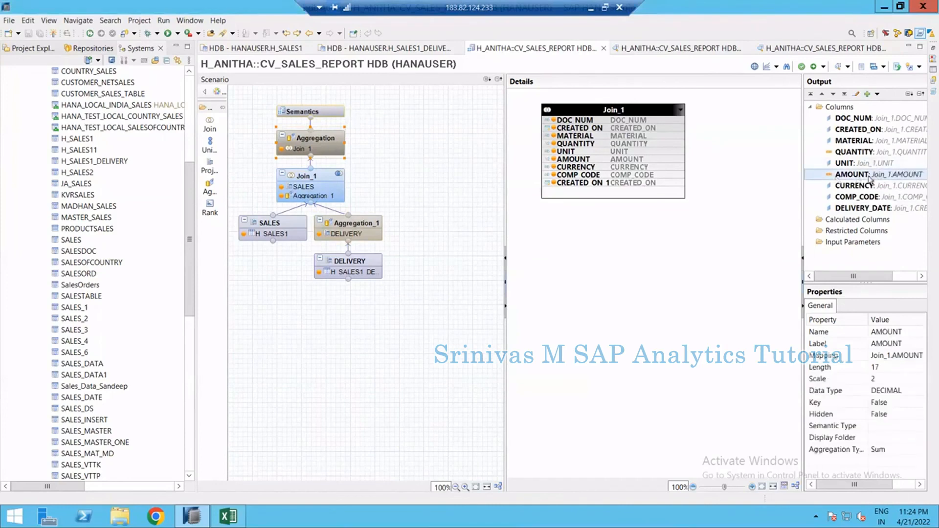
pyautogui.click(908, 450)
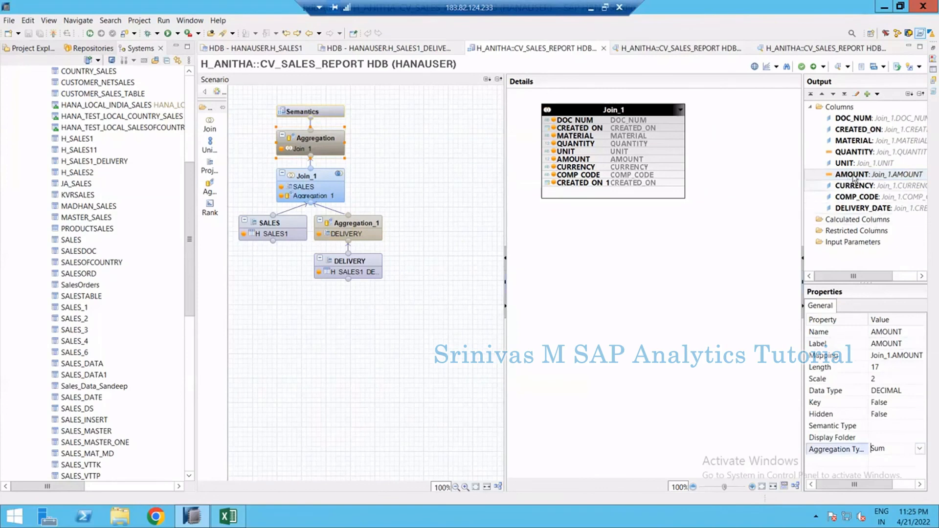
pyautogui.click(920, 449)
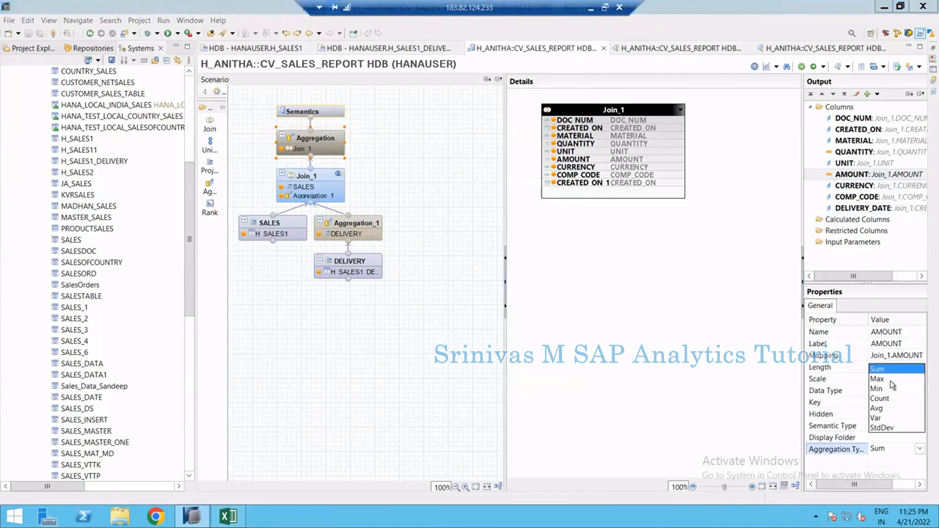
pyautogui.click(847, 457)
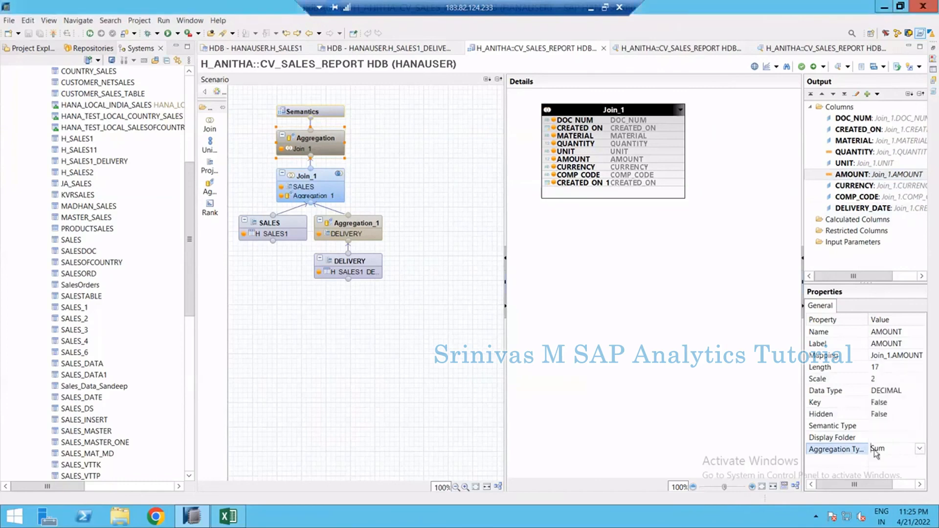
# Inspect the Semantics column list and the Aggregation_1 node's output columns
pyautogui.click(620, 333)
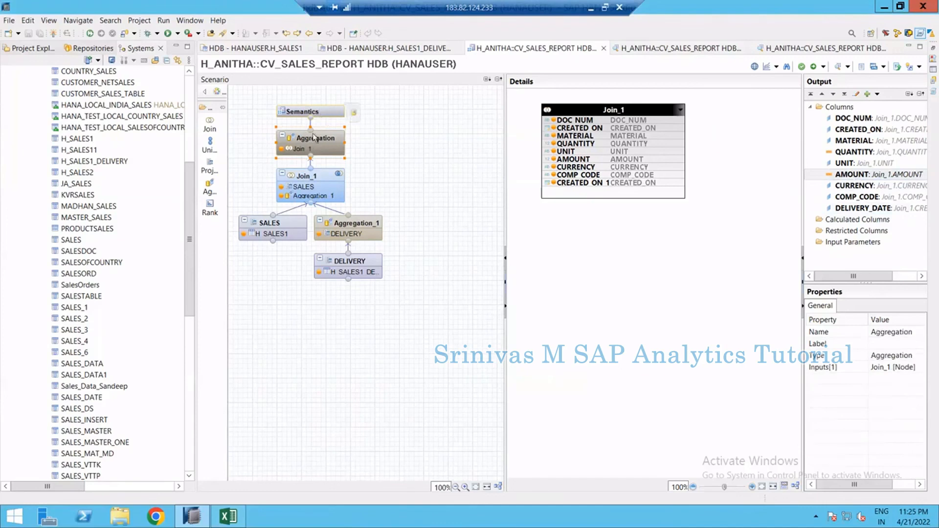
pyautogui.click(322, 121)
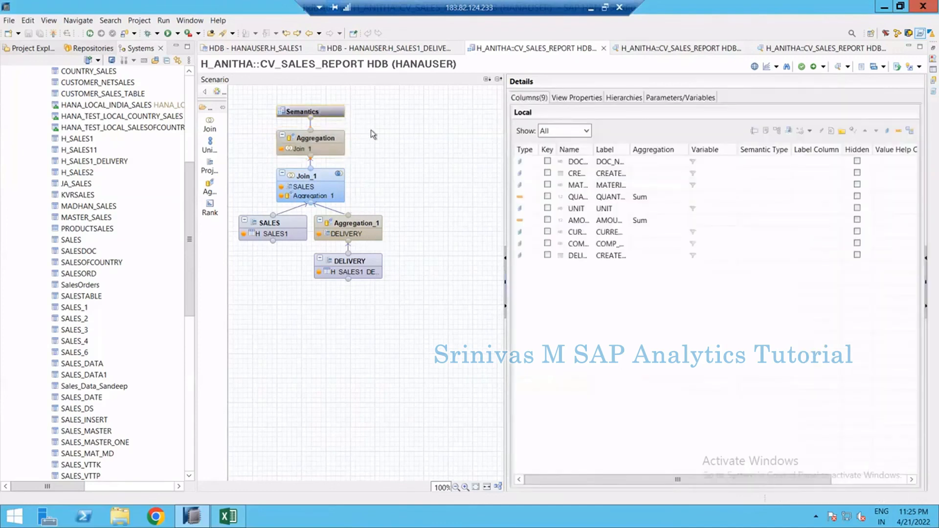
pyautogui.click(350, 225)
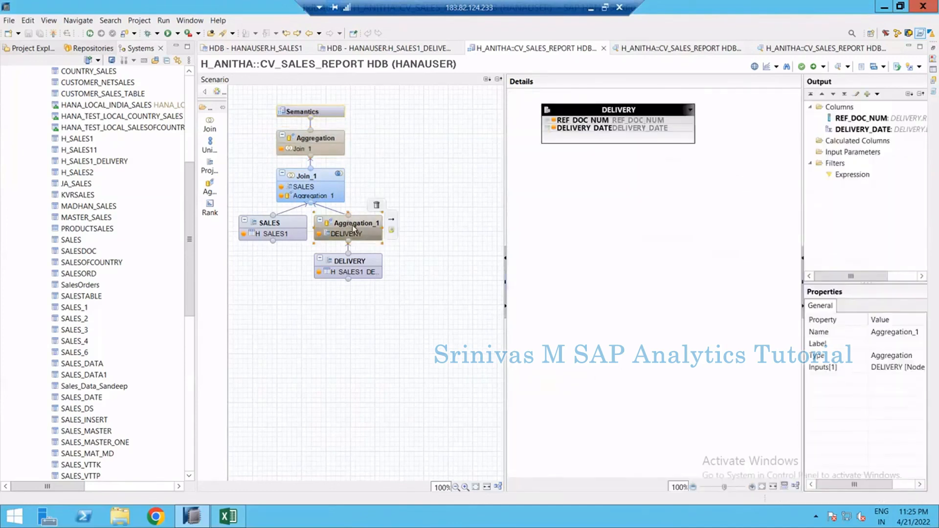